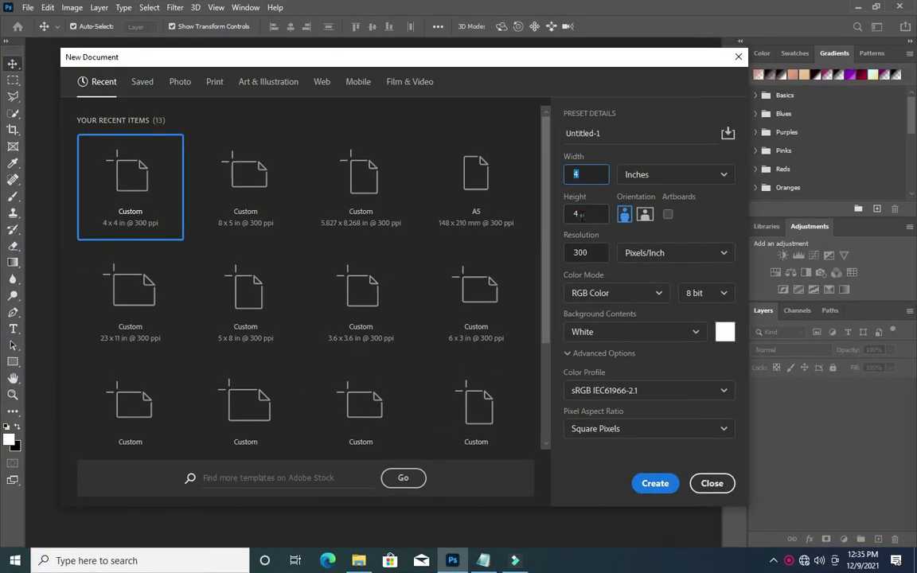
Create a 1200 × 1200 px, 300 ppi document and drop the blue blurred image onto it.
key(Tab)
key(Tab)
click(655, 483)
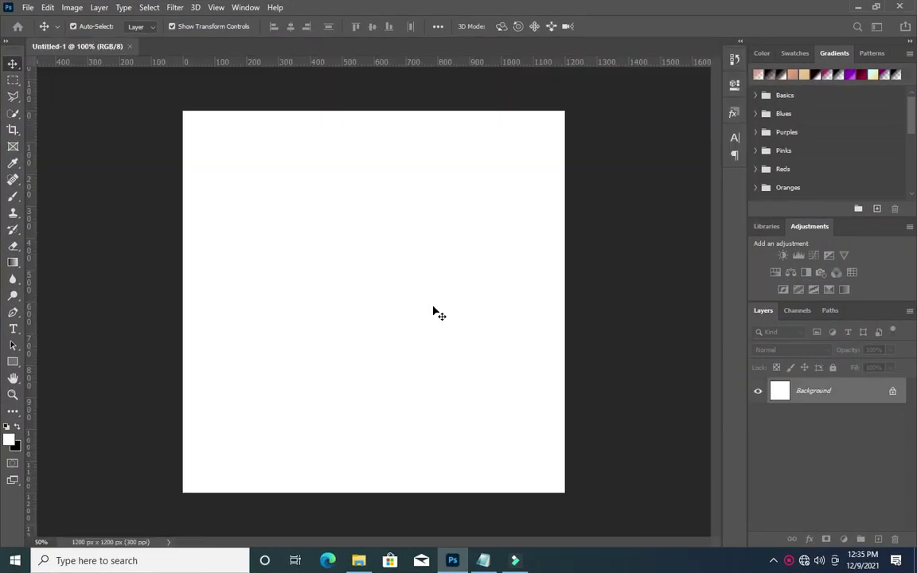
click(358, 560)
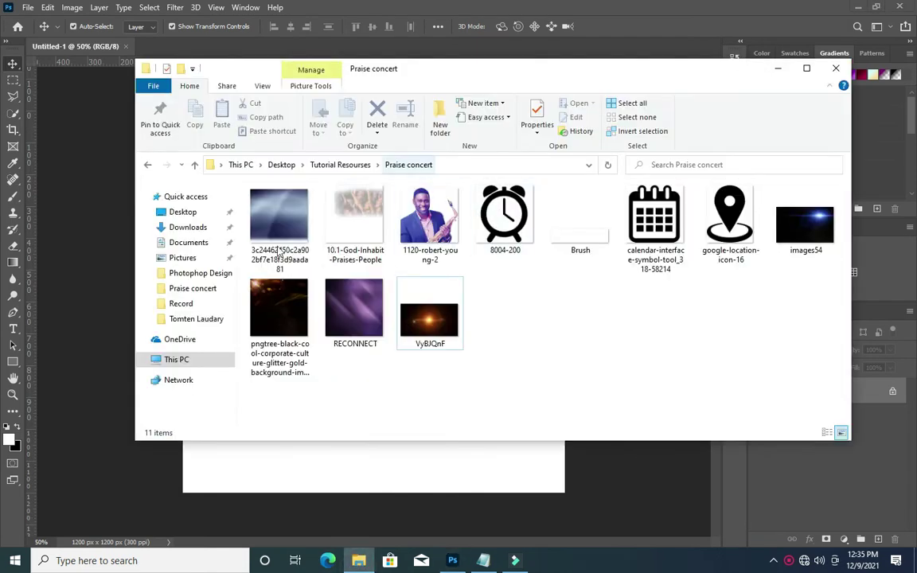
mouse_move(277, 206)
mouse_down()
mouse_move(314, 386)
mouse_move(355, 266)
mouse_move(354, 280)
mouse_up()
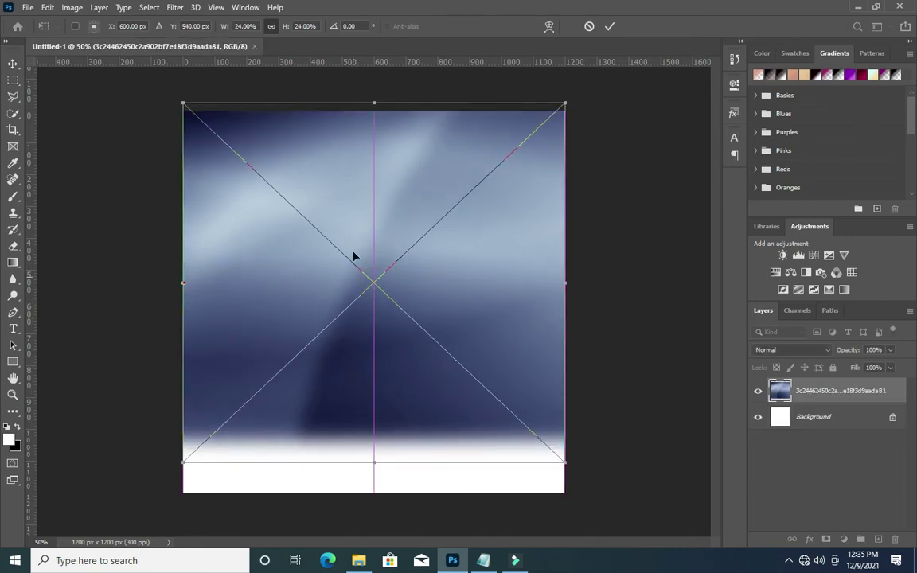
Commit the blue background placement, nudge it slightly down, and reselect its layer.
click(608, 27)
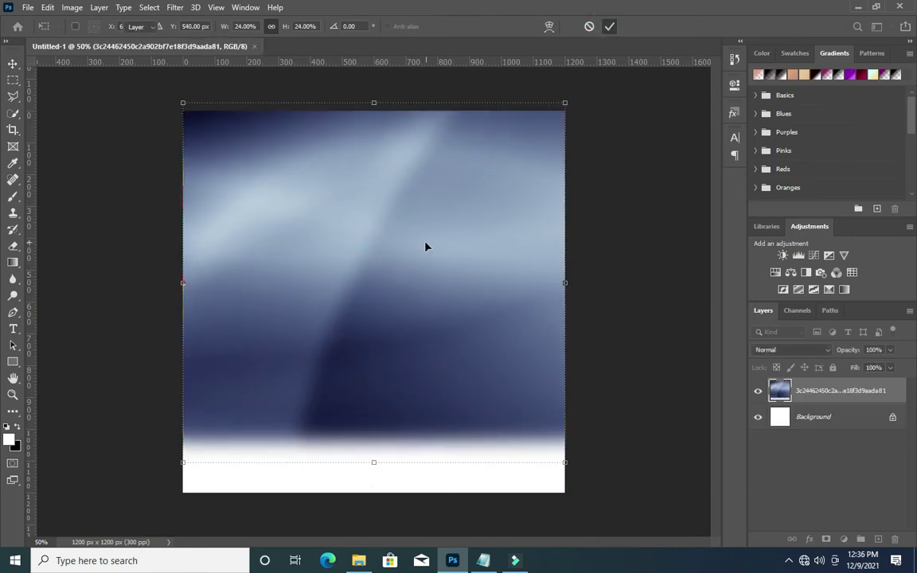
drag(425, 245, 425, 254)
click(594, 215)
click(833, 424)
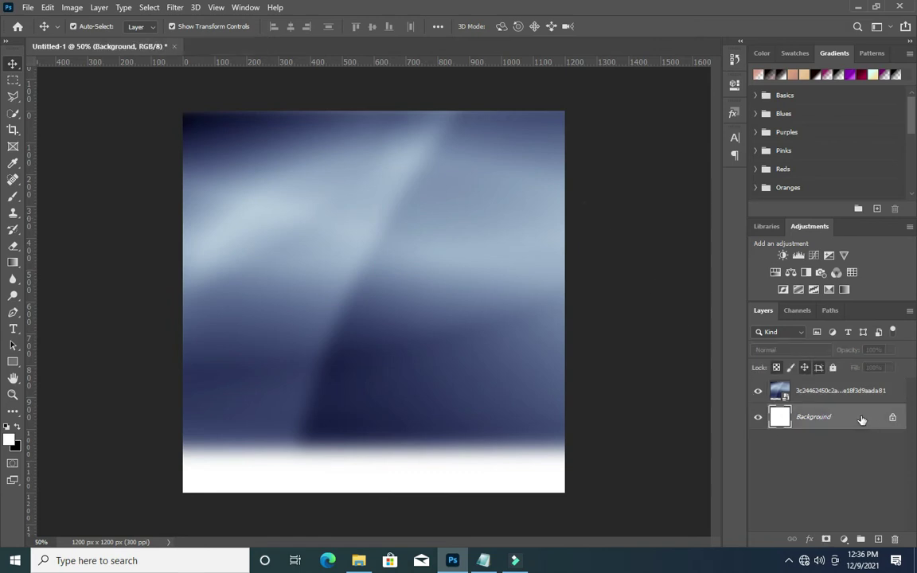
click(513, 339)
click(358, 560)
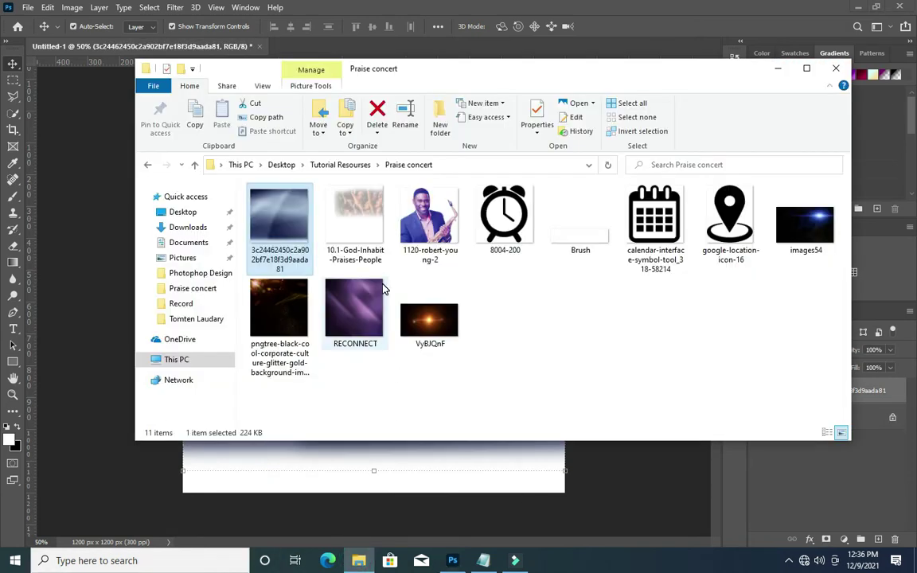
Place the purple RECONNECT image and set its blend mode to Overlay.
drag(358, 310, 358, 460)
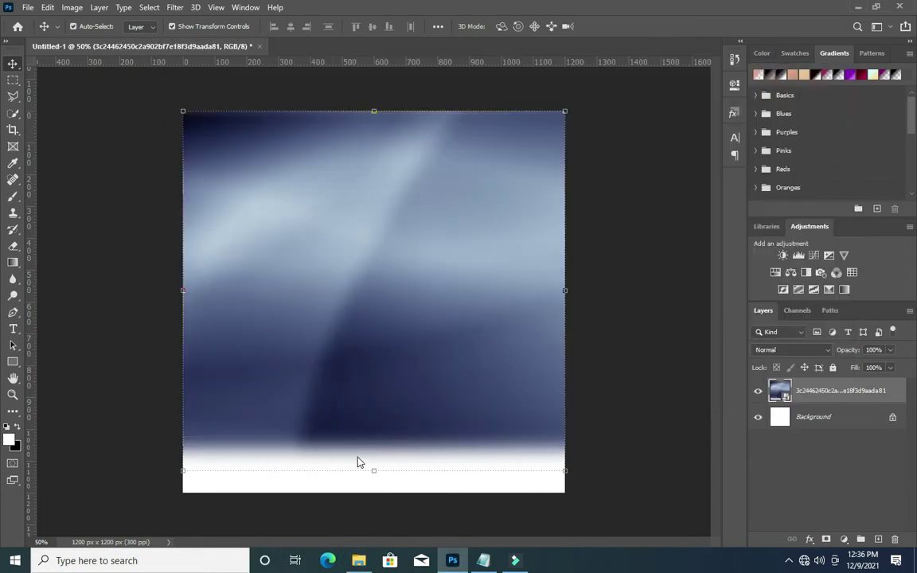
click(609, 26)
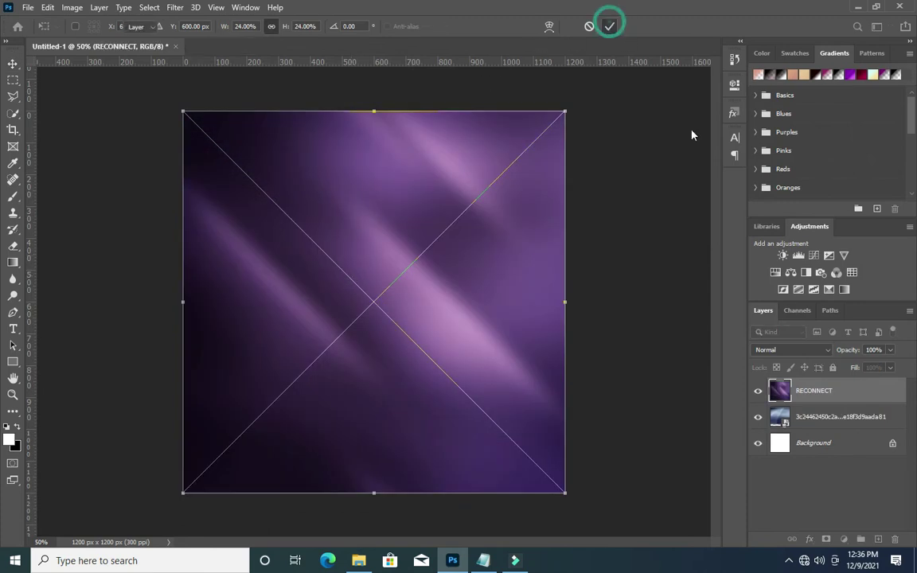
click(787, 354)
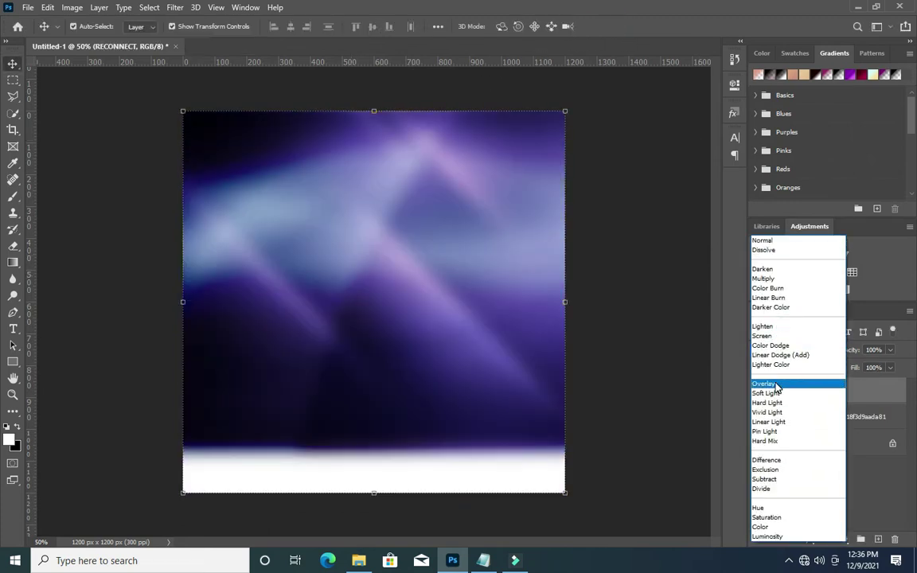
click(776, 384)
click(672, 357)
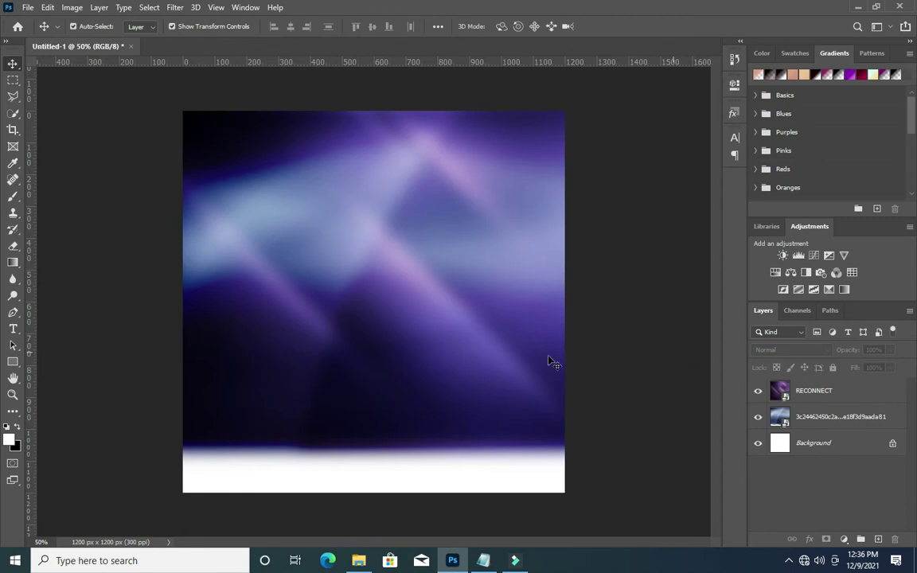
Place the pngtree glitter image and blend it in Overlay mode.
click(358, 560)
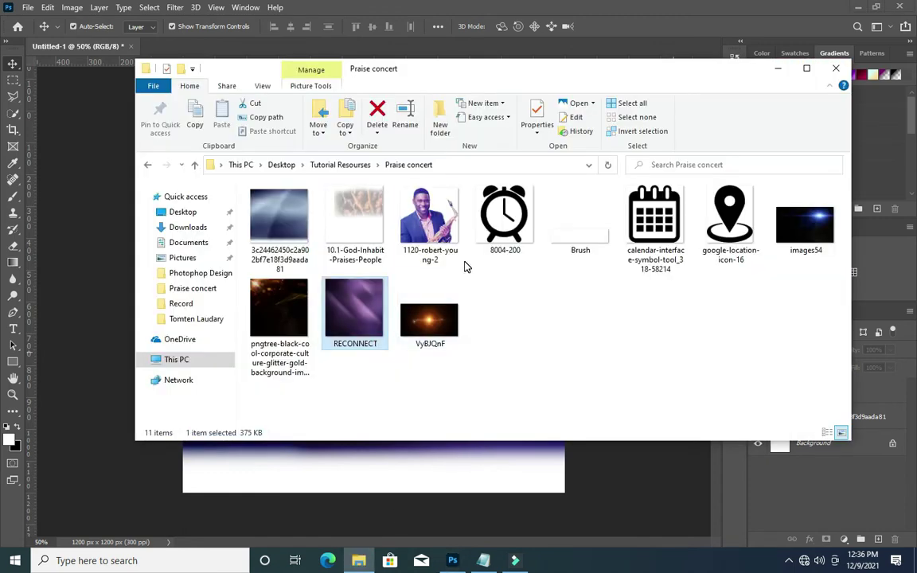
click(289, 312)
drag(290, 313, 100, 302)
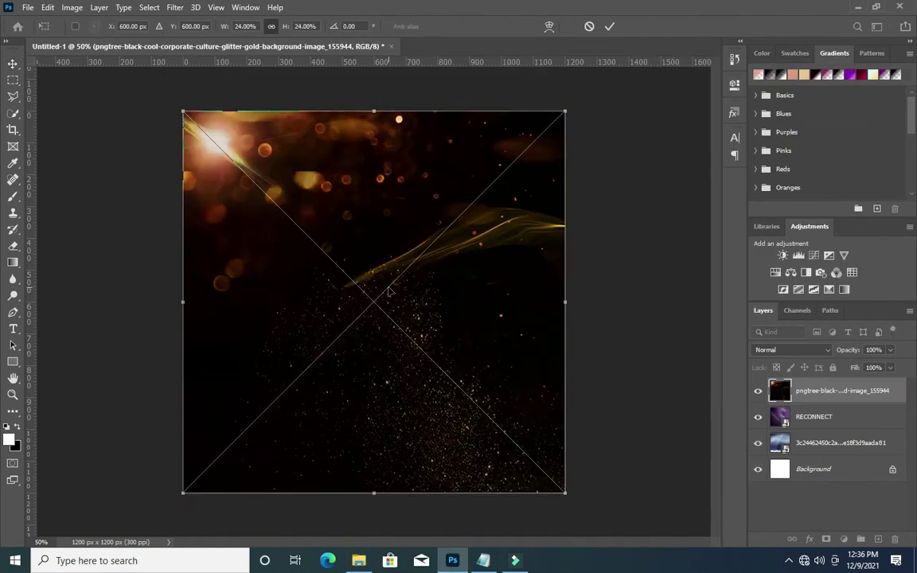
click(399, 273)
click(609, 26)
click(796, 356)
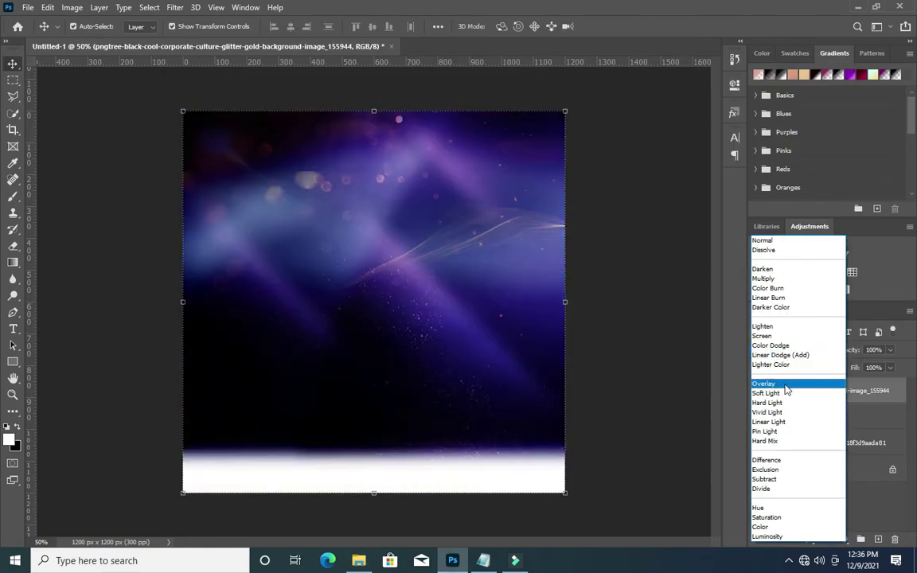
click(782, 385)
click(646, 337)
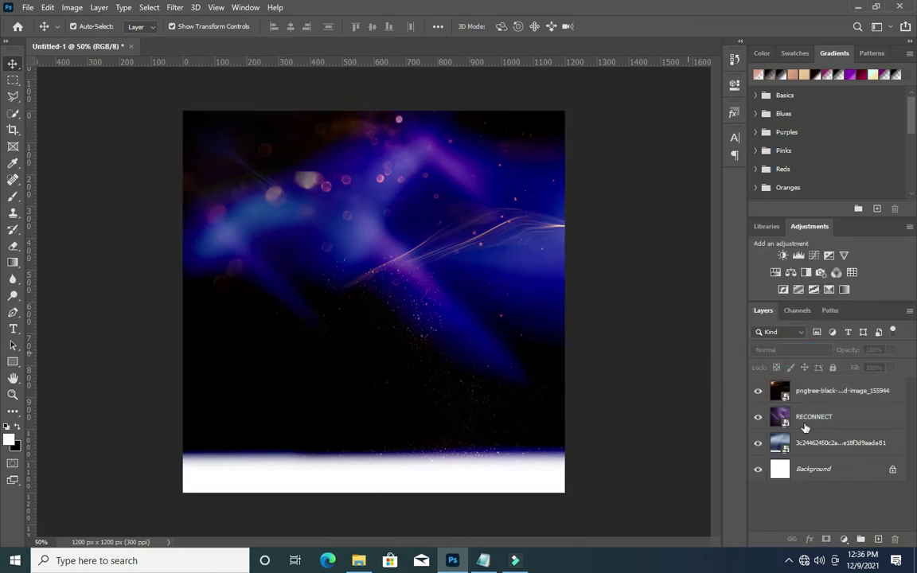
click(795, 418)
click(802, 390)
click(358, 560)
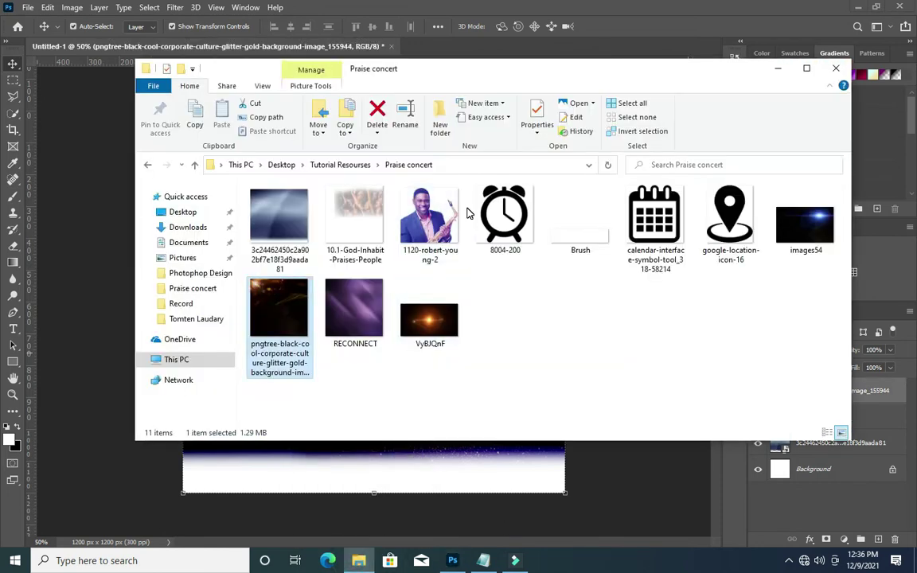
Place the white Brush torn-edge strip, moved and enlarged to cover the flyer's bottom edge.
click(585, 248)
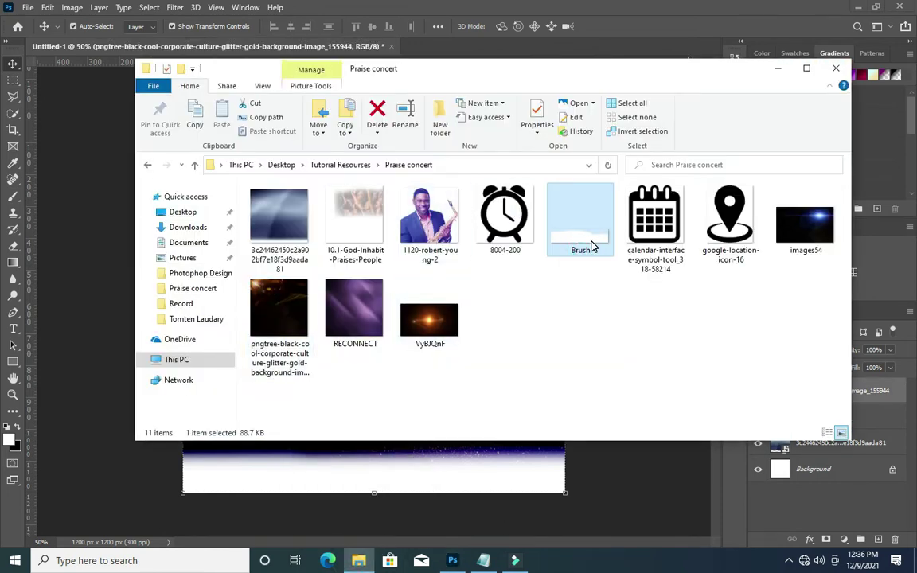
click(111, 421)
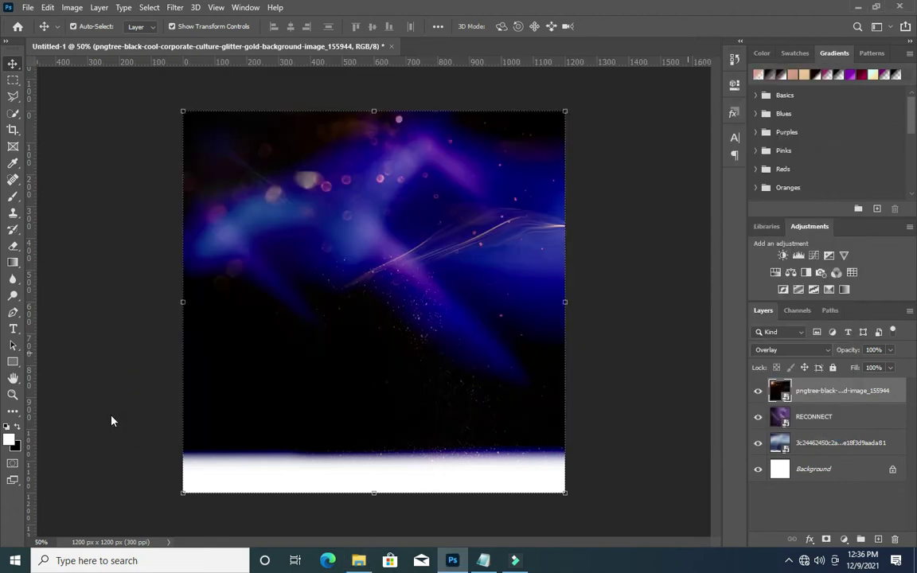
drag(422, 336, 422, 485)
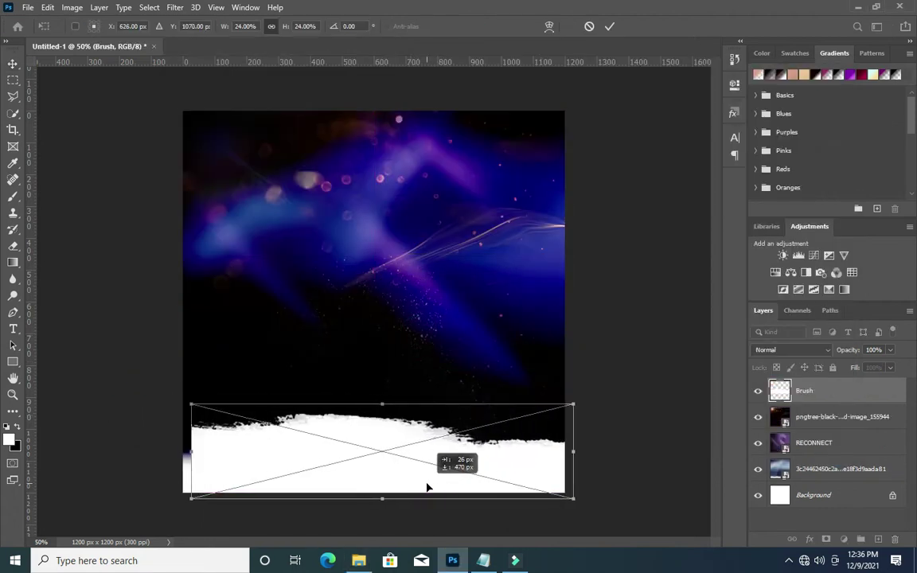
drag(568, 500, 572, 503)
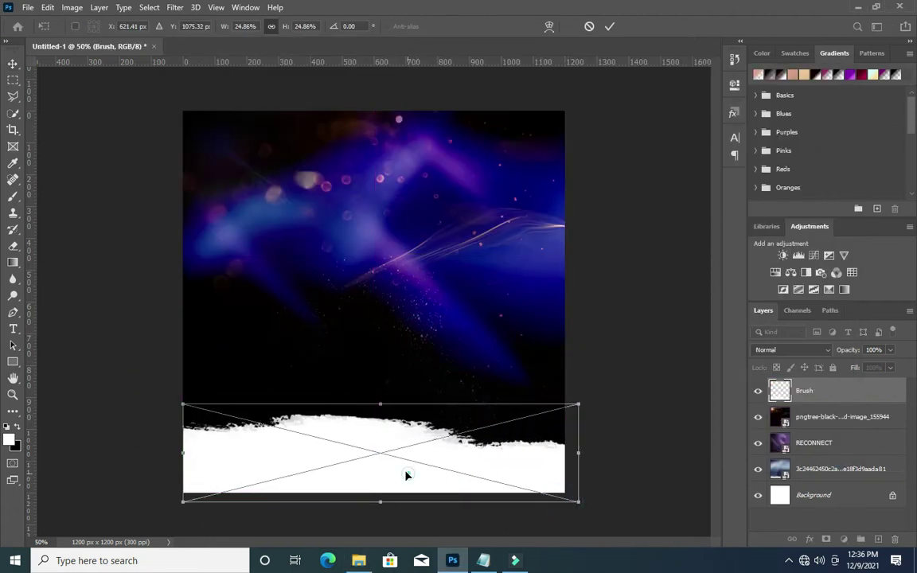
click(609, 26)
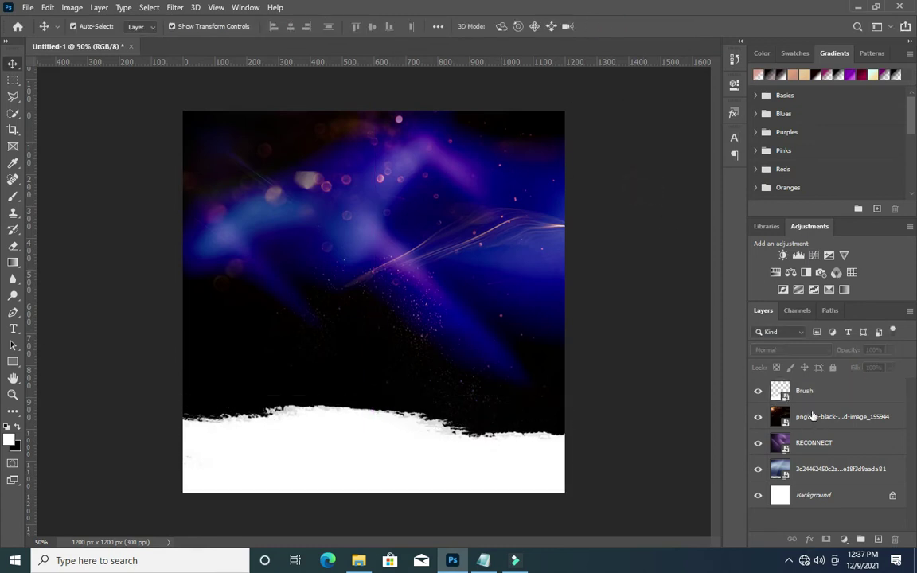
click(812, 415)
Place the 10.1-God-Inhabit-Praises-People crowd image across the upper half.
click(358, 560)
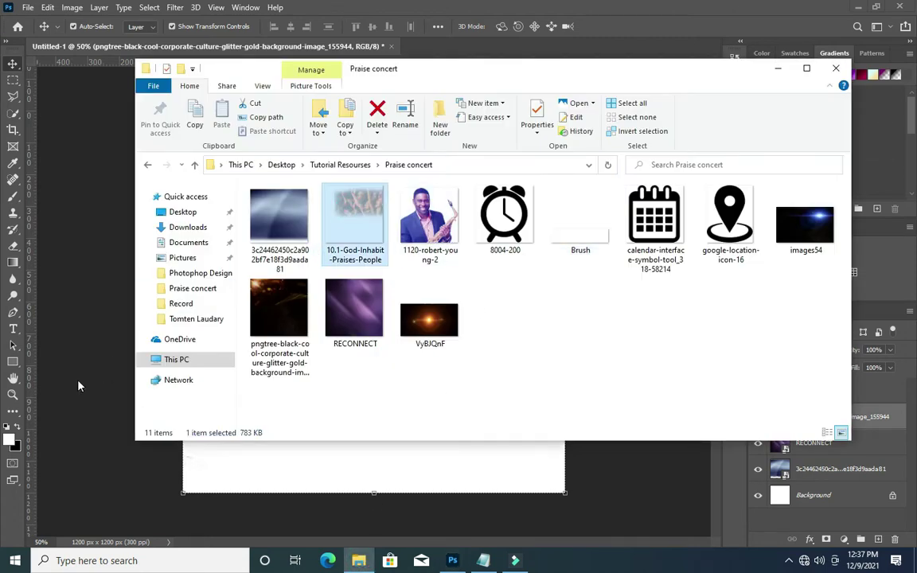
drag(345, 213, 69, 340)
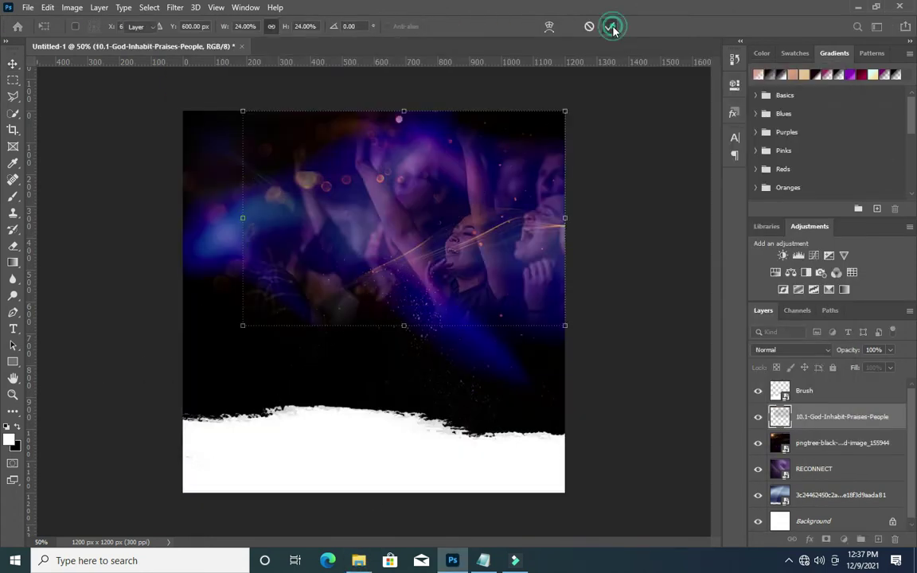
click(610, 26)
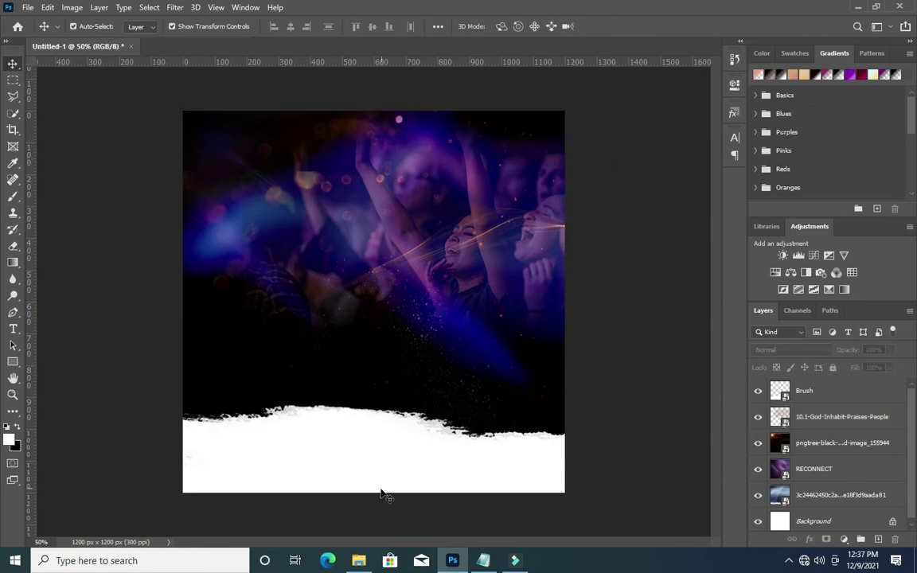
click(358, 560)
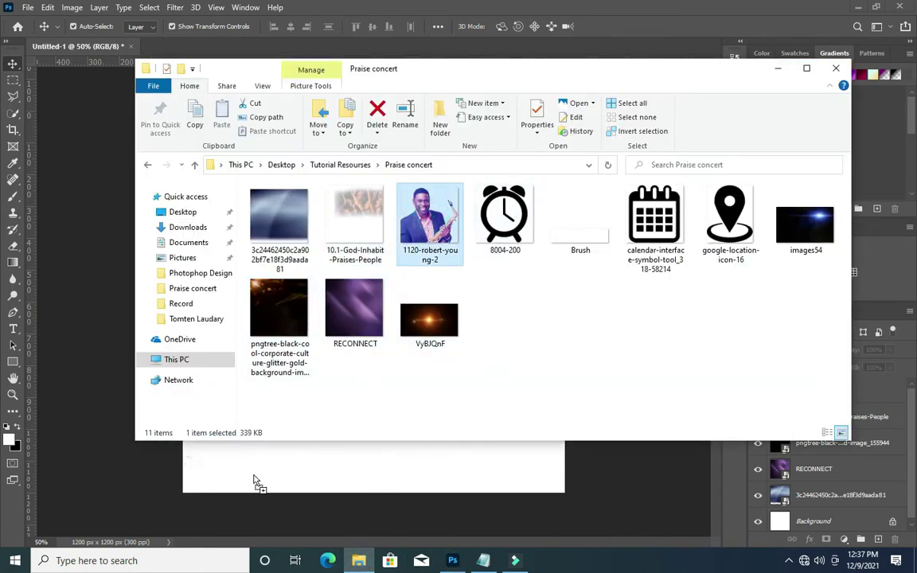
Place the saxophonist photo, scaled down into the flyer's lower-left corner.
drag(432, 228, 197, 452)
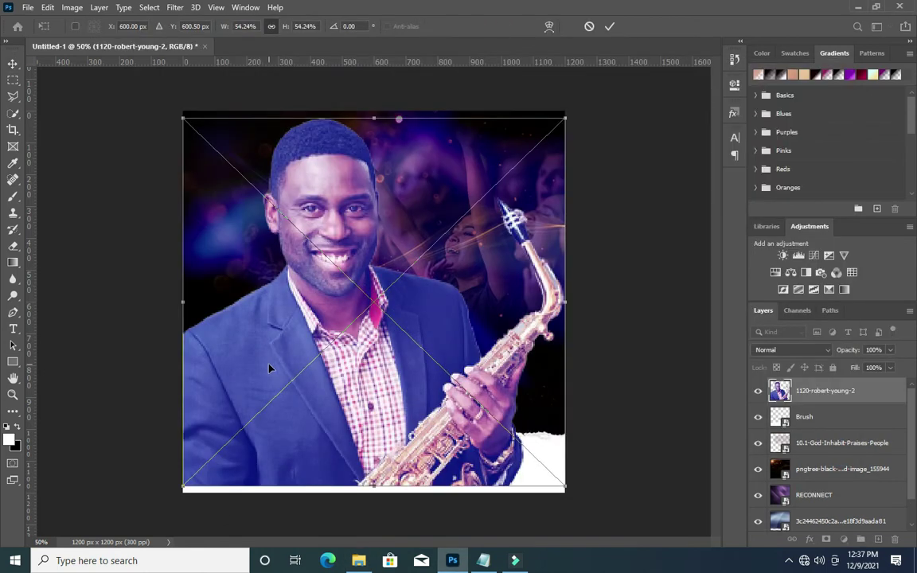
drag(269, 368, 269, 375)
drag(566, 126, 393, 344)
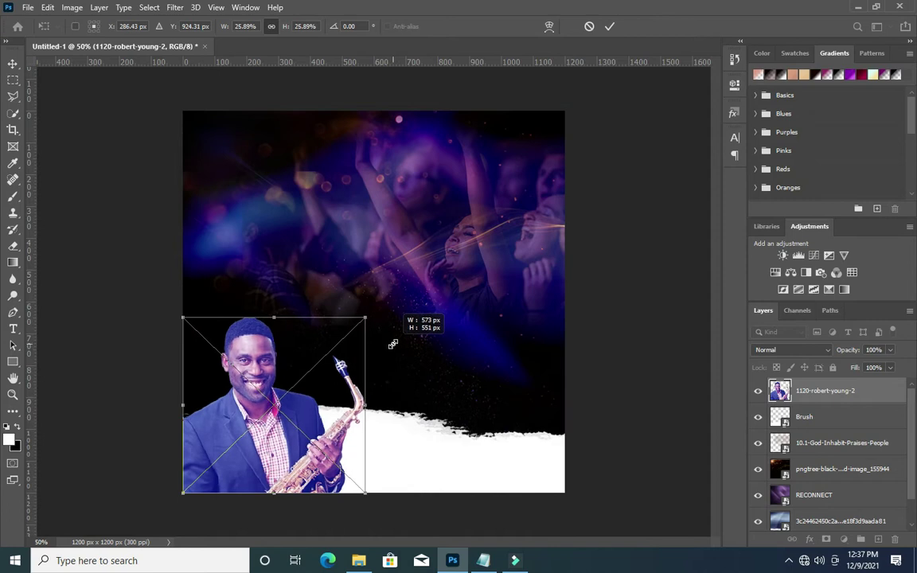
double_click(270, 365)
click(592, 282)
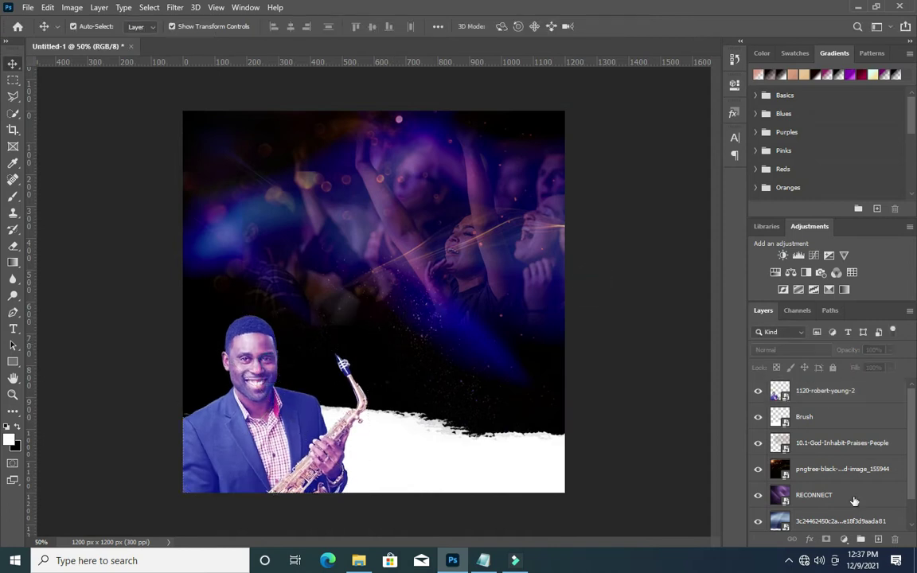
Select the RECONNECT layer and the photo below it and group them as Group 1.
scroll(853, 501, down, 1)
click(843, 495)
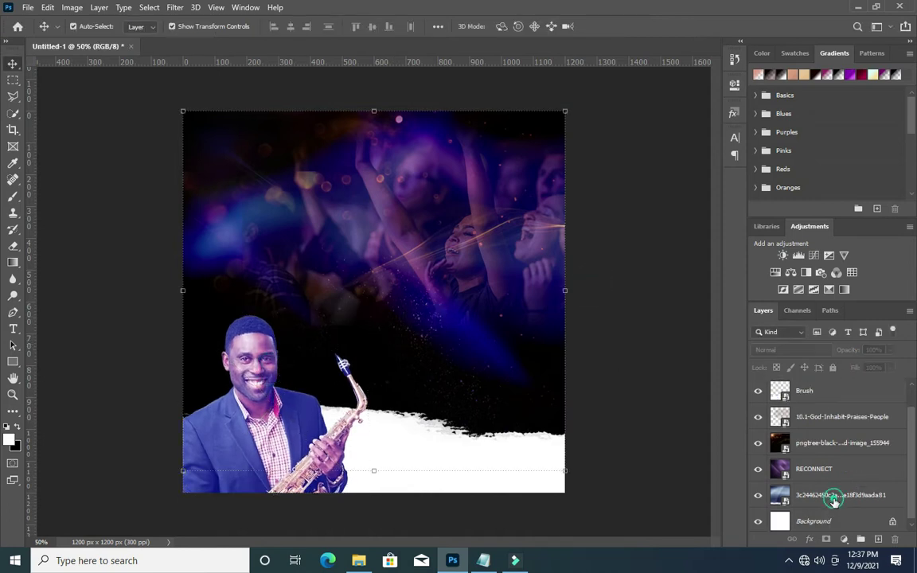
shift+click(824, 443)
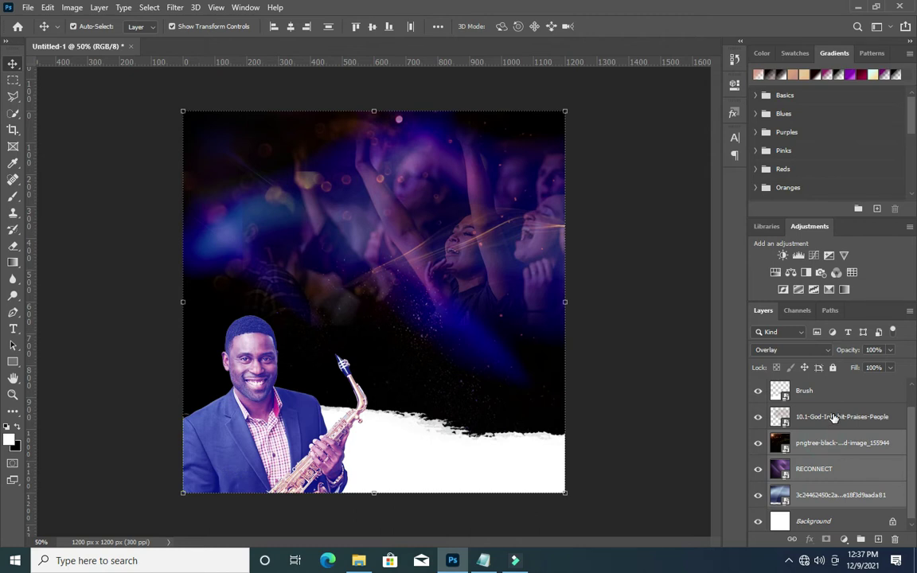
click(813, 446)
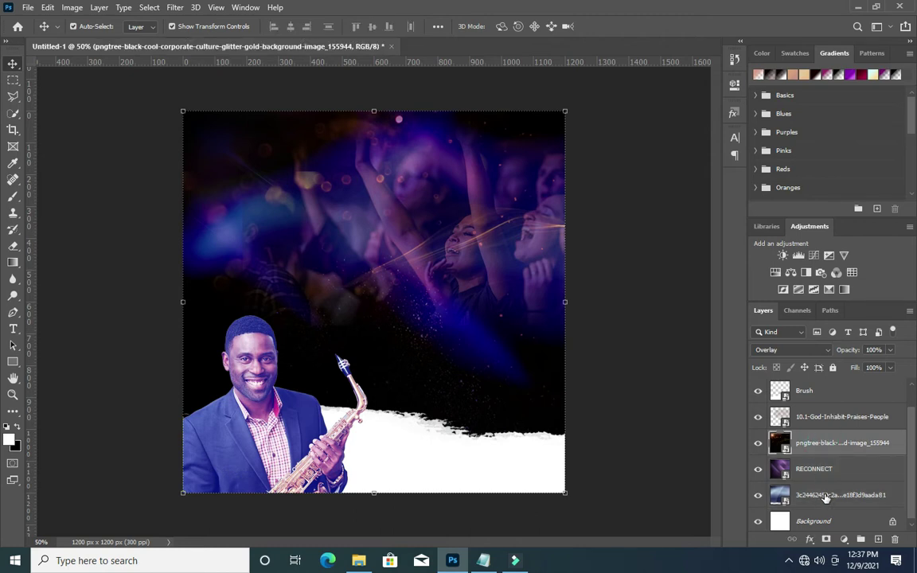
click(828, 493)
shift+click(813, 469)
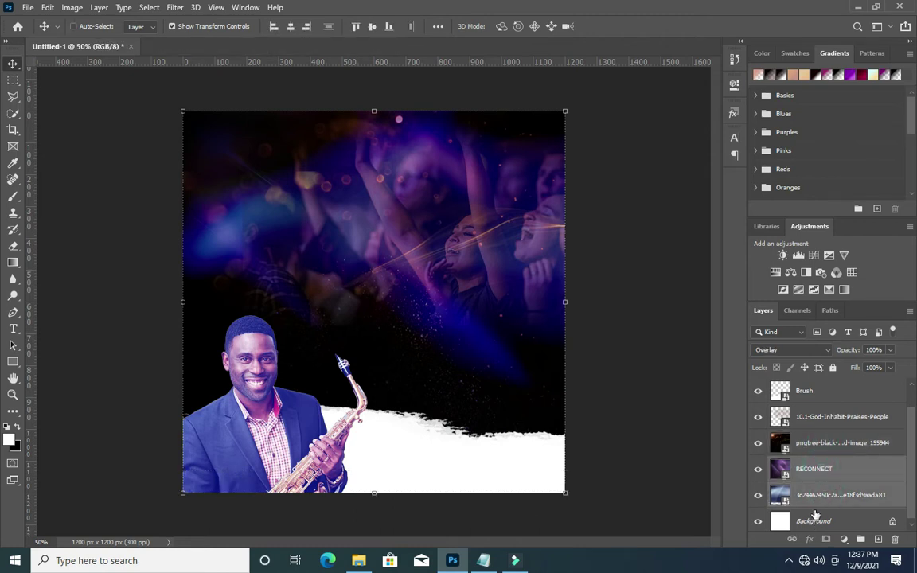
key(ctrl+g)
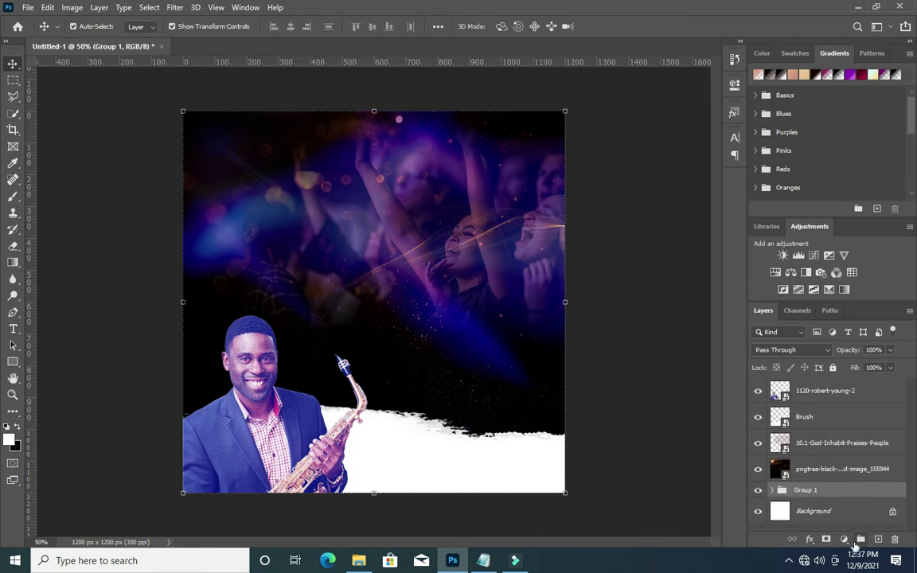
Add a Vibrance adjustment with Vibrance about +46 and Saturation about +22.
click(843, 538)
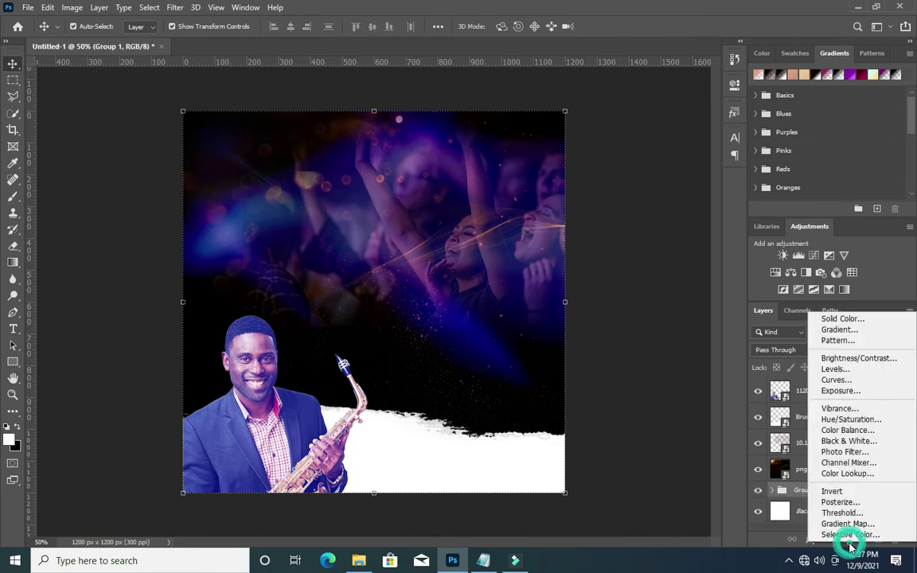
click(839, 409)
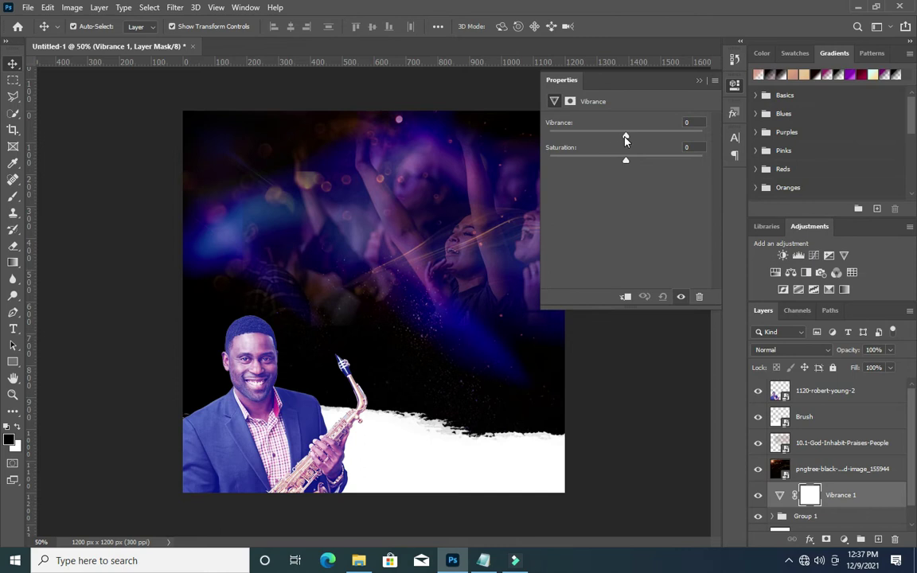
drag(645, 141, 662, 140)
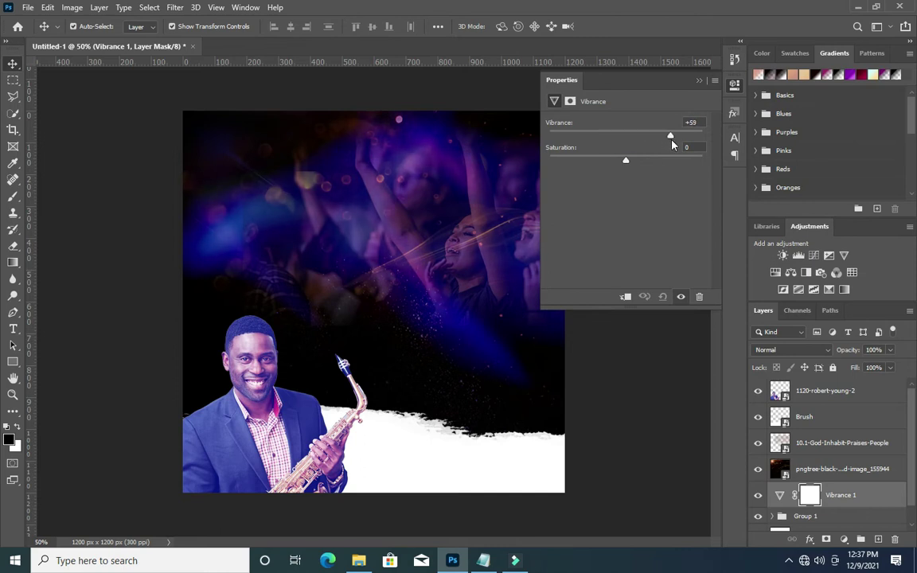
drag(626, 161, 646, 166)
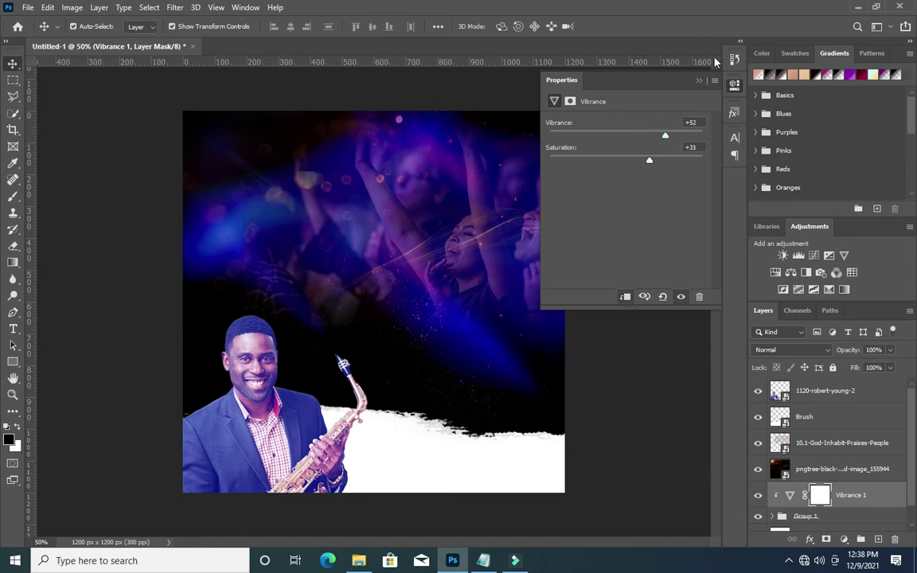
click(698, 81)
scroll(831, 490, down, 1)
Add a Brightness/Contrast adjustment to Group 1 with Brightness 6 and Contrast 27.
click(820, 496)
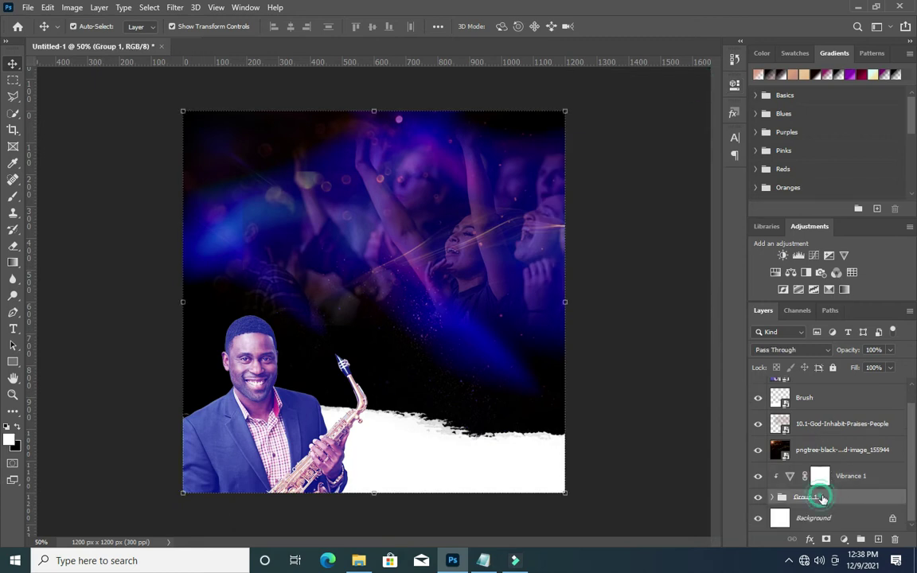
click(844, 539)
click(851, 355)
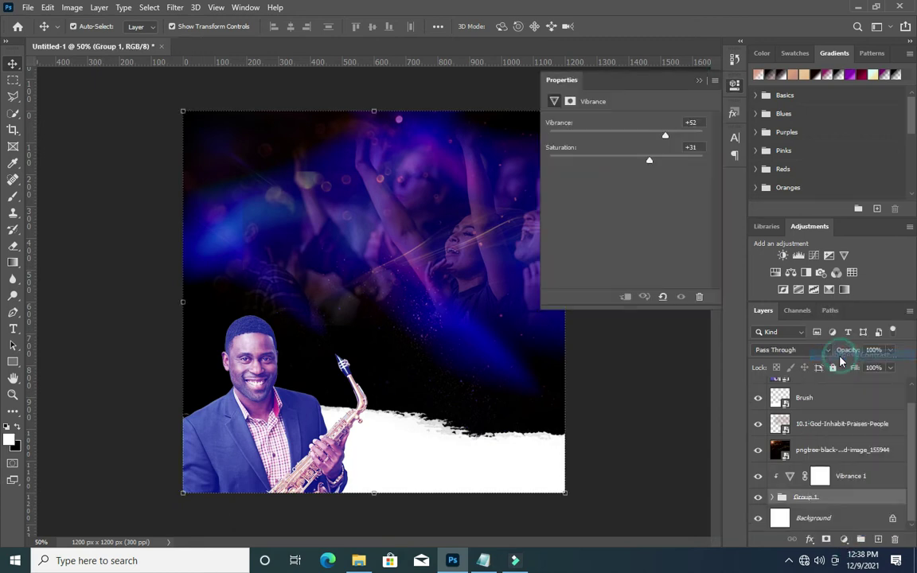
drag(643, 163, 643, 158)
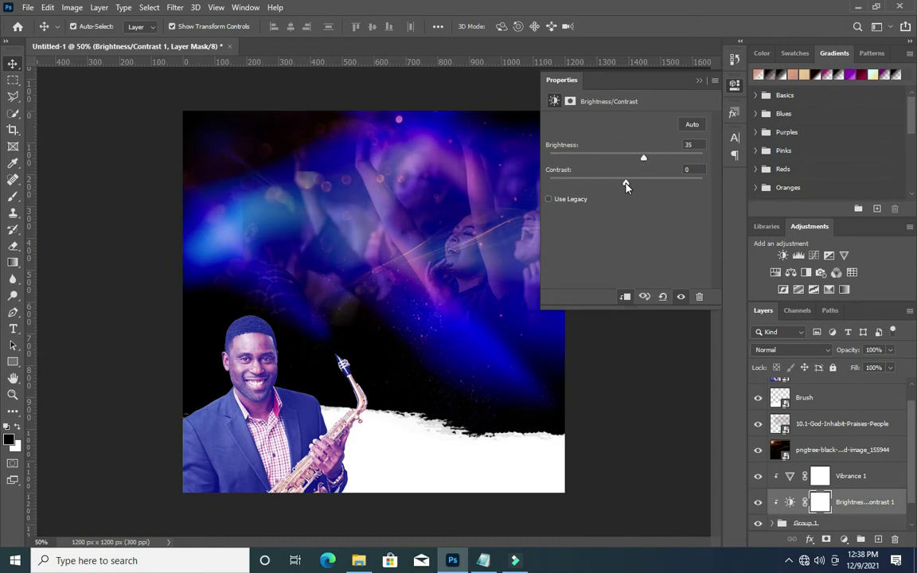
mouse_move(626, 184)
mouse_down()
mouse_move(647, 187)
mouse_move(630, 162)
mouse_up()
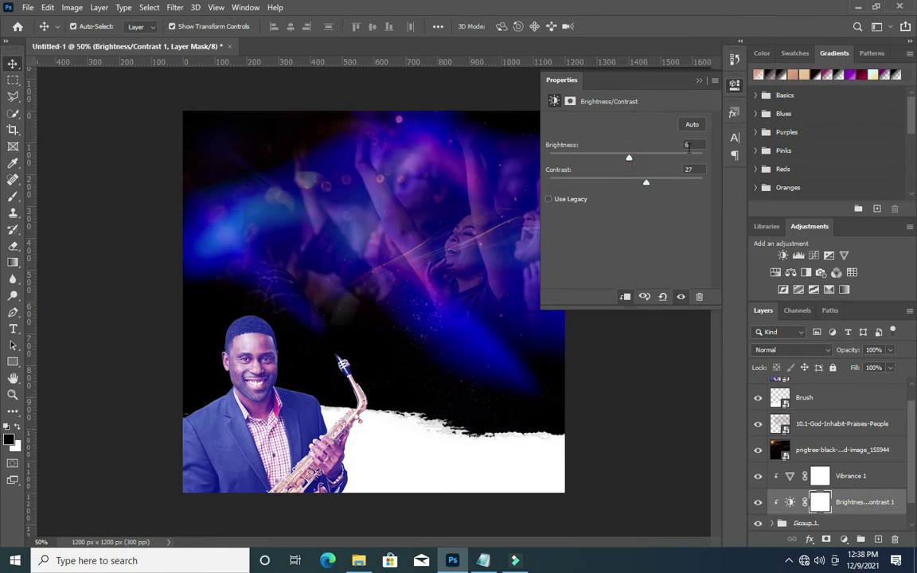
click(698, 80)
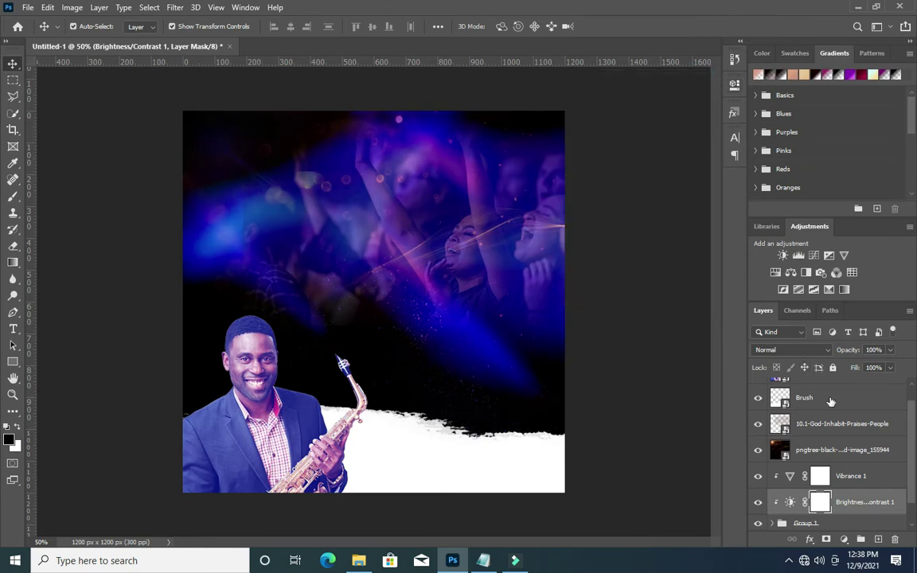
scroll(860, 456, down, 1)
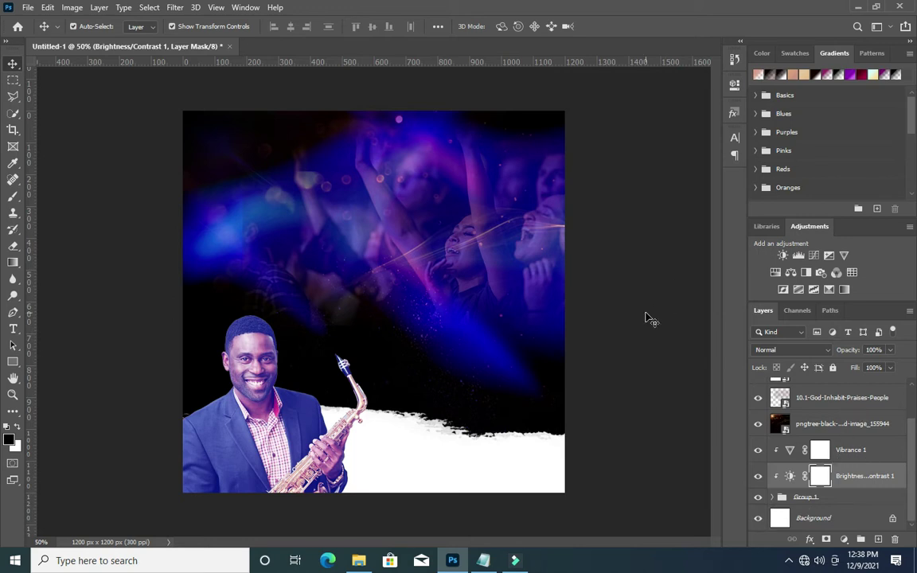
click(769, 422)
scroll(842, 402, up, 2)
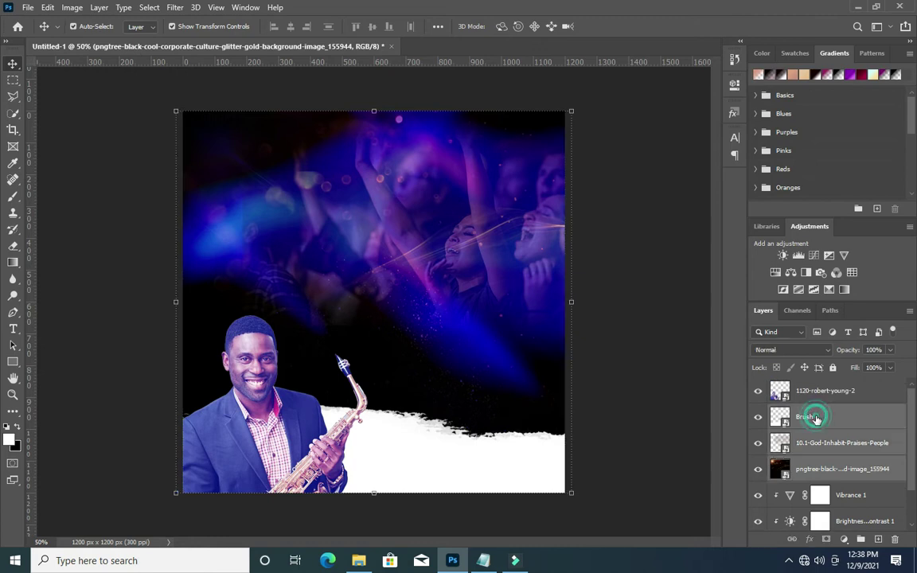
Group the Brush, 10.1 and pngtree layers, name the groups BG2 and BG1, then nest both in a group named BG.
shift+click(816, 417)
key(ctrl+g)
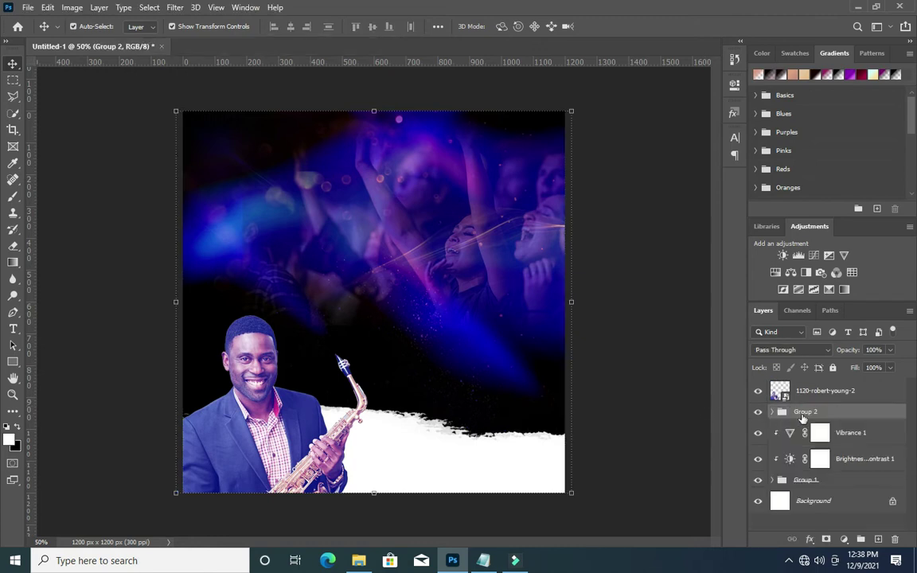
double_click(804, 411)
double_click(806, 480)
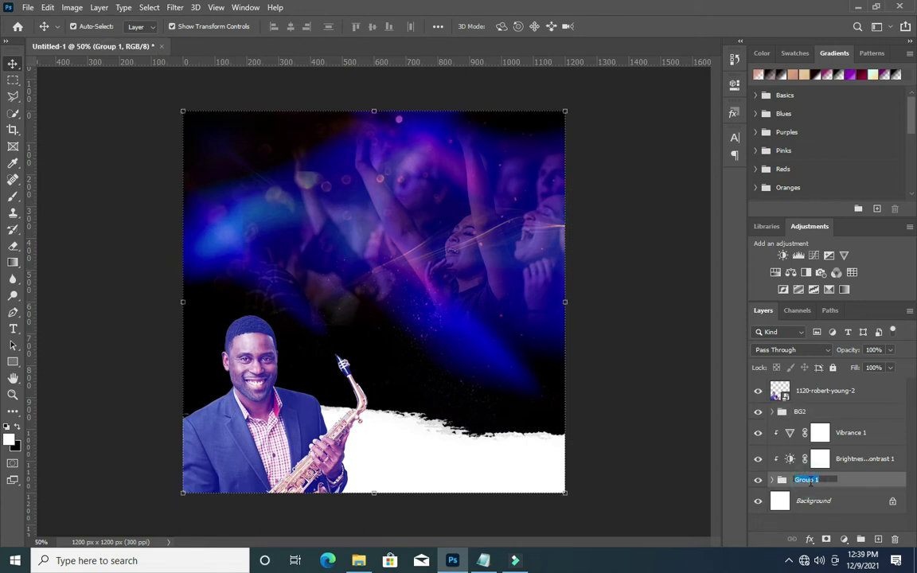
text(BG1)
key(Return)
shift+click(804, 411)
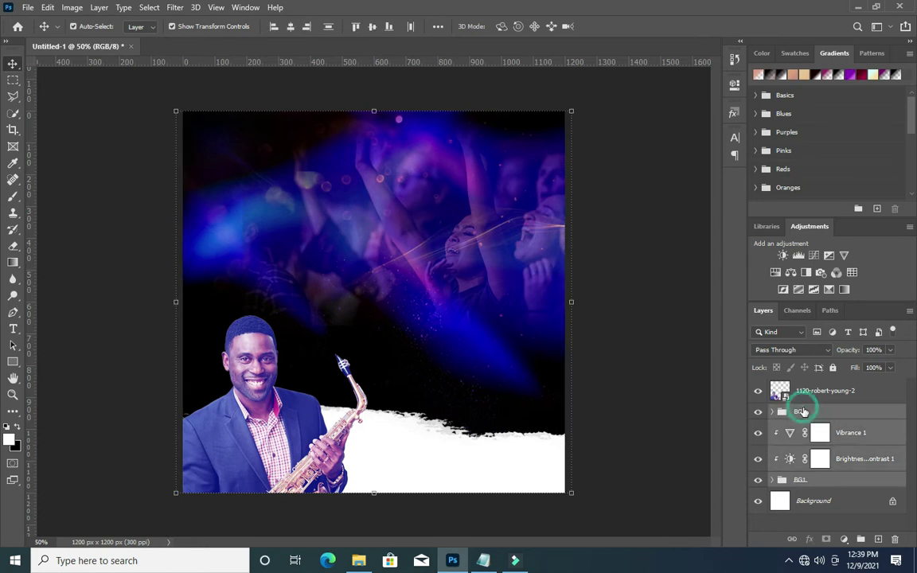
key(ctrl+g)
double_click(805, 412)
text(BG)
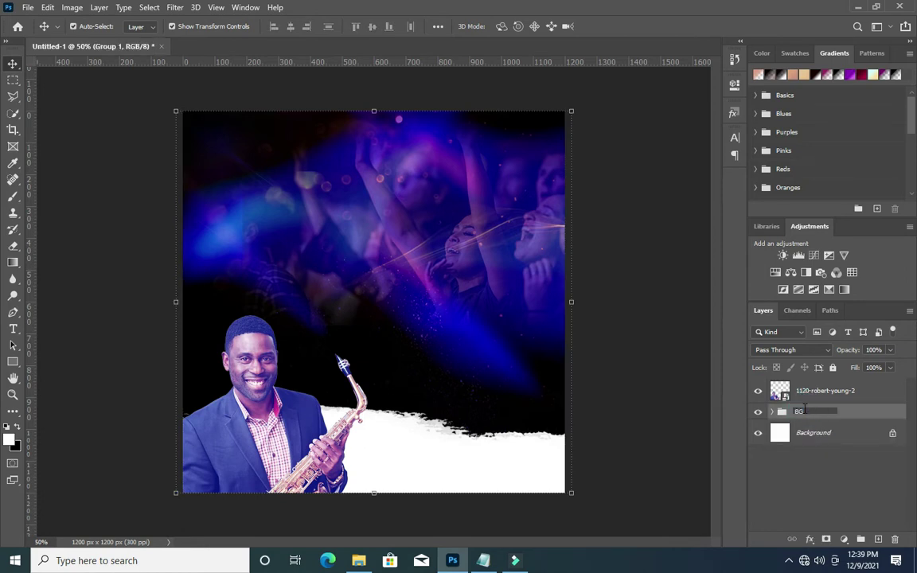
key(Return)
Collapse the BG group and select the saxophonist layer.
click(628, 311)
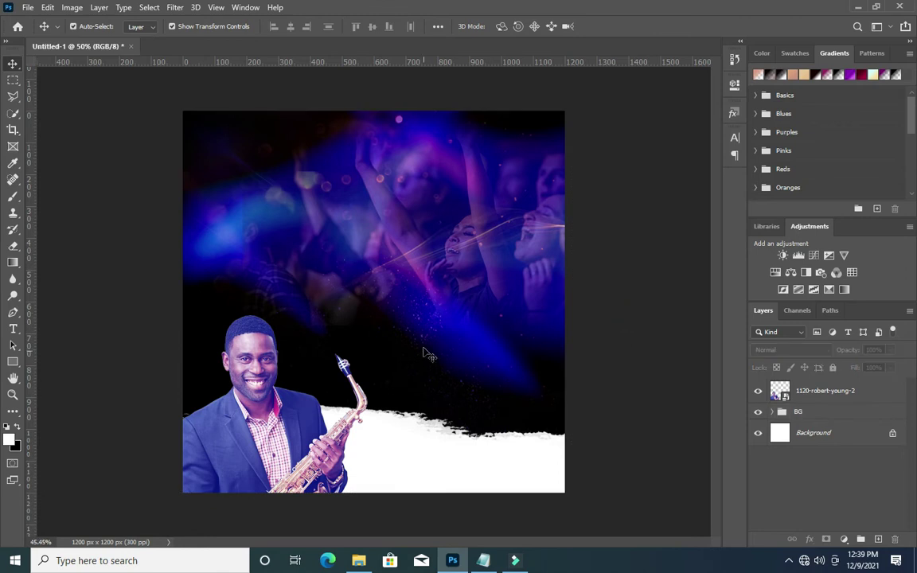
click(518, 240)
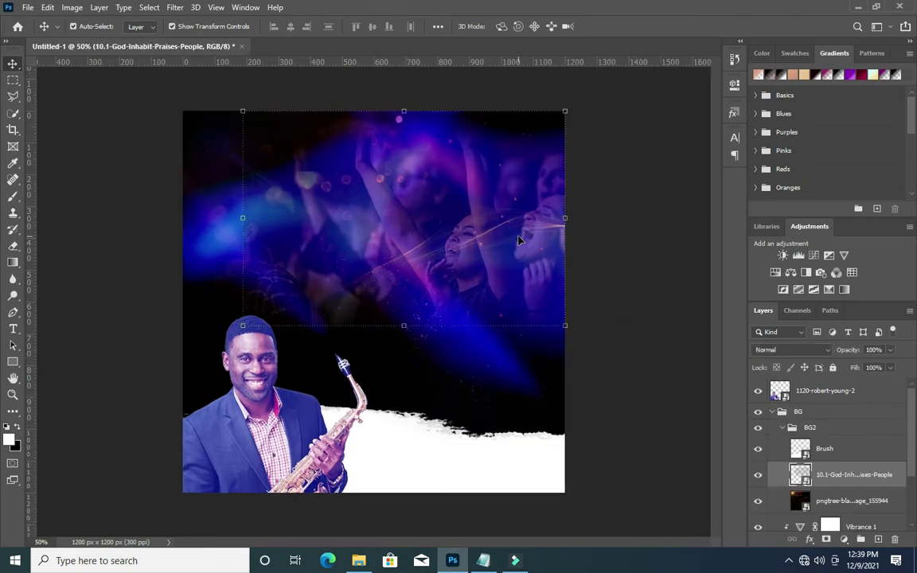
click(771, 412)
click(786, 394)
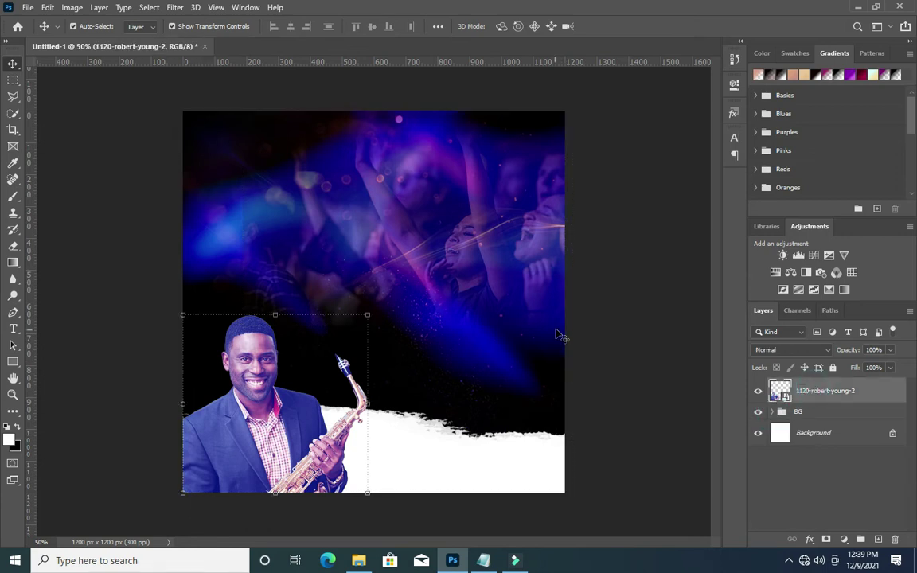
scroll(559, 336, down, 1)
Copy the ALL CHRISTIANS FELLOWSHIP MISSION line from the Notepad notes.
click(483, 560)
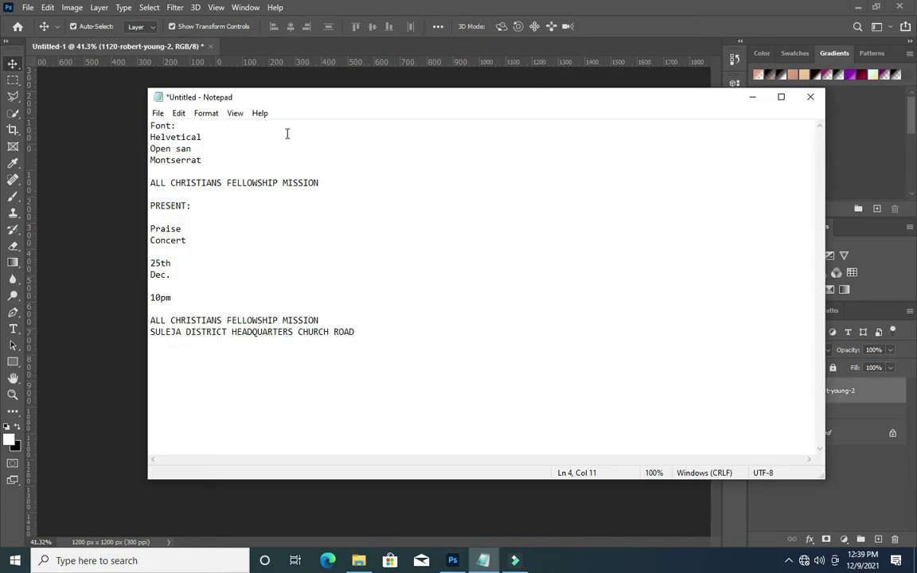
drag(320, 182, 137, 185)
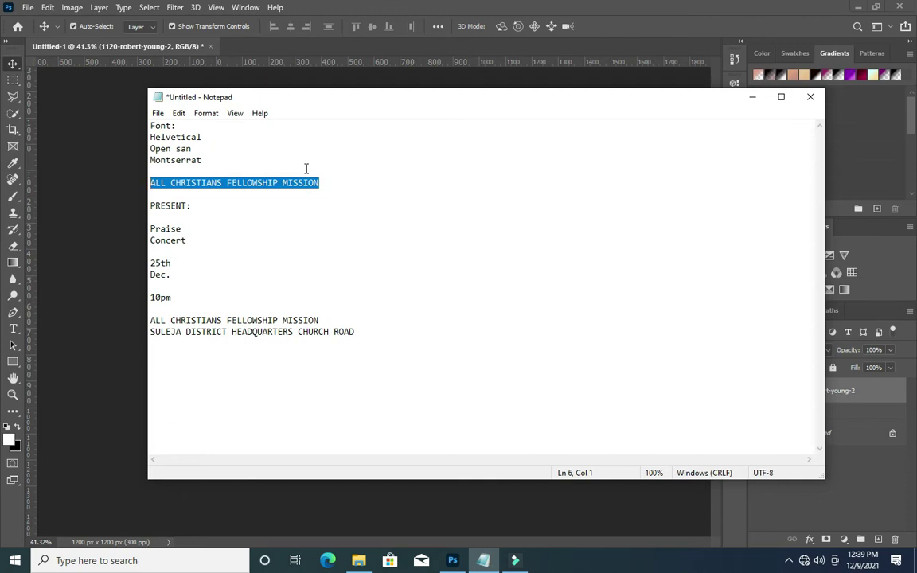
right_click(186, 187)
click(226, 227)
click(752, 97)
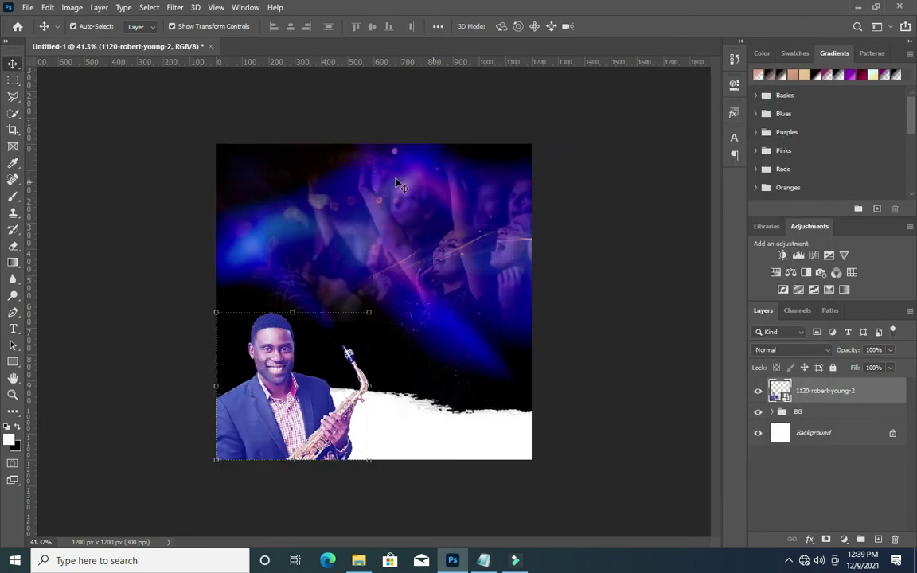
Pick the Horizontal Type tool with the Helvetica font.
click(13, 329)
click(64, 322)
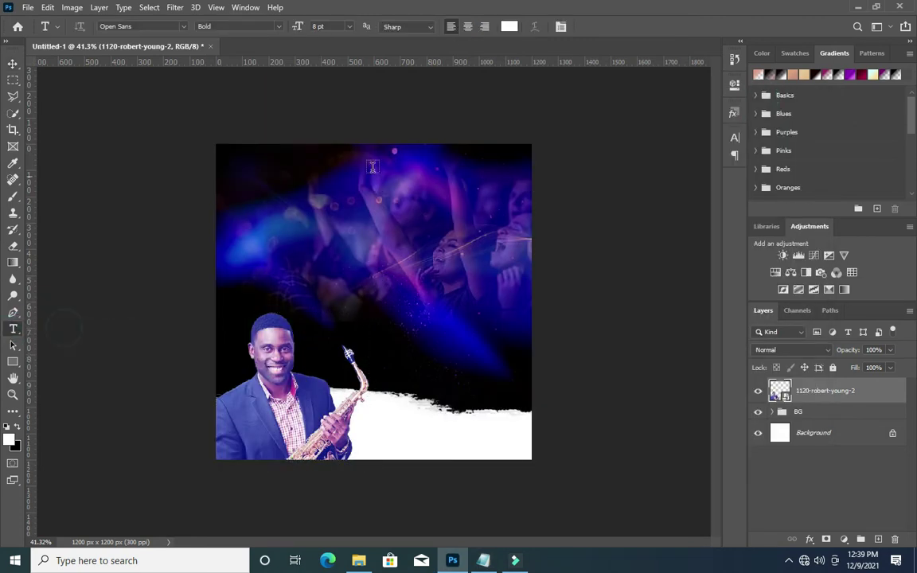
click(183, 26)
scroll(159, 119, up, 15)
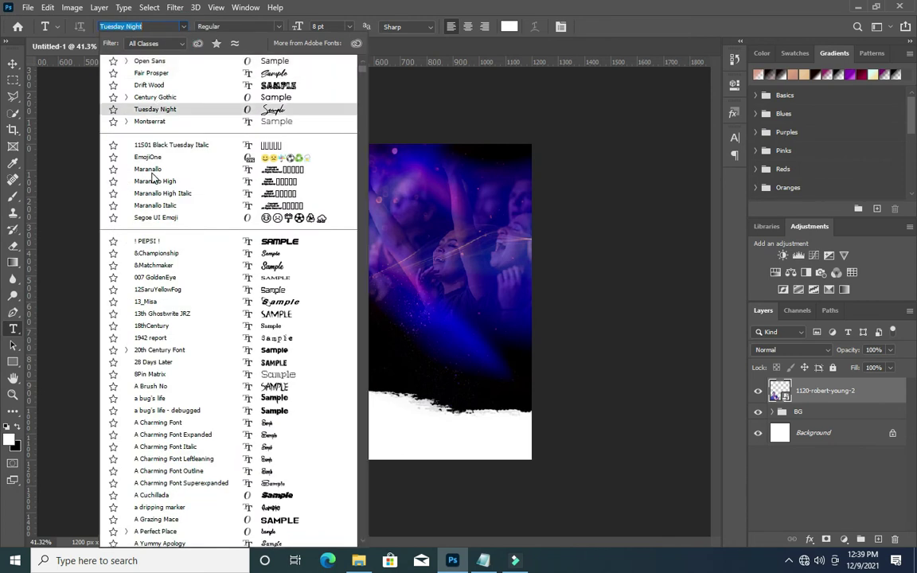
scroll(159, 83, up, 1)
scroll(157, 78, up, 3)
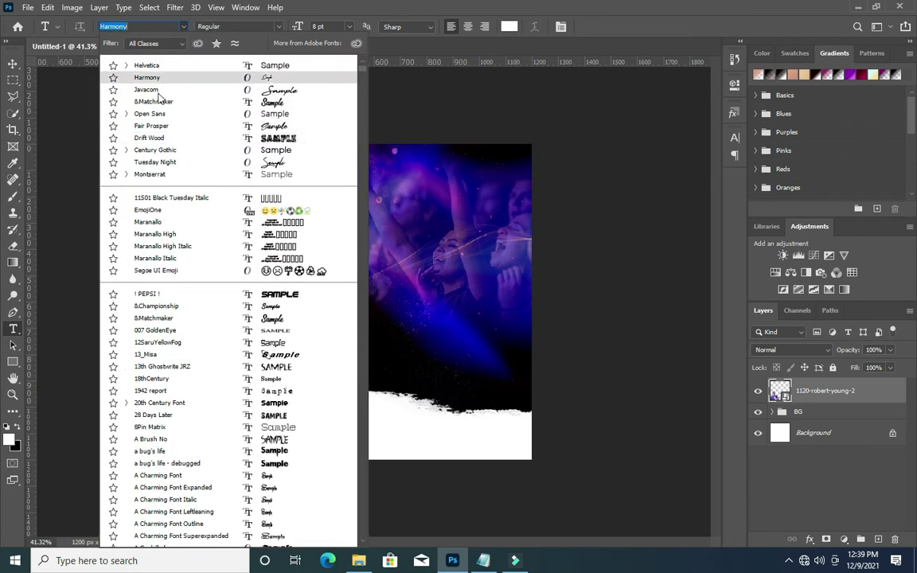
click(159, 70)
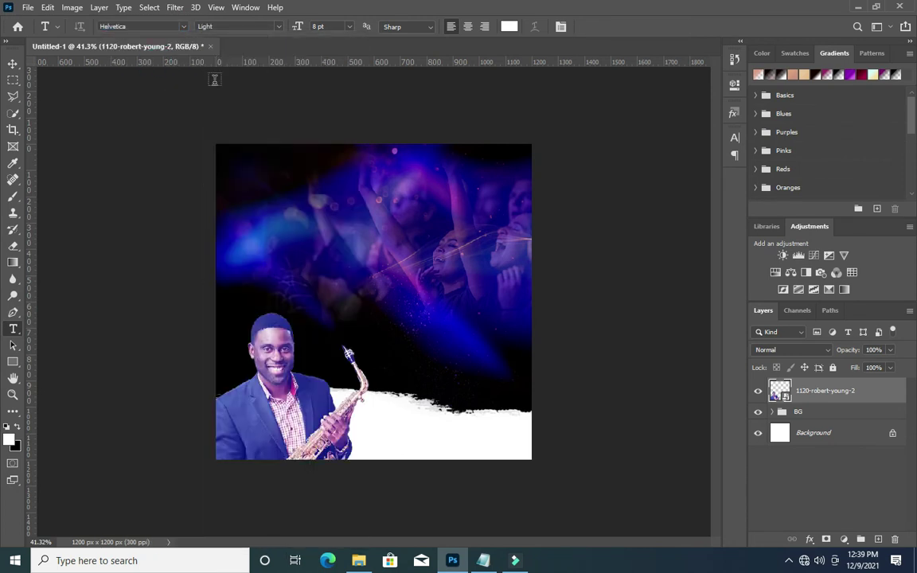
Paste ALL CHRISTIANS FELLOWSHIP MISSION as a text layer and position it near the top.
click(318, 202)
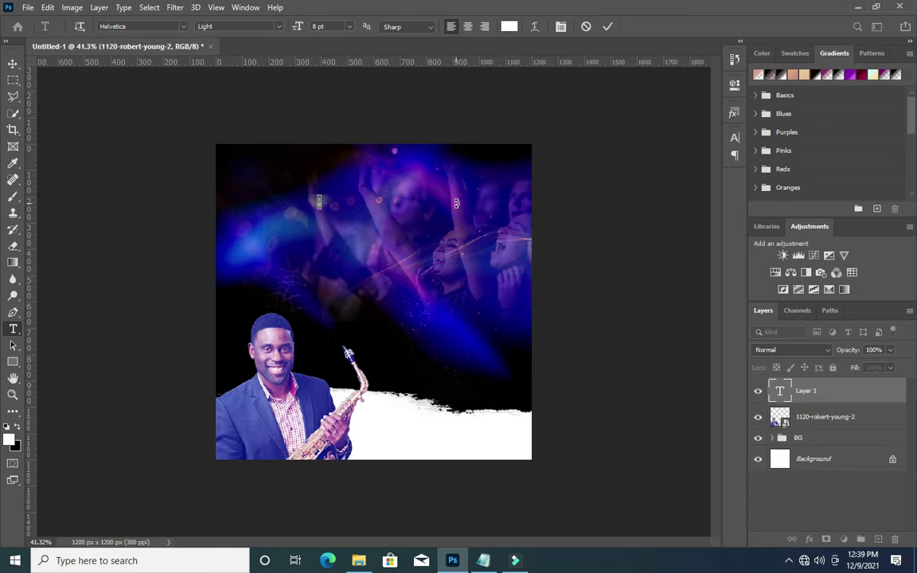
key(ctrl+v)
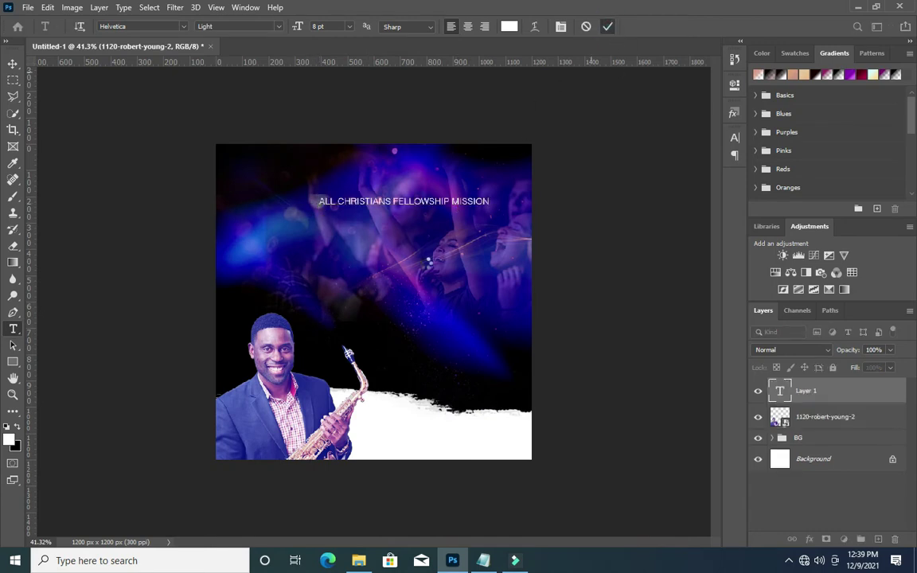
click(385, 236)
drag(390, 205, 375, 181)
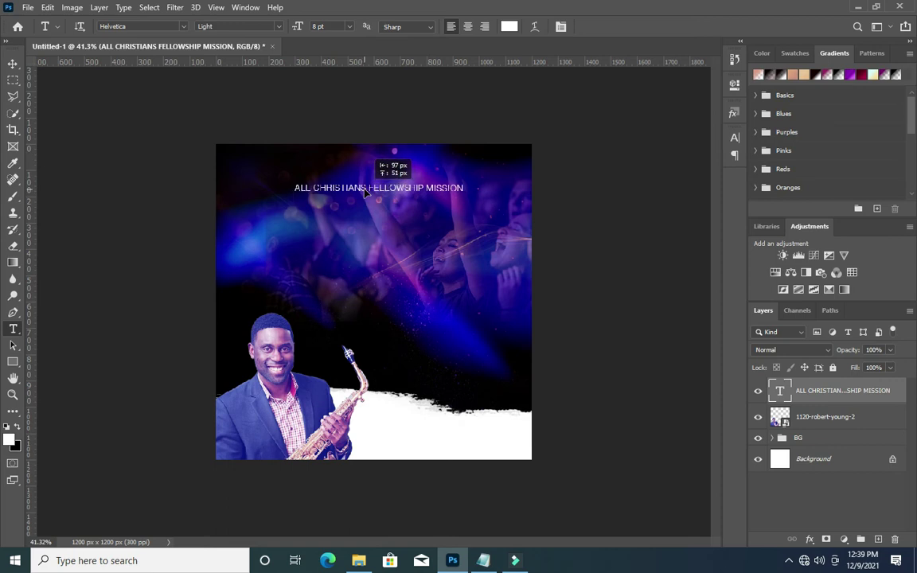
drag(376, 181, 368, 194)
click(13, 63)
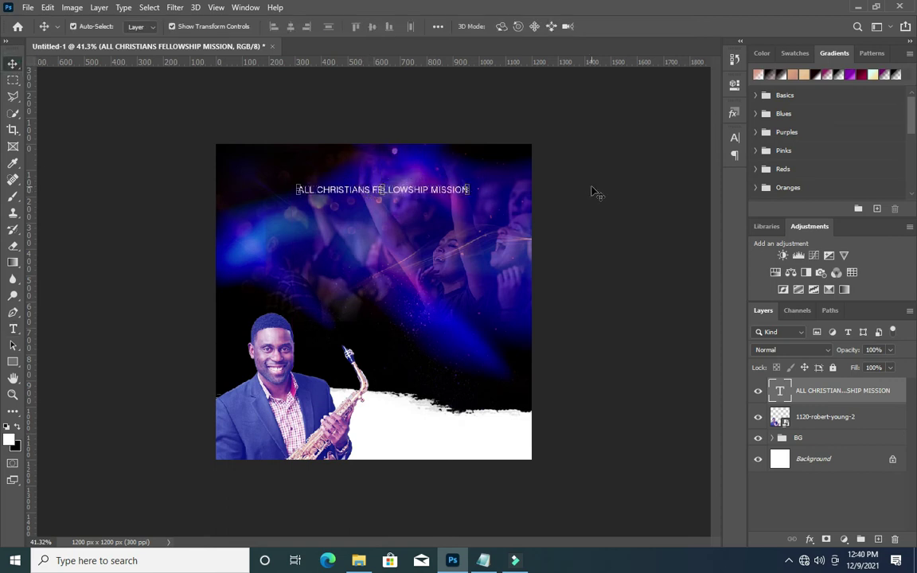
Shrink the title slightly and centre it horizontally on the canvas.
click(468, 194)
key(ctrl+t)
drag(467, 185, 445, 171)
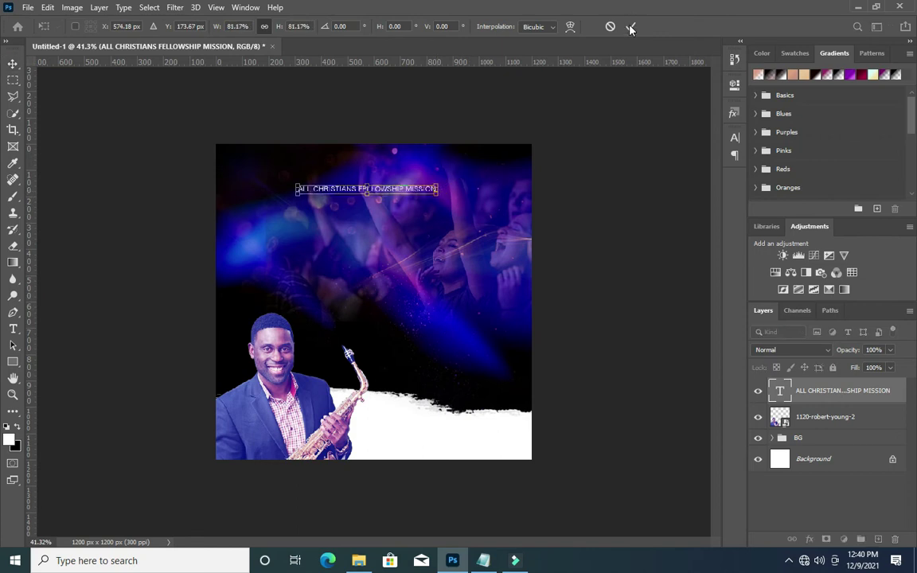
key(ctrl+plus)
key(Return)
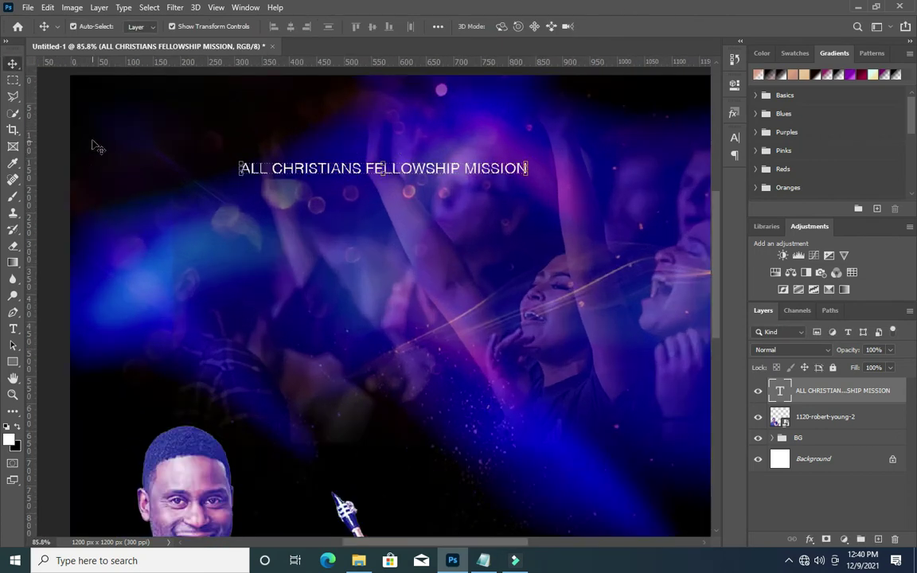
key(ctrl+a)
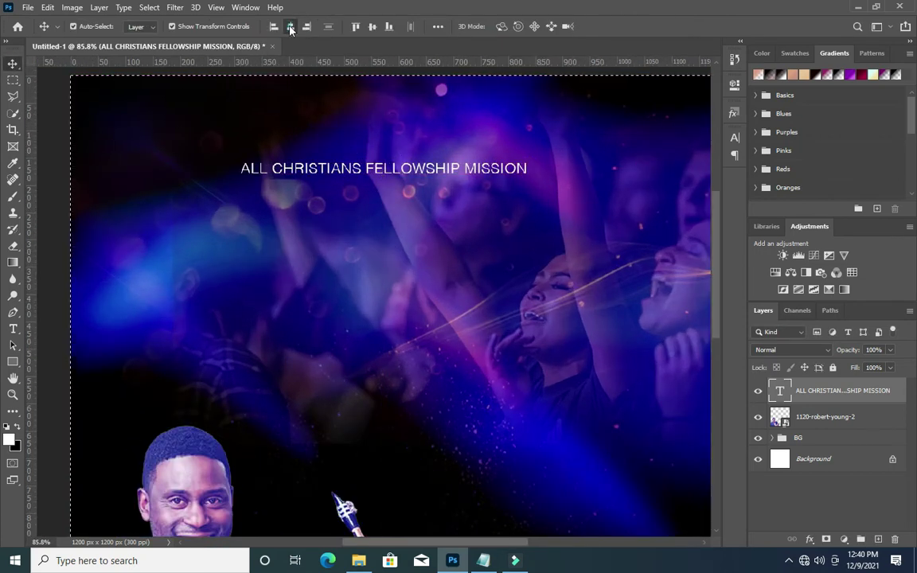
click(290, 26)
key(ctrl+d)
scroll(681, 273, down, 3)
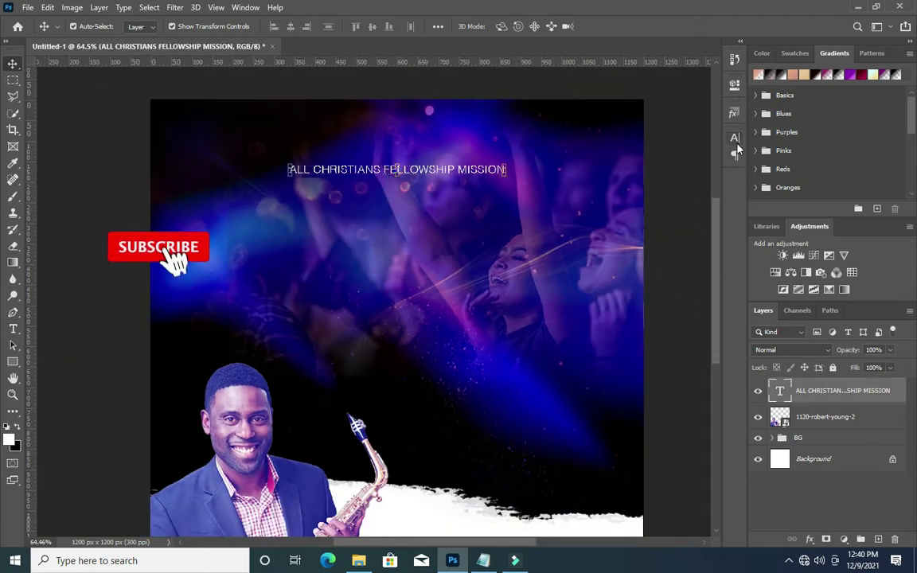
Set the title's font style to Bold in the Character panel.
click(734, 139)
click(692, 156)
click(694, 198)
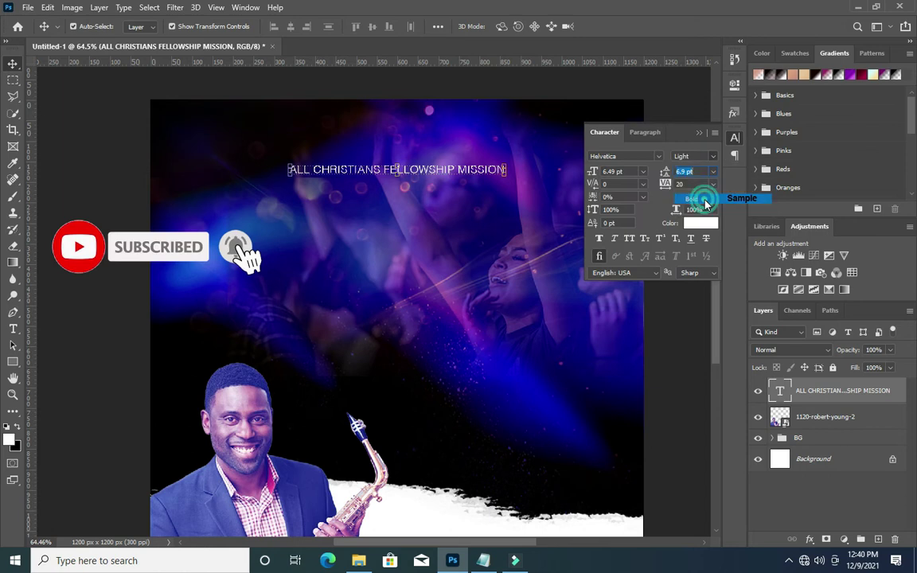
click(710, 156)
click(711, 156)
click(711, 156)
click(698, 132)
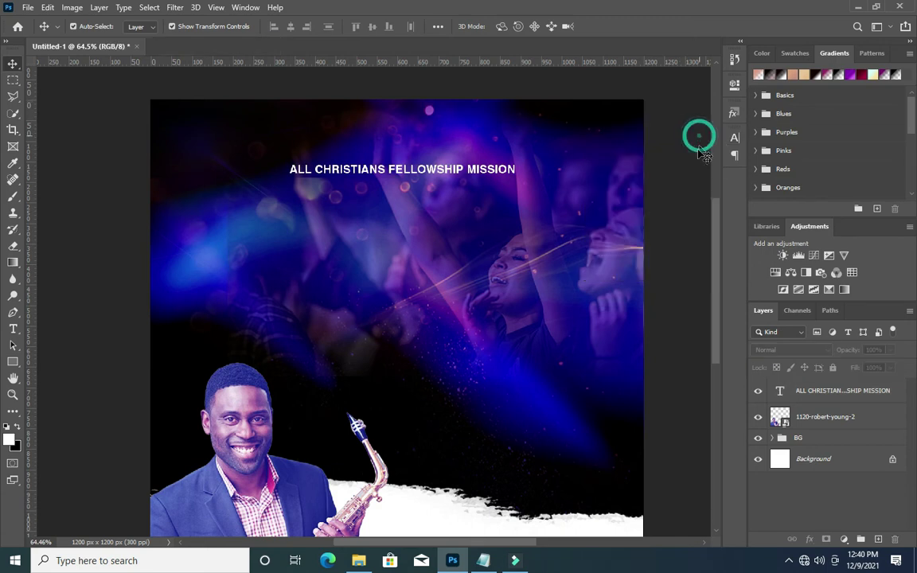
Scale the bold title down a little and nudge it back to centre.
click(476, 170)
key(ctrl+t)
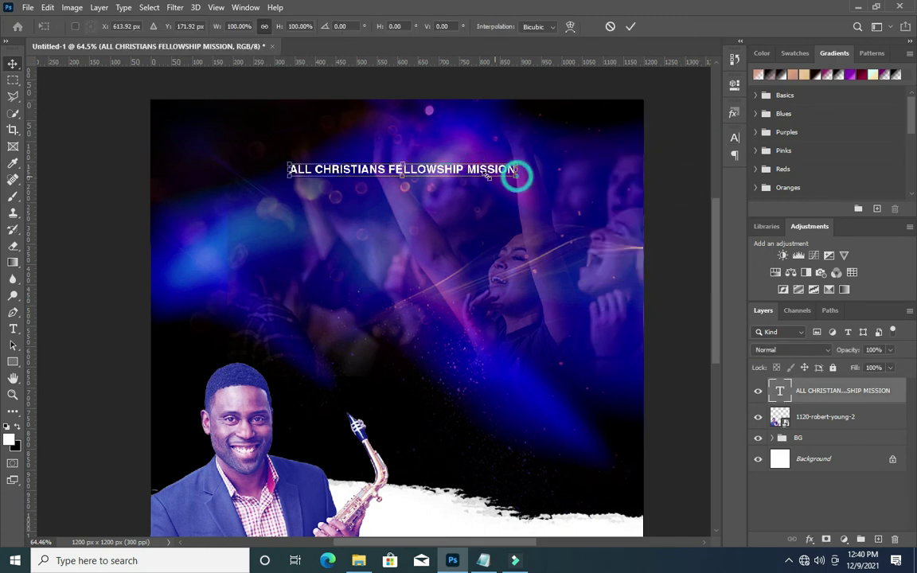
drag(516, 174, 484, 169)
click(630, 26)
drag(402, 171, 414, 171)
click(688, 173)
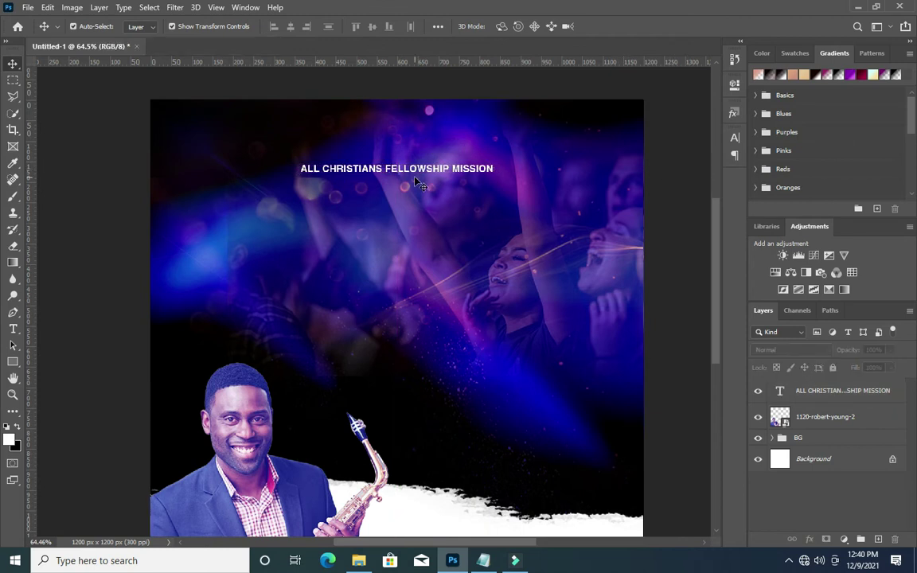
Copy the PRESENT: line from the Notepad notes.
click(481, 561)
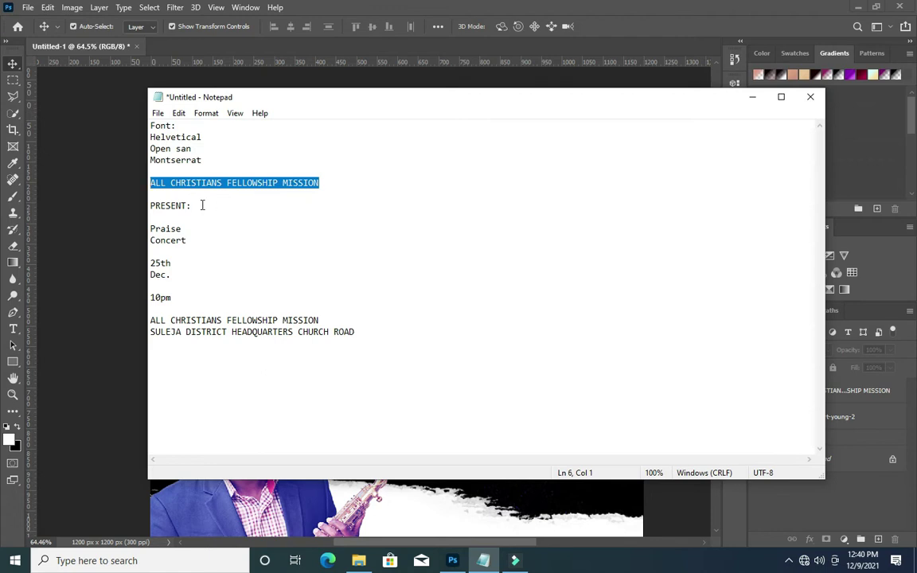
drag(191, 206, 150, 205)
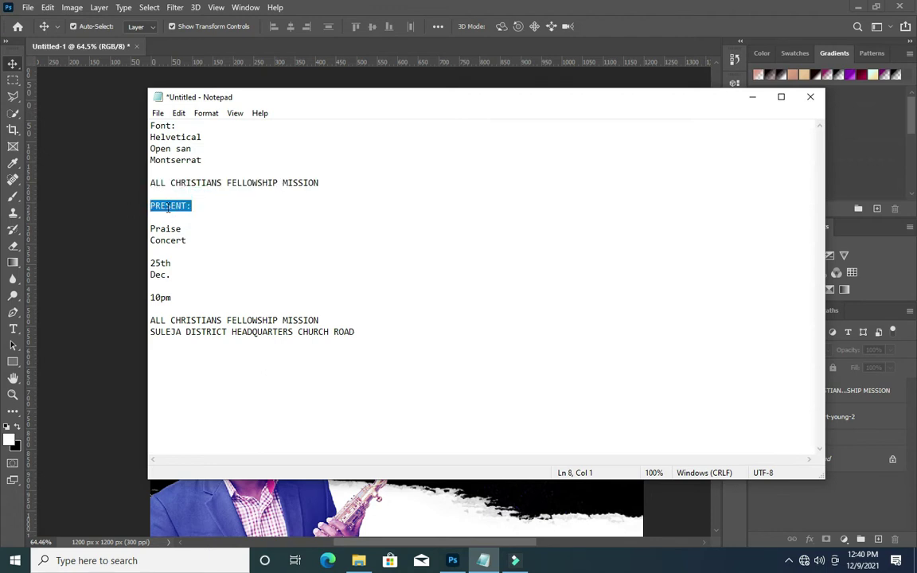
right_click(168, 206)
click(199, 248)
click(753, 97)
click(391, 170)
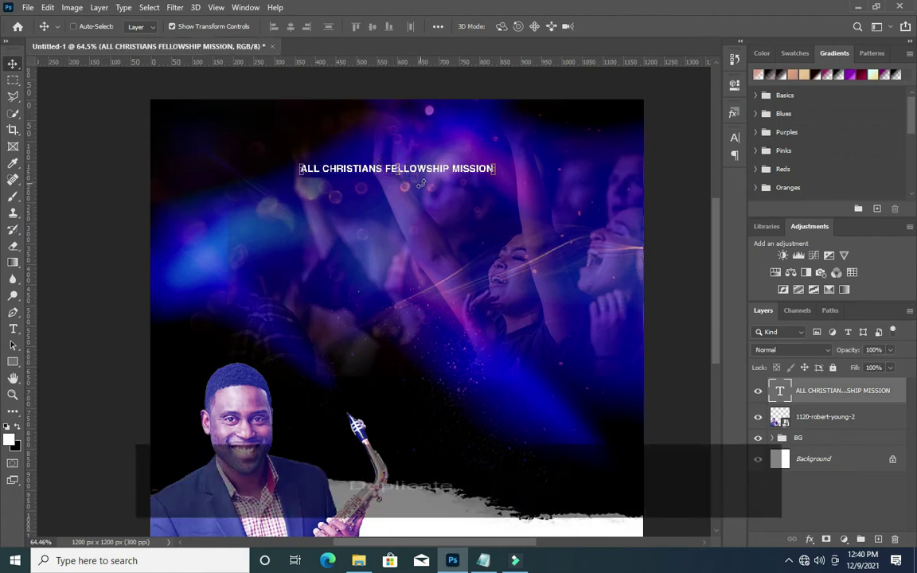
Duplicate the title below the original and change its text to PRESENT:.
key(ctrl+j)
drag(422, 169, 424, 228)
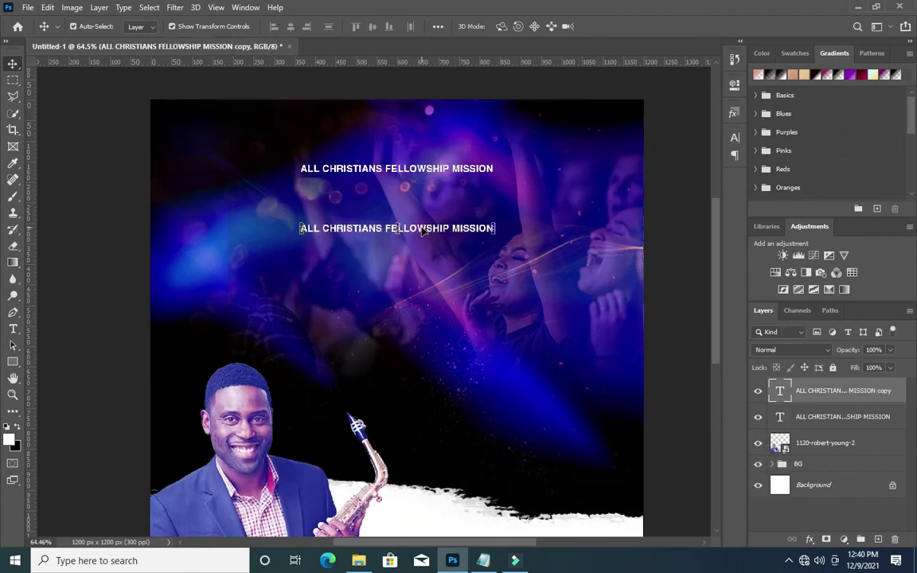
double_click(430, 229)
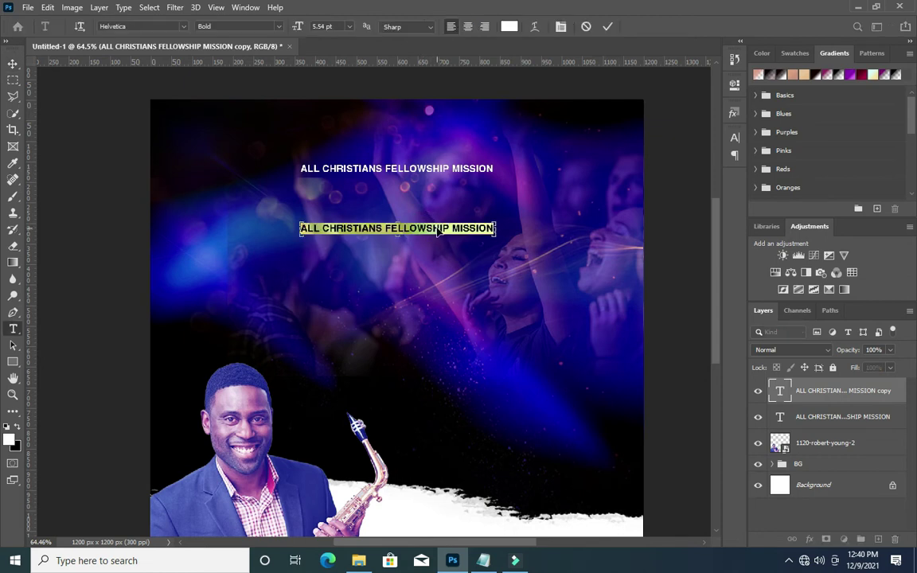
text(PRESENT:)
click(608, 29)
key(v)
Centre PRESENT: horizontally and settle it just below the title.
key(ctrl+a)
click(290, 26)
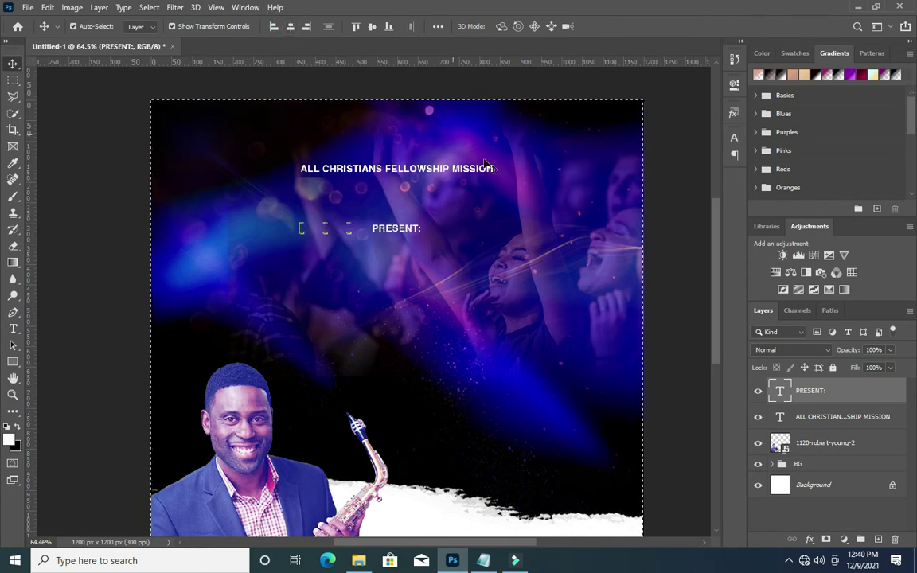
key(ctrl+d)
click(669, 213)
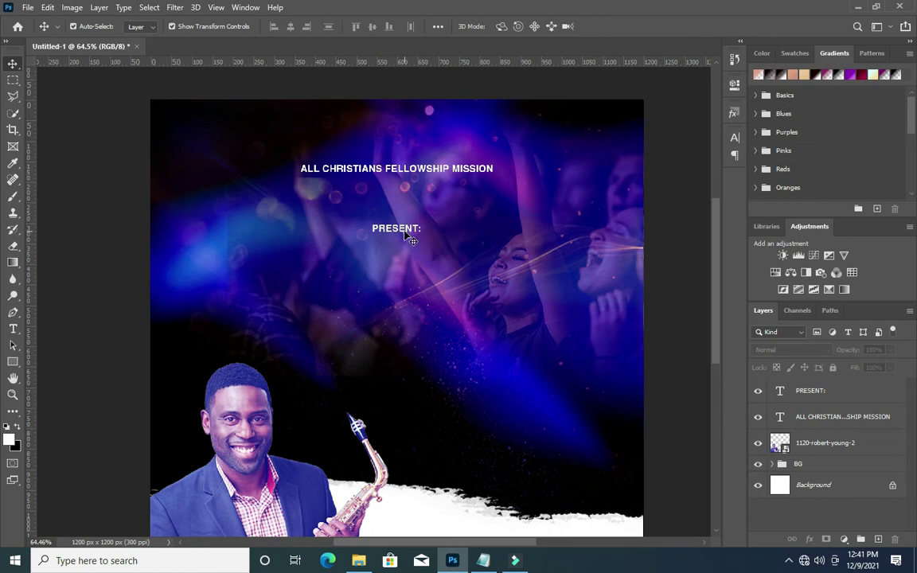
drag(407, 237, 405, 224)
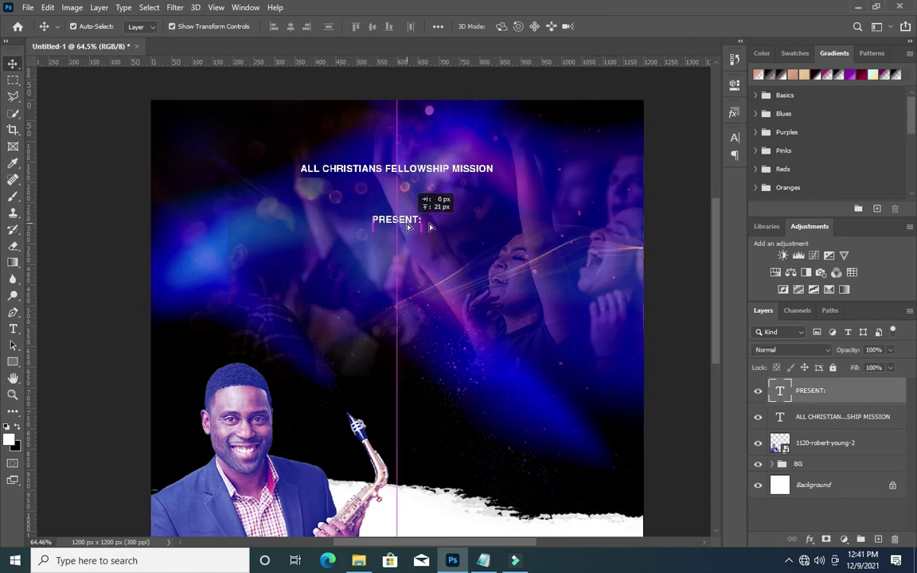
drag(406, 223, 406, 226)
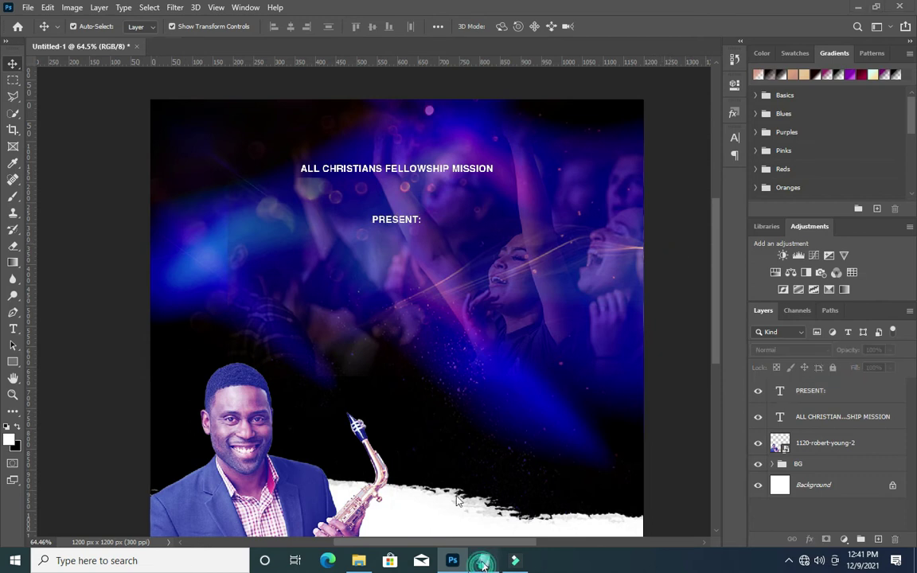
Copy the word Praise from the Notepad notes.
key(alt+Tab)
drag(195, 229, 150, 229)
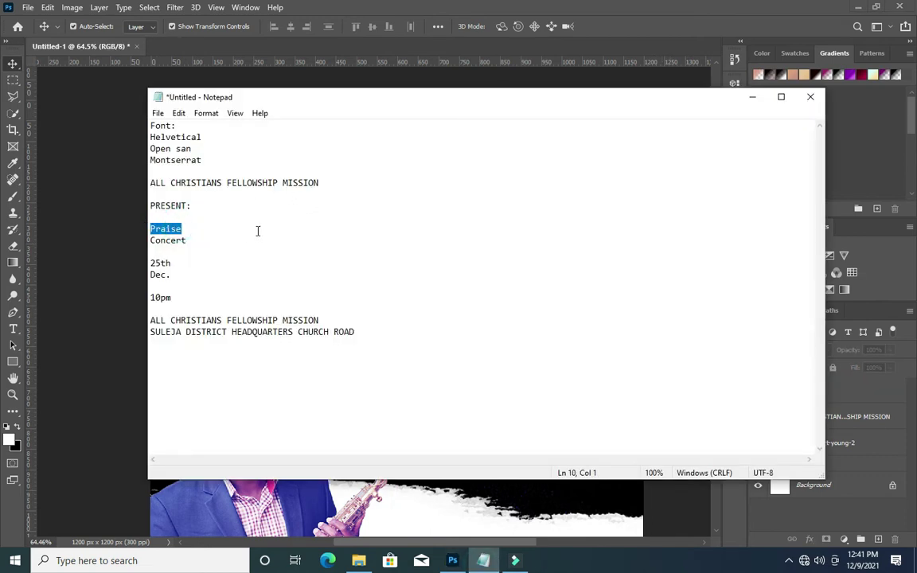
right_click(184, 228)
click(204, 265)
click(752, 100)
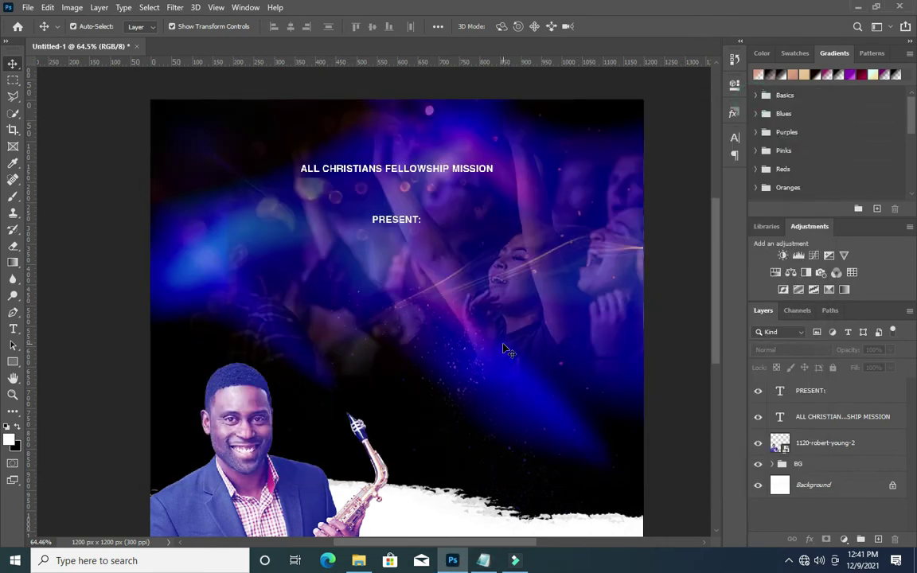
Duplicate the PRESENT: layer, move the copy down, and retype it as 'Praise'.
click(411, 228)
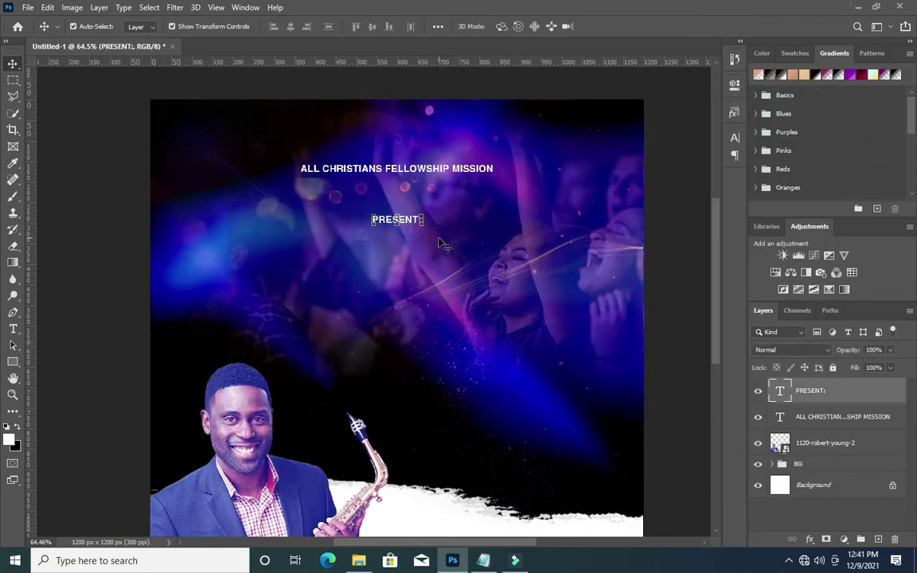
key(ctrl)
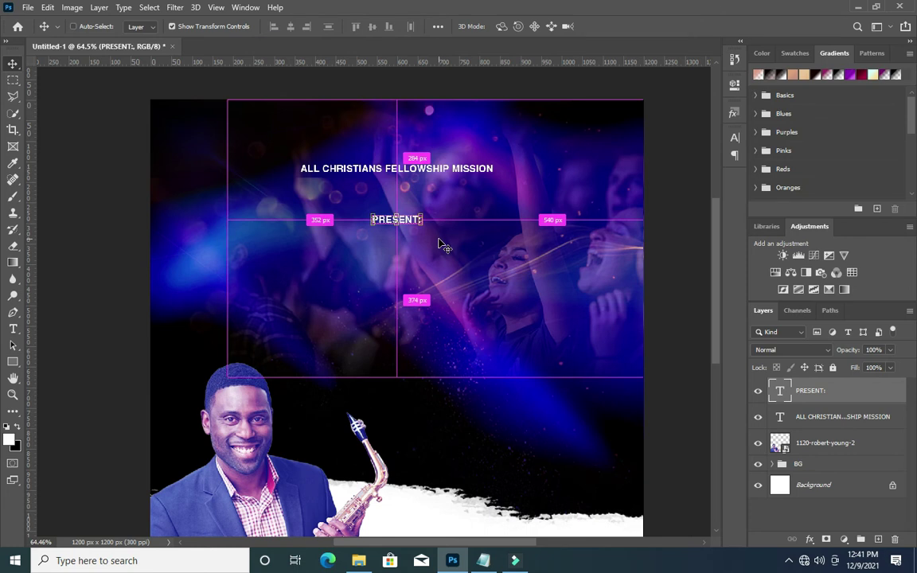
key(ctrl+j)
drag(391, 272, 408, 288)
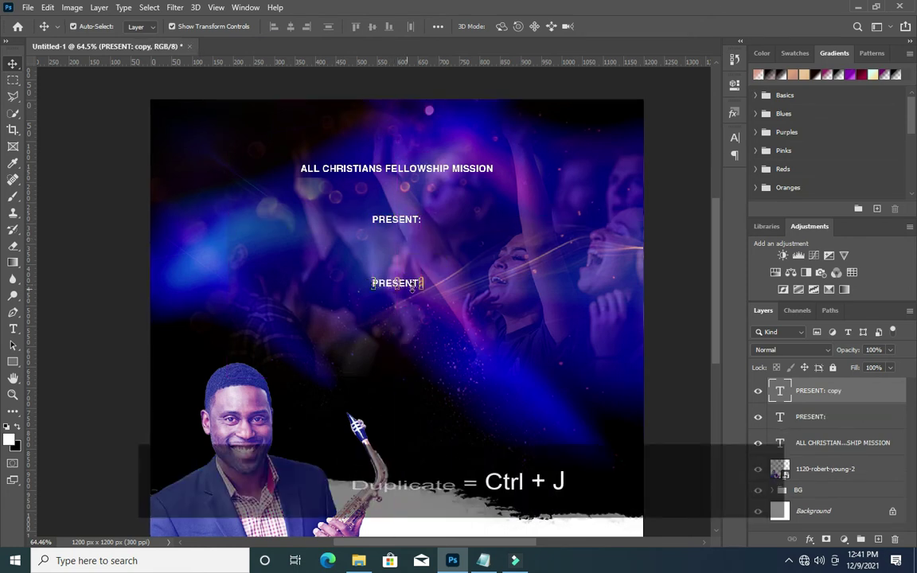
double_click(405, 282)
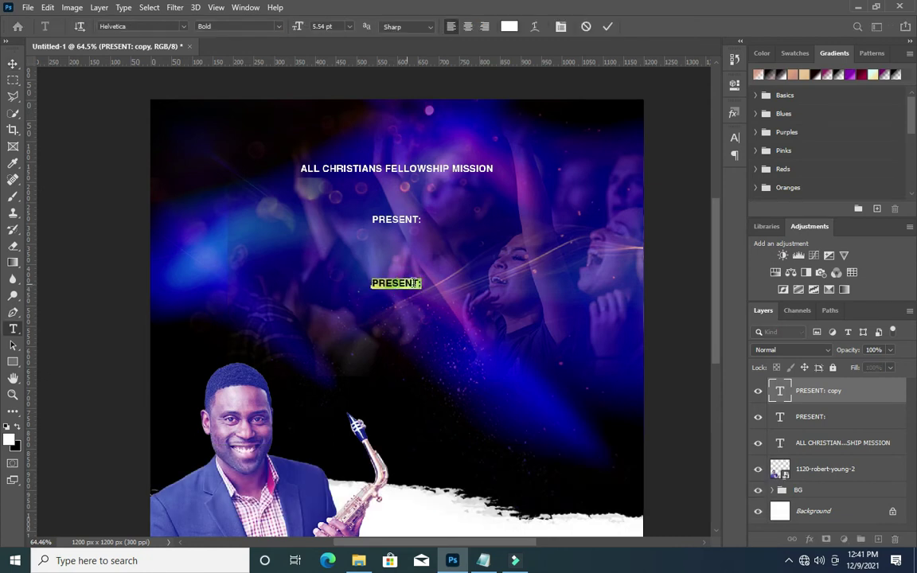
text(Praise)
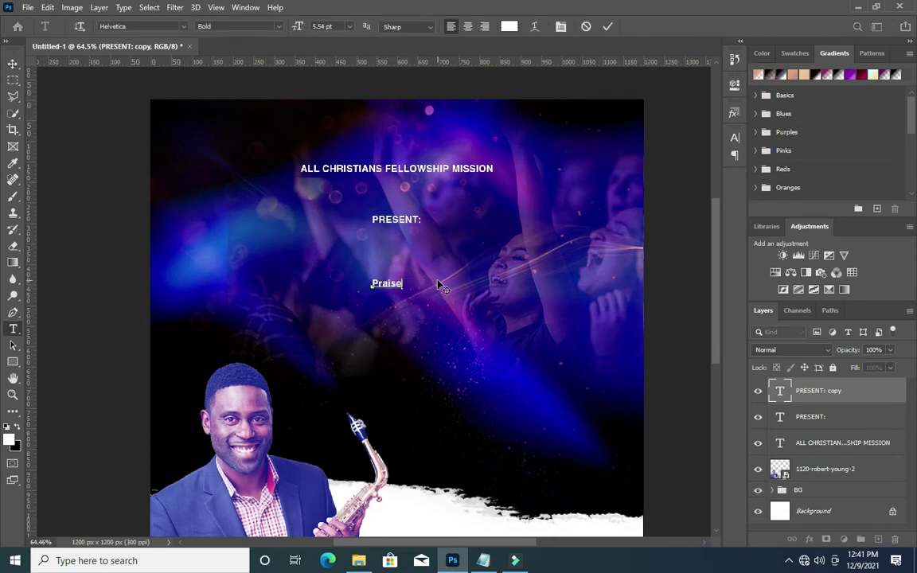
click(607, 28)
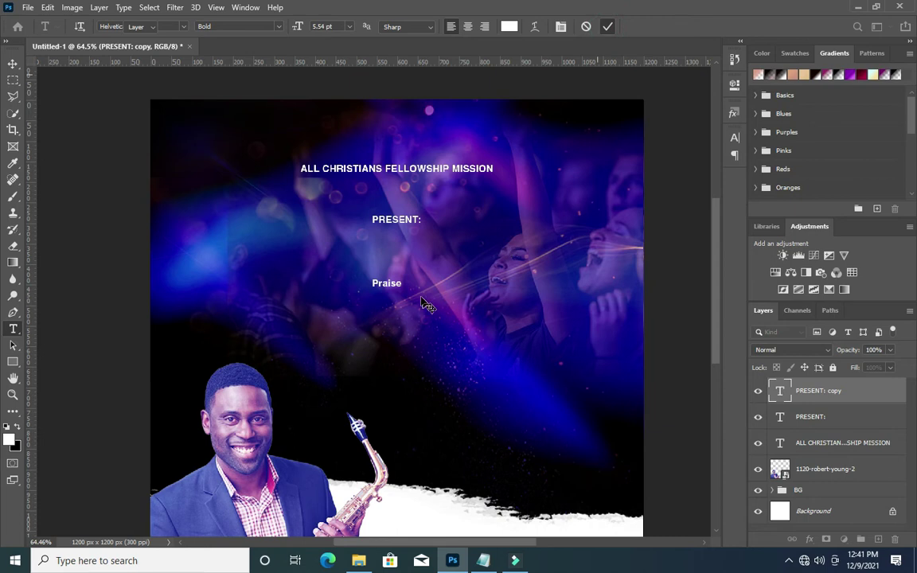
Scale the Praise text up to about 294% of its size.
key(ctrl+t)
drag(405, 279, 433, 211)
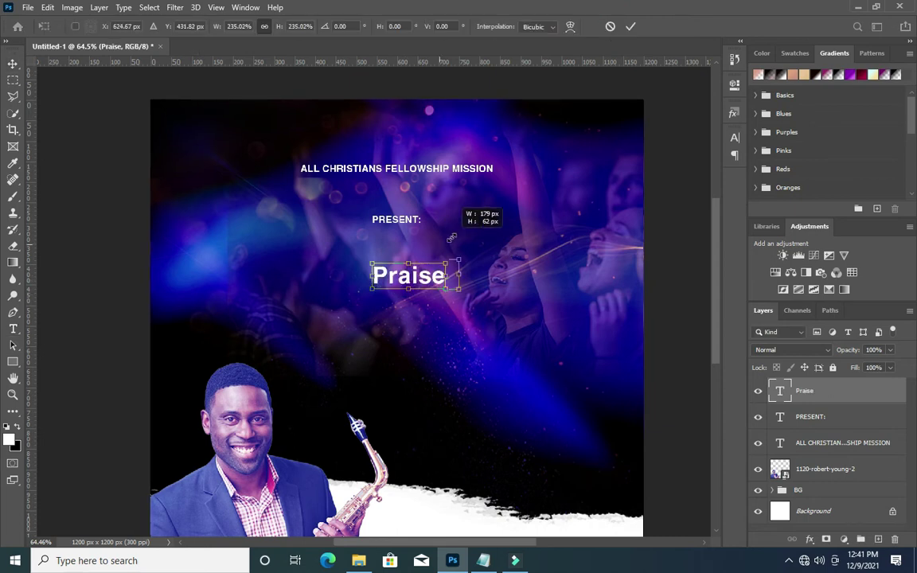
drag(420, 265, 377, 265)
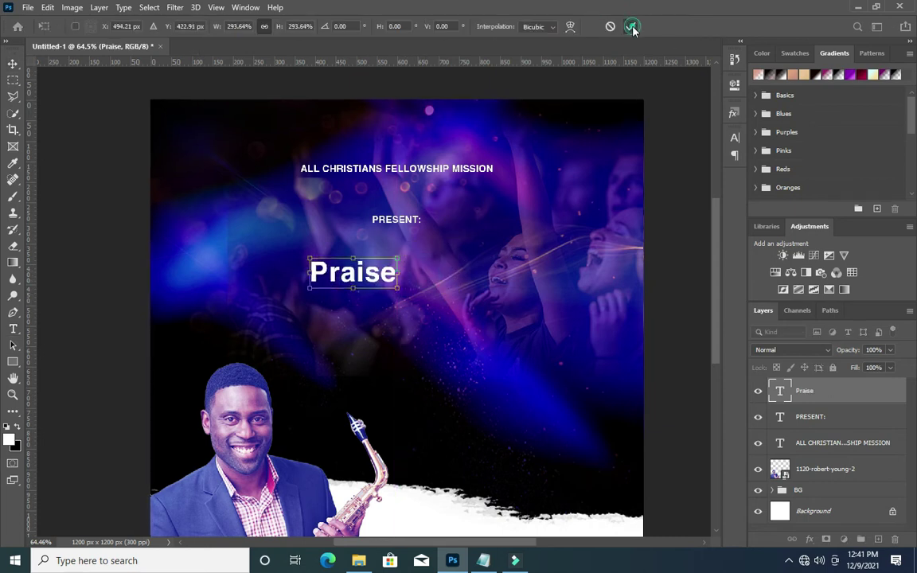
click(630, 26)
click(734, 137)
click(659, 158)
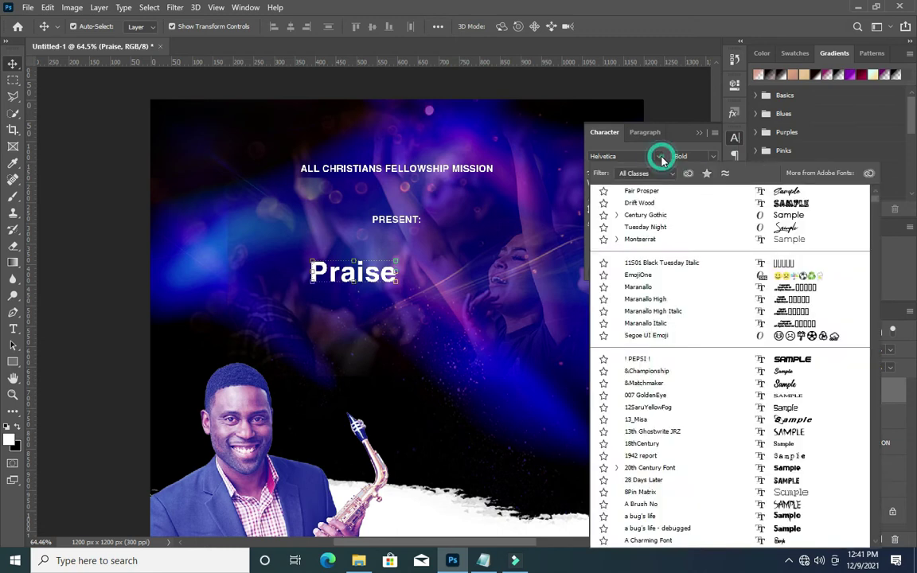
Browse the Character panel's font list, then close it without changing the font.
scroll(657, 232, up, 9)
scroll(657, 233, up, 5)
click(657, 158)
click(657, 157)
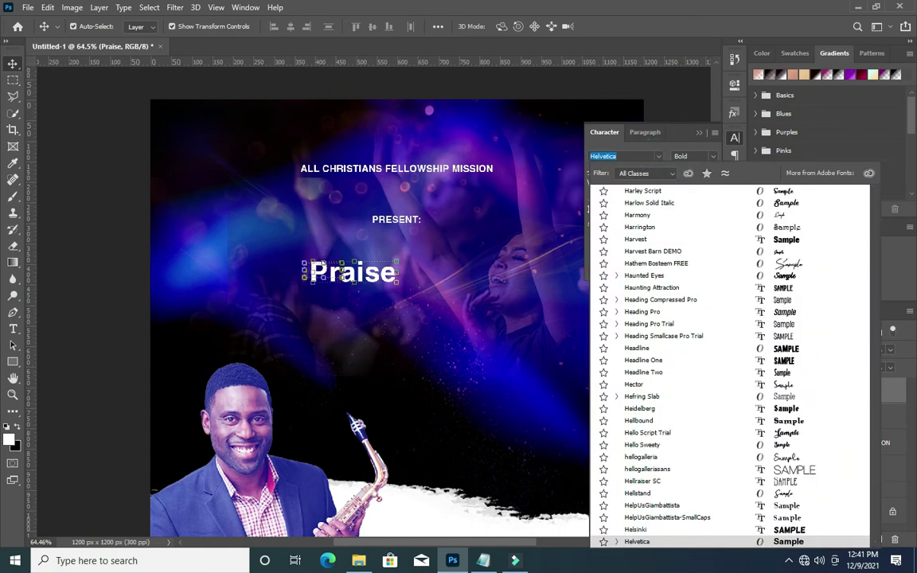
scroll(651, 207, up, 15)
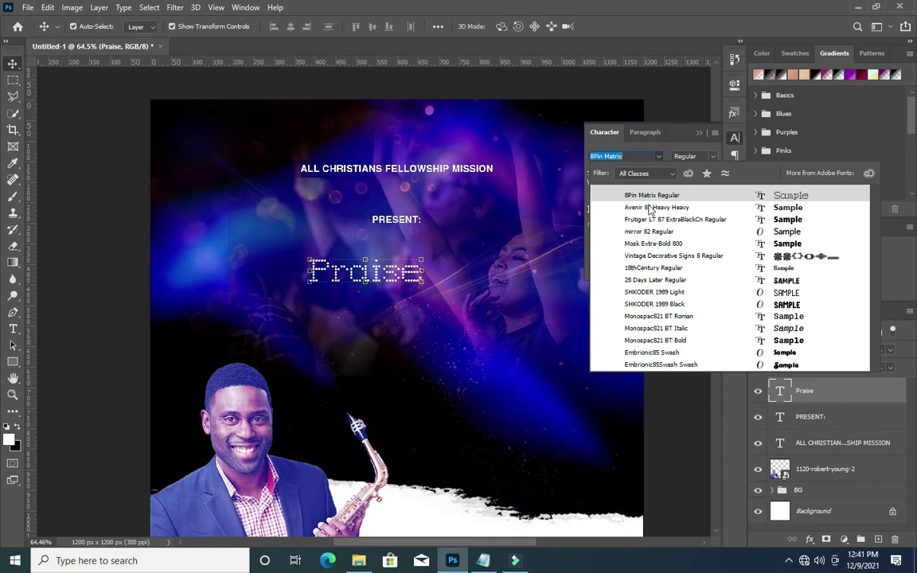
click(609, 92)
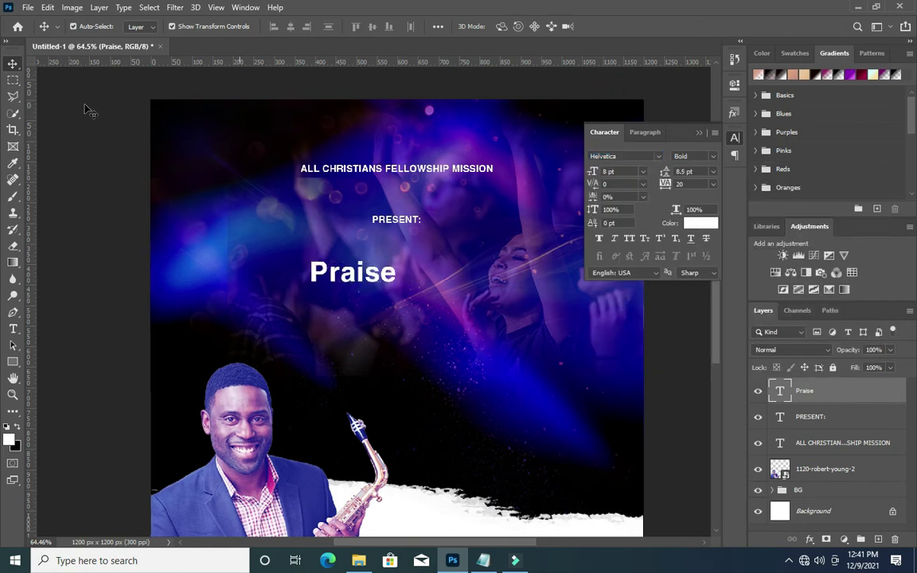
click(346, 275)
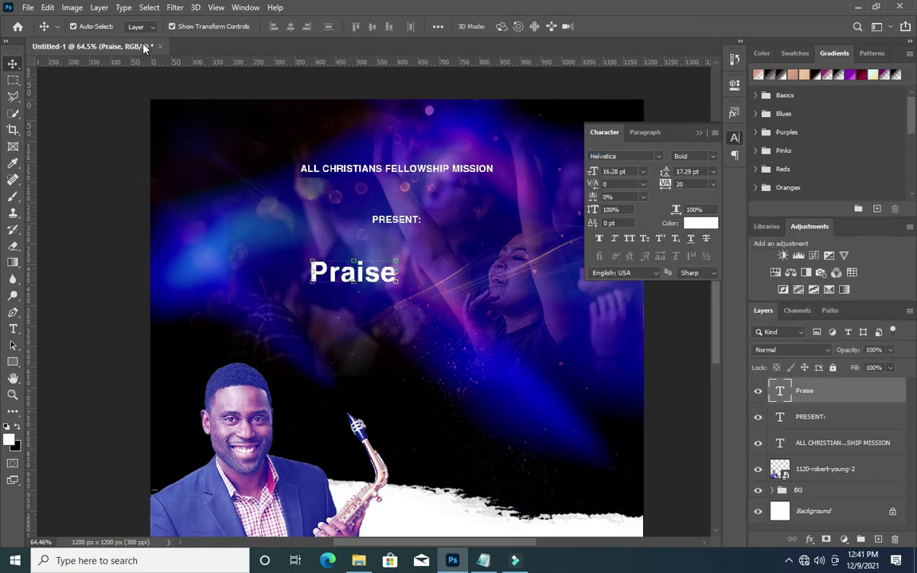
click(701, 134)
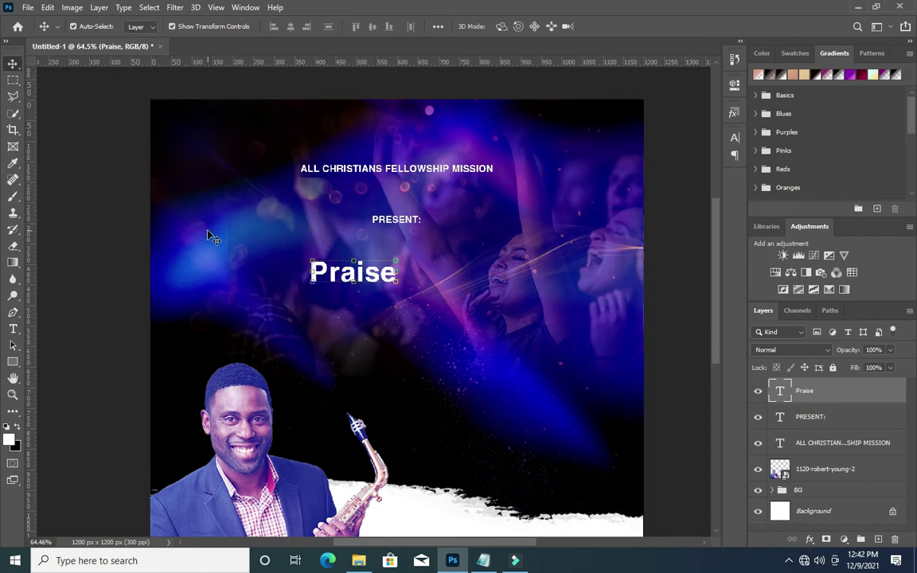
Set Praise in the &Matchmaker script font and nudge it up and right.
key(t)
click(183, 26)
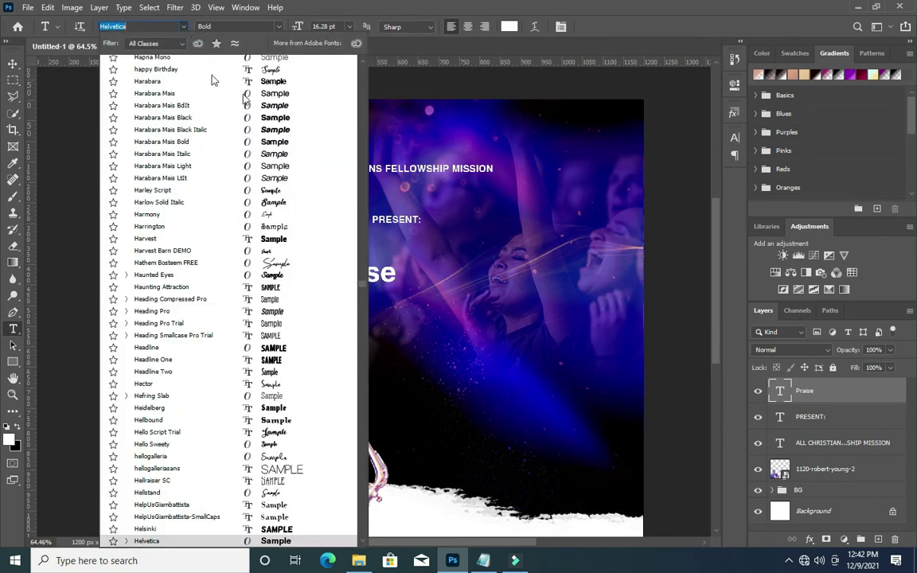
scroll(350, 262, up, 5)
drag(362, 249, 362, 63)
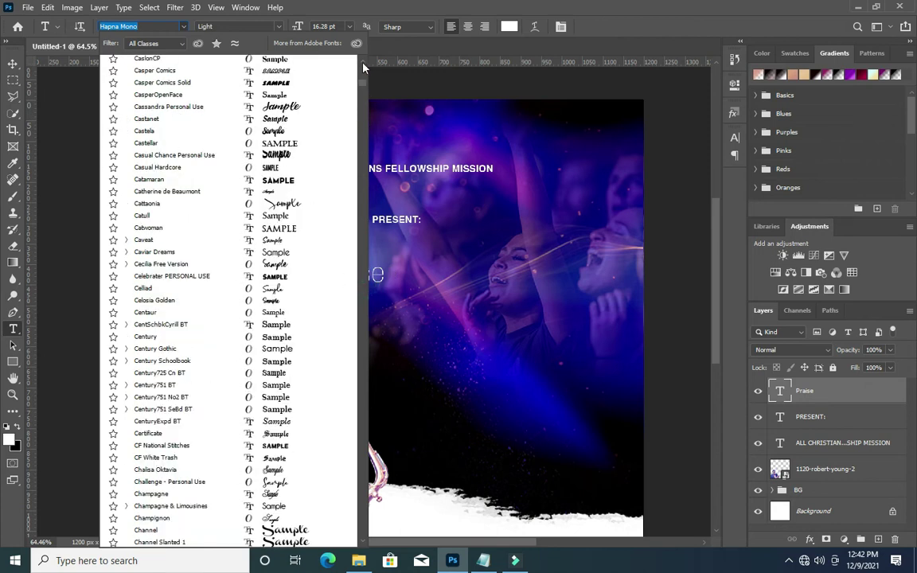
drag(362, 85, 365, 59)
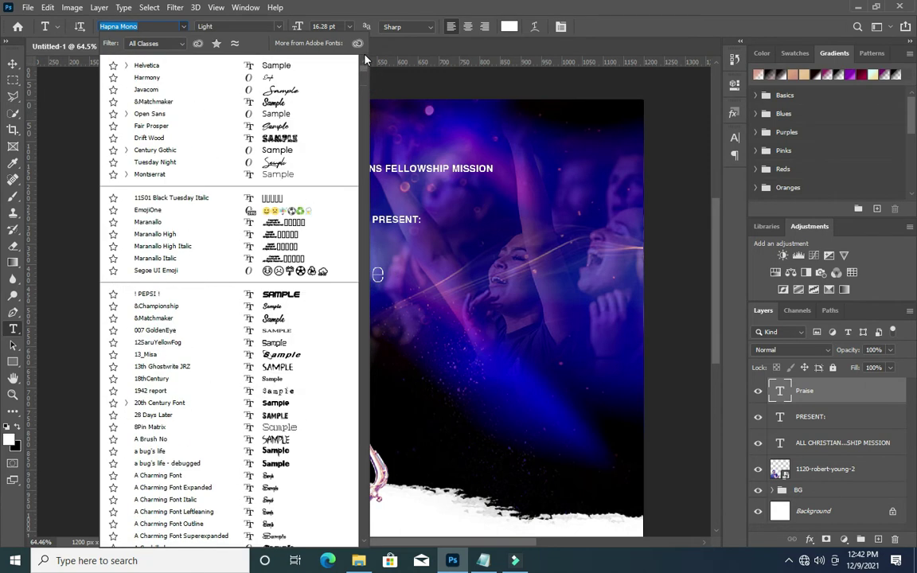
click(153, 102)
click(13, 64)
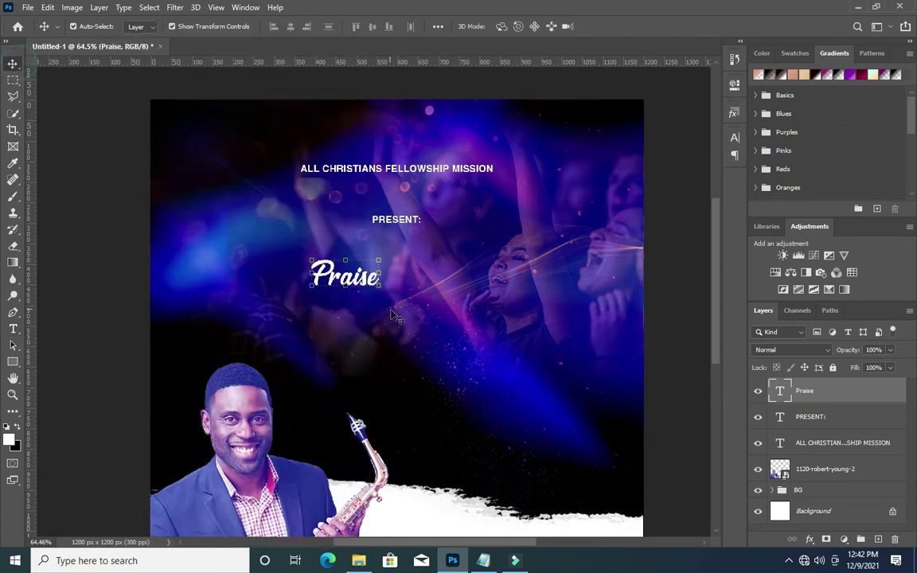
drag(362, 280, 390, 275)
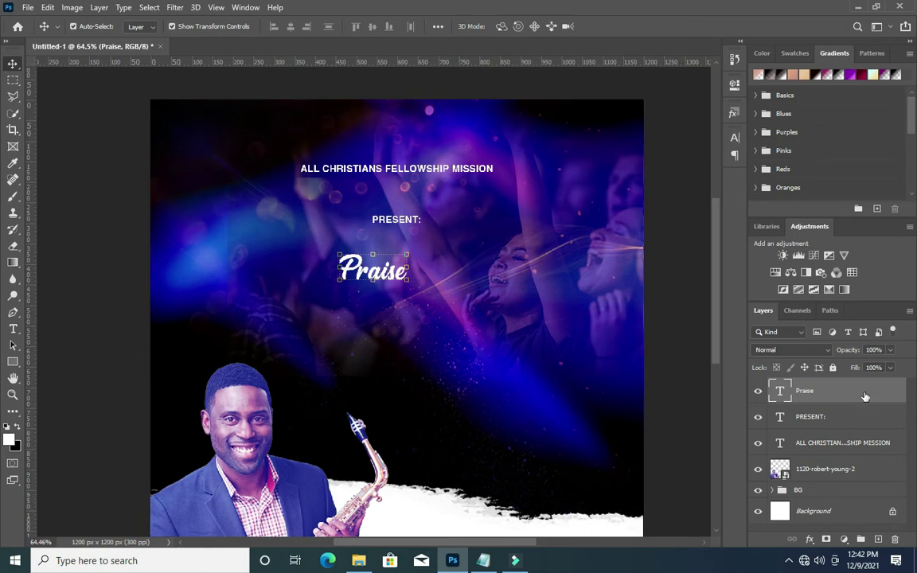
Duplicate Praise below itself and replace the copy's text with 'Concert' copied from the notes.
drag(867, 396, 876, 539)
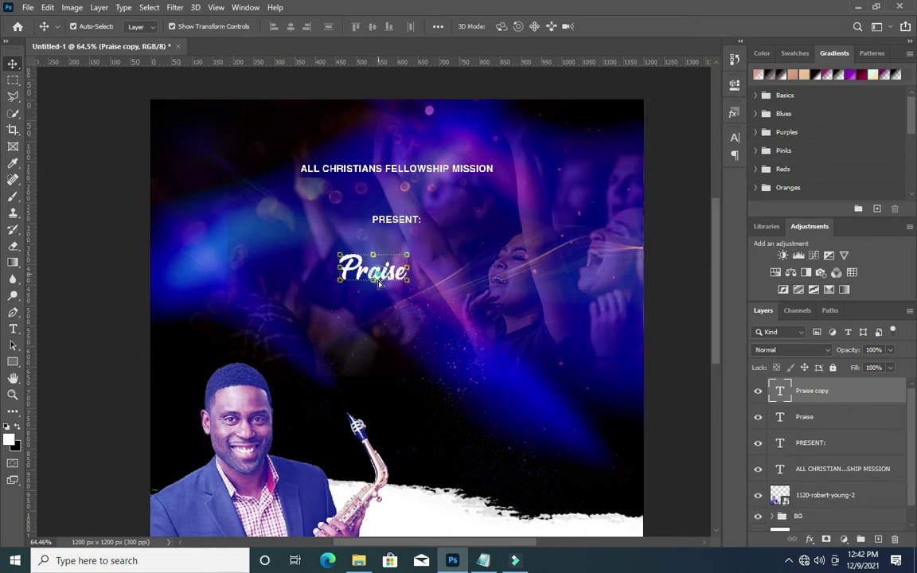
drag(379, 272, 379, 317)
double_click(347, 296)
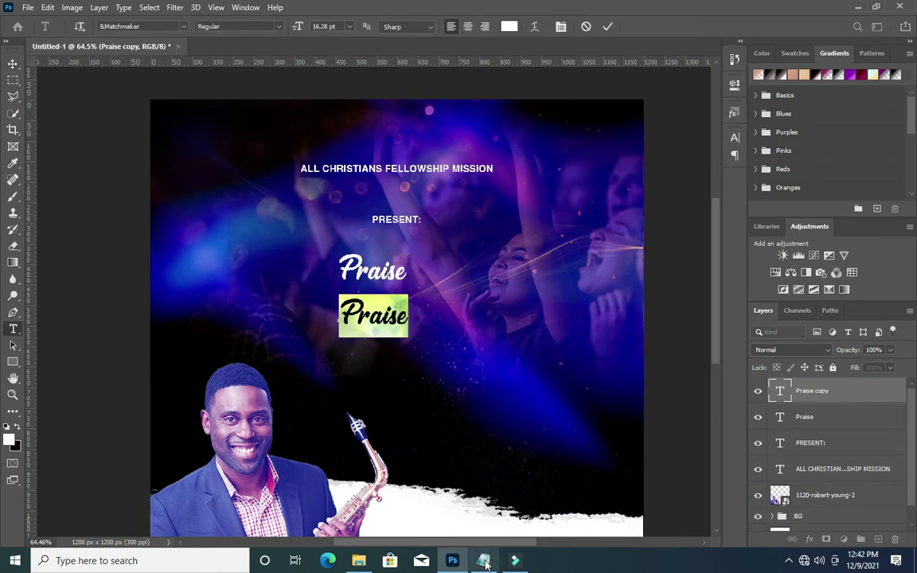
click(484, 562)
double_click(168, 240)
right_click(177, 242)
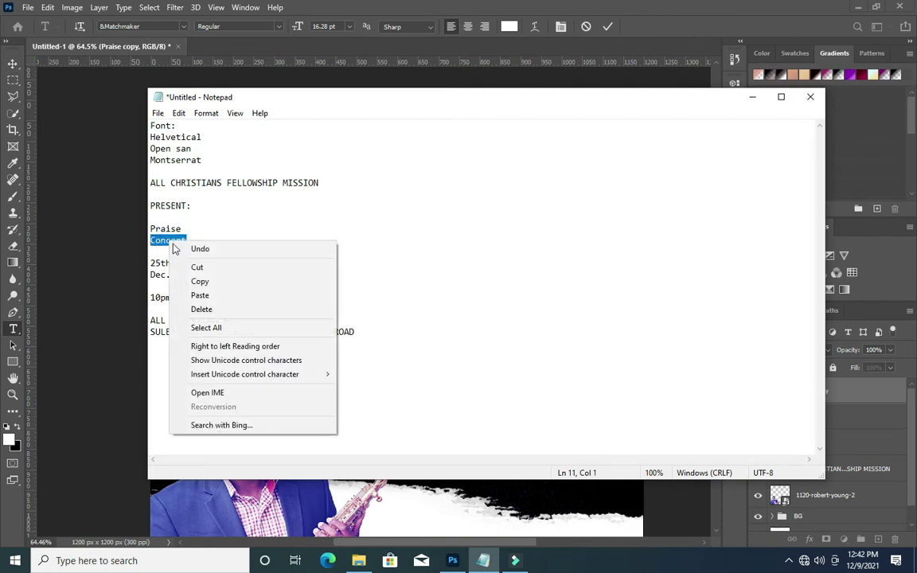
click(198, 280)
click(751, 96)
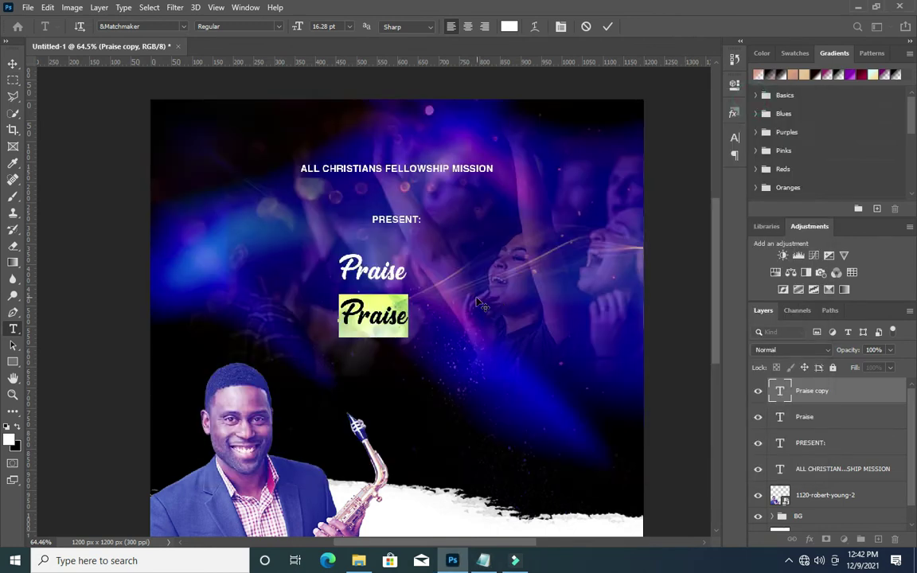
key(ctrl+v)
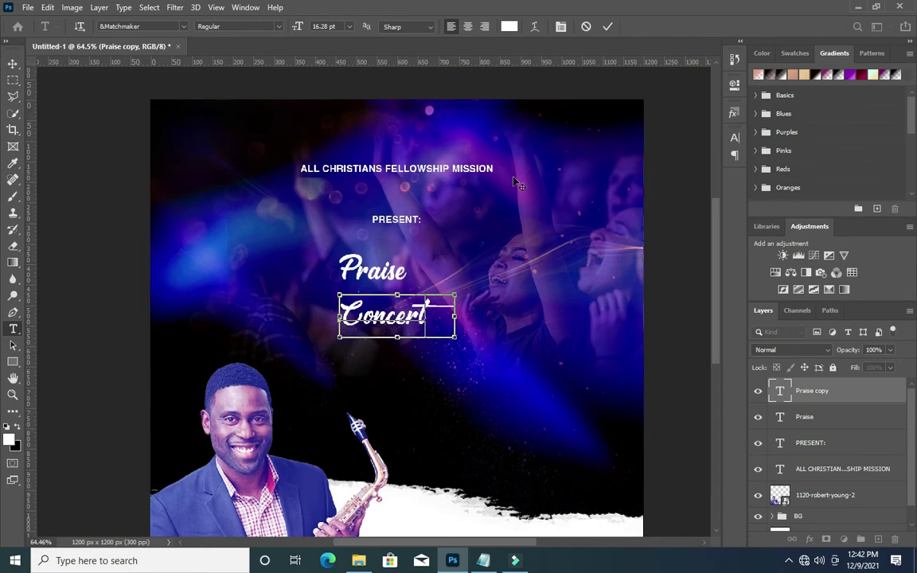
click(607, 29)
key(v)
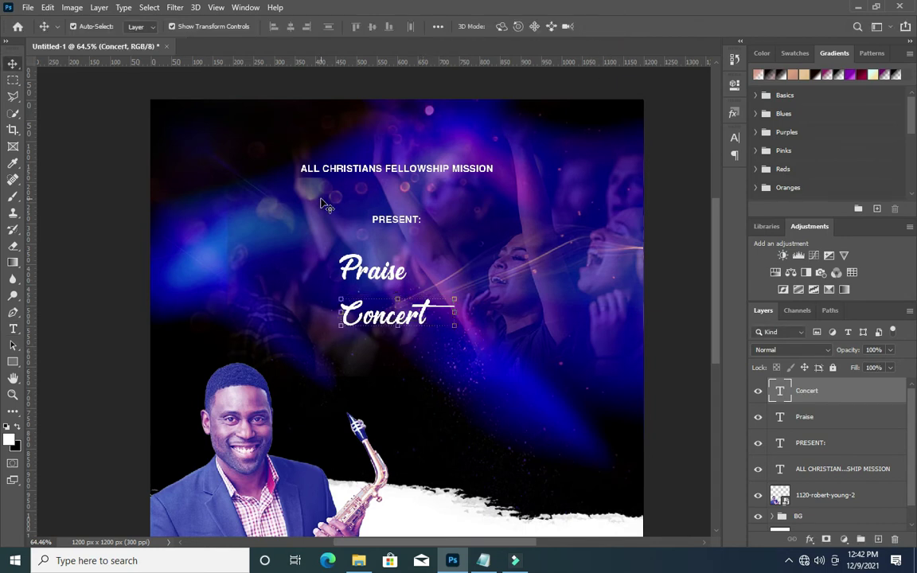
Set Concert in Open Sans Extrabold and tighten its tracking to -20.
key(t)
click(184, 27)
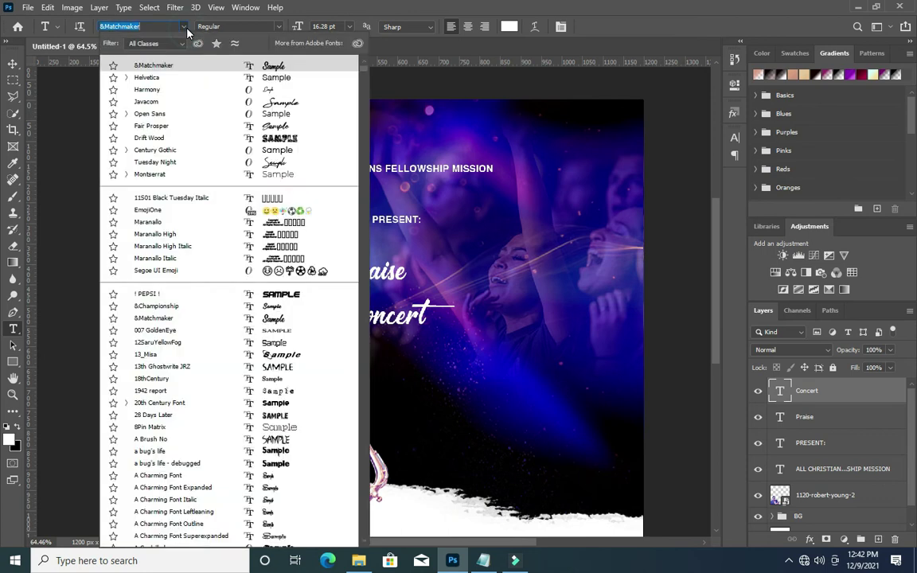
click(155, 115)
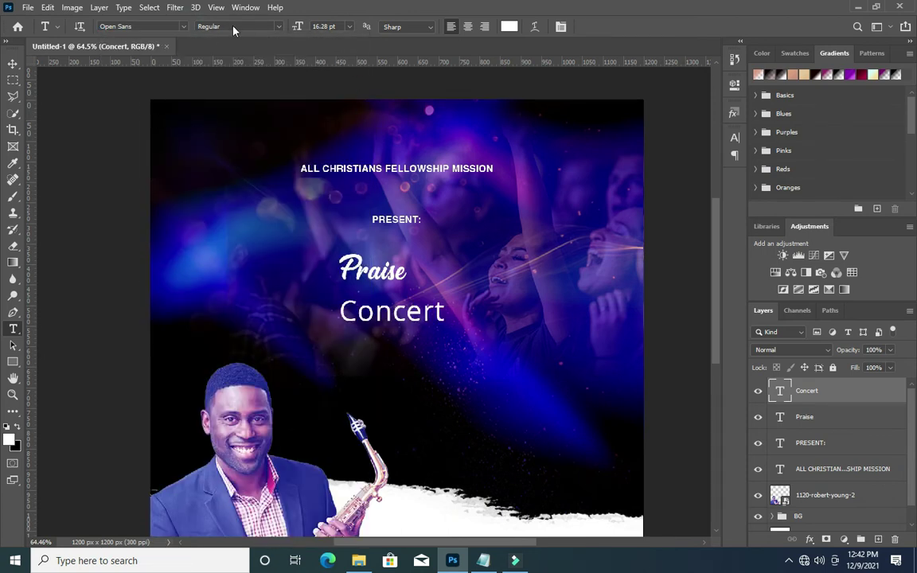
click(277, 27)
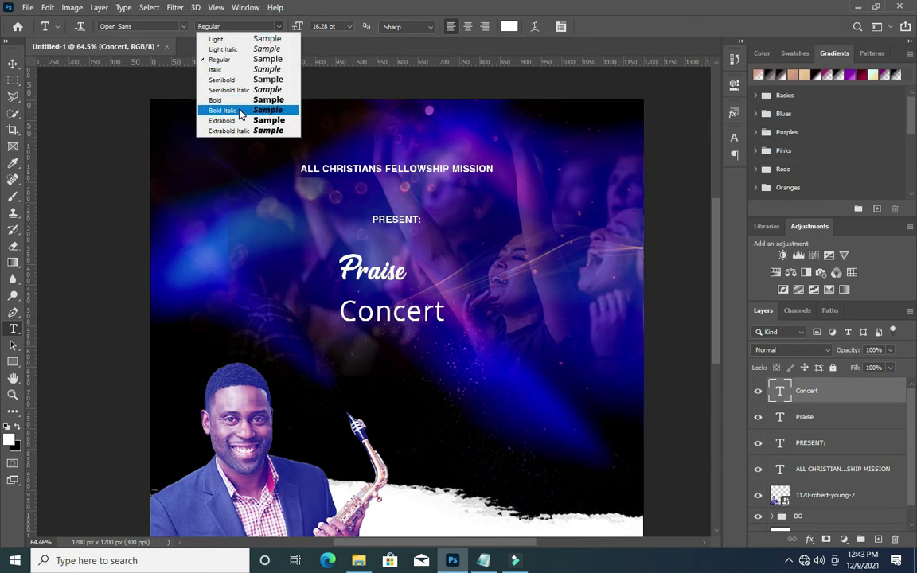
click(234, 120)
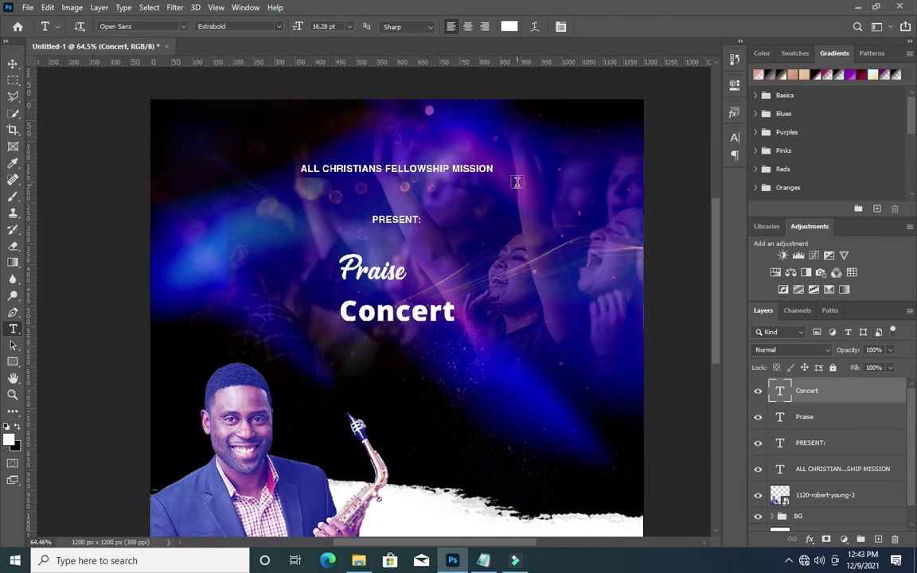
click(735, 140)
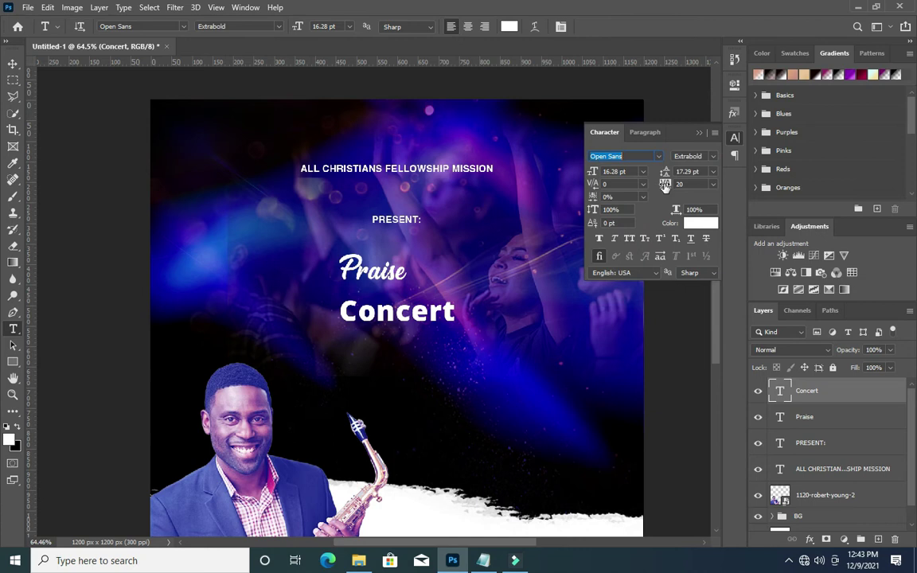
drag(662, 186, 663, 184)
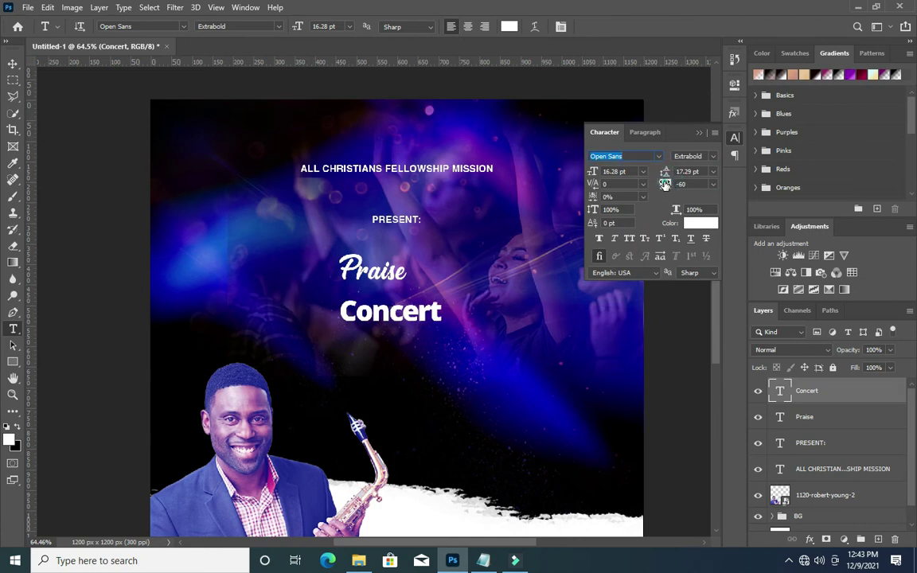
drag(664, 184, 665, 184)
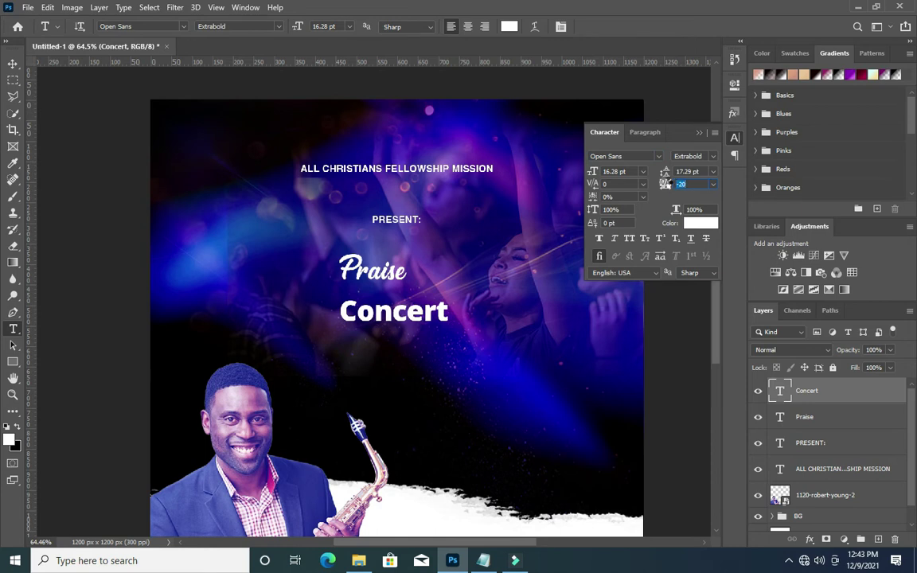
click(698, 133)
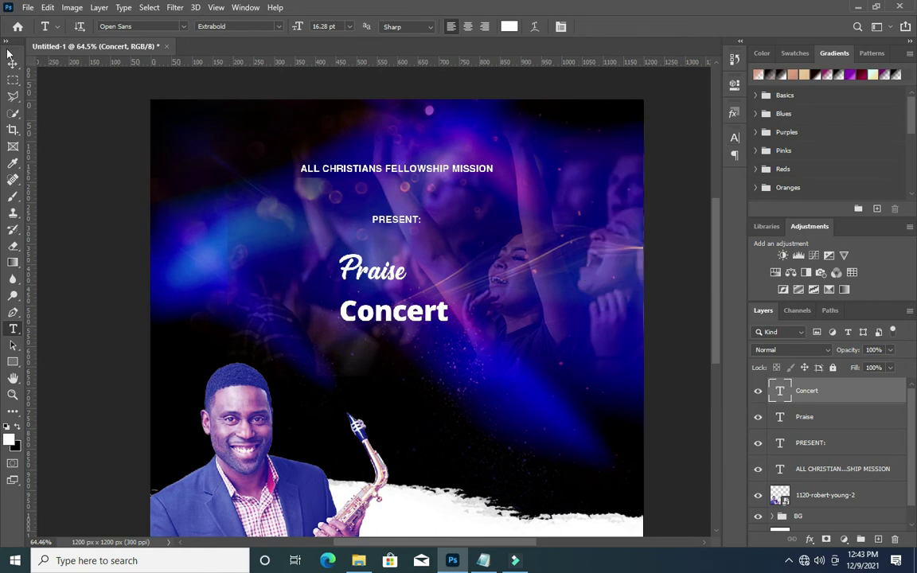
Enlarge Concert to about 303% under Praise, then nudge Praise above Concert's left end.
click(12, 64)
key(ctrl+t)
drag(447, 321, 624, 382)
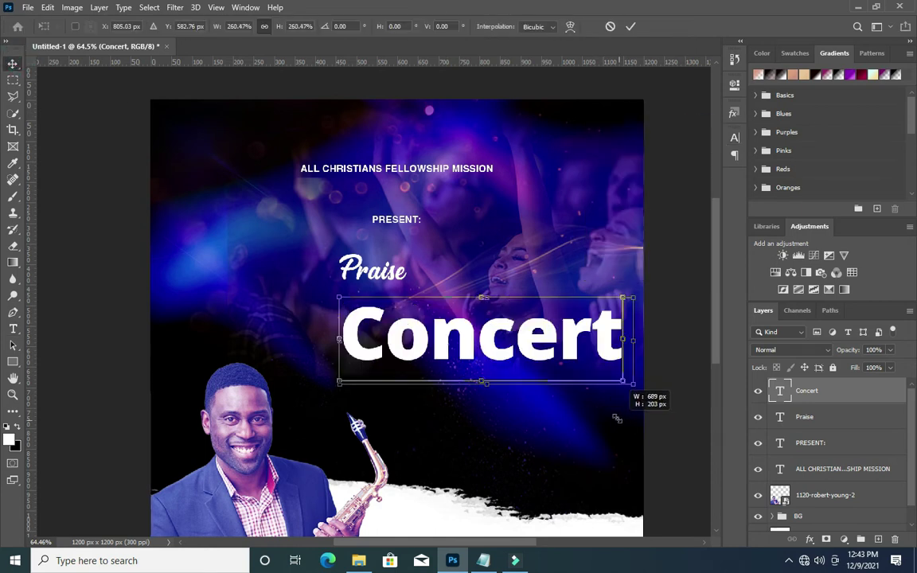
drag(338, 380, 277, 394)
drag(426, 338, 364, 306)
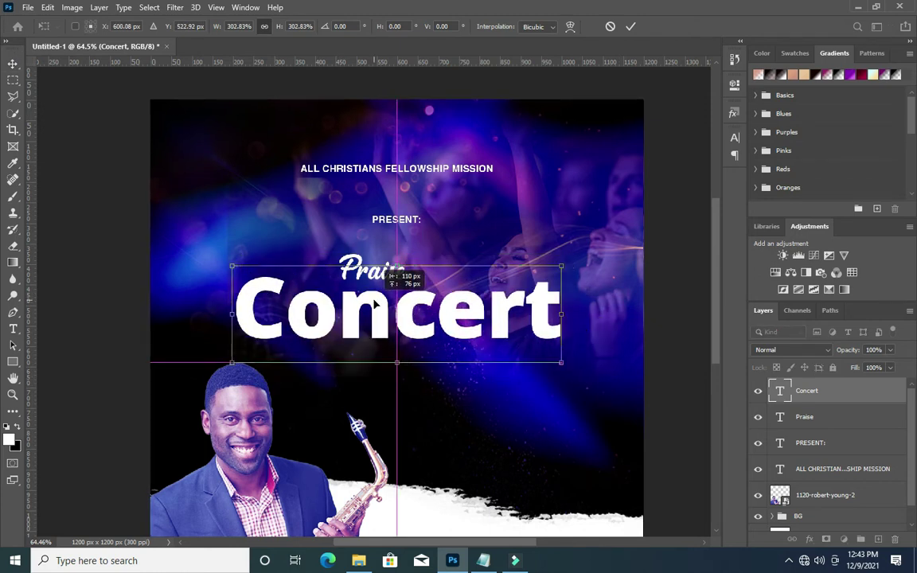
key(Return)
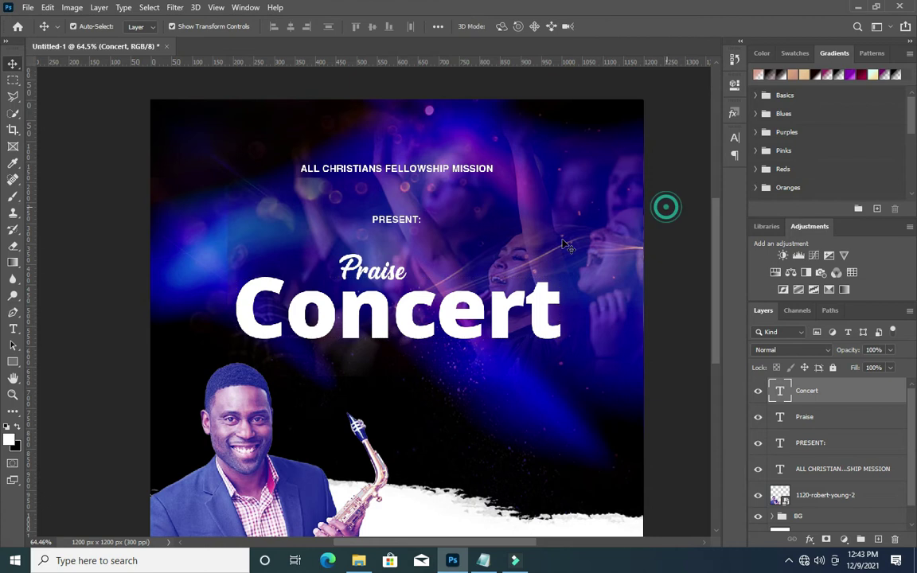
mouse_move(355, 255)
mouse_down()
mouse_move(347, 256)
mouse_move(351, 275)
mouse_up()
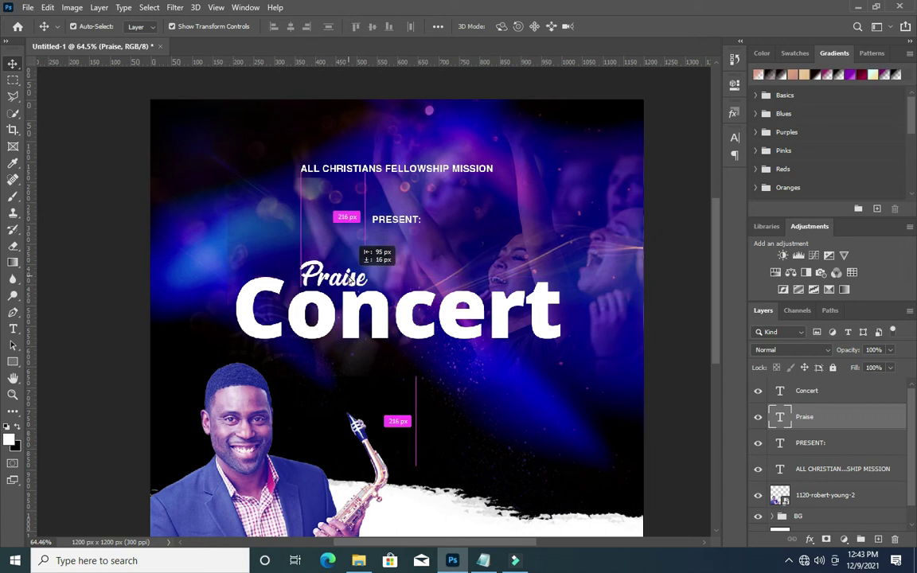
drag(347, 275, 348, 280)
Inspect Praise's text colour, commit a no-change transform on Concert, and reselect Praise.
click(735, 139)
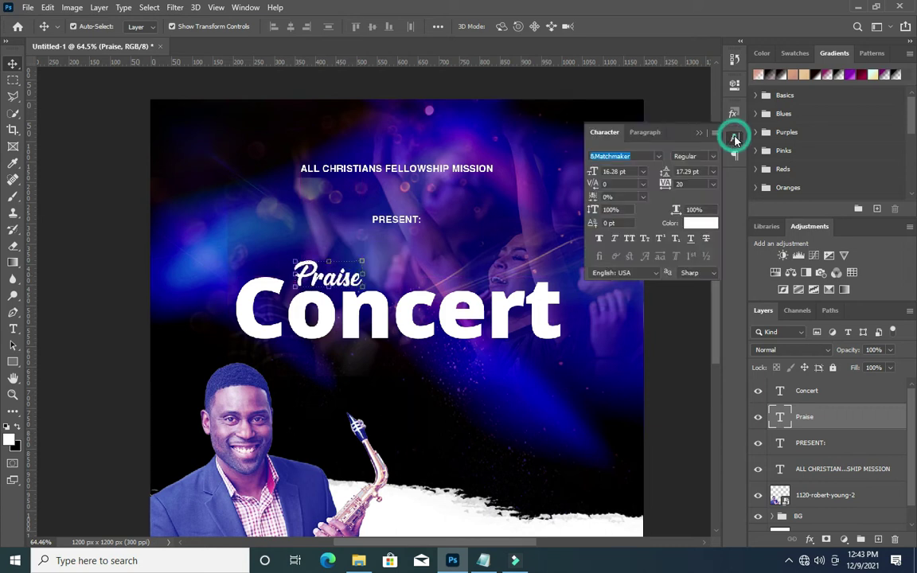
click(694, 222)
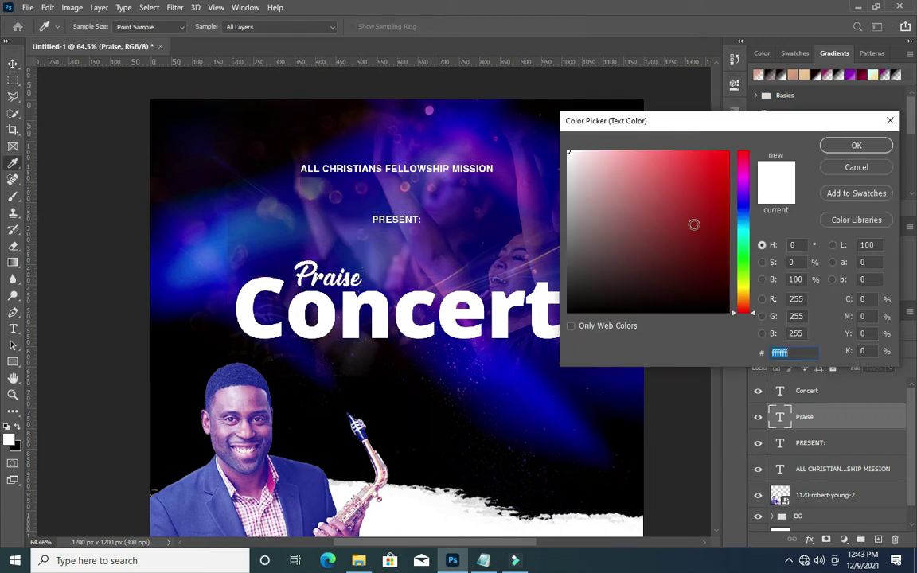
click(856, 167)
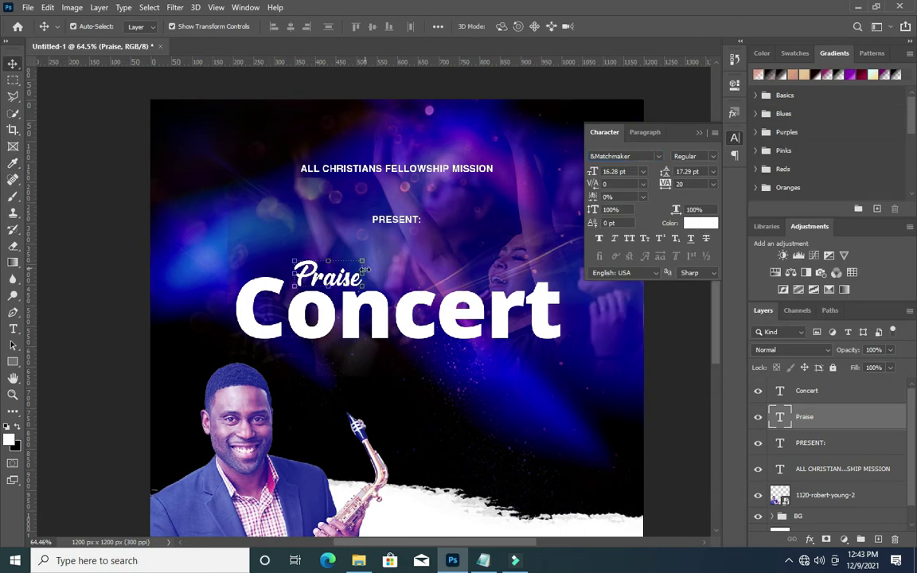
key(alt+bracketright)
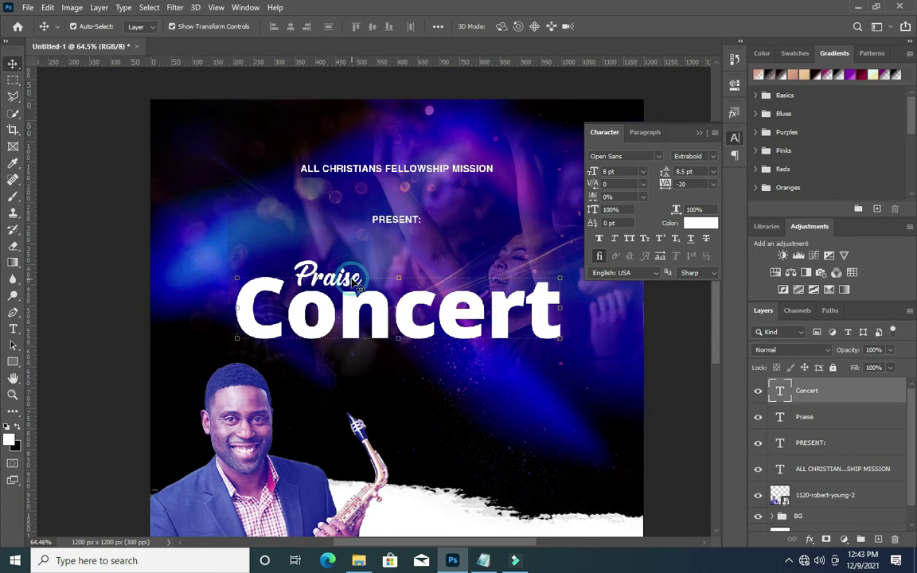
key(ctrl+t)
click(628, 25)
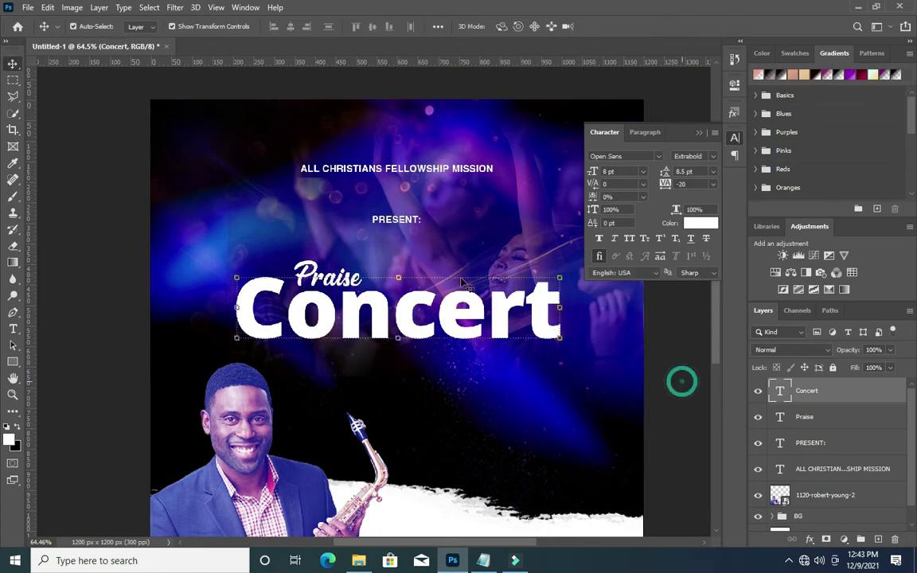
click(303, 262)
click(307, 267)
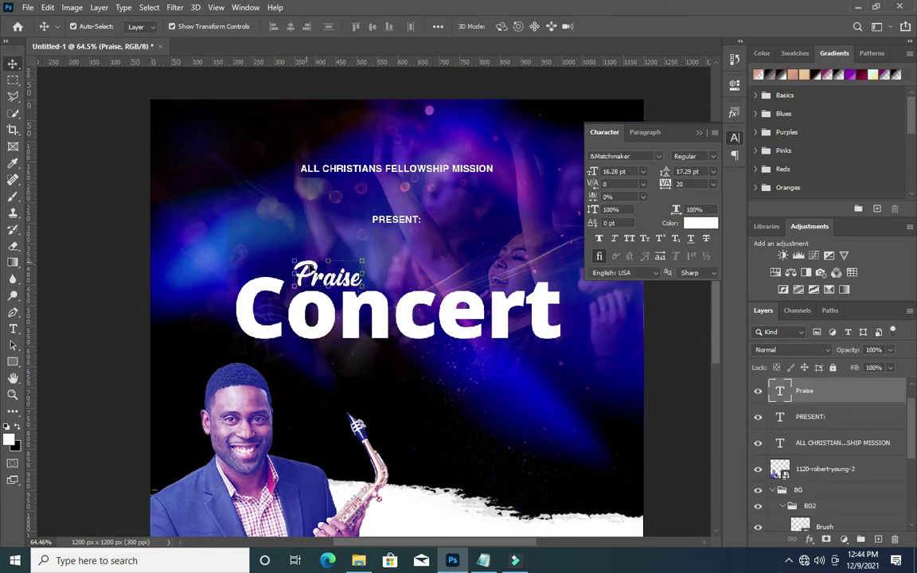
Colour the Praise text golden orange (#ffb400).
click(694, 225)
click(741, 293)
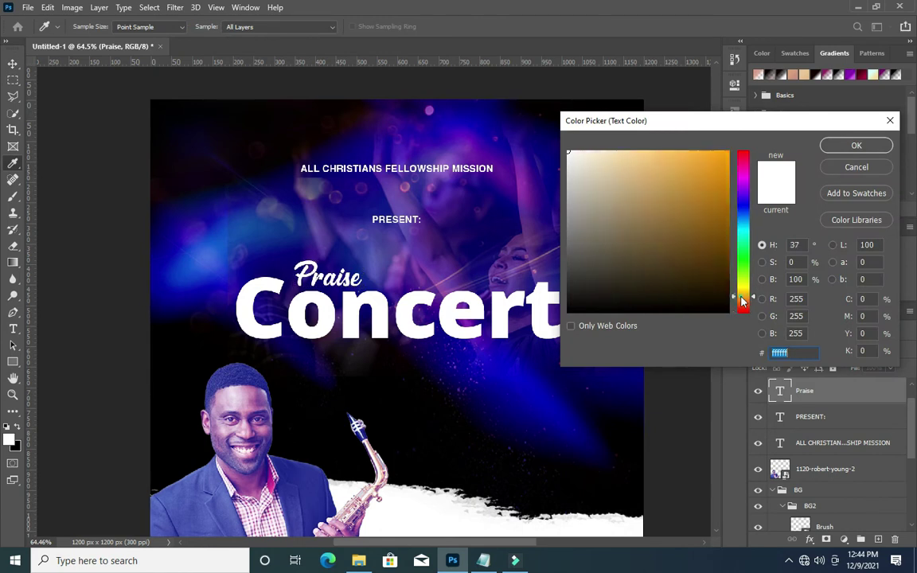
click(728, 151)
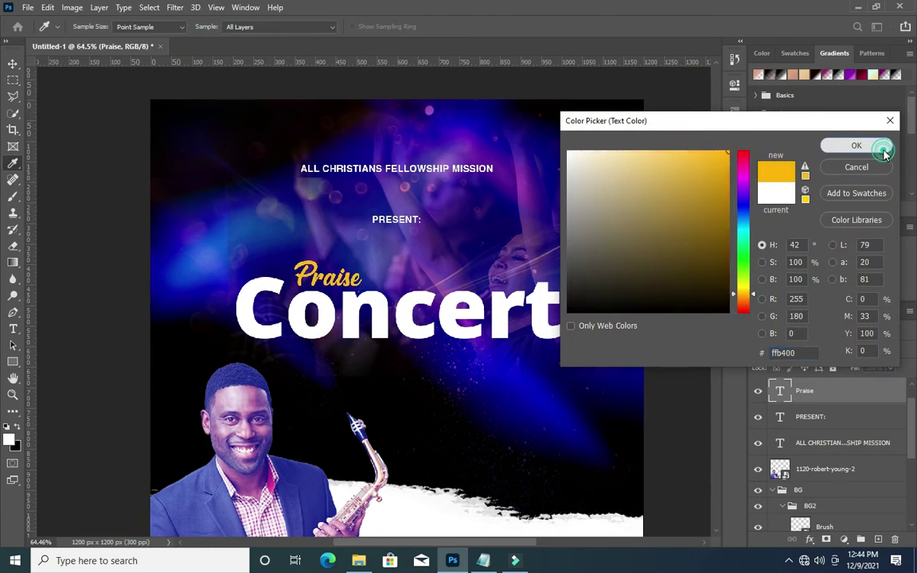
click(882, 146)
click(698, 134)
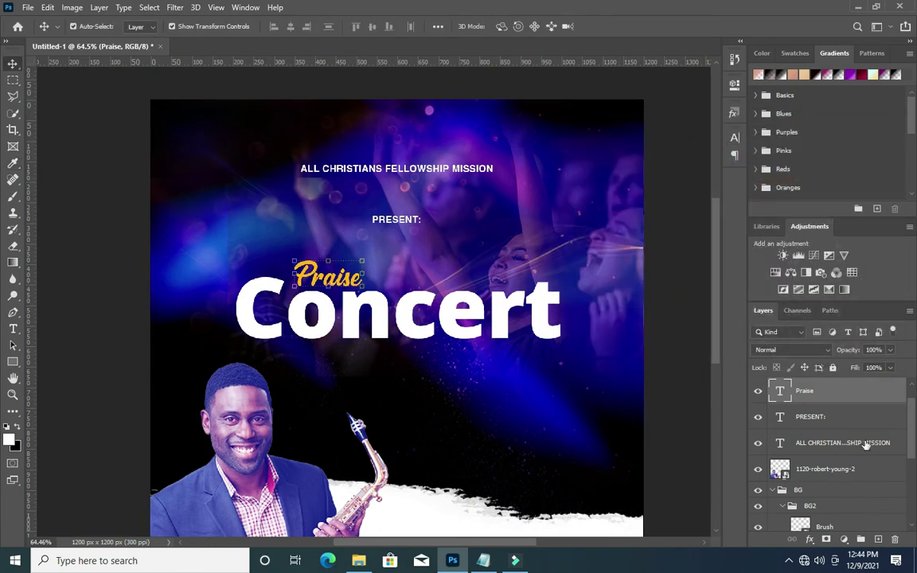
Collapse the BG layer group and add a Drop Shadow effect to Praise.
click(771, 491)
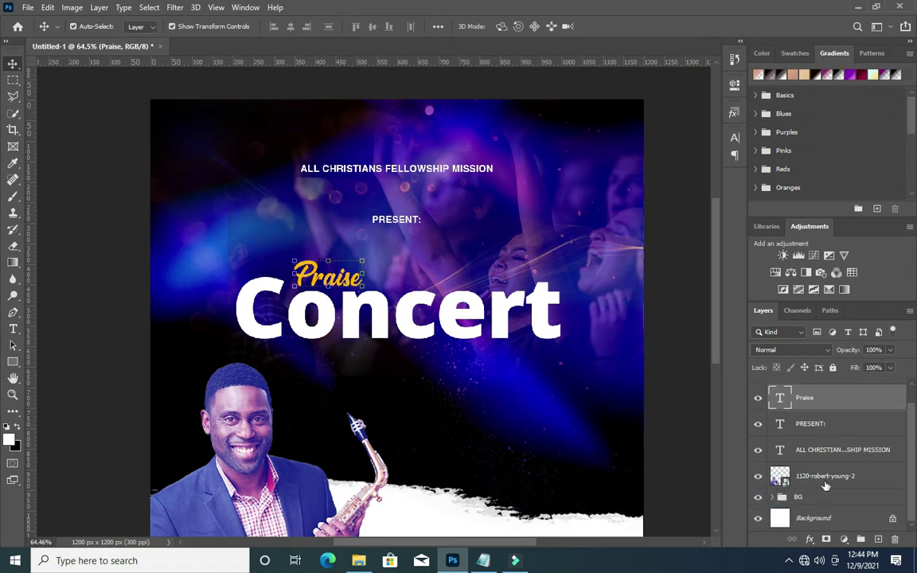
click(808, 540)
click(828, 528)
Set Praise's drop shadow to 38 px size and 7% spread and apply it.
drag(634, 149, 681, 149)
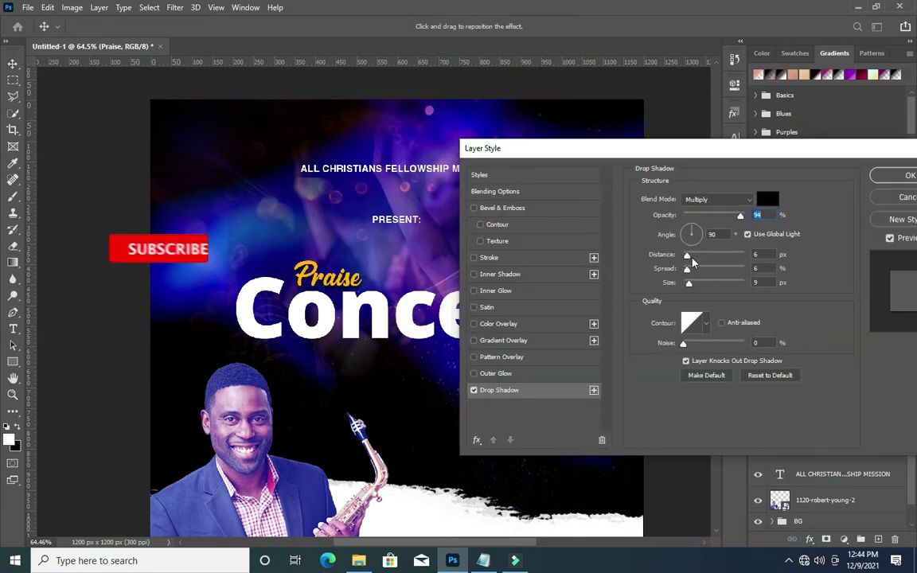
drag(689, 284, 693, 283)
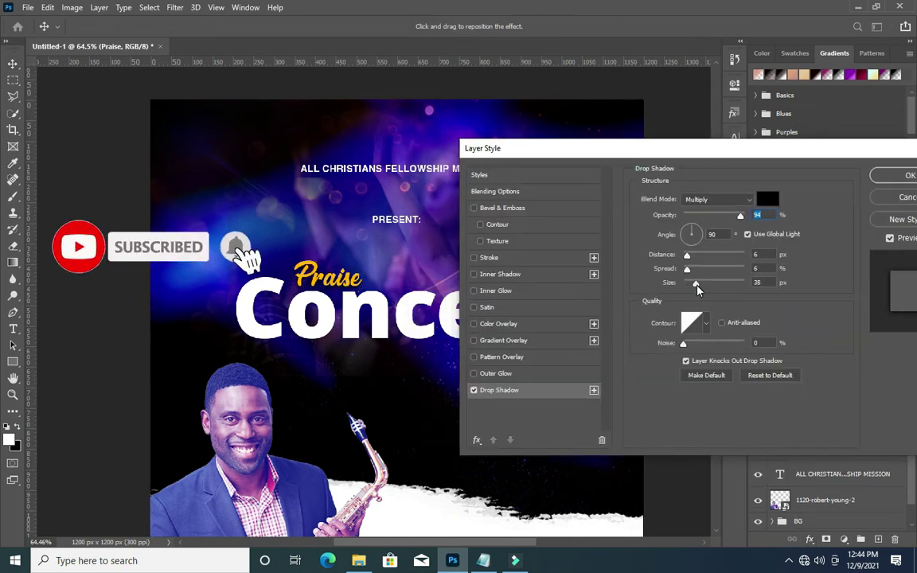
drag(687, 268, 689, 255)
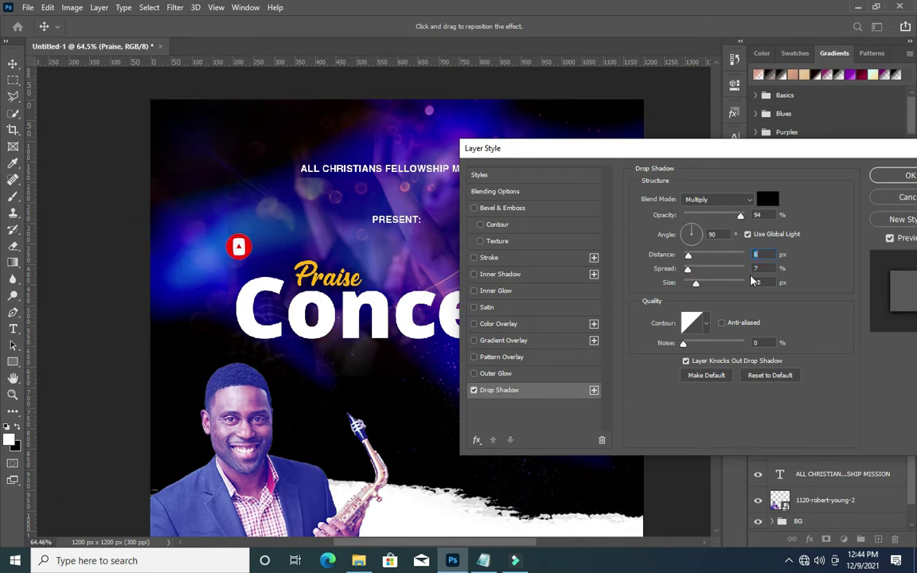
drag(806, 153, 794, 141)
key(Return)
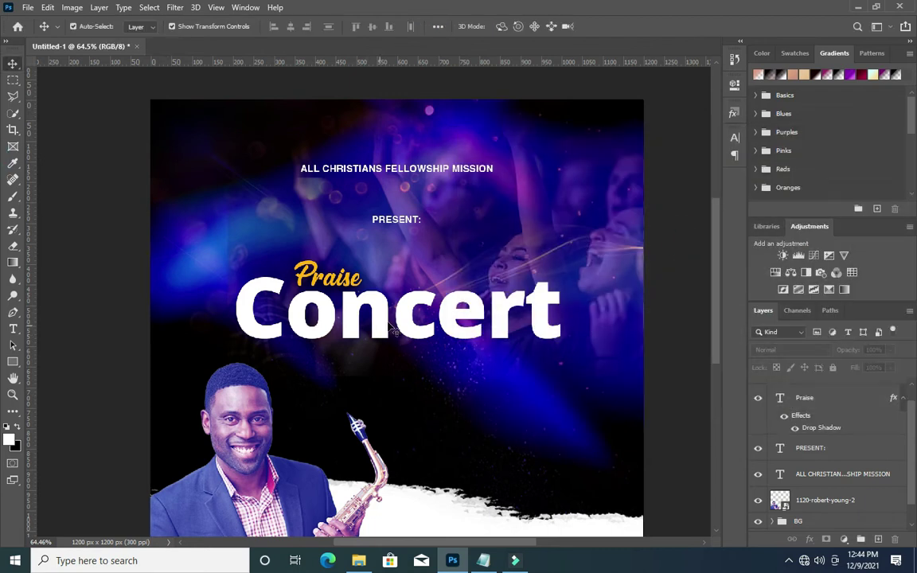
click(410, 326)
Tighten Concert's letter spacing to -40 in the Character panel.
click(733, 138)
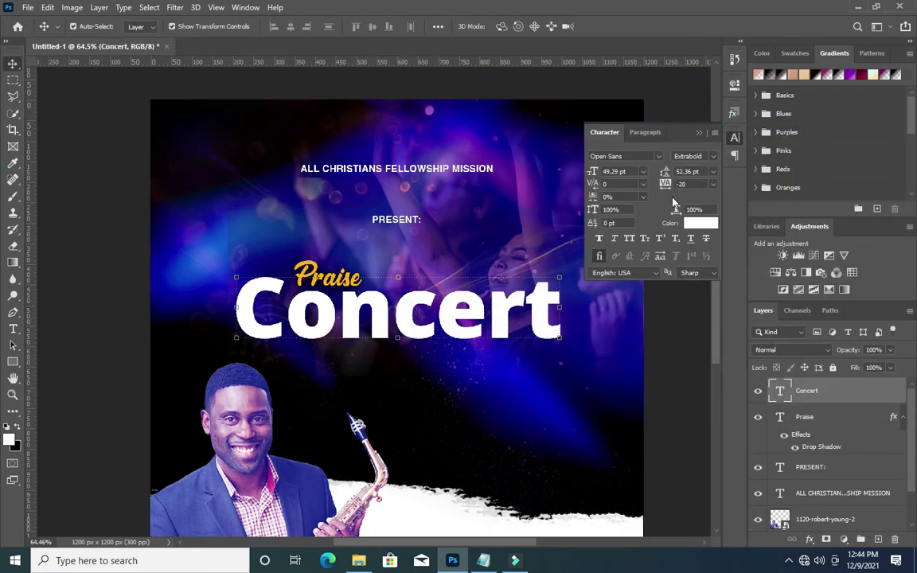
drag(666, 186, 666, 185)
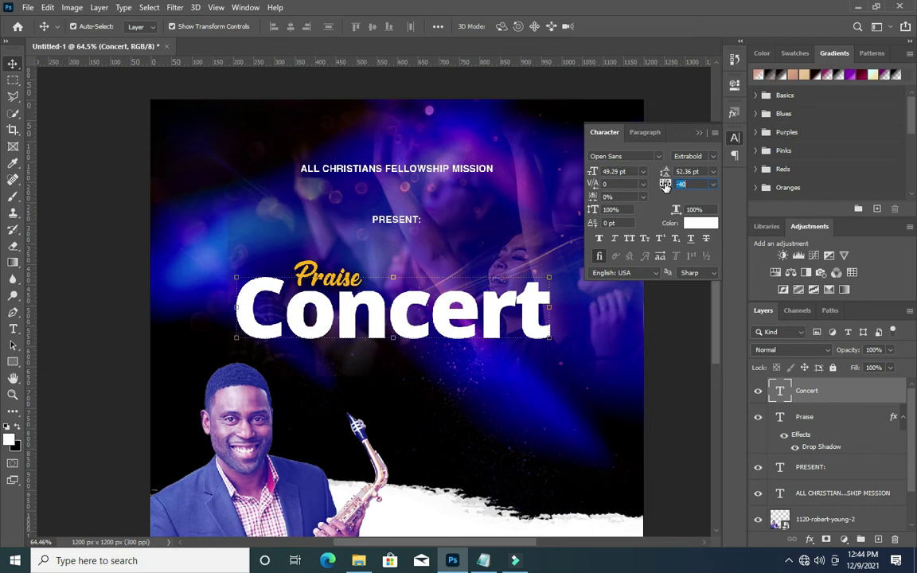
key(Return)
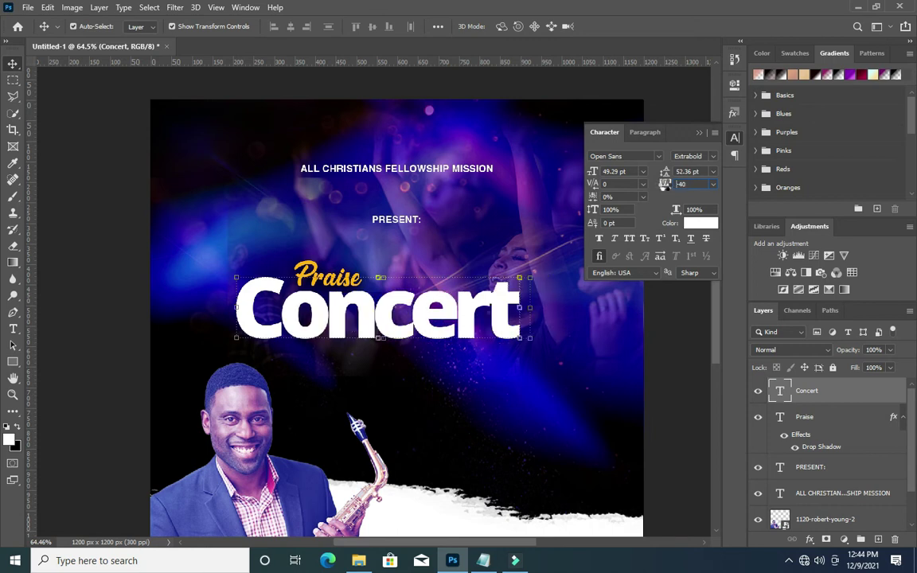
key(Return)
click(699, 133)
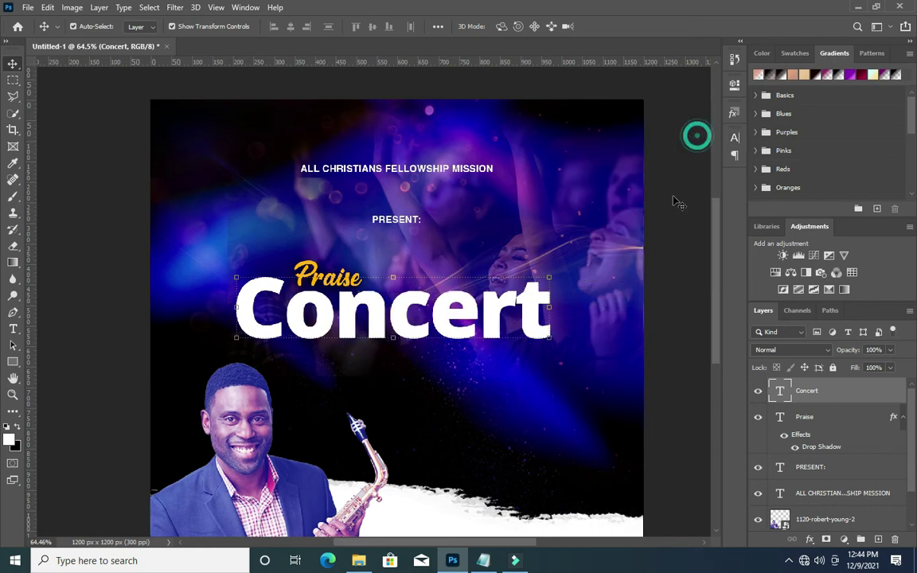
Scale Concert up to about 108% and centre it horizontally on the canvas.
key(ctrl+t)
drag(523, 332, 574, 378)
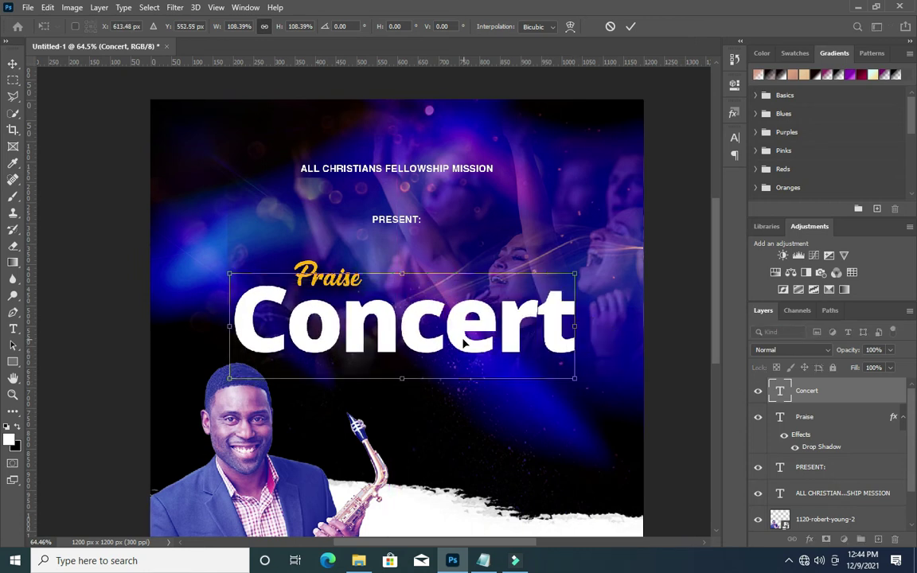
drag(461, 335, 475, 338)
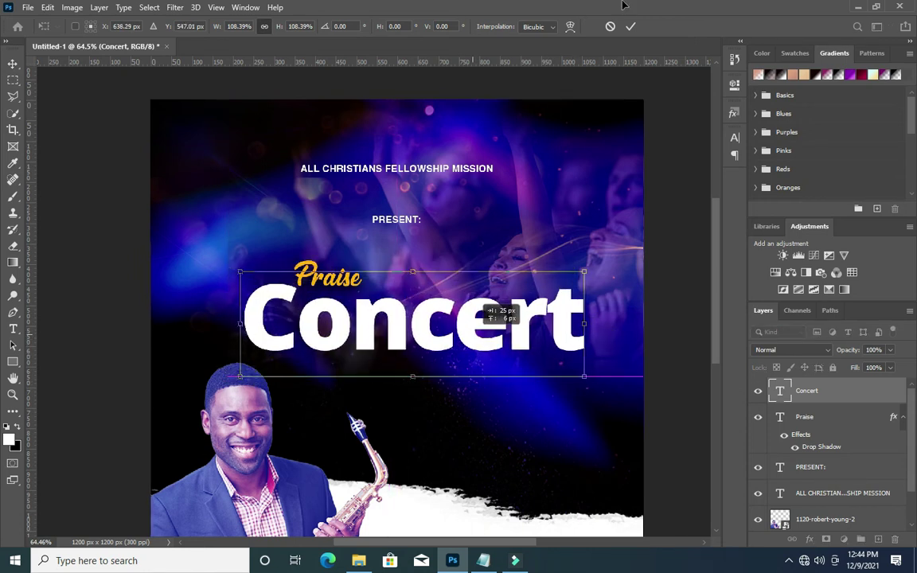
click(630, 26)
key(ctrl+a)
click(291, 26)
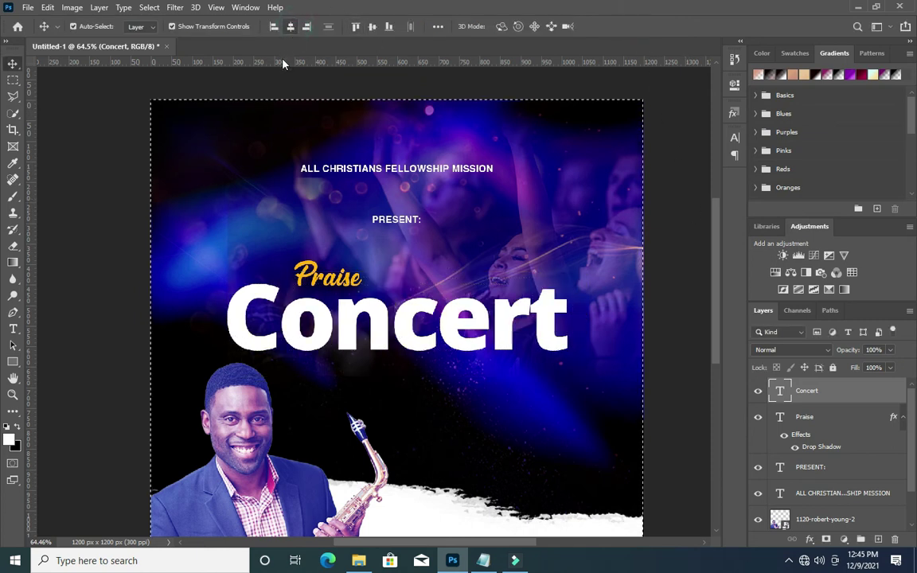
click(667, 216)
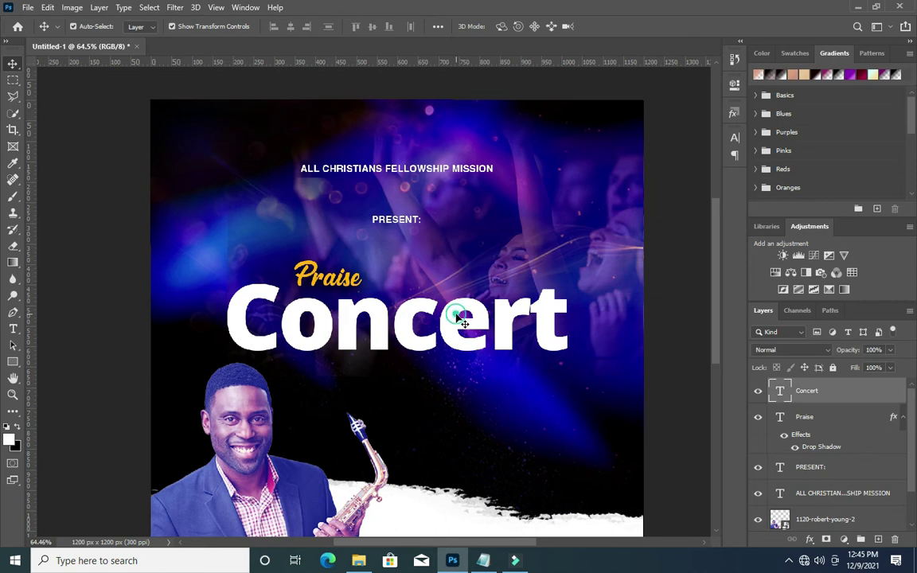
Select Concert and add a Drop Shadow layer effect to it.
click(461, 319)
click(809, 539)
click(831, 534)
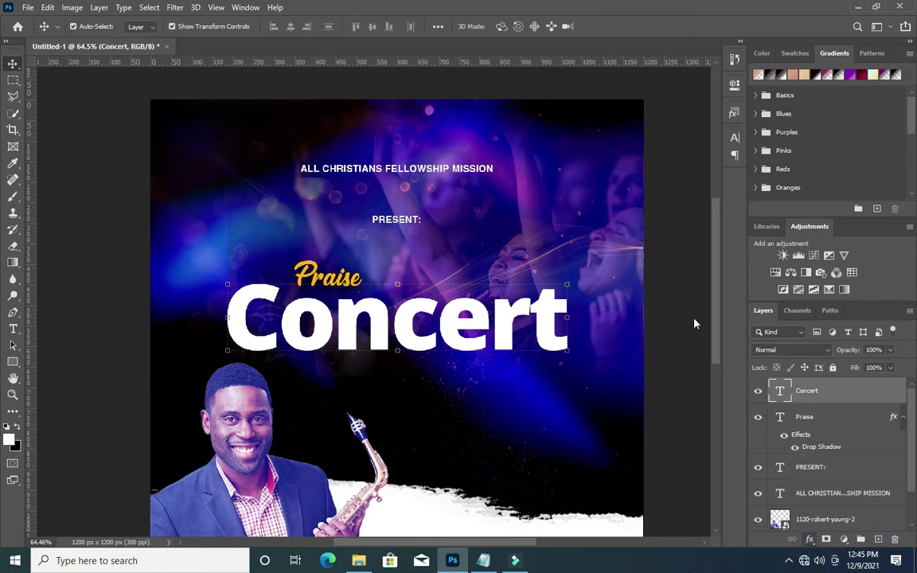
Set Concert's drop shadow to 21 px size and distance 7, and add a thicker Bevel & Emboss.
mouse_move(578, 139)
mouse_down()
mouse_move(703, 135)
mouse_move(689, 145)
mouse_up()
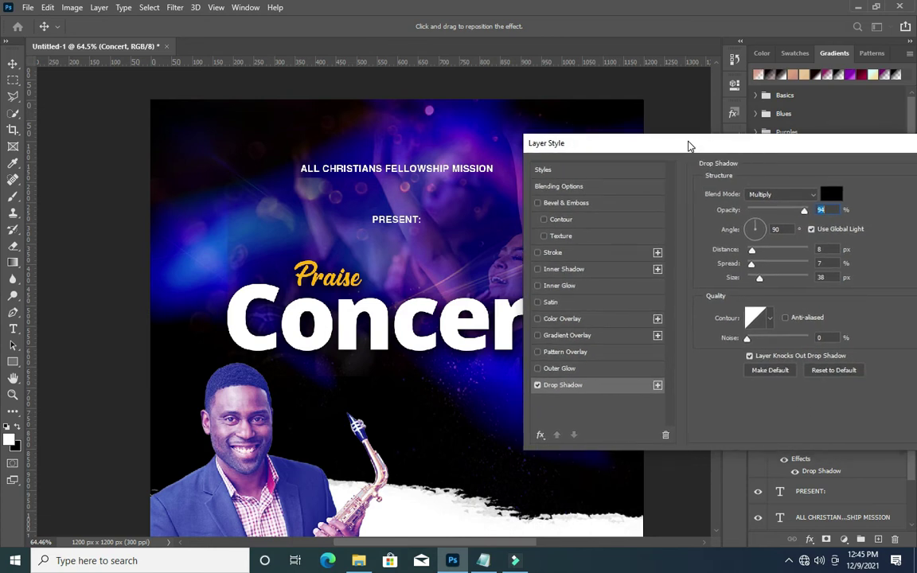
drag(759, 278, 754, 278)
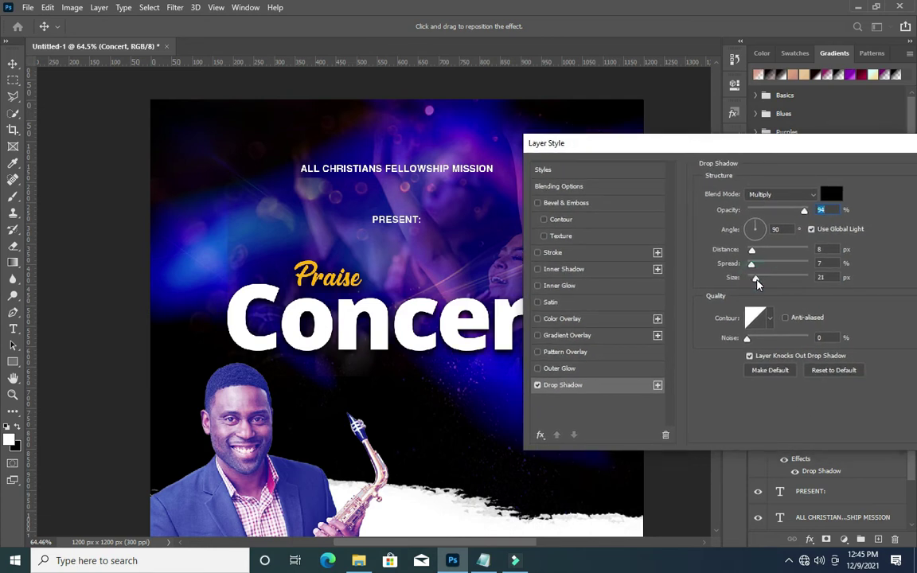
click(820, 249)
key(Down)
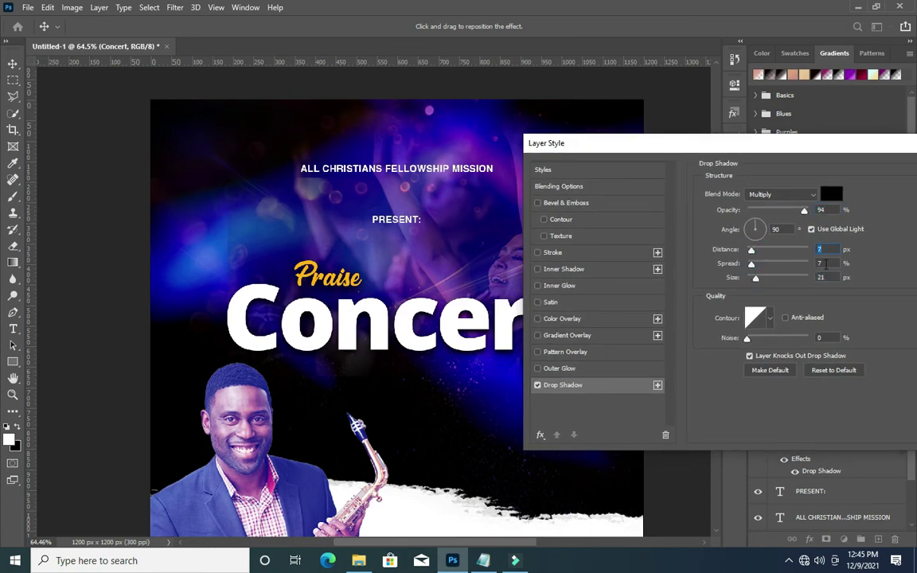
click(590, 204)
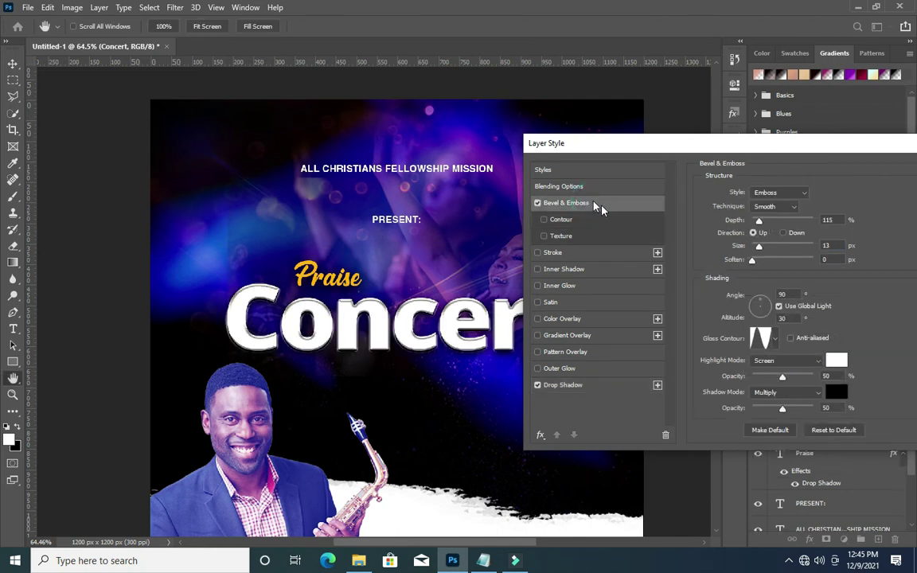
drag(758, 247, 760, 248)
drag(708, 143, 758, 149)
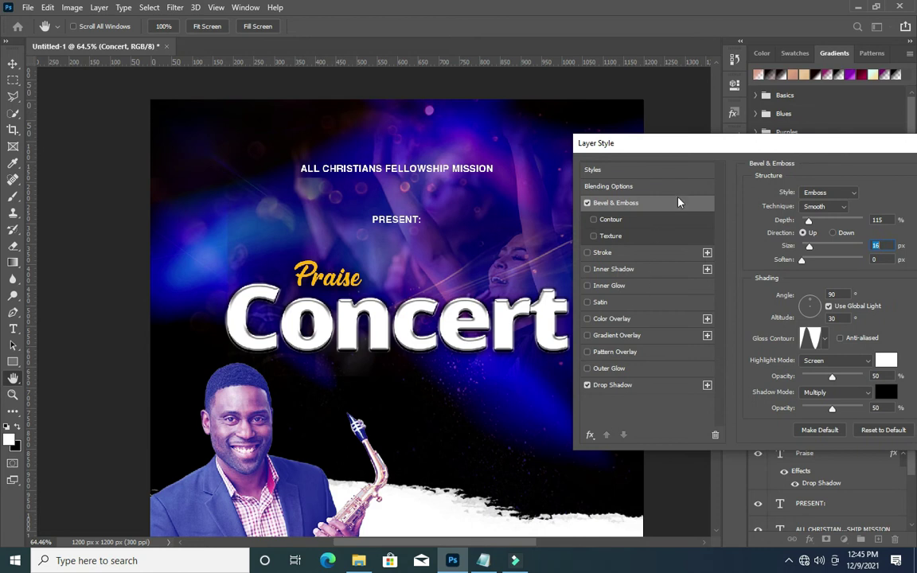
drag(701, 143, 728, 149)
Add a pale-pink Satin (61% opacity, 130 px distance) to Concert and apply the styles.
click(628, 308)
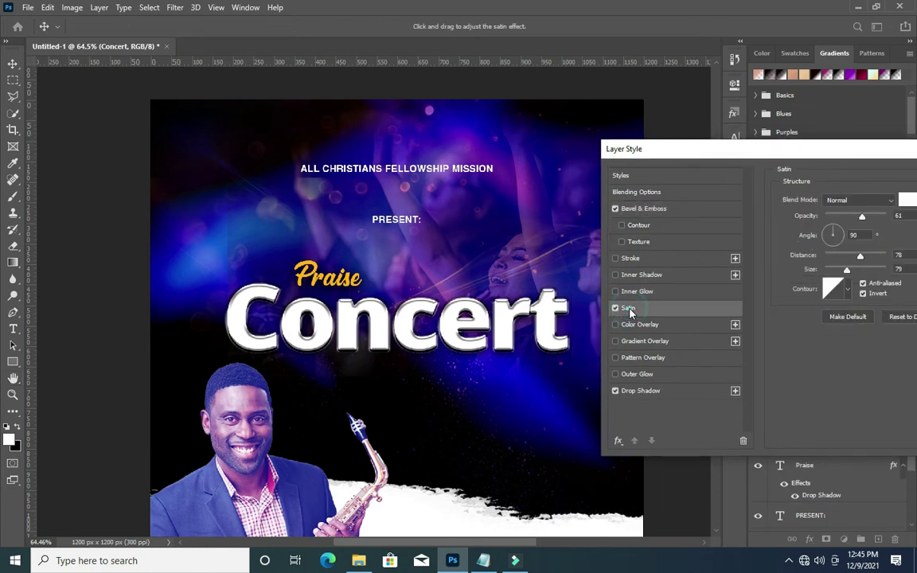
drag(729, 147, 713, 143)
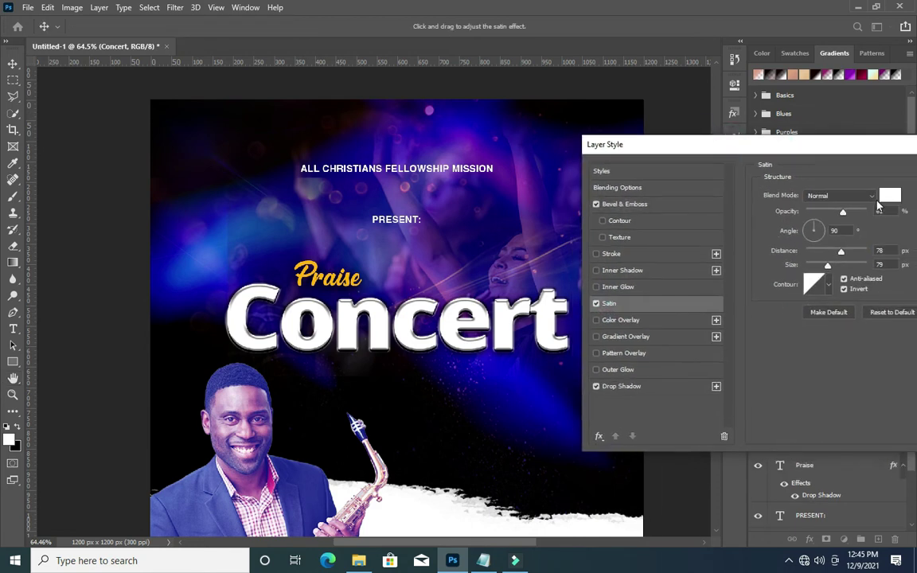
click(887, 196)
click(578, 156)
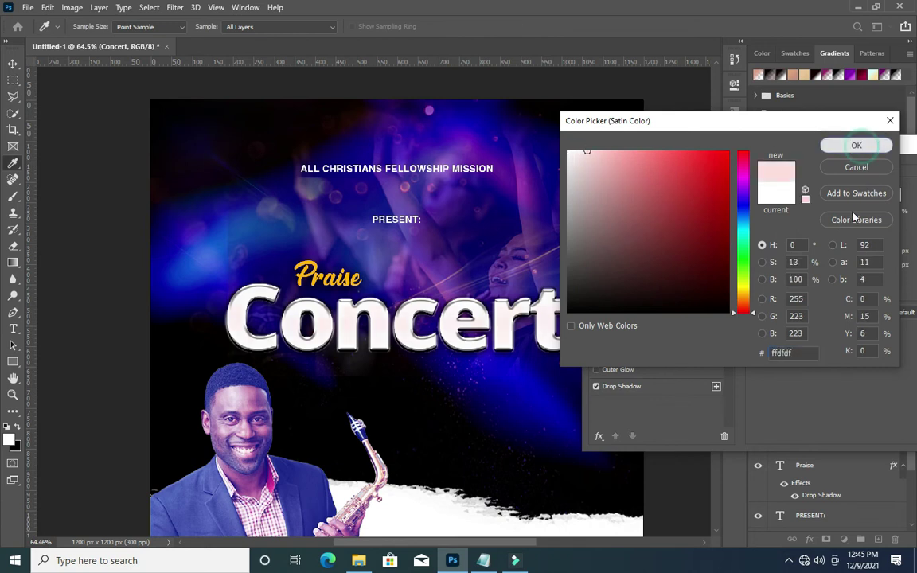
click(857, 146)
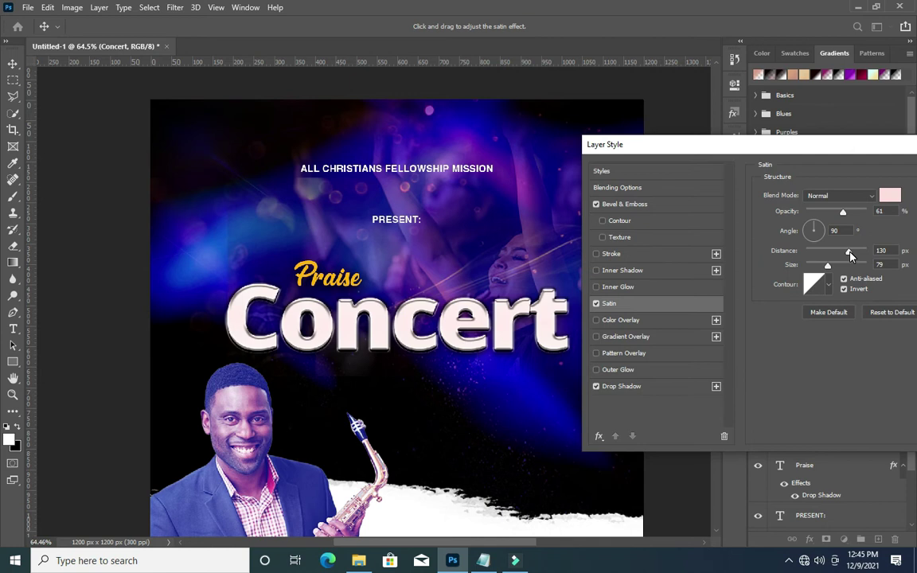
drag(823, 144, 685, 144)
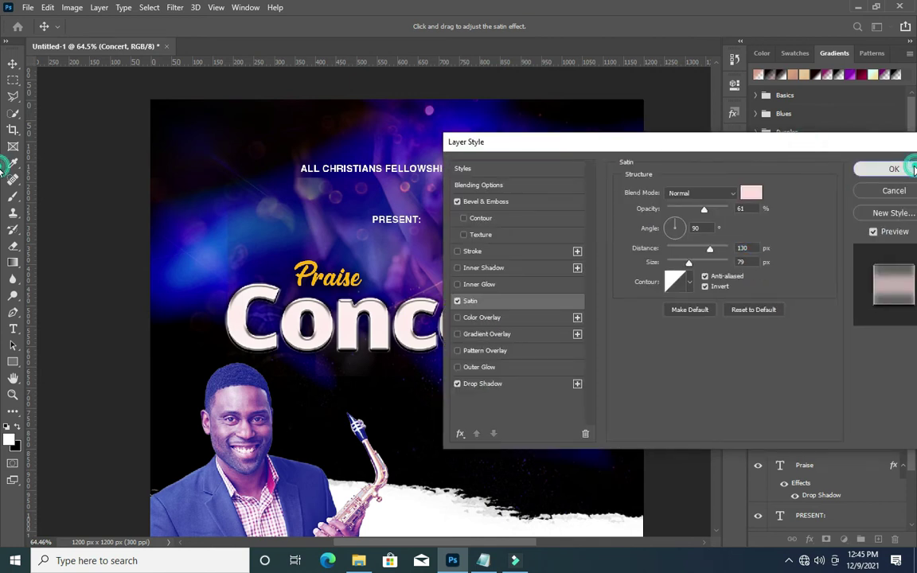
click(884, 166)
click(627, 298)
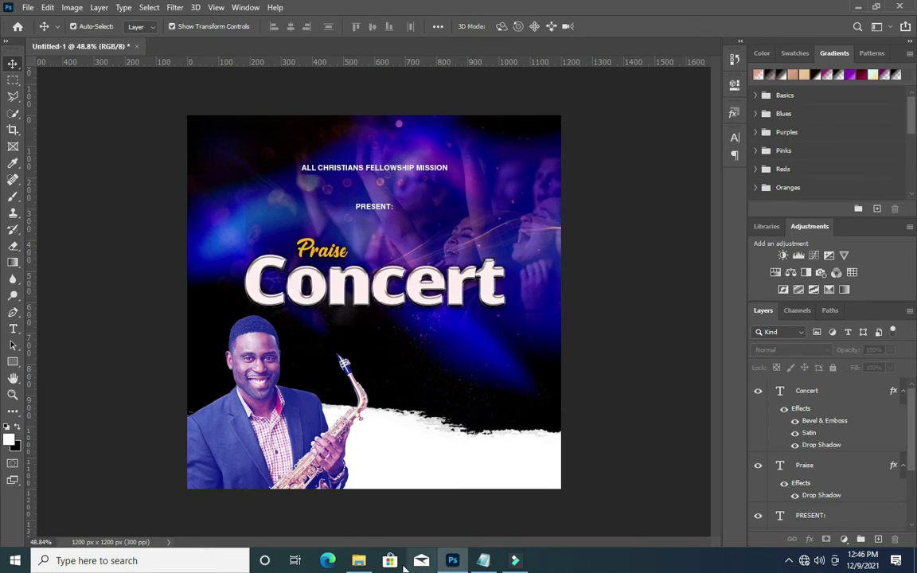
Place the orange light-burst image VyBJQnF onto the poster toward the lower right.
click(460, 351)
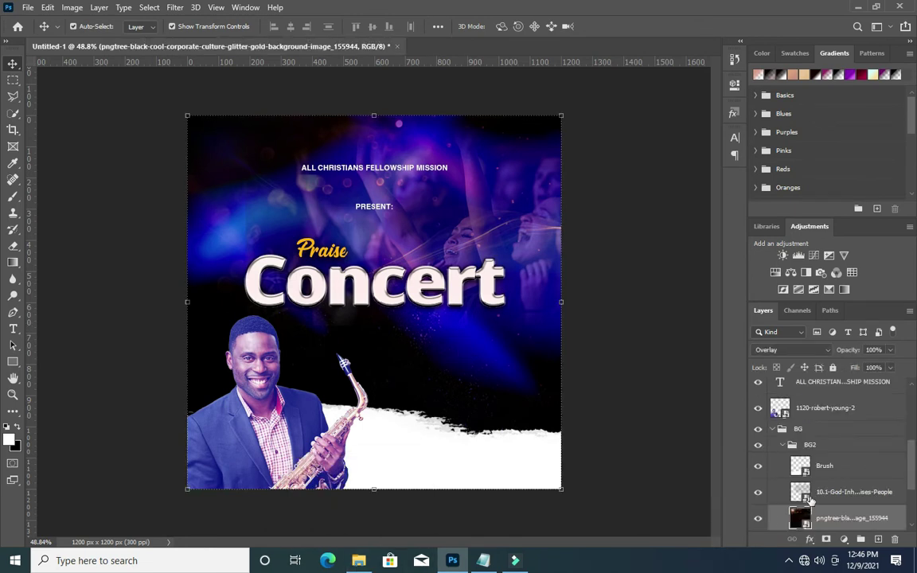
scroll(691, 447, down, 1)
click(355, 562)
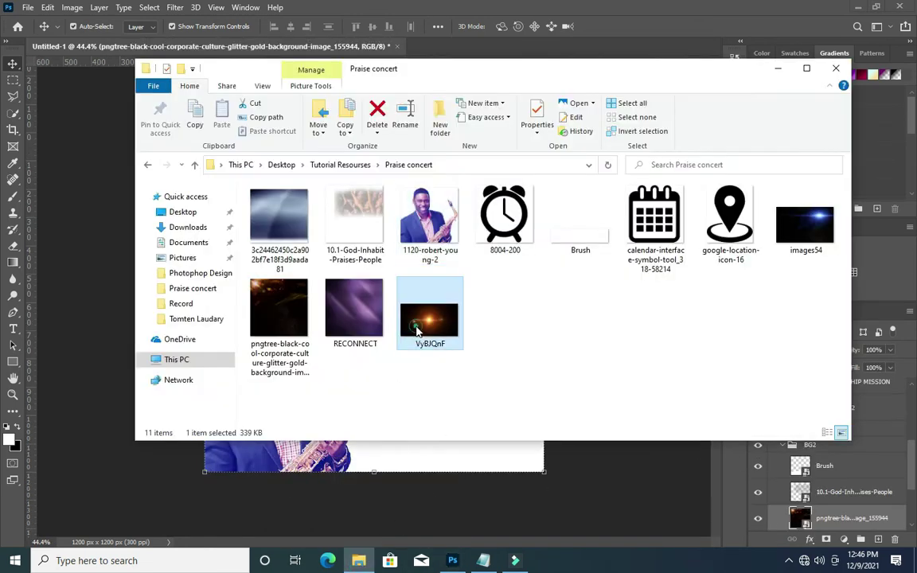
drag(430, 322, 442, 433)
drag(425, 359, 549, 420)
key(Return)
drag(494, 371, 480, 377)
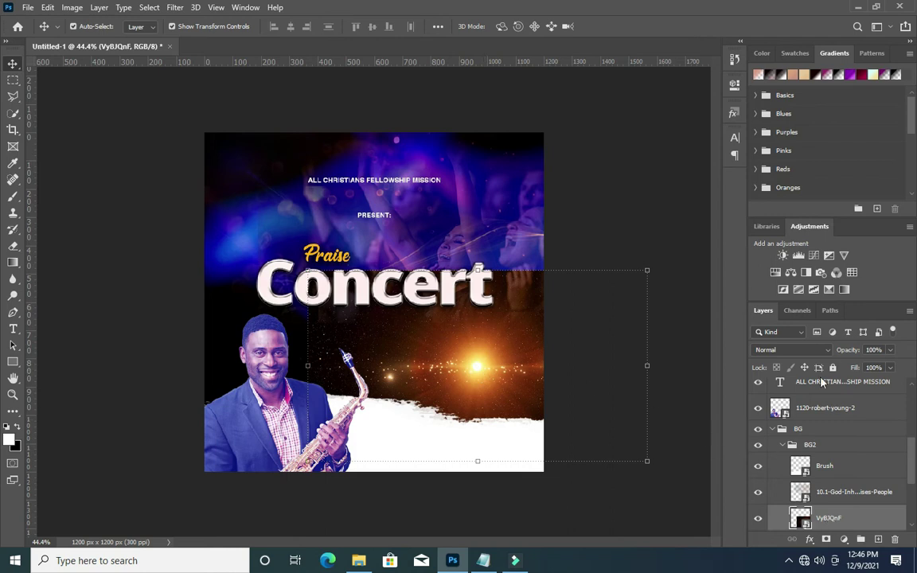
Blend the glow layer in Screen mode and mask out its top-left part.
click(790, 350)
click(776, 353)
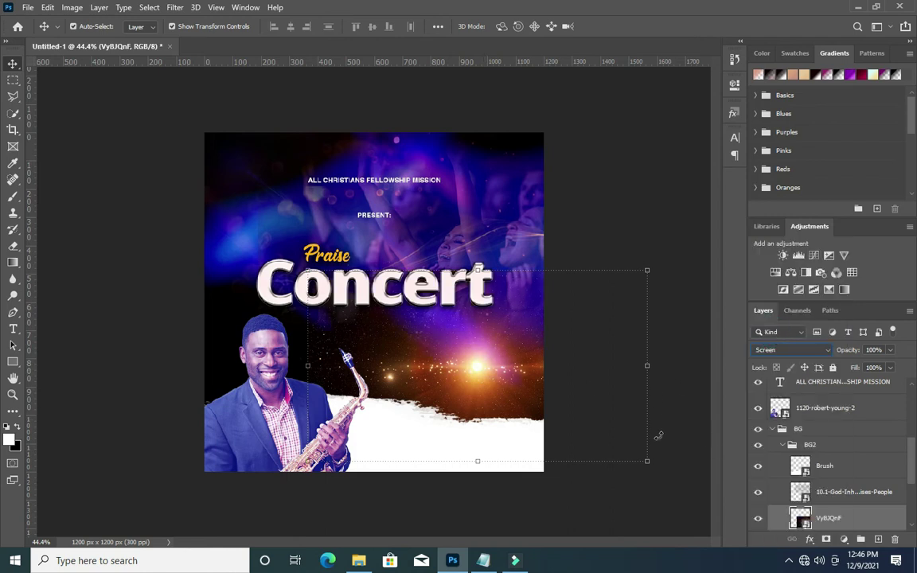
click(824, 540)
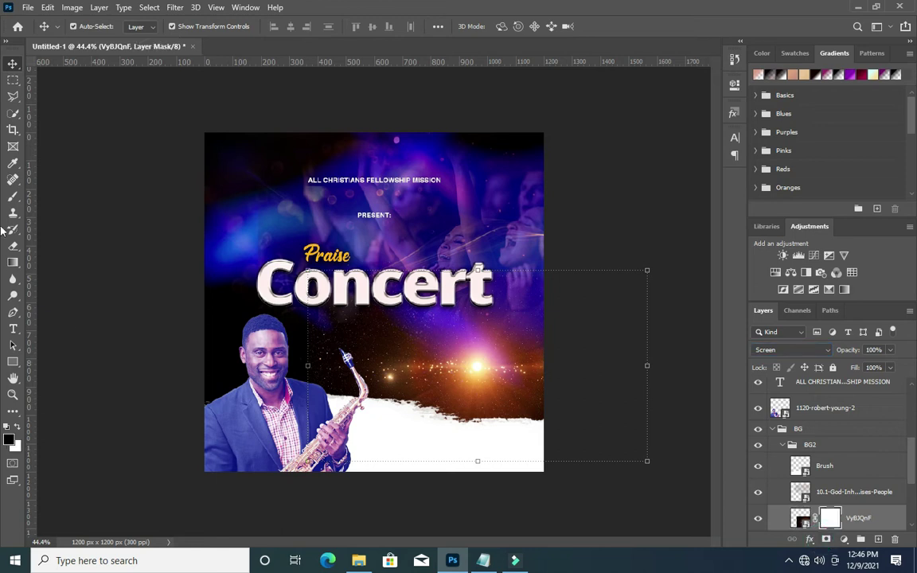
click(12, 198)
click(227, 195)
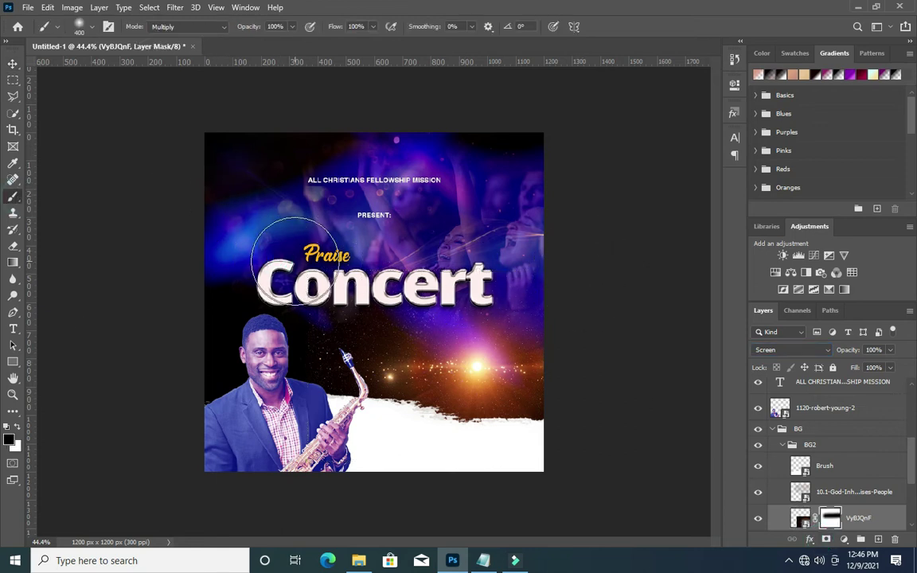
click(12, 64)
click(812, 516)
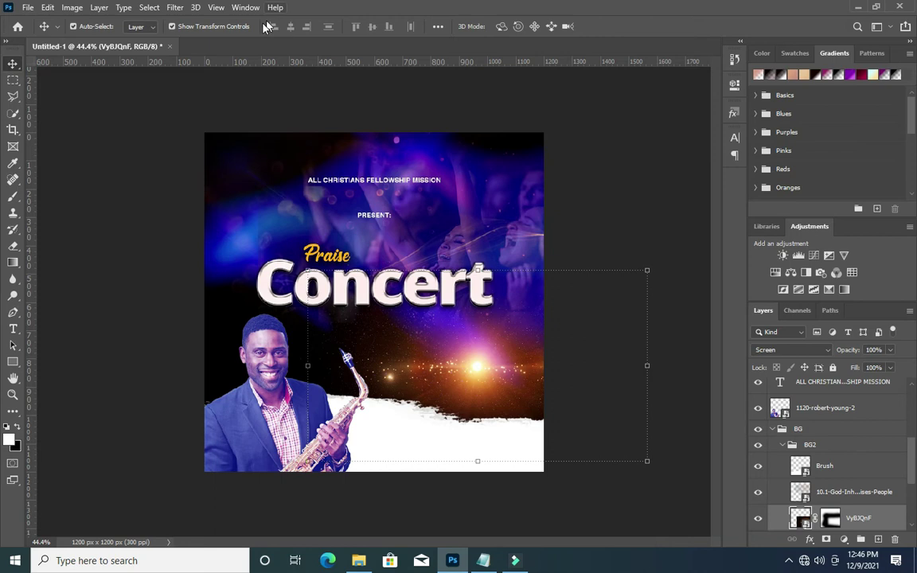
Apply a Gaussian Blur of about 48.4 px to the glow and reposition it slightly.
click(174, 7)
mouse_move(183, 151)
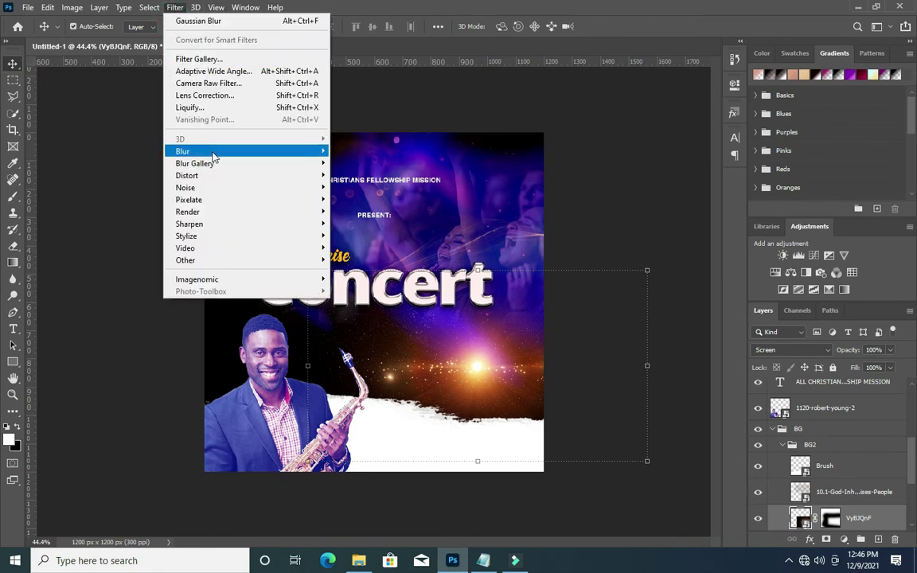
click(366, 199)
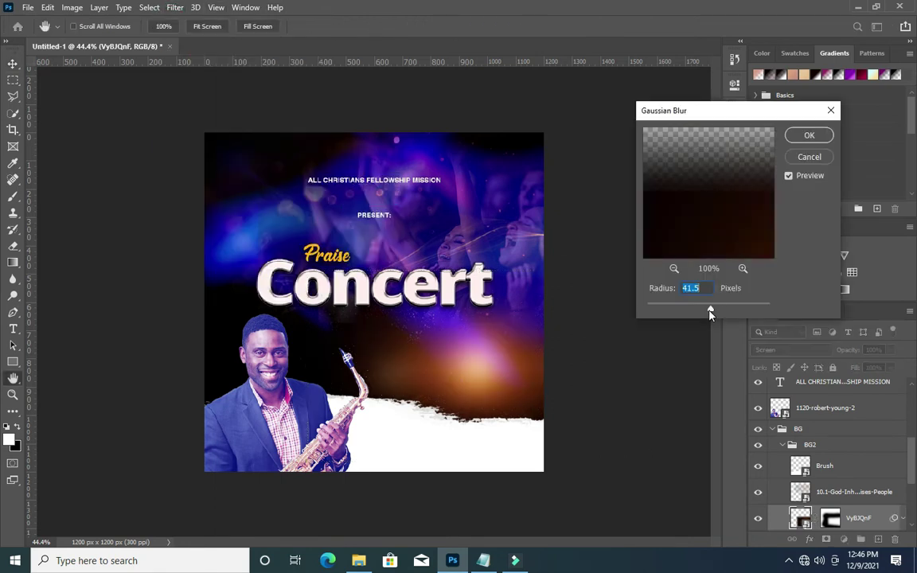
drag(714, 314, 712, 315)
click(809, 135)
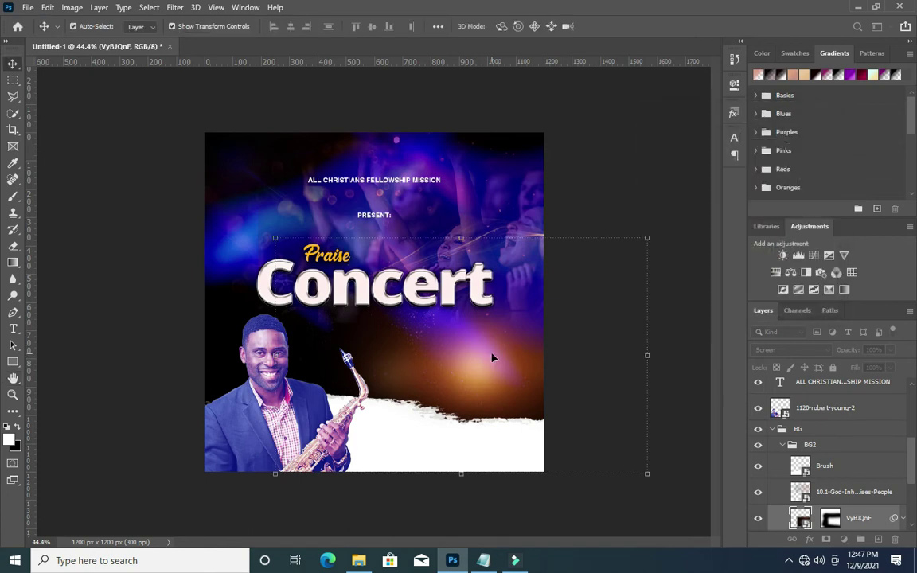
drag(484, 371, 486, 375)
Duplicate the orange glow layer and move the copy into the top-left corner.
scroll(880, 436, down, 3)
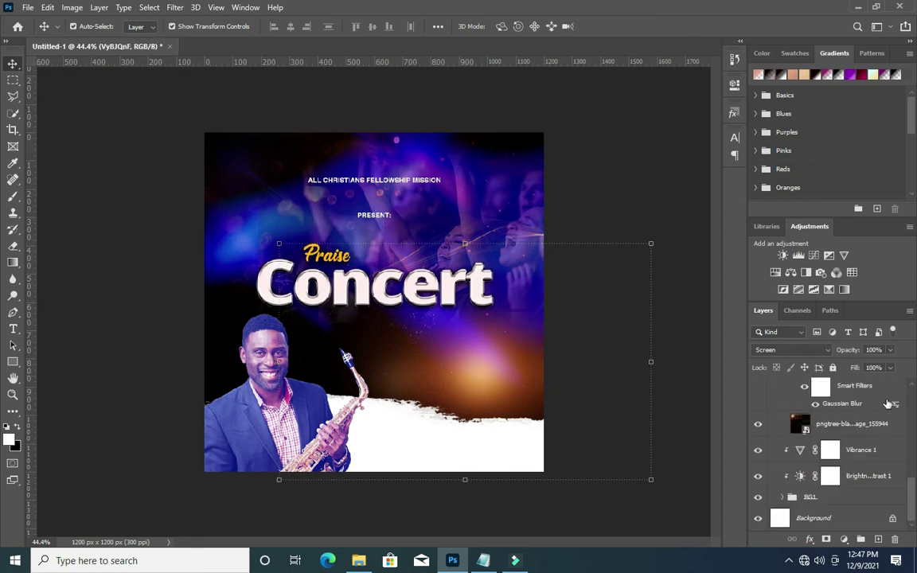
scroll(880, 436, up, 4)
scroll(873, 494, down, 2)
drag(876, 434, 877, 538)
drag(477, 363, 215, 142)
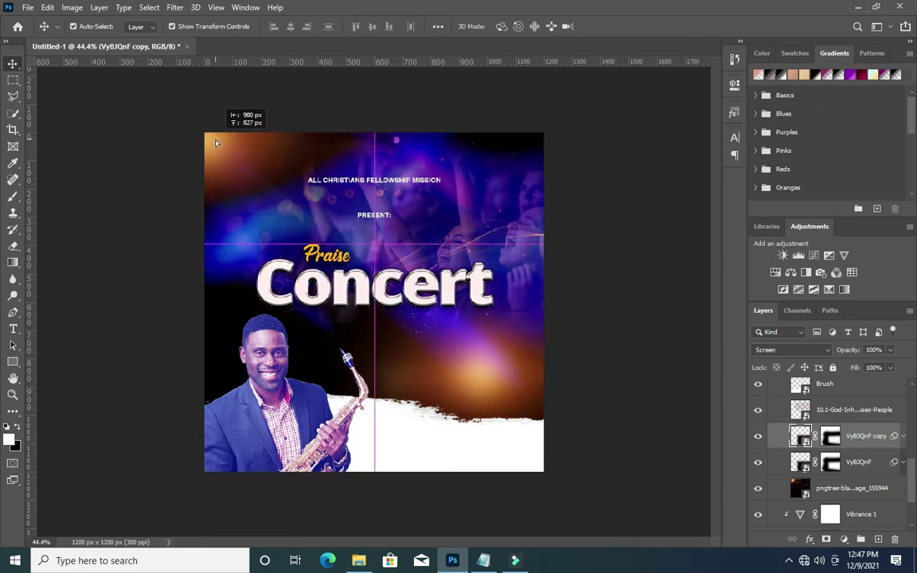
drag(214, 143, 214, 140)
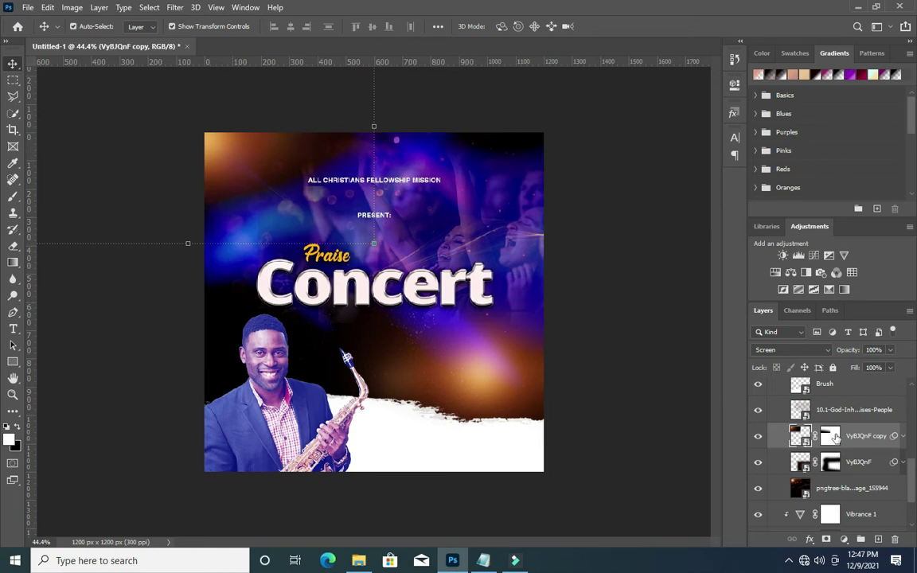
Fade the copied glow's edges by painting black on its layer mask.
click(831, 439)
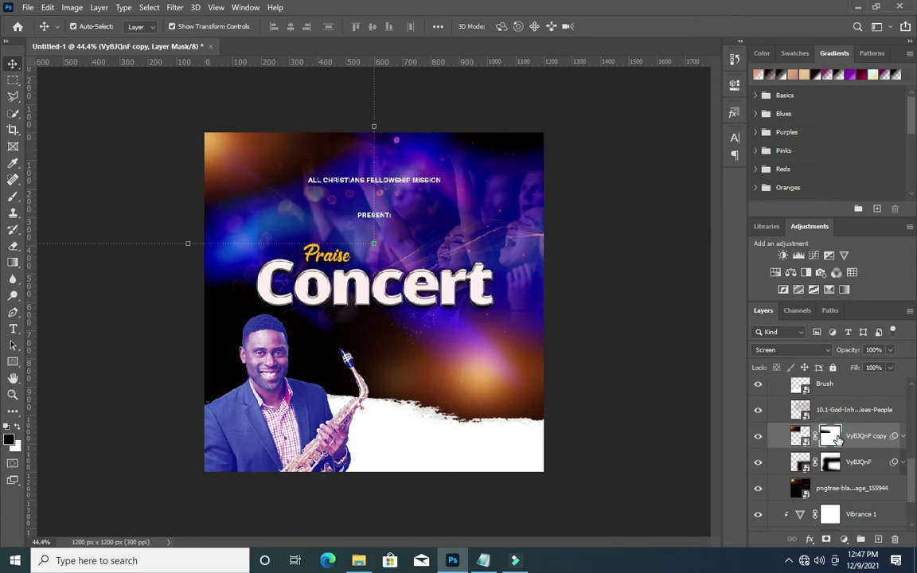
key(ctrl+2)
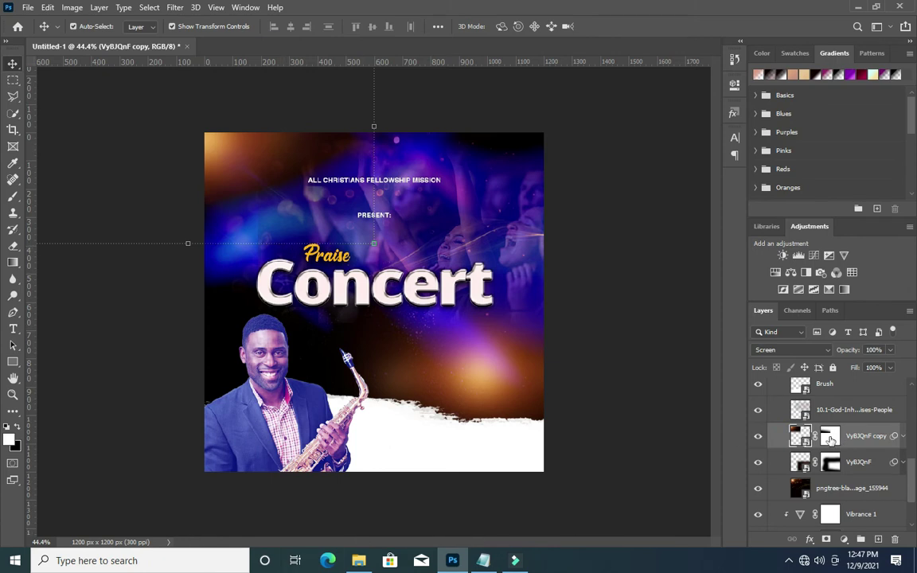
click(830, 437)
click(12, 196)
click(338, 144)
click(293, 226)
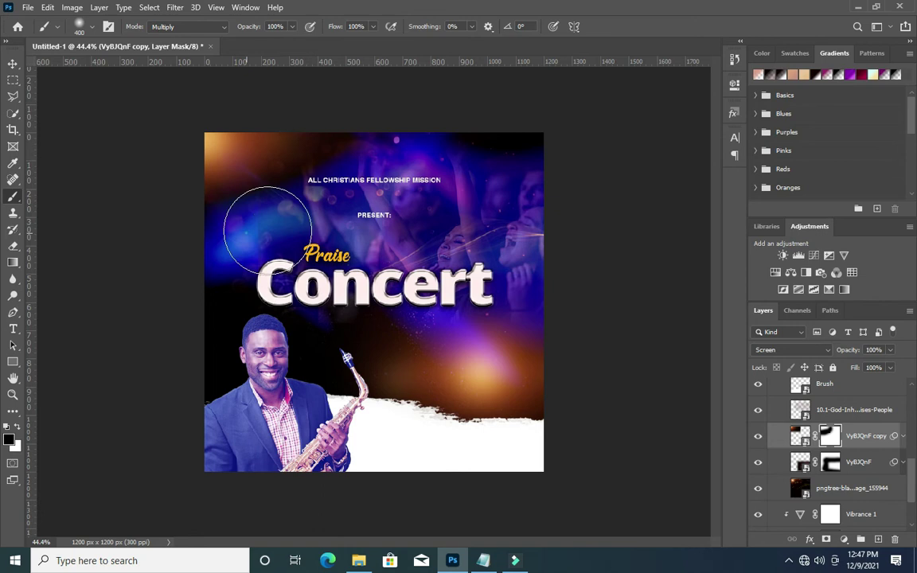
click(12, 61)
click(88, 132)
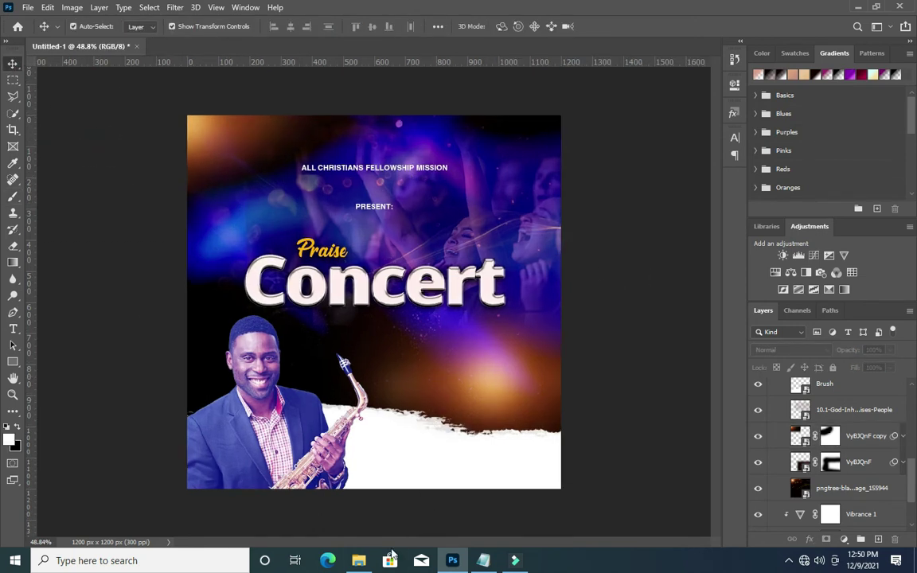
click(358, 560)
Place the calendar icon image into the poster, shrunk onto the canvas.
mouse_move(655, 251)
mouse_down()
mouse_move(530, 407)
mouse_move(499, 483)
mouse_up()
drag(560, 115, 374, 301)
drag(263, 374, 318, 326)
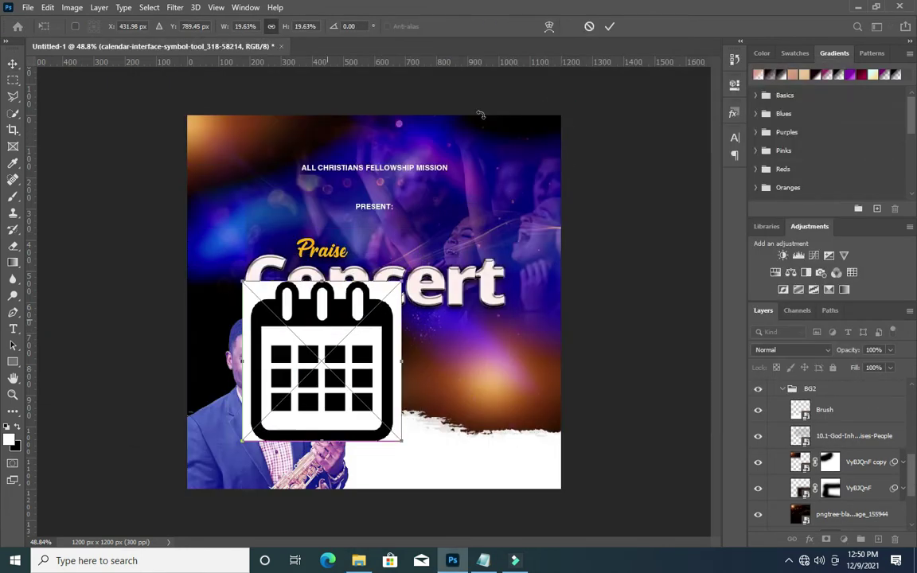
click(611, 27)
Collapse the Concert and Praise effect lists and rasterize the calendar icon layer.
scroll(823, 418, up, 2)
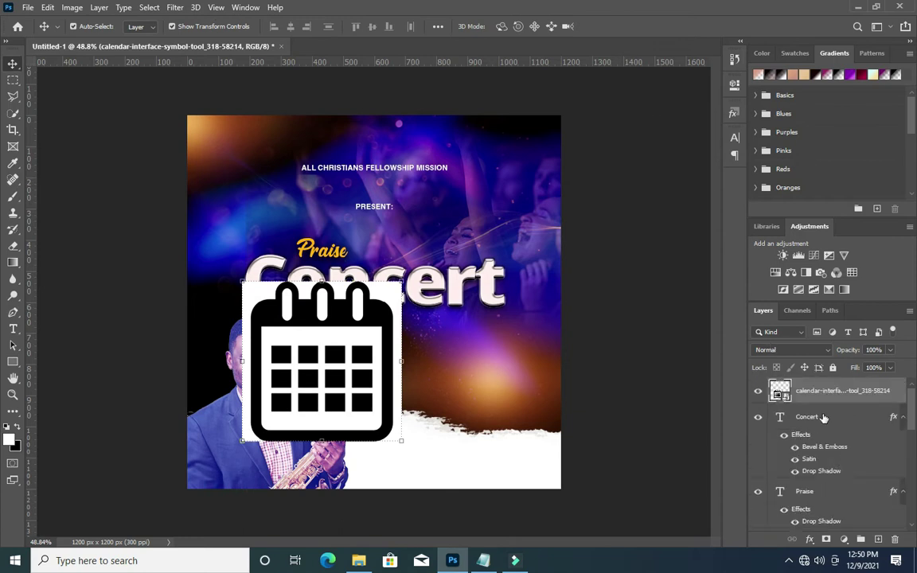
click(899, 417)
click(902, 443)
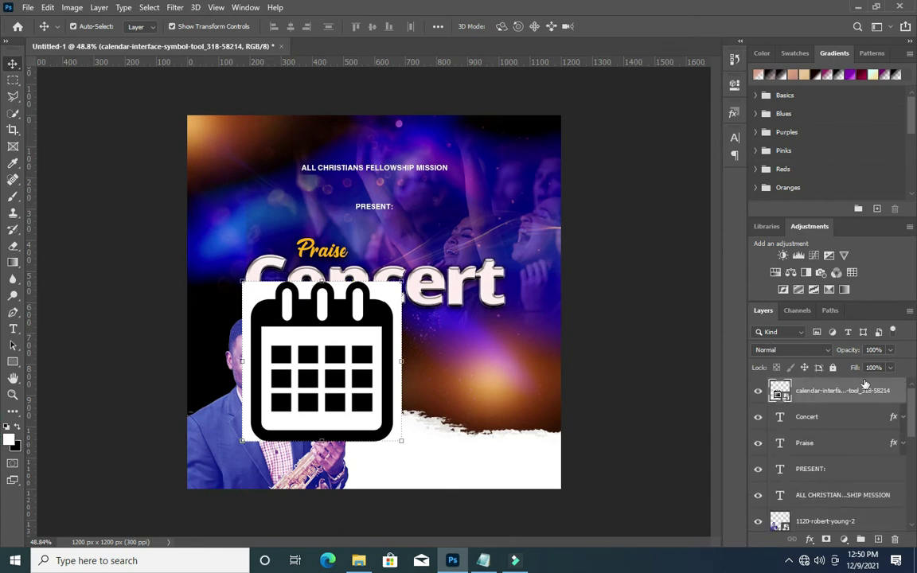
right_click(850, 395)
click(720, 233)
drag(374, 318, 421, 312)
Remove the calendar icon's white background with the Magic Wand.
right_click(12, 115)
click(74, 135)
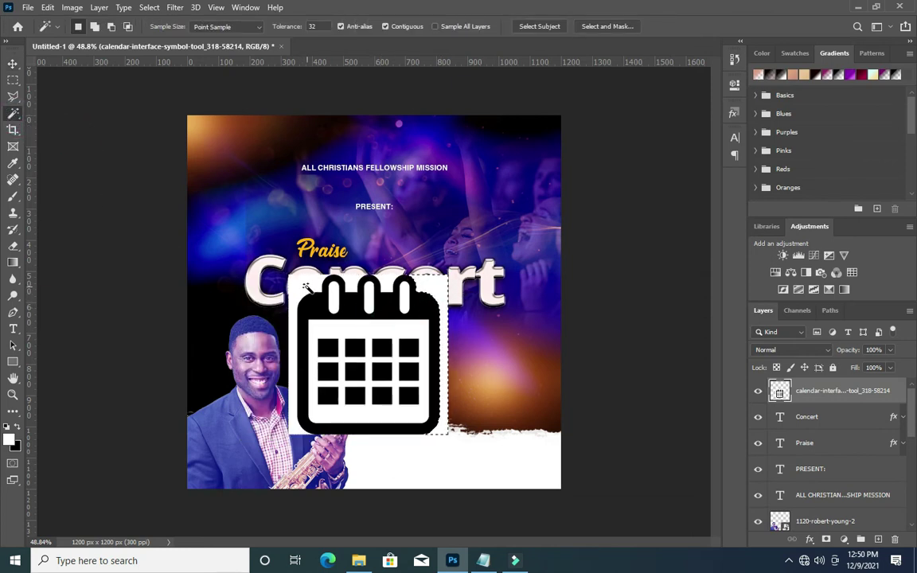
click(346, 278)
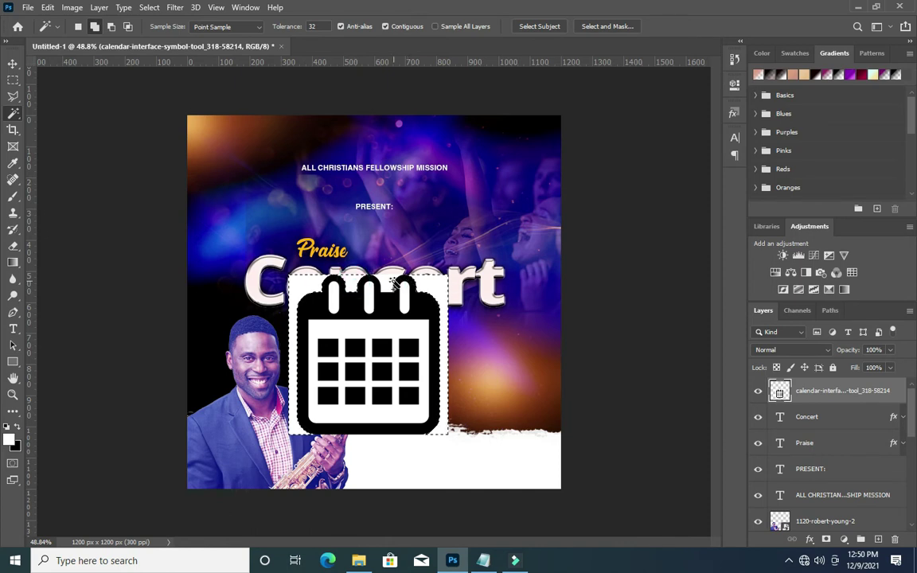
key(Delete)
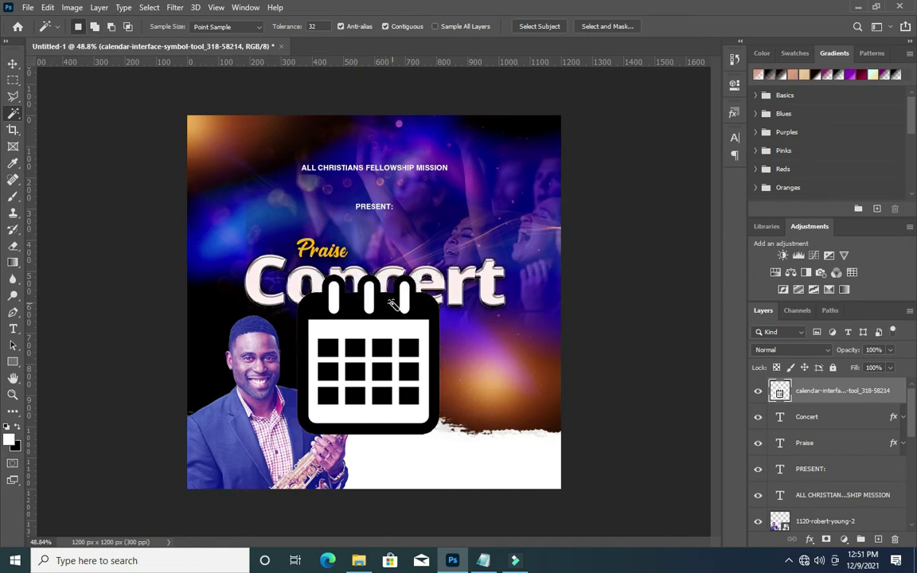
Lighten the calendar icon to white with Hue/Saturation Lightness, then deselect.
click(72, 8)
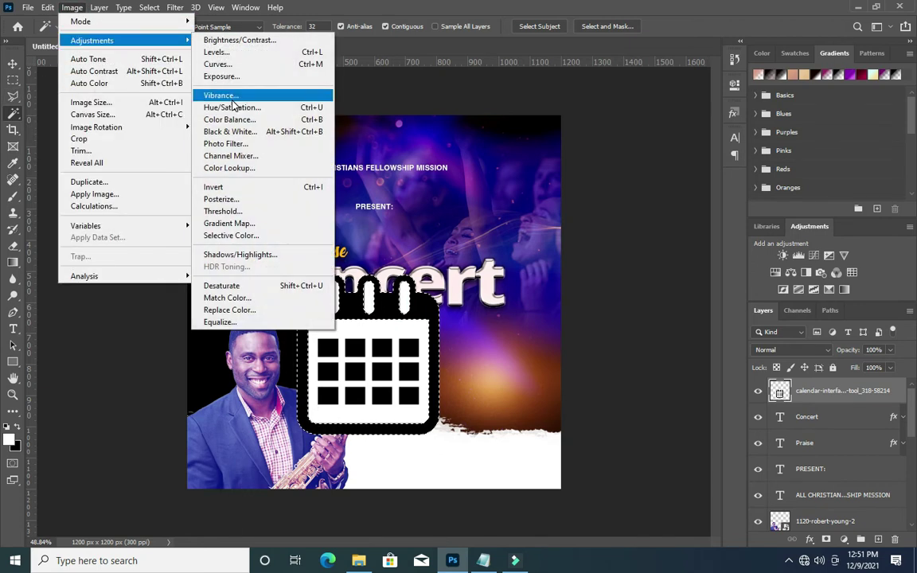
mouse_move(92, 40)
click(233, 106)
drag(714, 208, 765, 213)
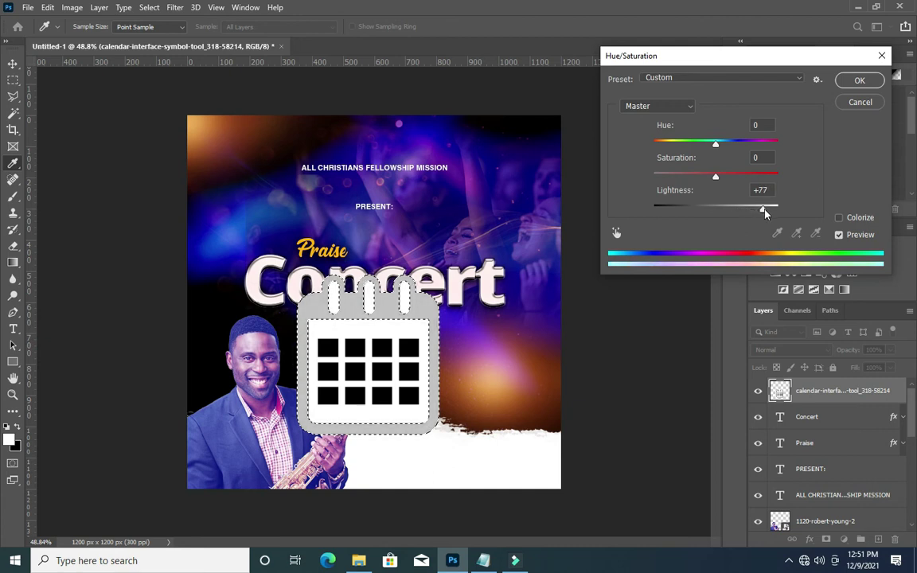
click(859, 81)
key(w)
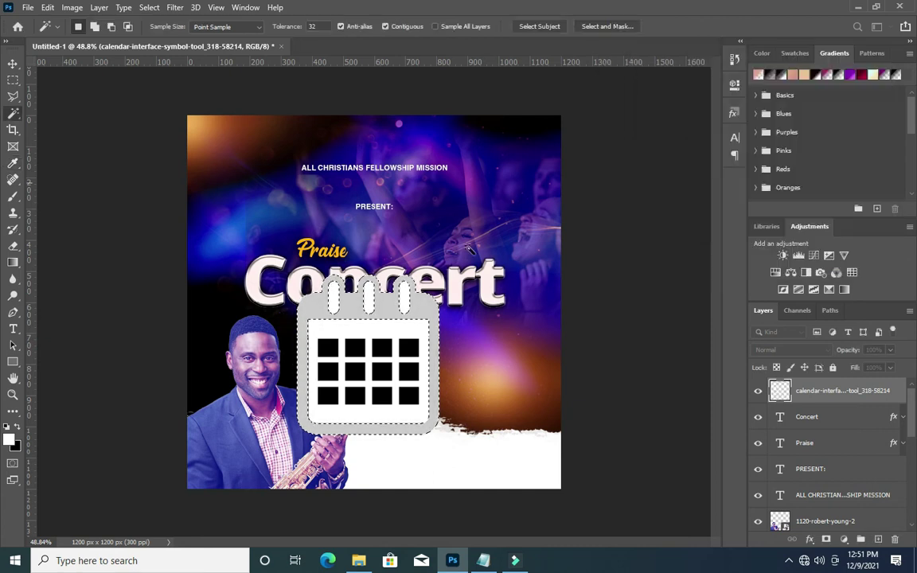
key(ctrl+d)
Scale the calendar icon down to about 13% below the Concert title.
key(v)
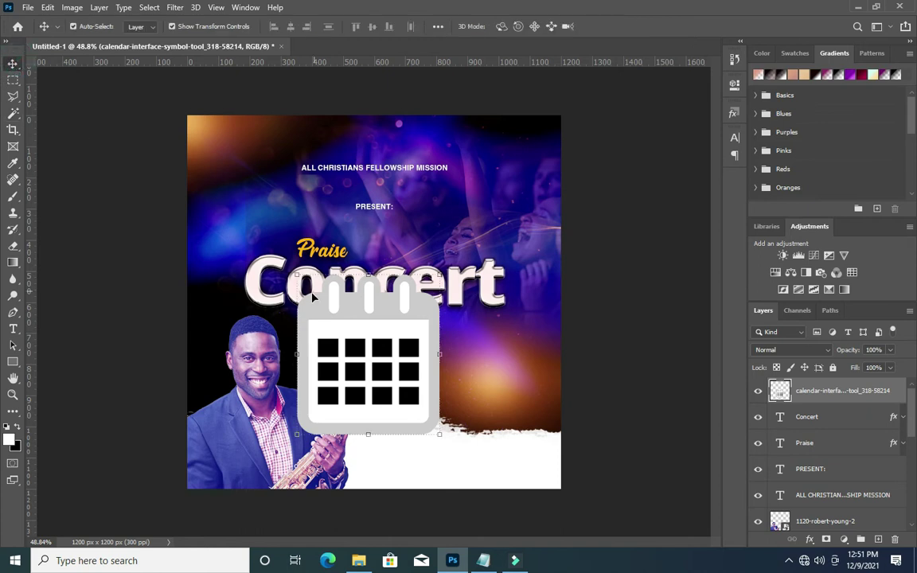
scroll(353, 303, up, 3)
key(ctrl+t)
mouse_move(278, 478)
mouse_down()
mouse_move(424, 307)
mouse_move(468, 344)
mouse_up()
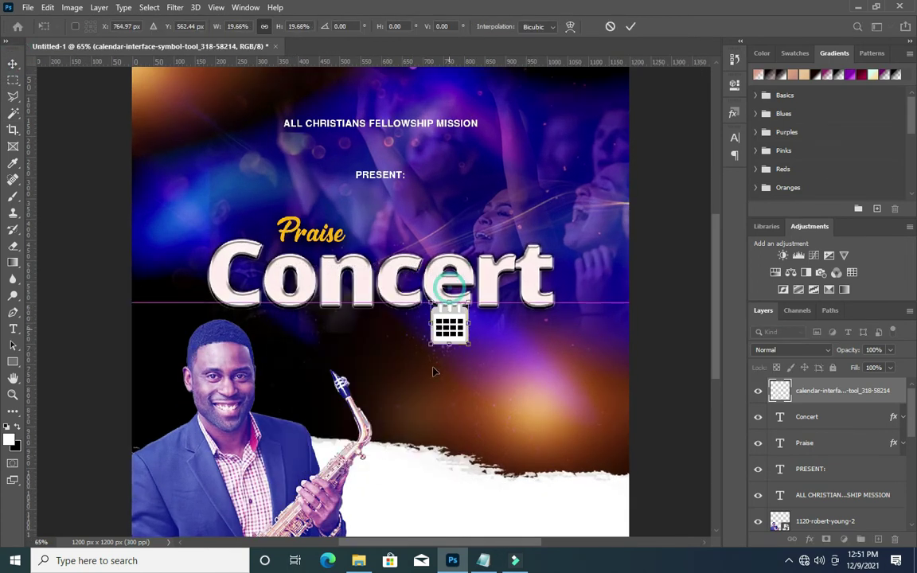
drag(464, 339, 408, 380)
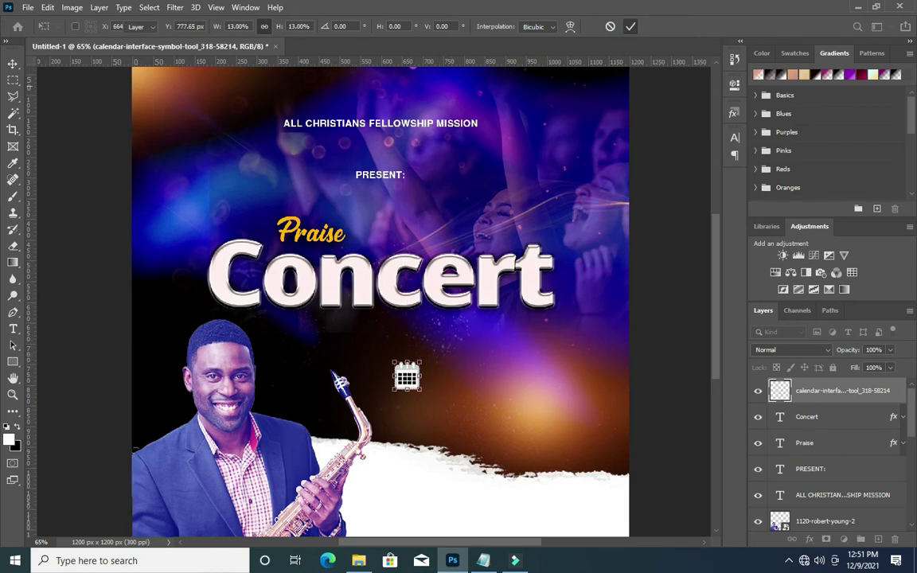
click(629, 26)
Check the date '25th' in the flyer notes and start a text line beside the icon.
drag(491, 542, 487, 549)
click(483, 558)
double_click(161, 262)
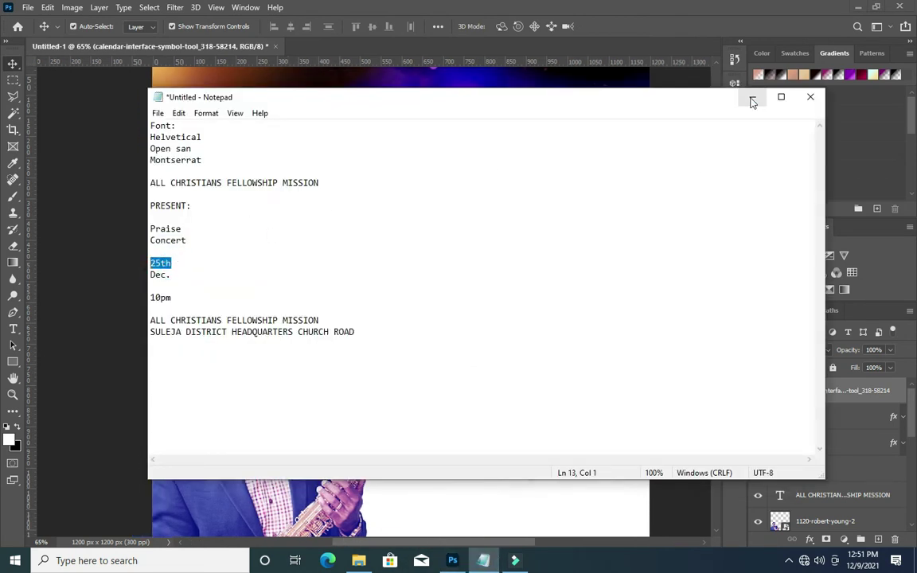
click(751, 98)
click(14, 329)
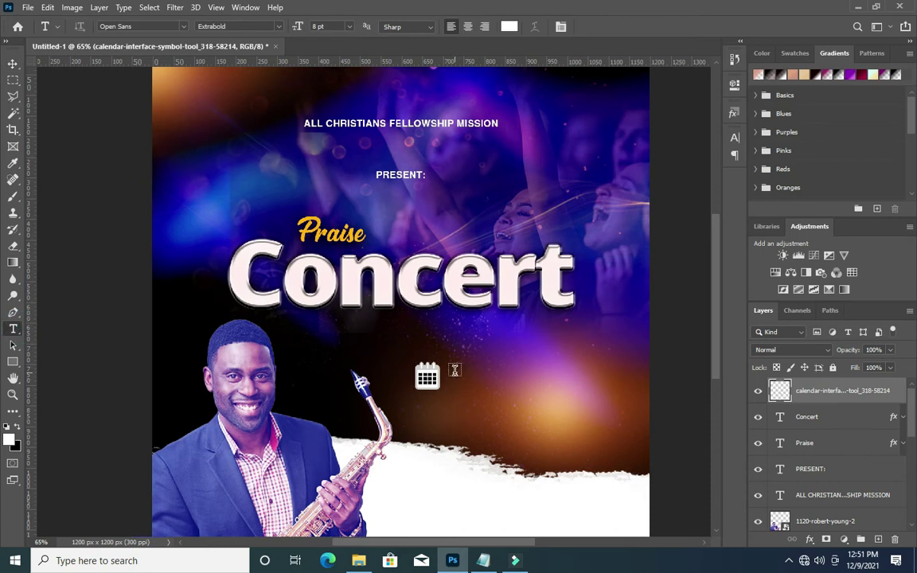
click(454, 372)
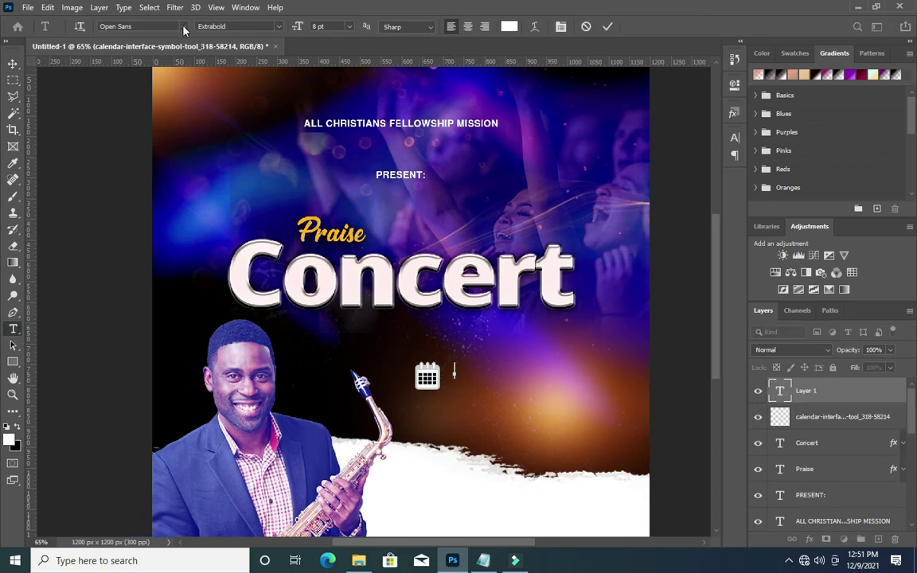
Type '25th' in Helvetica beside the calendar icon and make it Bold.
click(183, 26)
click(147, 76)
text(25th)
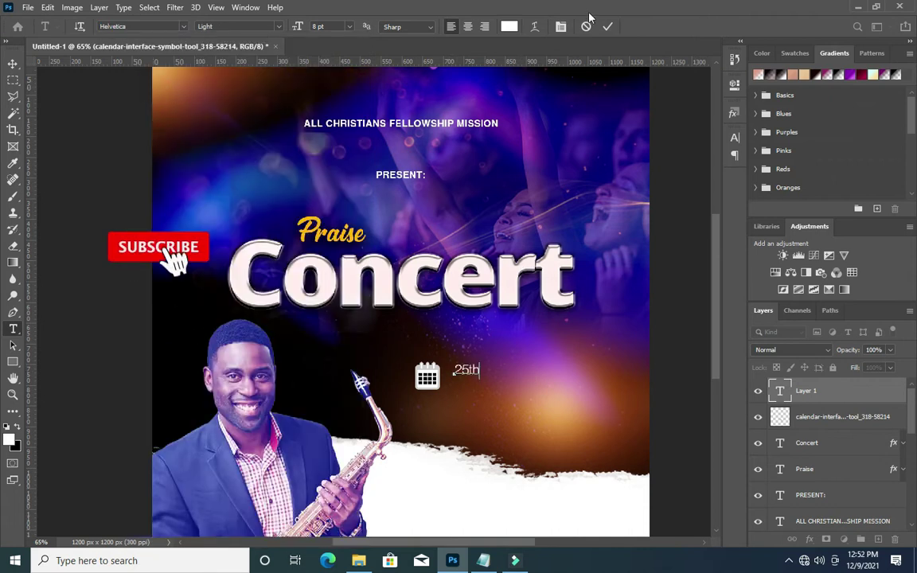
click(607, 26)
click(734, 138)
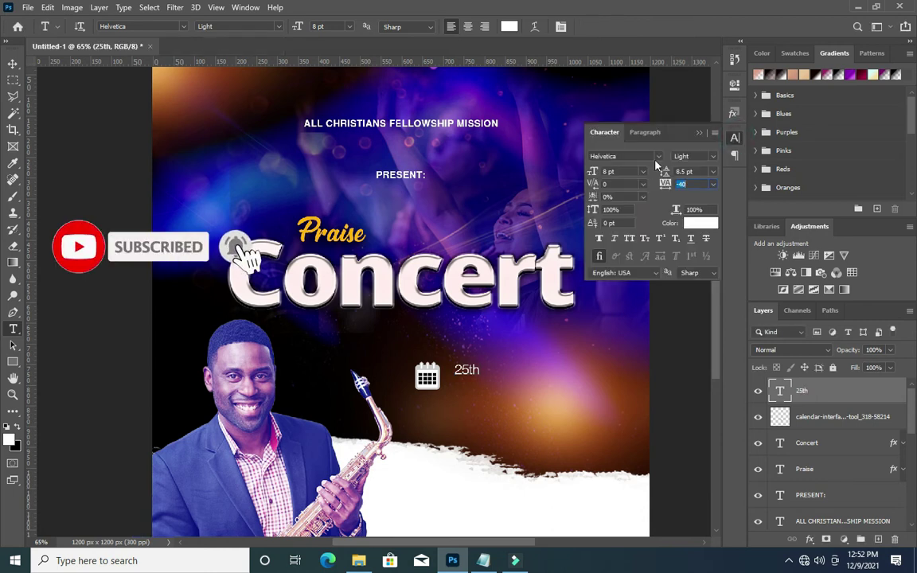
click(695, 156)
click(696, 198)
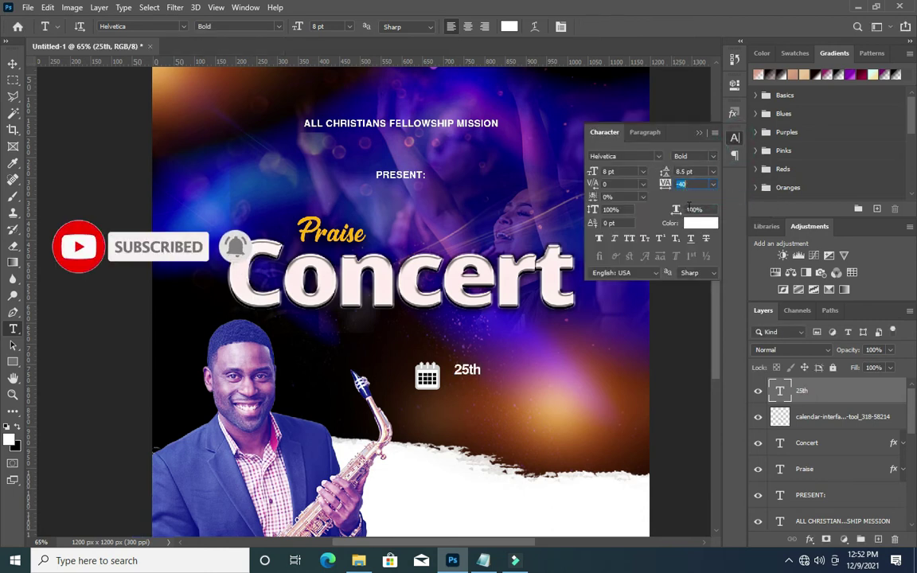
click(699, 134)
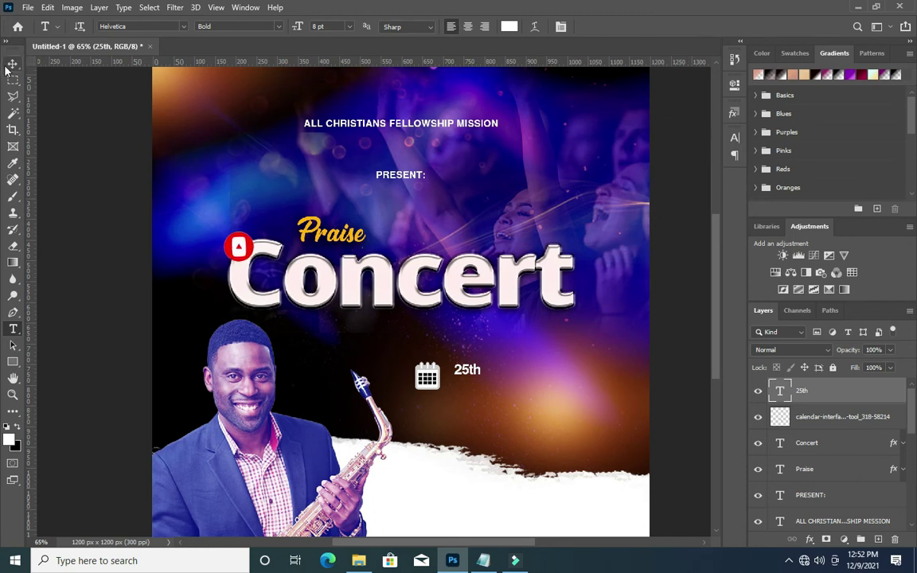
Scale the 25th text up to about 212% and position it beside the icon.
key(v)
scroll(469, 374, up, 1)
scroll(470, 380, up, 3)
click(483, 376)
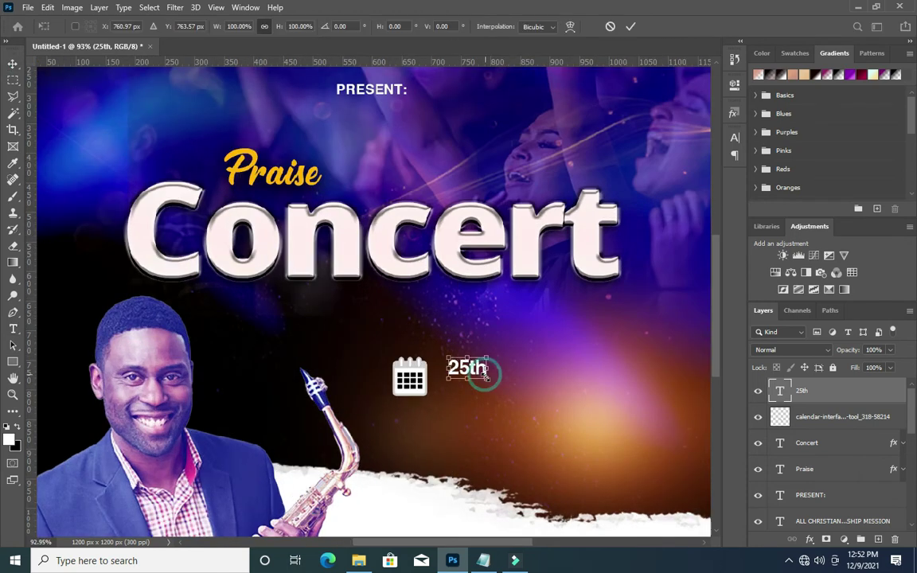
drag(487, 380, 523, 395)
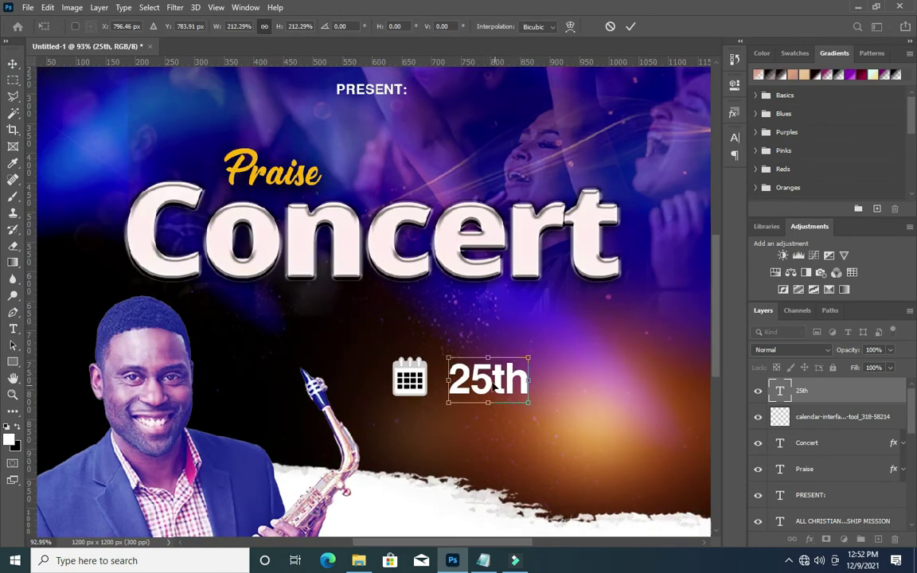
drag(481, 360, 485, 360)
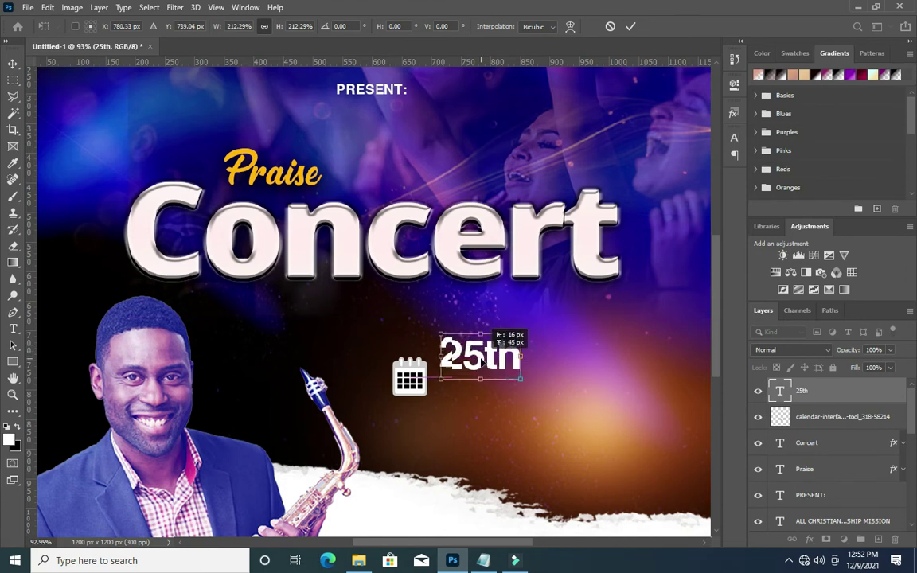
click(630, 27)
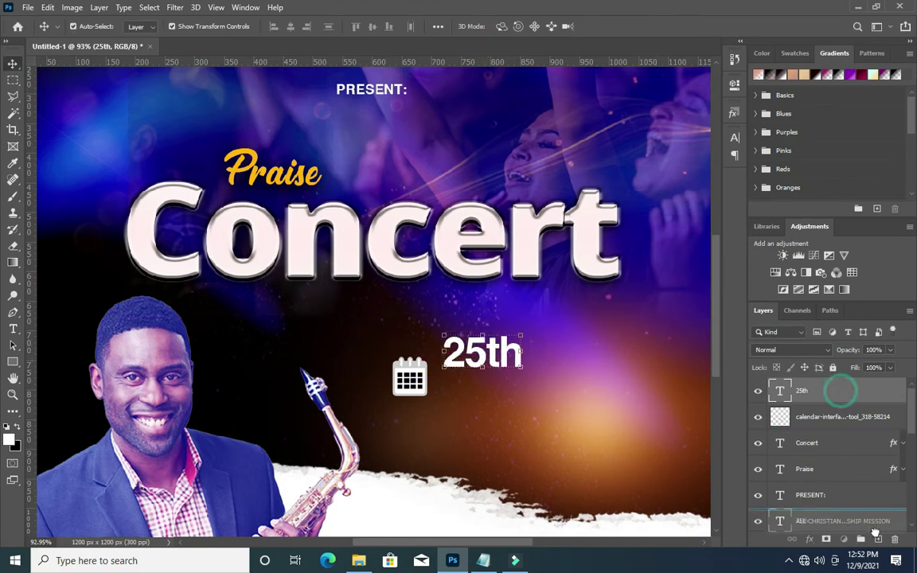
Duplicate the 25th layer, move the copy below it and change its text to 'Dec.'.
key(ctrl+j)
drag(494, 352, 486, 392)
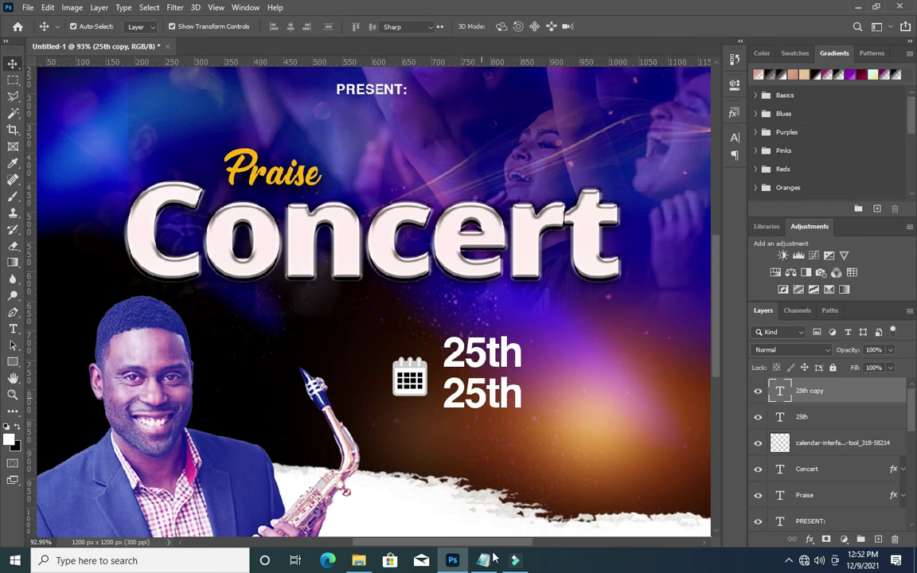
double_click(480, 400)
click(483, 560)
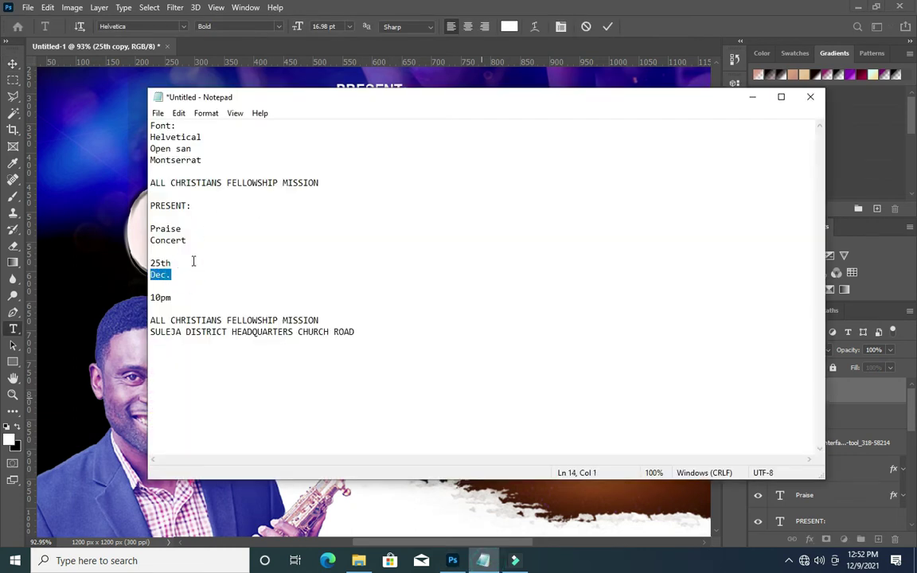
click(752, 97)
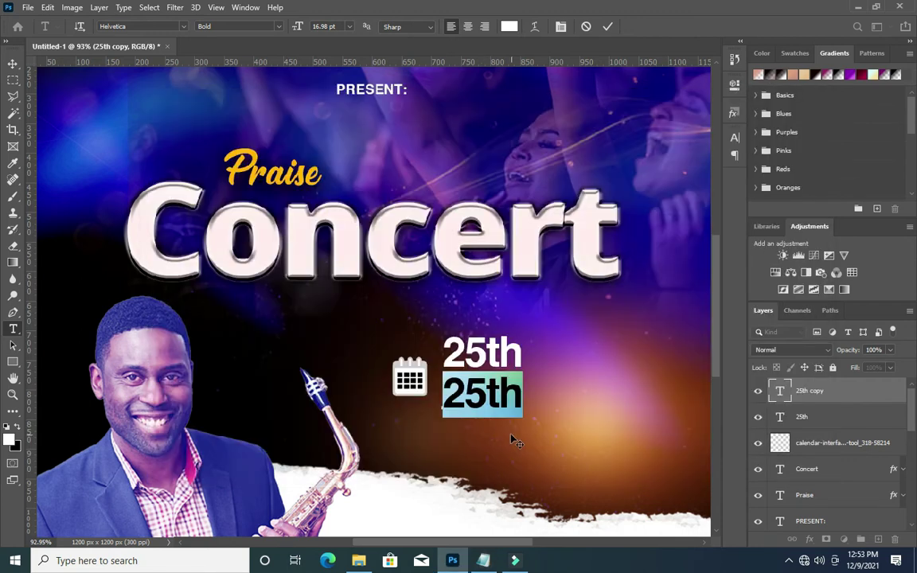
text(Dec.)
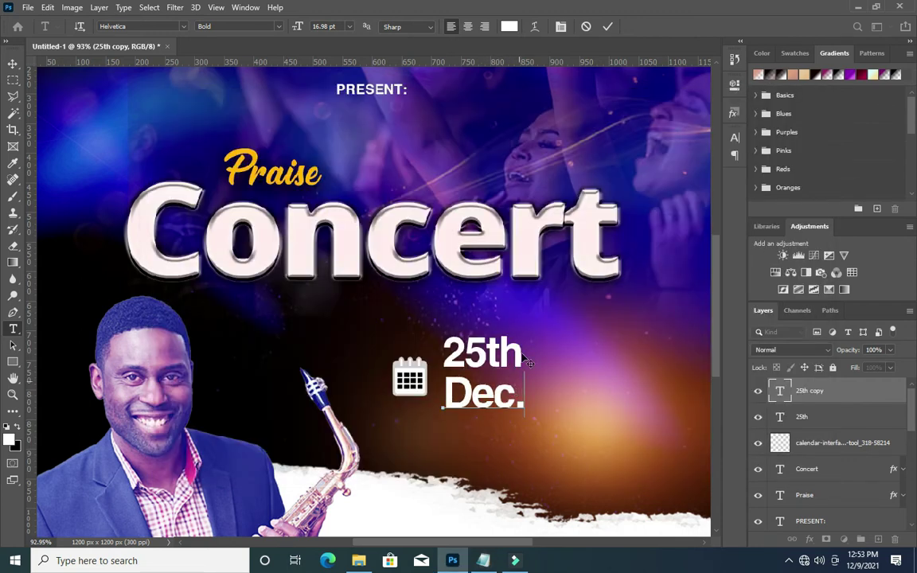
click(609, 27)
key(v)
key(Up)
key(Up)
key(Up)
key(Up)
key(Up)
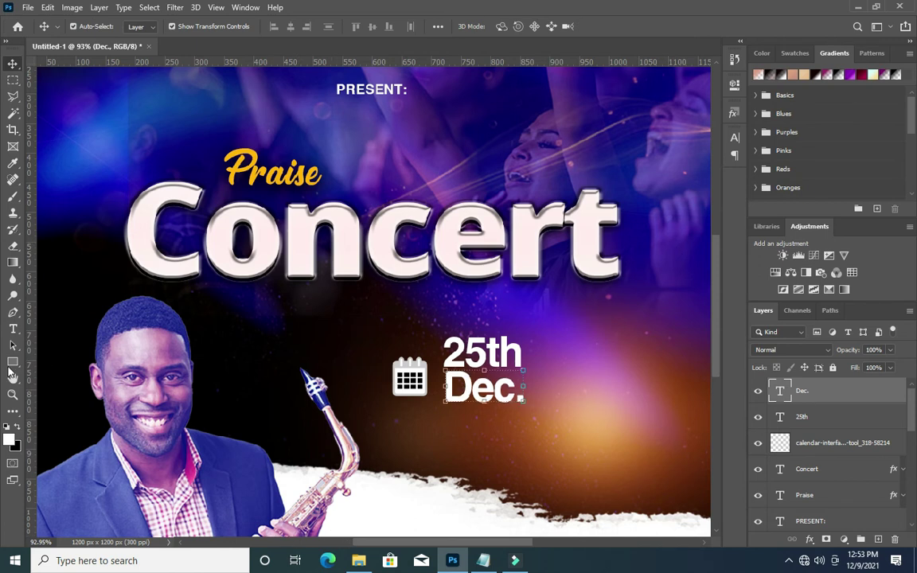
click(13, 362)
Draw a thin 3 px vertical rectangle right of 'Dec.' filled orange.
drag(538, 340, 540, 404)
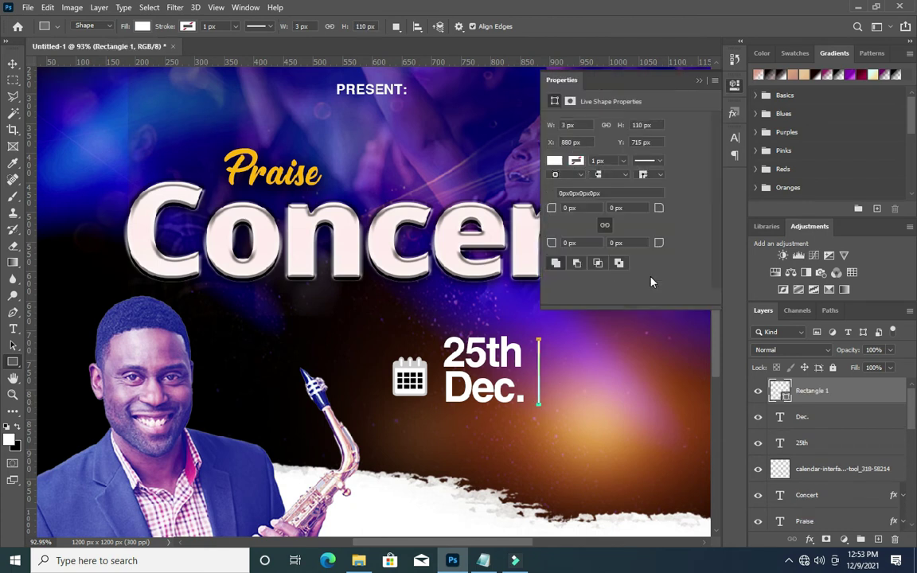
click(561, 161)
click(566, 229)
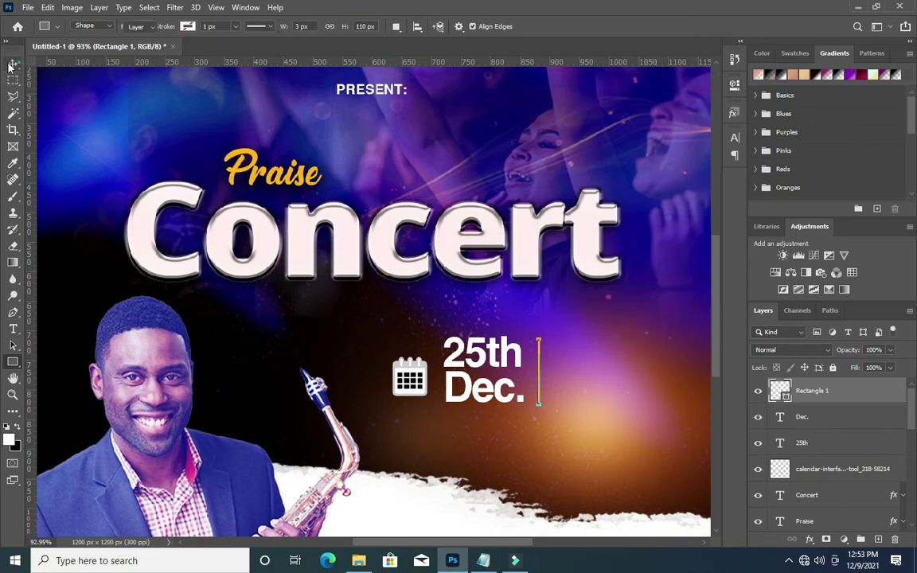
click(11, 66)
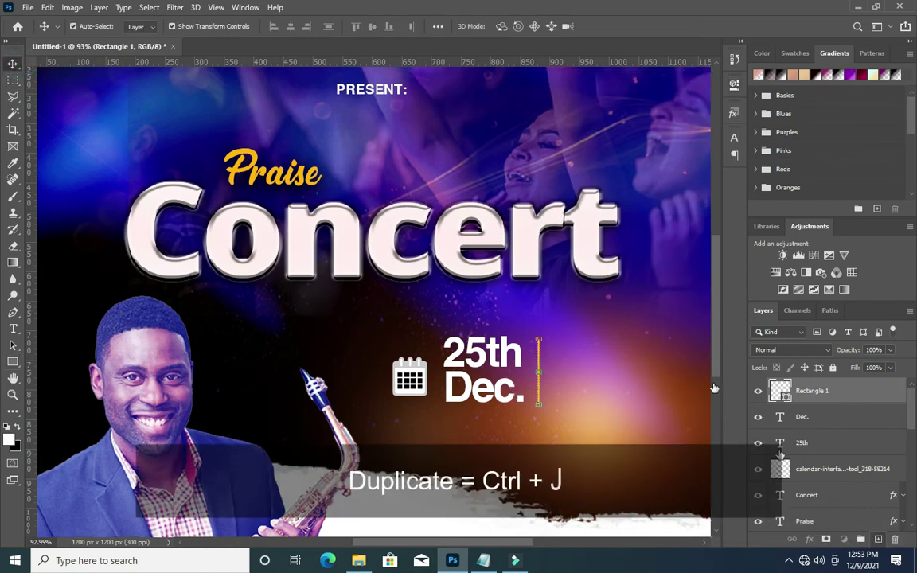
Duplicate the divider bar and set the copy's colour to #ffffff.
key(ctrl+j)
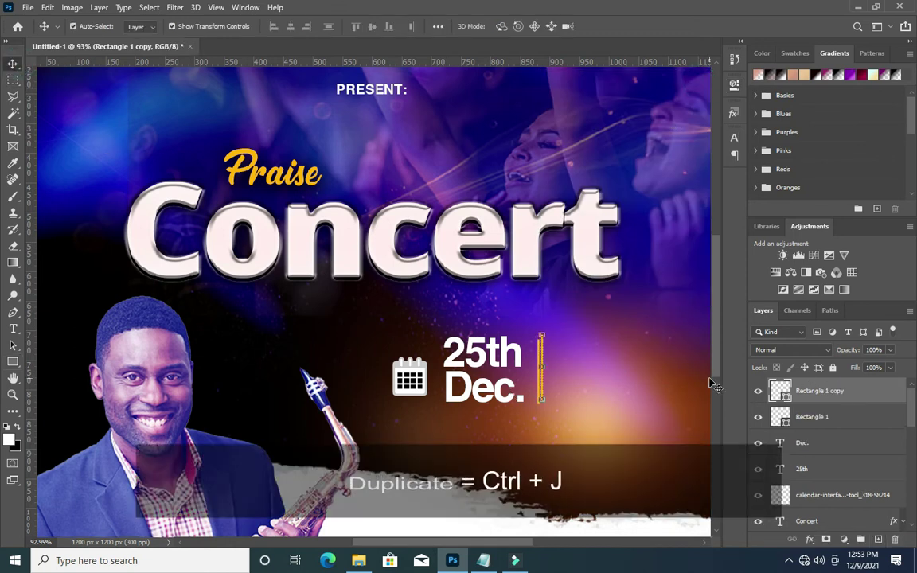
double_click(781, 394)
text(ffffff)
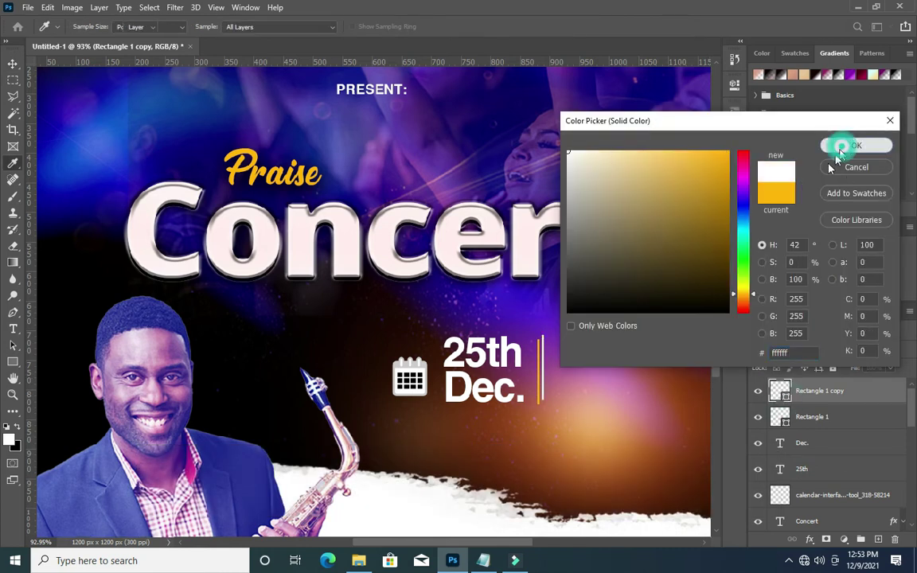
click(842, 151)
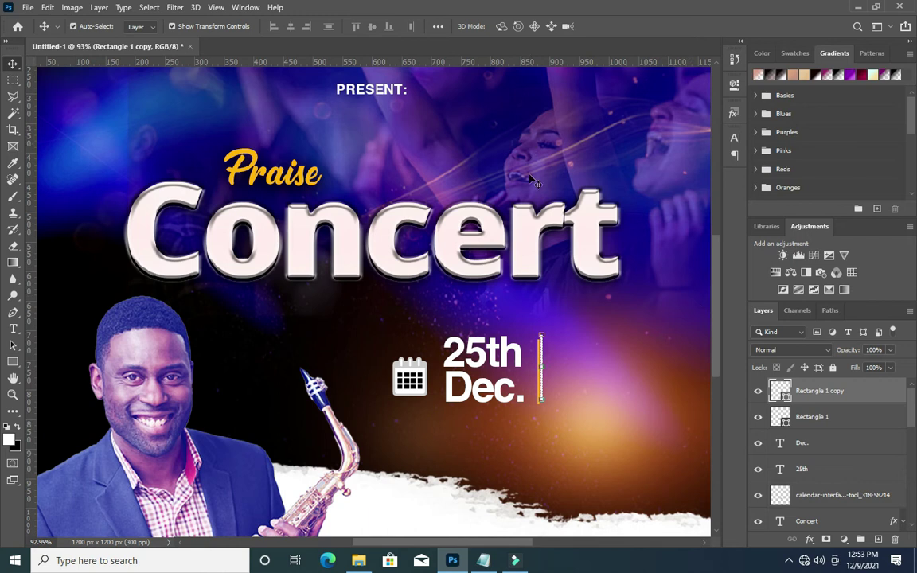
scroll(637, 449, down, 3)
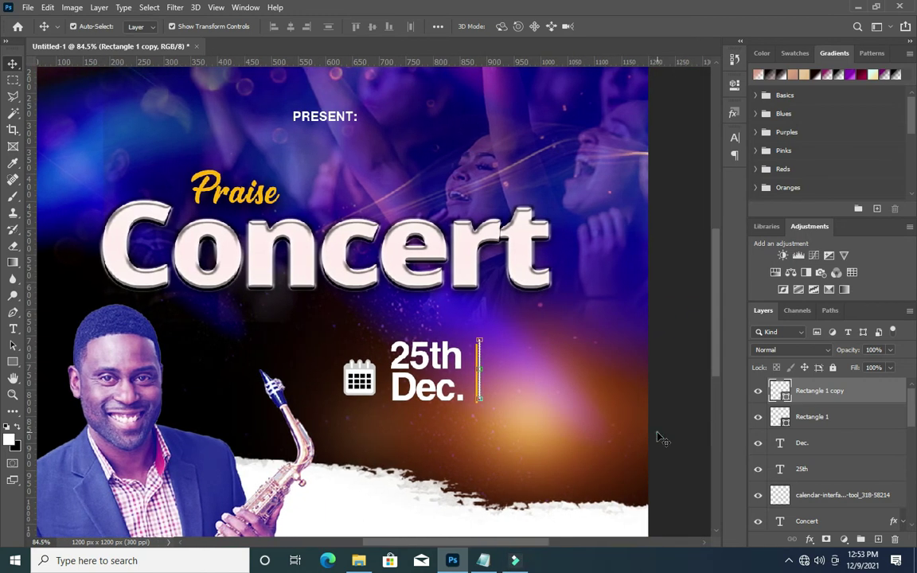
Look up the '10pm' time in the flyer notes.
click(659, 437)
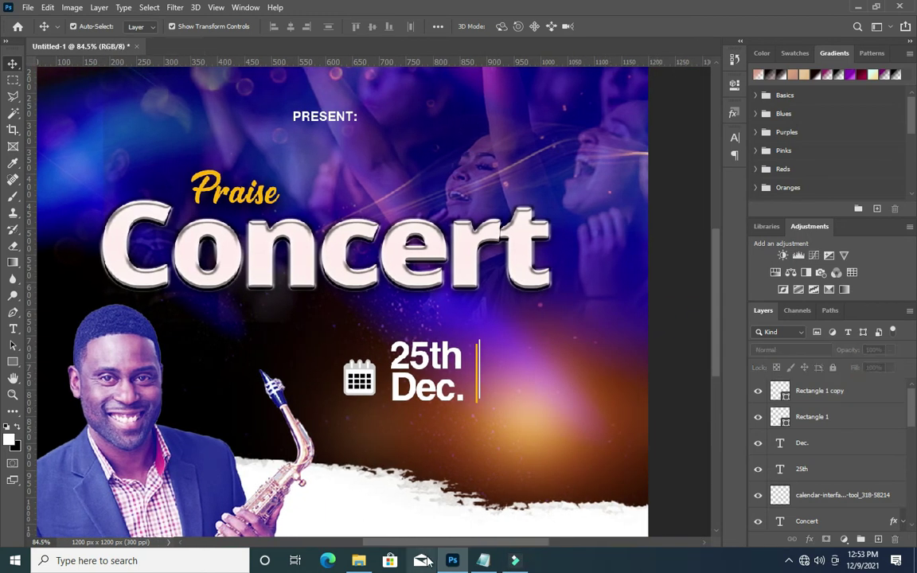
click(483, 561)
drag(181, 299, 150, 298)
click(180, 303)
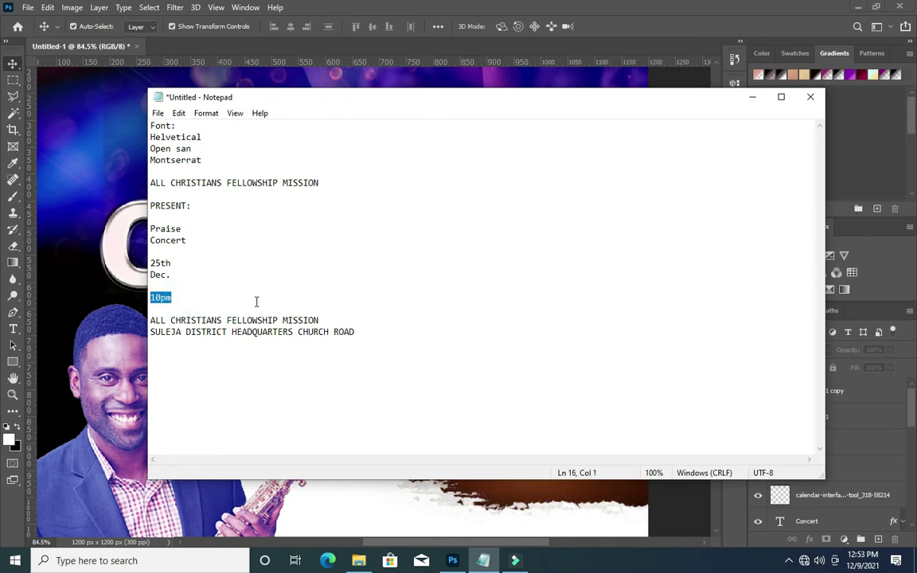
click(751, 97)
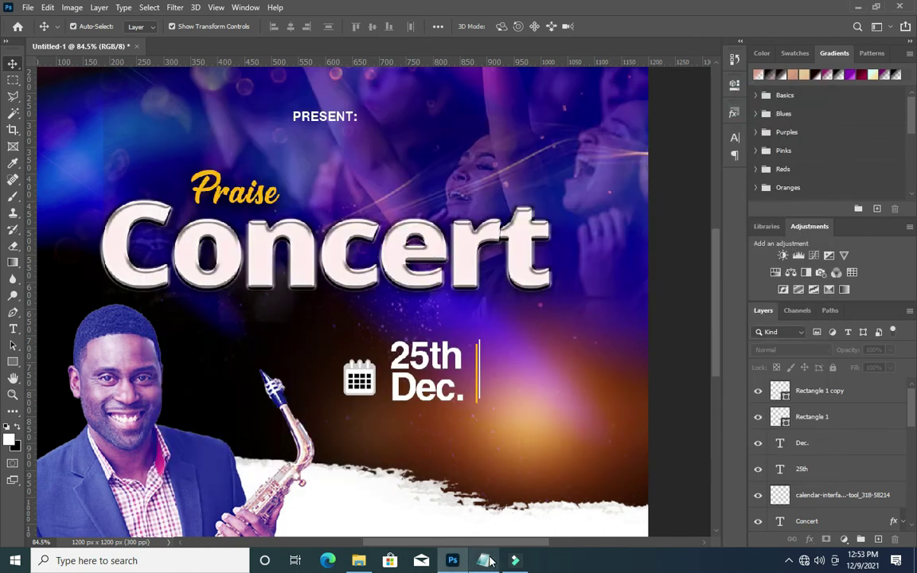
Place the 8004-200 alarm-clock image and scale it to about 7.5% beside the divider.
click(358, 560)
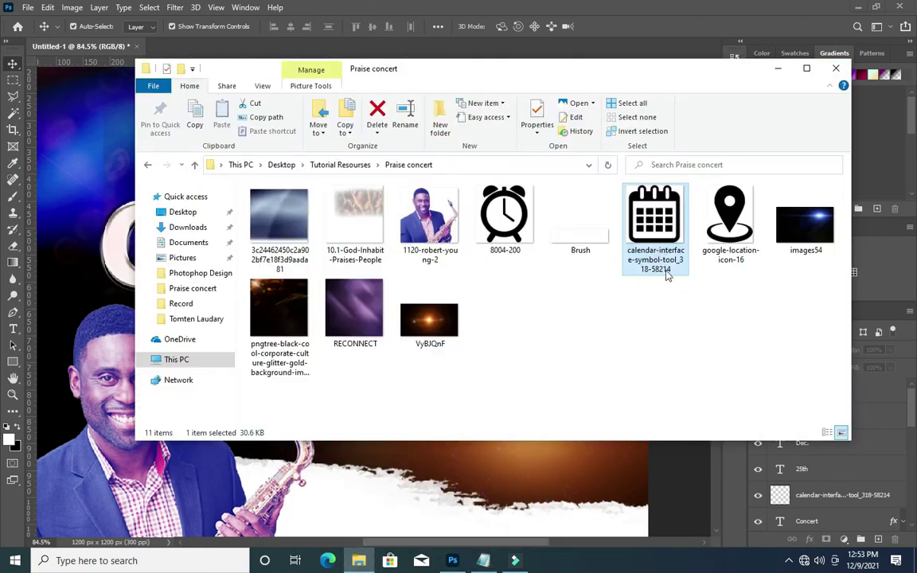
drag(505, 215, 434, 477)
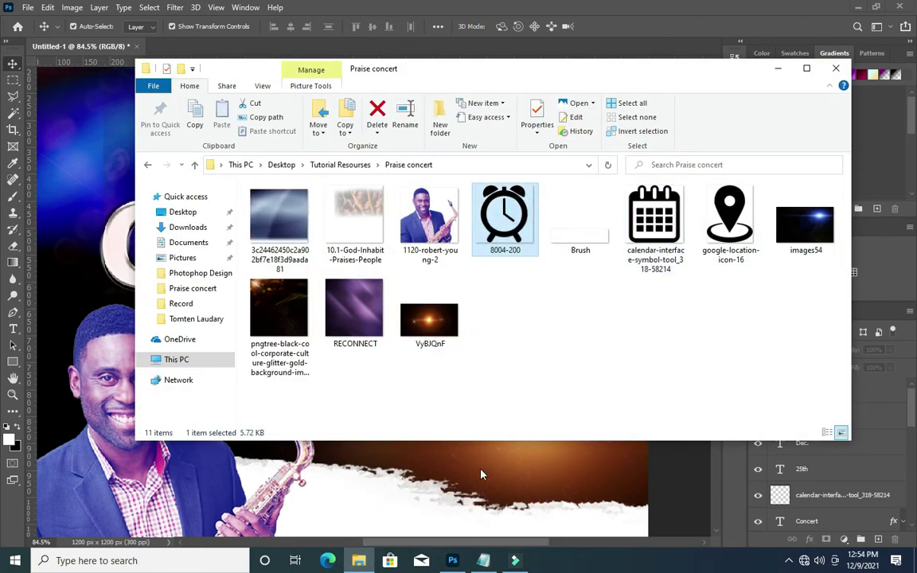
drag(565, 78, 201, 441)
drag(159, 481, 518, 375)
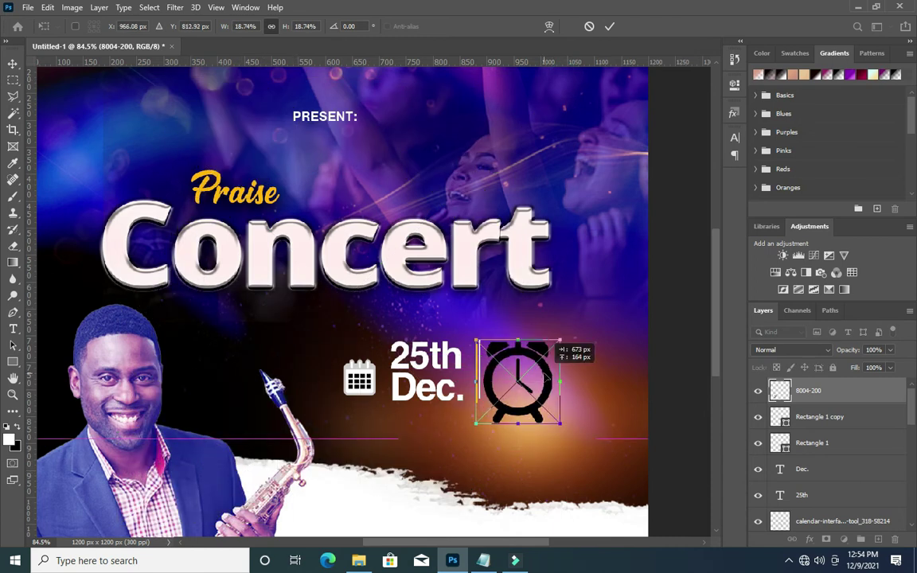
drag(563, 333, 544, 350)
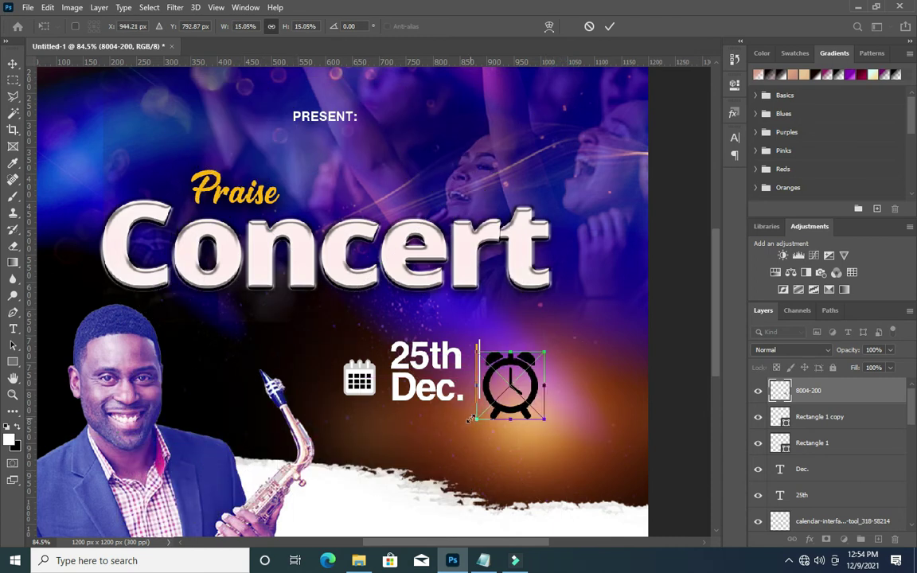
mouse_move(472, 421)
mouse_down()
mouse_move(509, 385)
mouse_move(490, 387)
mouse_up()
alt+scroll(531, 376, up, 2)
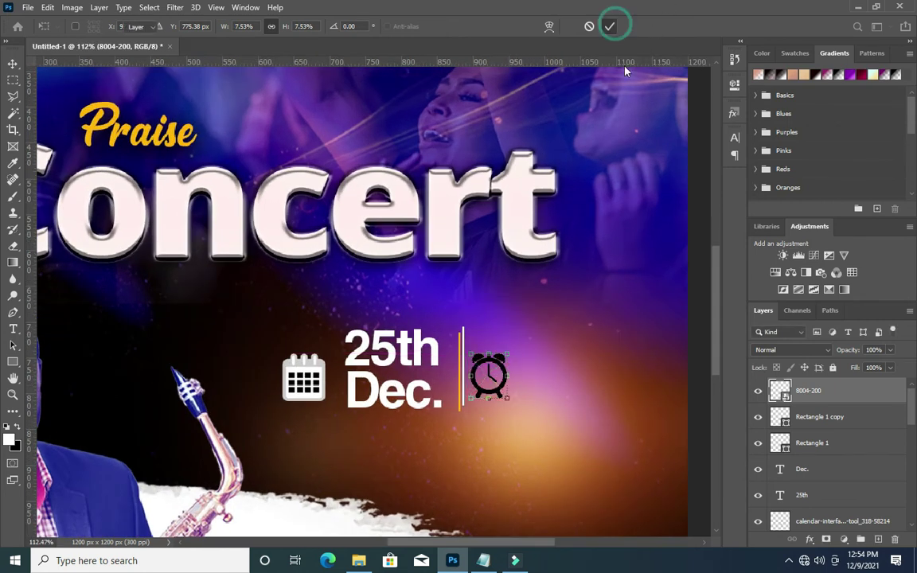
click(609, 26)
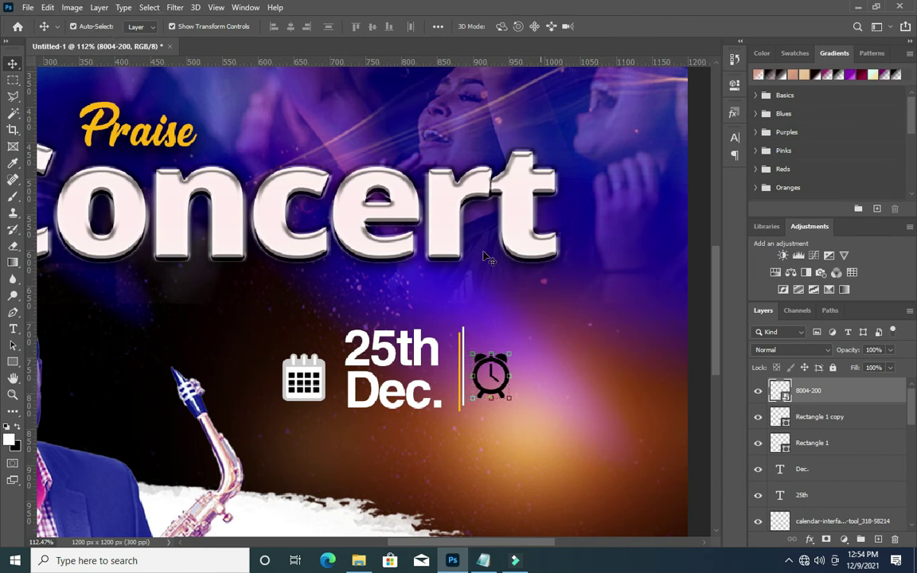
Turn the clock icon white with Hue/Saturation Lightness +100.
click(72, 7)
mouse_move(93, 40)
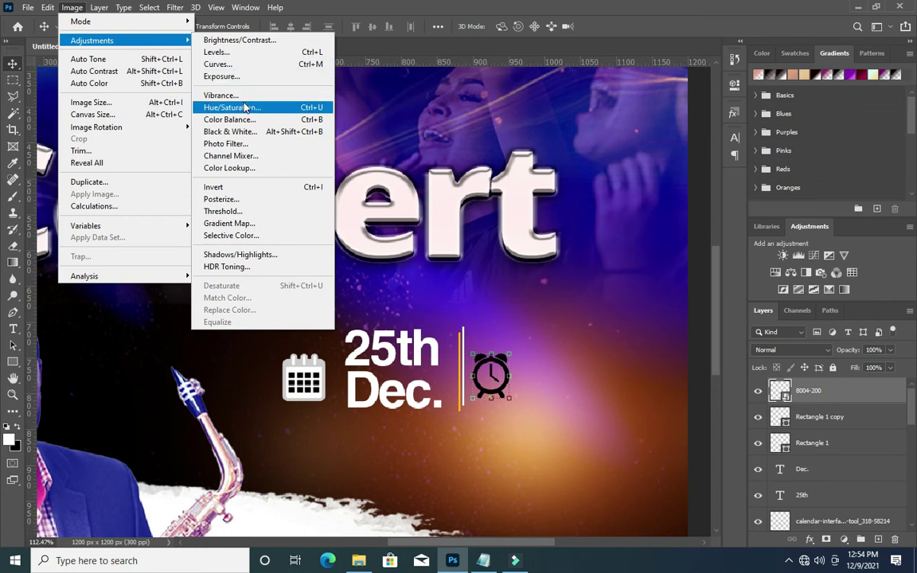
click(247, 107)
drag(422, 245, 485, 245)
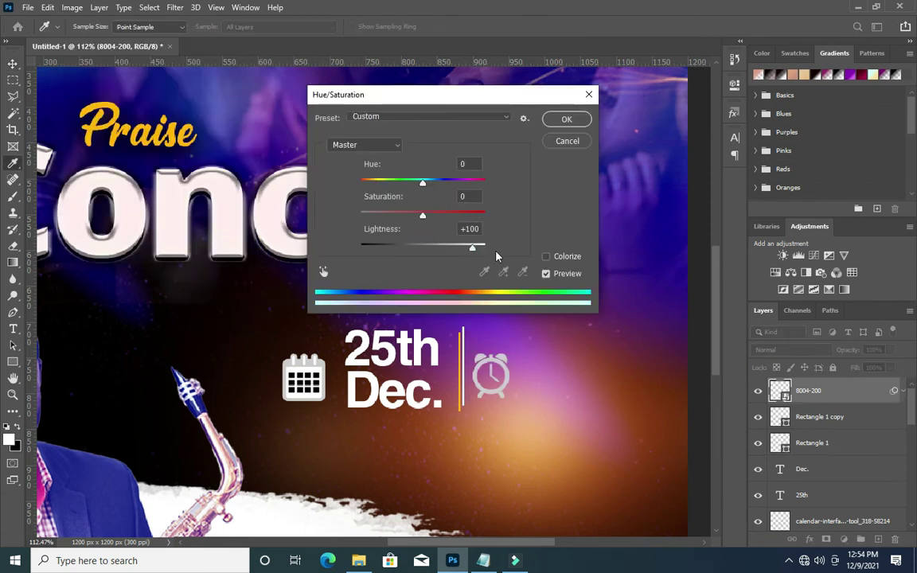
click(567, 119)
key(v)
scroll(548, 287, down, 2)
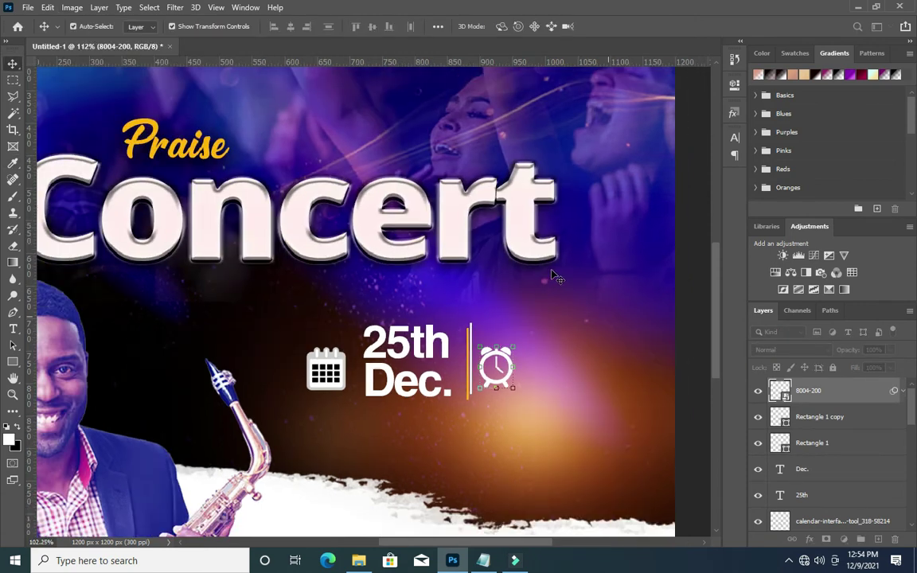
scroll(554, 295, down, 1)
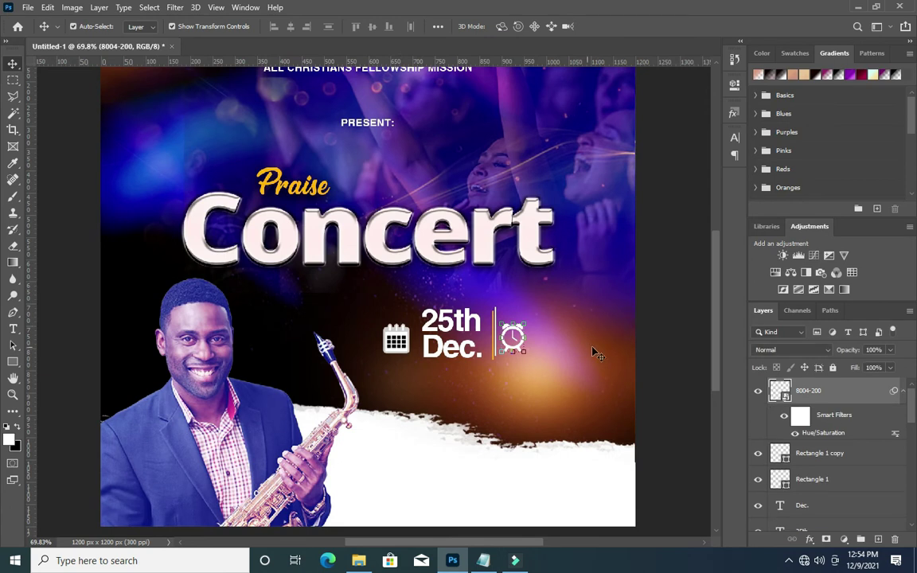
Duplicate the 25th text, move it right of the clock icon and change it to '10pm'.
click(660, 342)
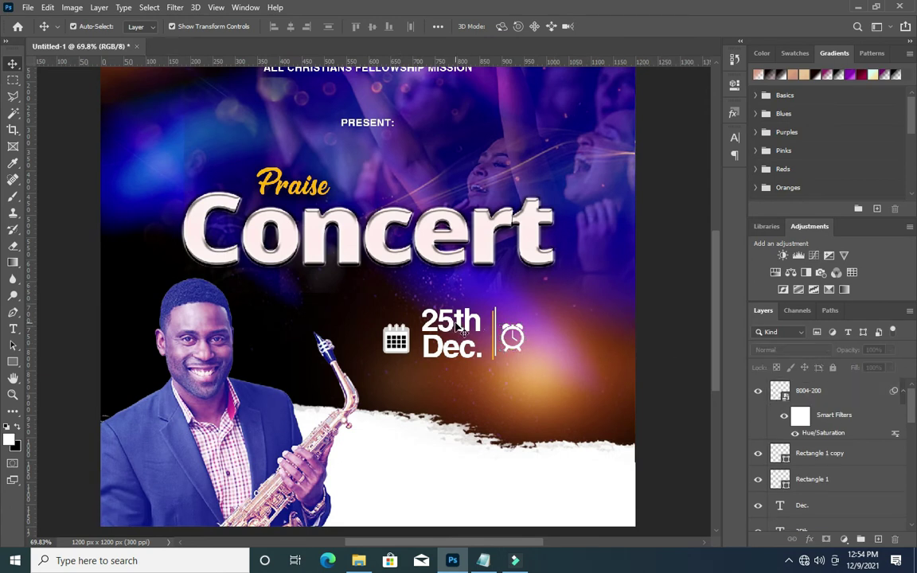
click(460, 330)
key(ctrl+j)
drag(459, 328, 578, 328)
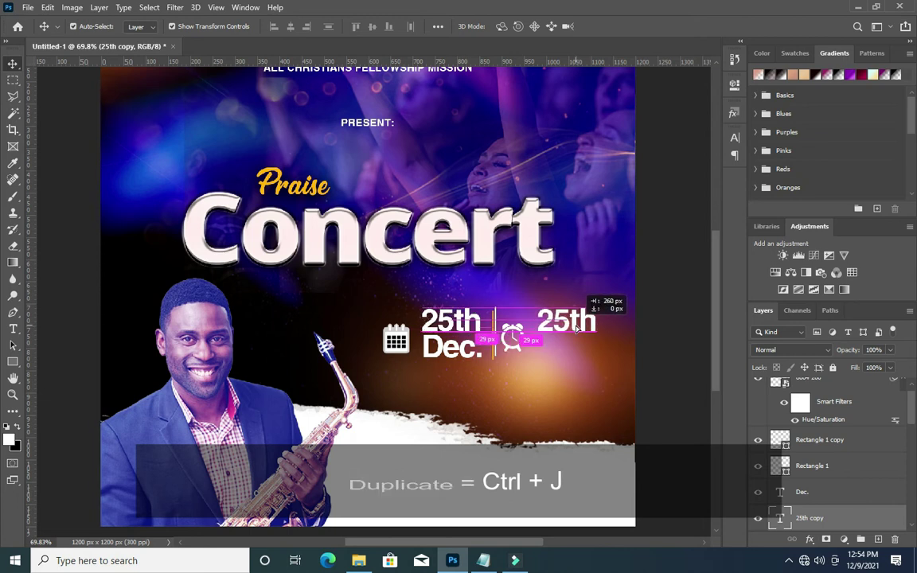
drag(578, 328, 579, 340)
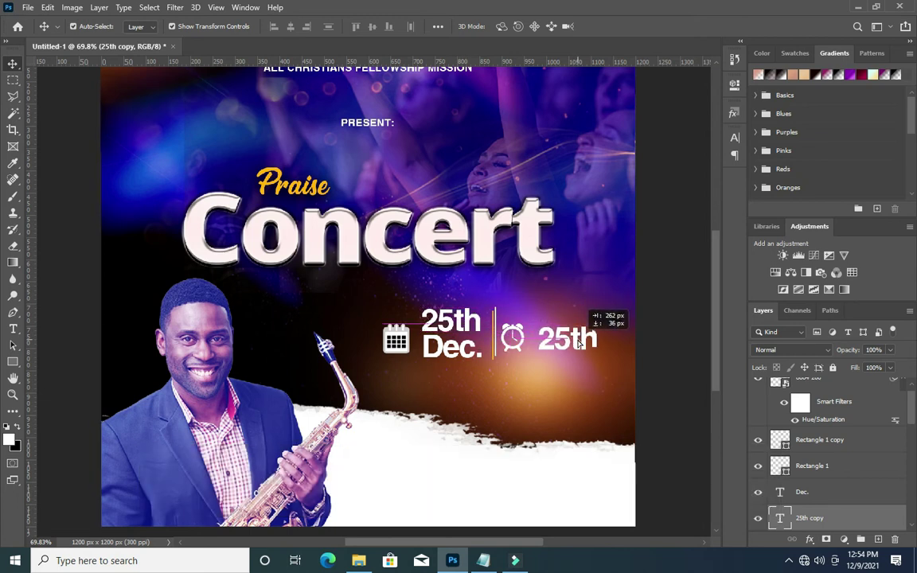
double_click(573, 337)
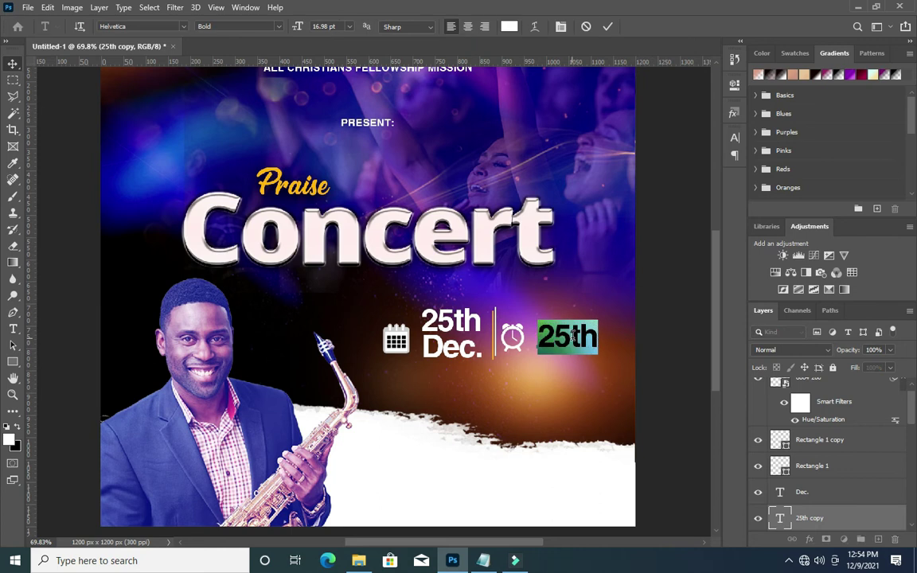
text(10pm)
click(606, 28)
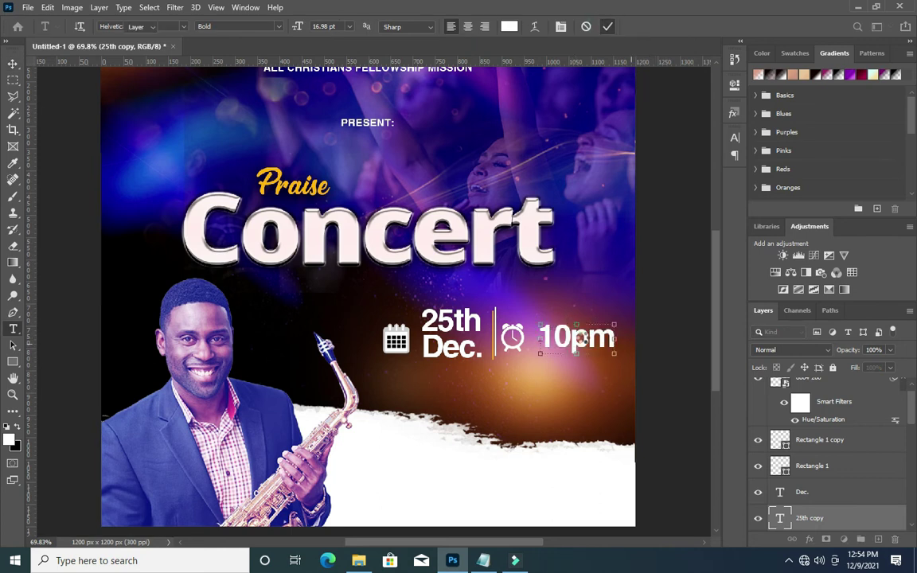
key(v)
drag(580, 343, 579, 347)
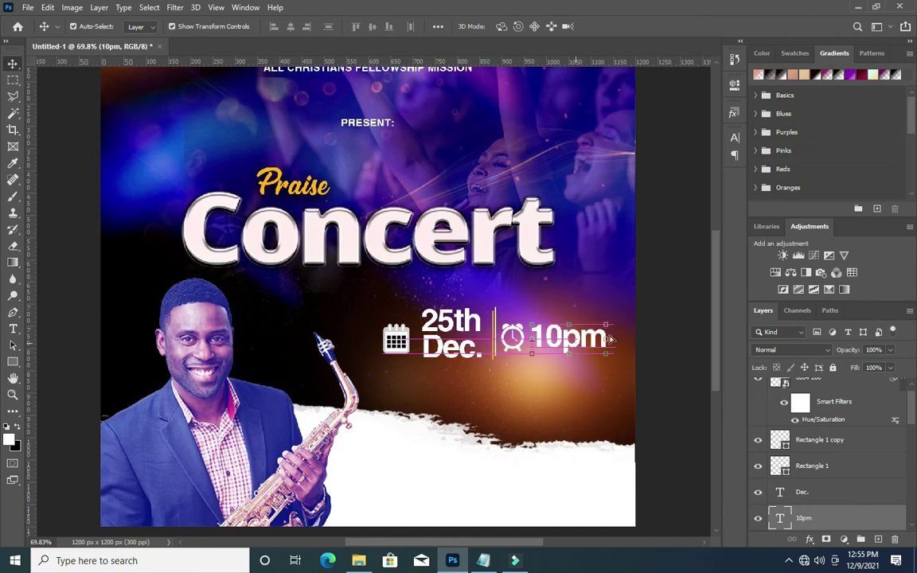
click(649, 183)
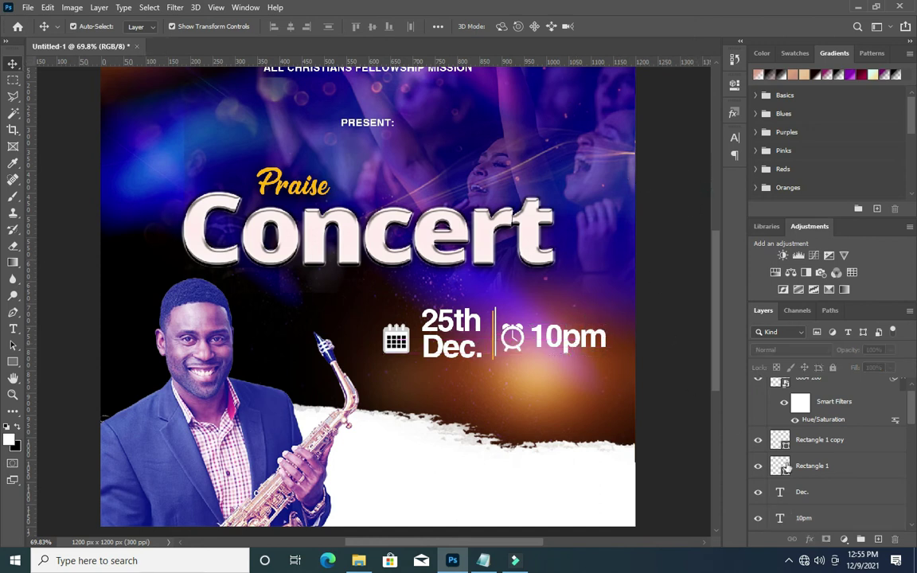
Select the calendar, 25th, Dec., divider, clock and 10pm layers and group them as Group 1.
scroll(835, 475, down, 2)
click(819, 479)
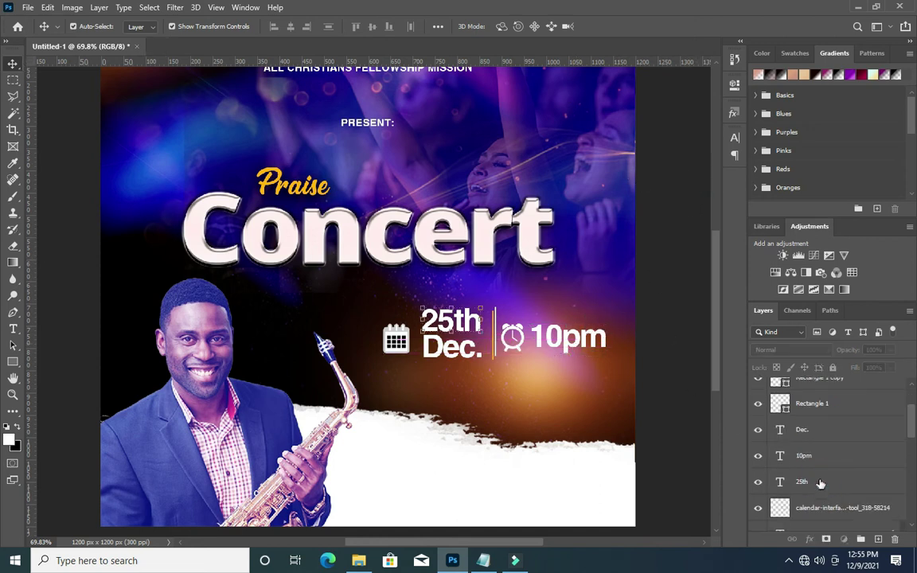
scroll(821, 465, down, 2)
click(821, 450)
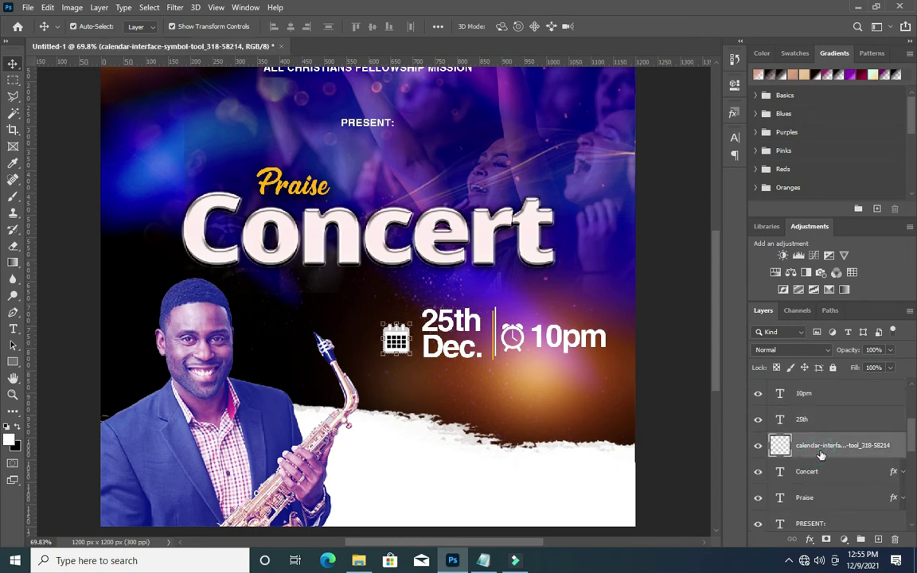
scroll(821, 451, up, 5)
click(903, 391)
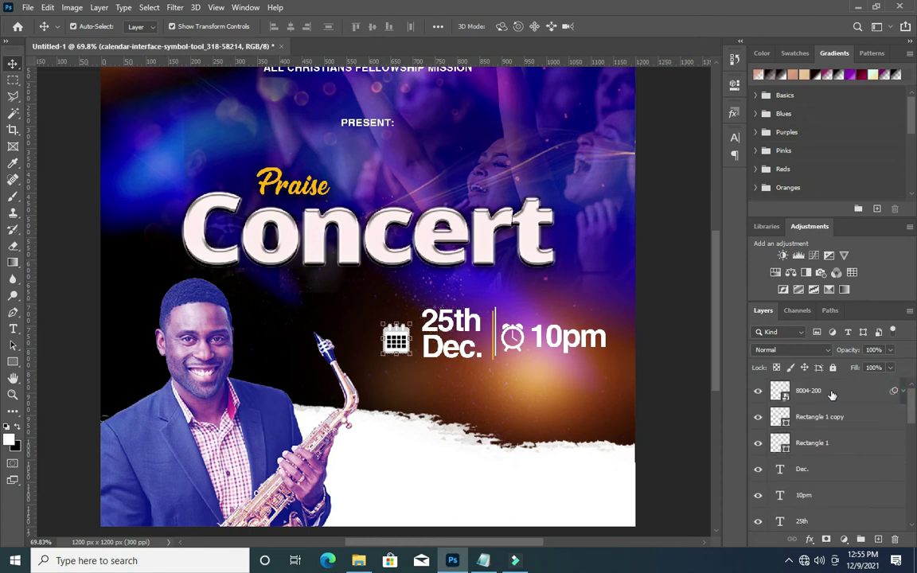
shift+click(832, 394)
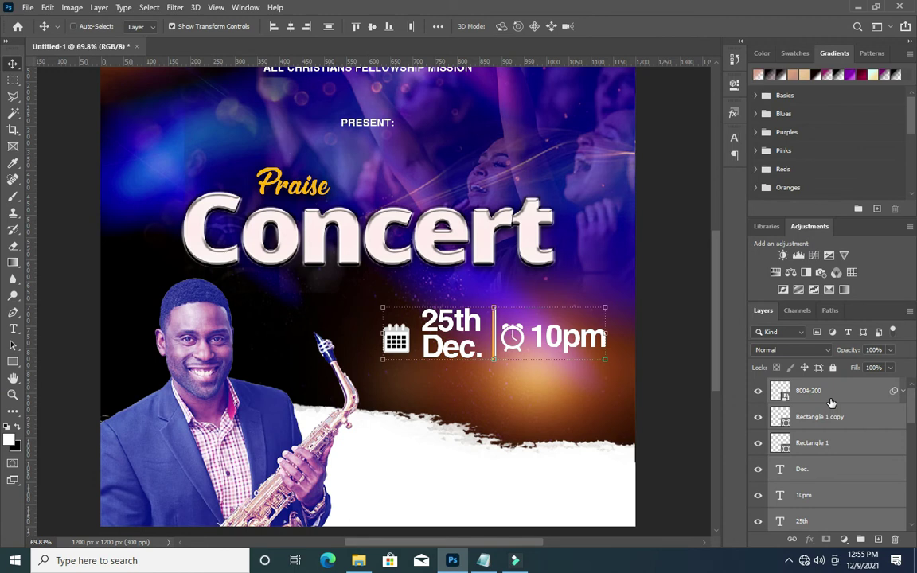
key(ctrl+g)
double_click(806, 385)
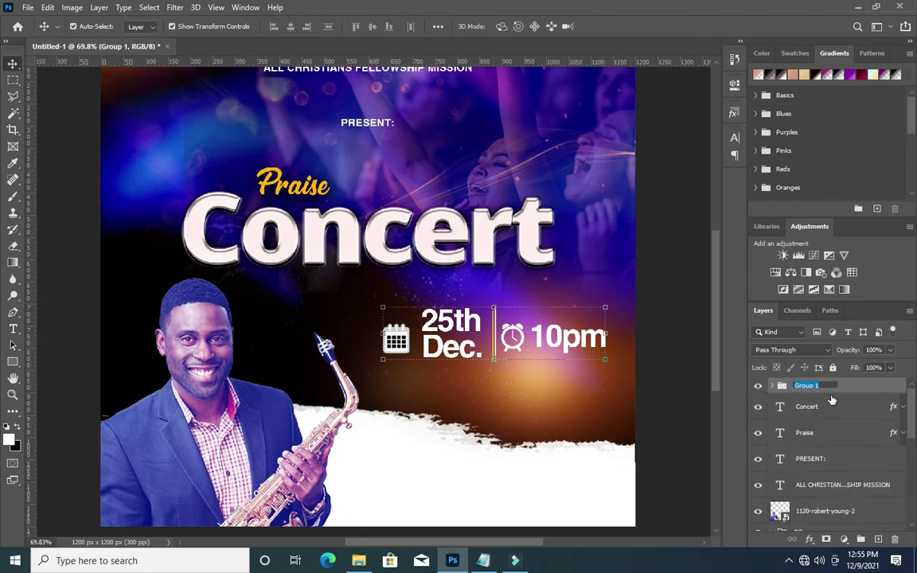
Name the group DATE AND TIME and scale the date-and-time block slightly smaller.
text(DATE AND TIME)
key(Return)
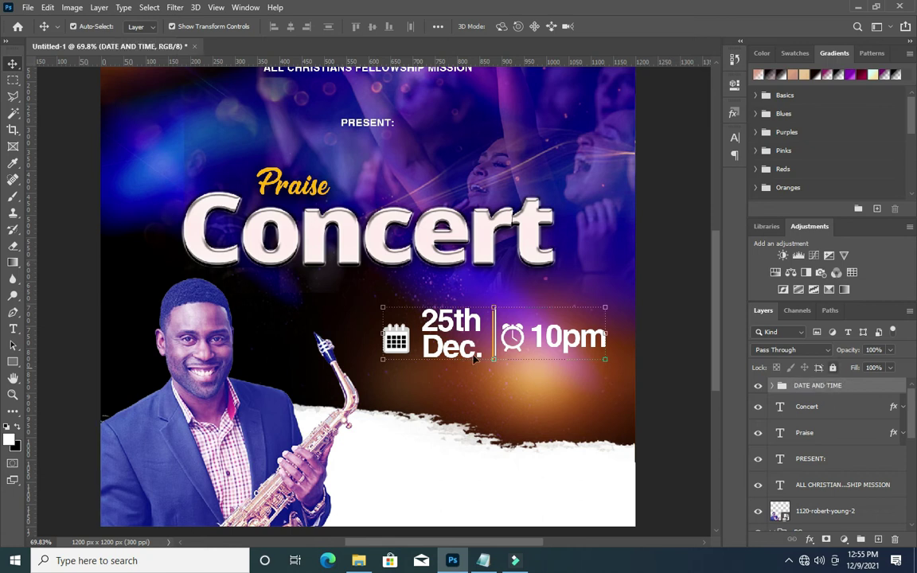
drag(605, 361, 556, 348)
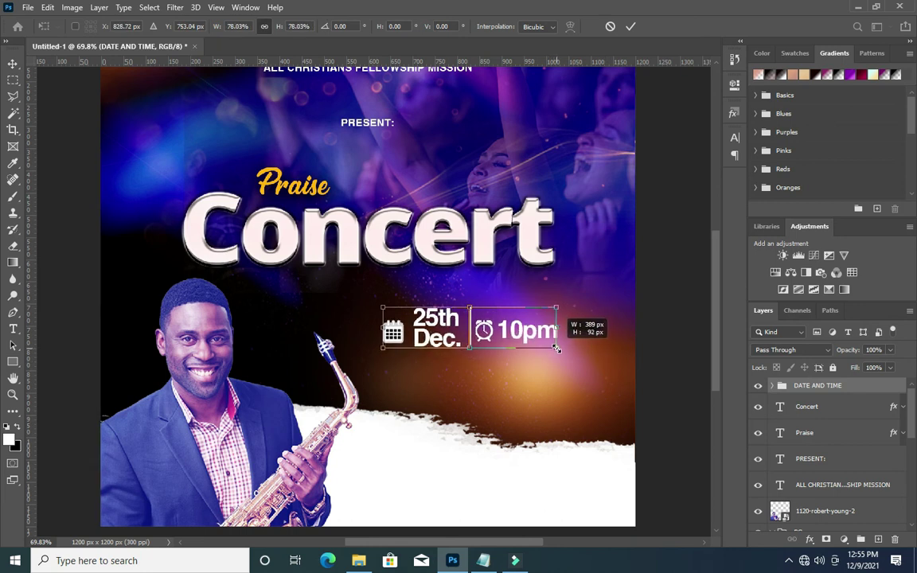
drag(556, 349, 555, 347)
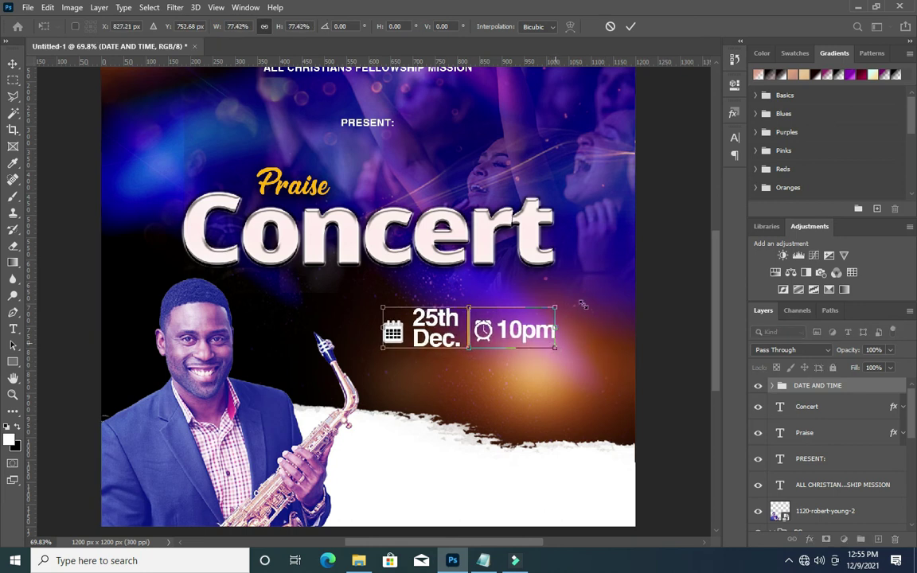
drag(382, 352, 363, 353)
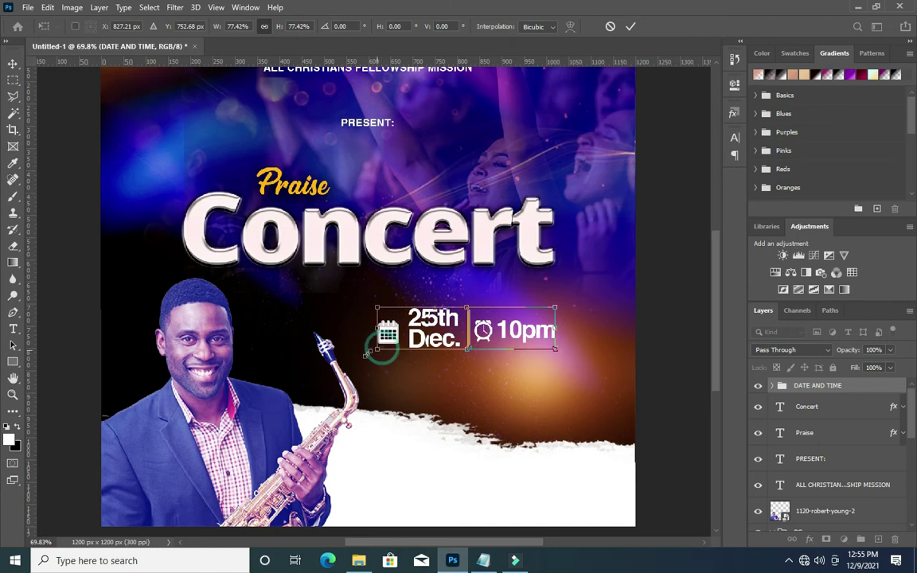
click(675, 198)
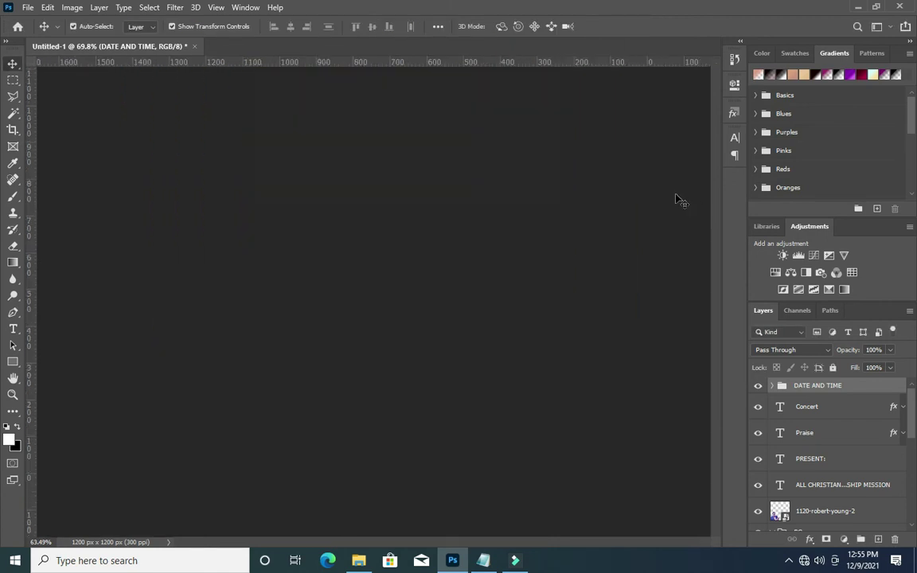
scroll(669, 222, down, 3)
scroll(669, 221, up, 2)
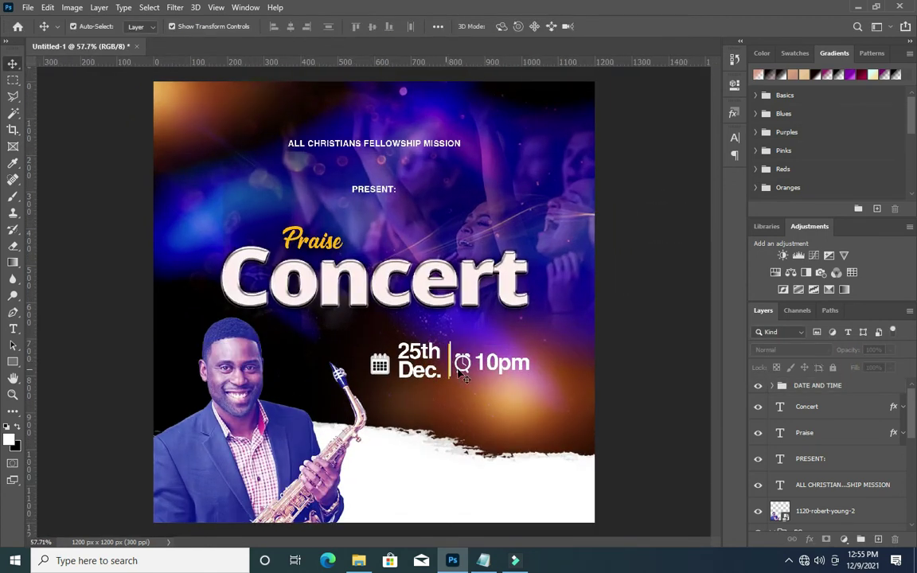
Add a Drop Shadow effect to the DATE AND TIME group.
click(809, 388)
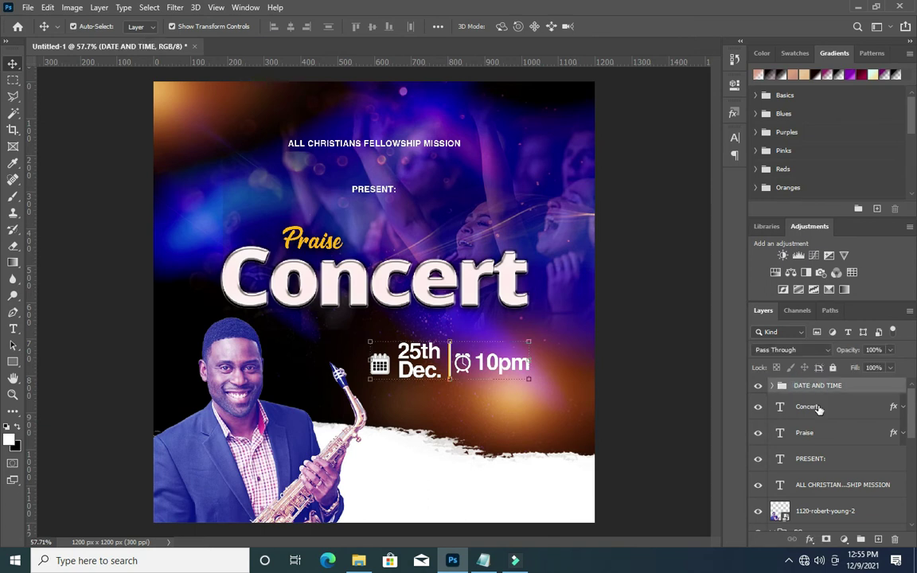
click(809, 540)
click(827, 537)
mouse_move(585, 141)
mouse_down()
mouse_move(733, 151)
mouse_move(680, 164)
mouse_up()
key(Return)
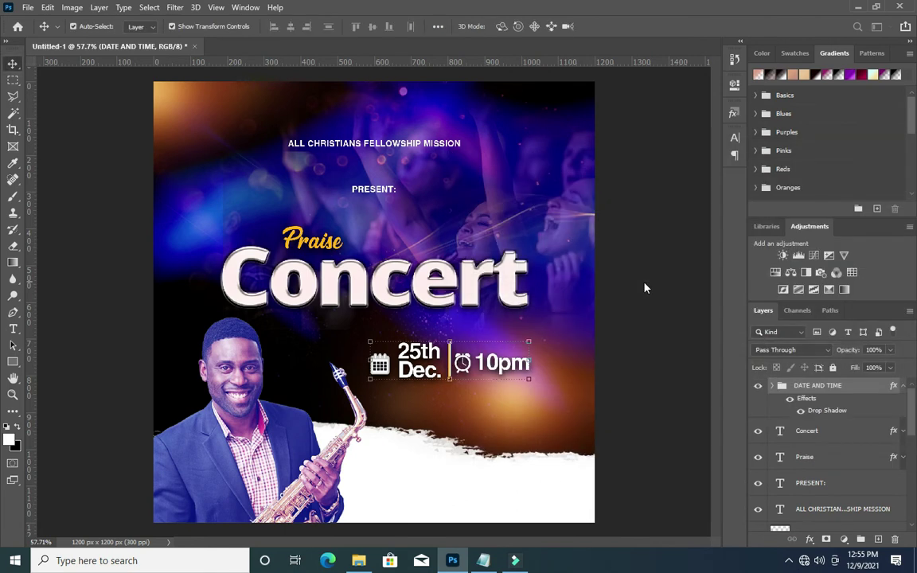
scroll(657, 256, down, 1)
scroll(531, 374, up, 1)
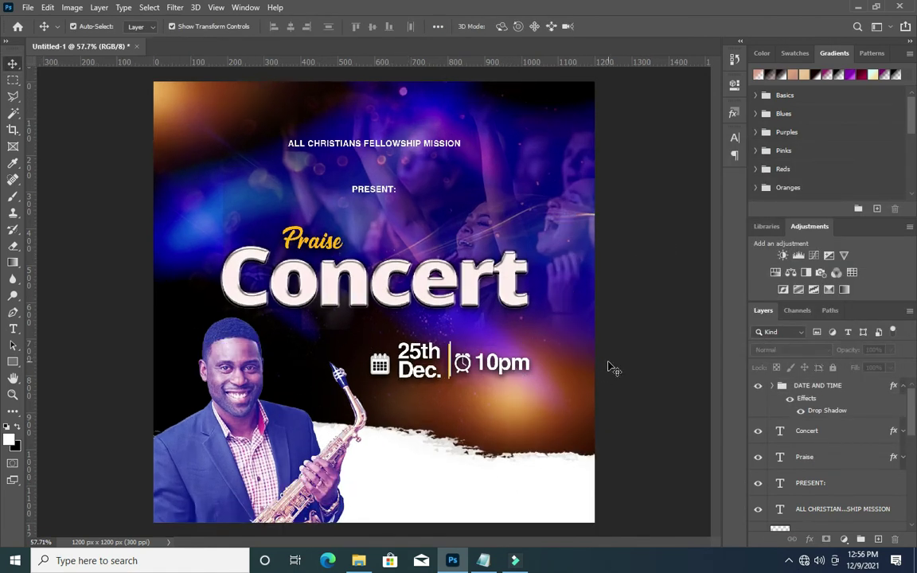
scroll(493, 422, down, 1)
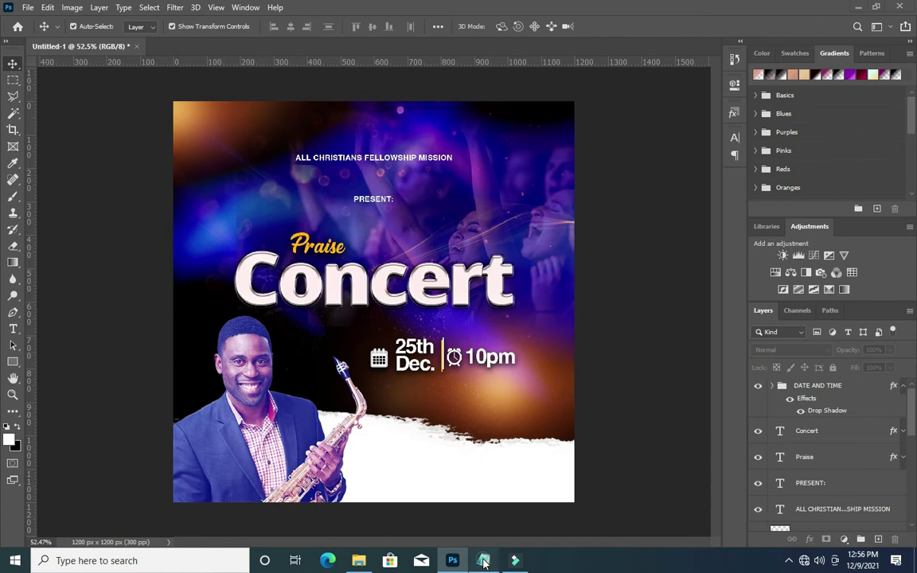
Copy the mission name and address lines from Notepad and drag the location icon onto the flyer.
click(482, 561)
drag(354, 331, 151, 320)
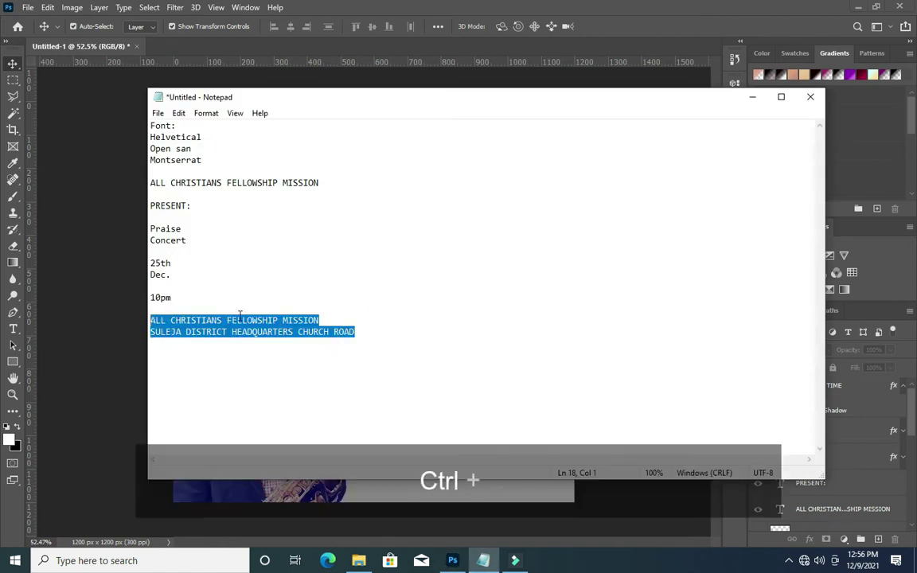
click(752, 96)
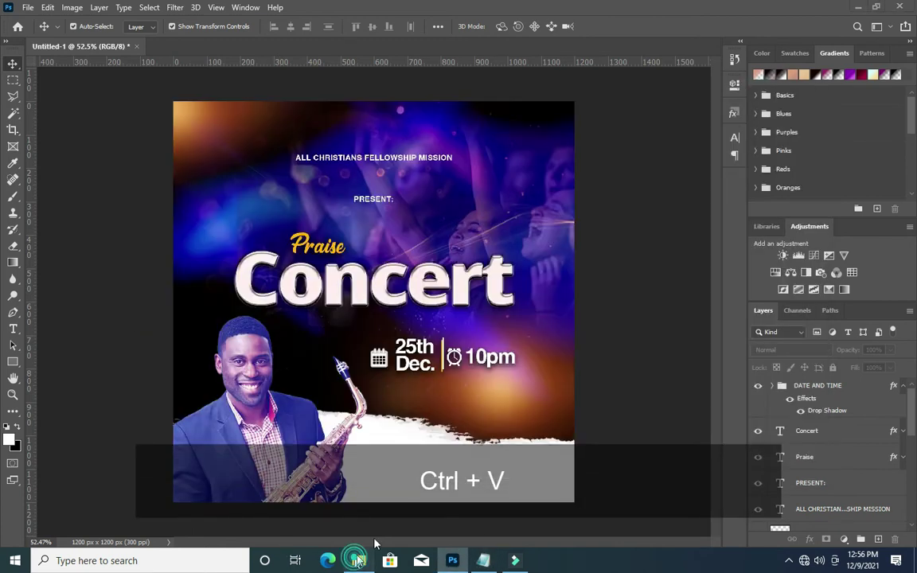
click(358, 560)
drag(714, 231, 522, 491)
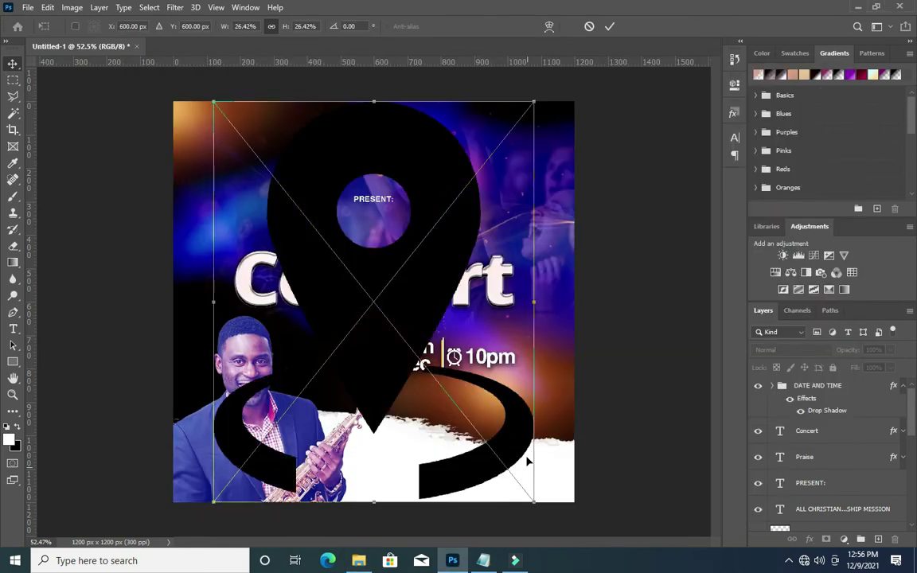
Shrink the placed location-pin icon and position it in the white strip below the date and time.
mouse_move(533, 100)
mouse_down()
mouse_move(257, 460)
mouse_move(380, 463)
mouse_up()
scroll(390, 465, up, 2)
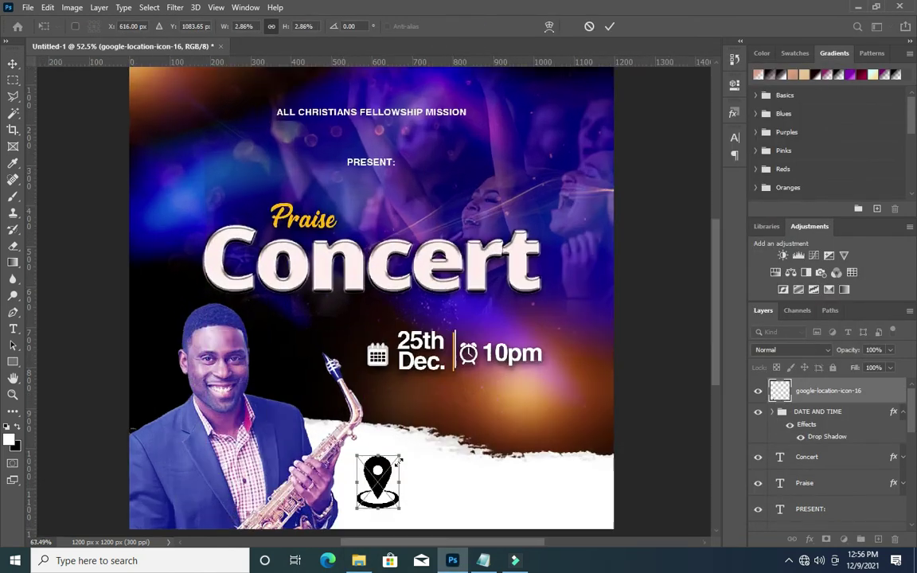
scroll(390, 465, up, 3)
drag(715, 379, 716, 405)
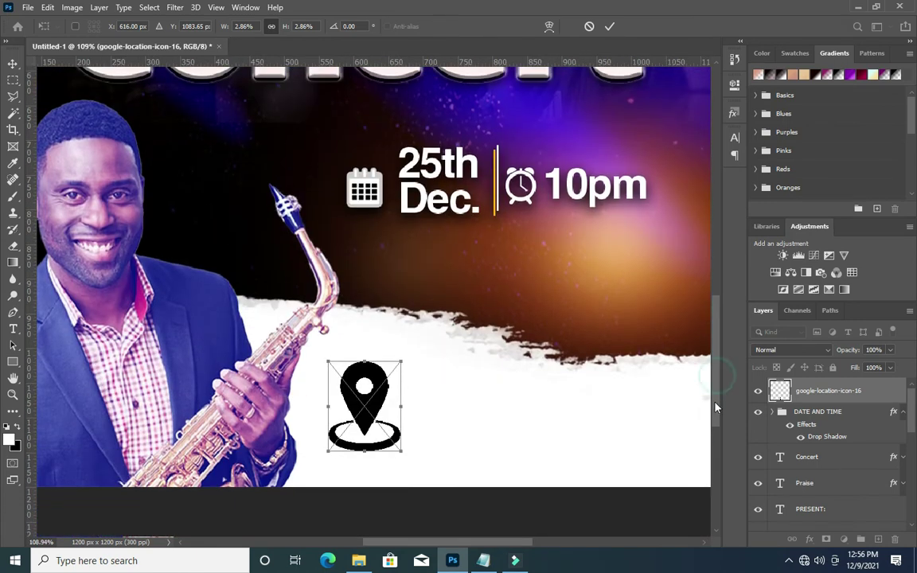
drag(371, 409, 382, 412)
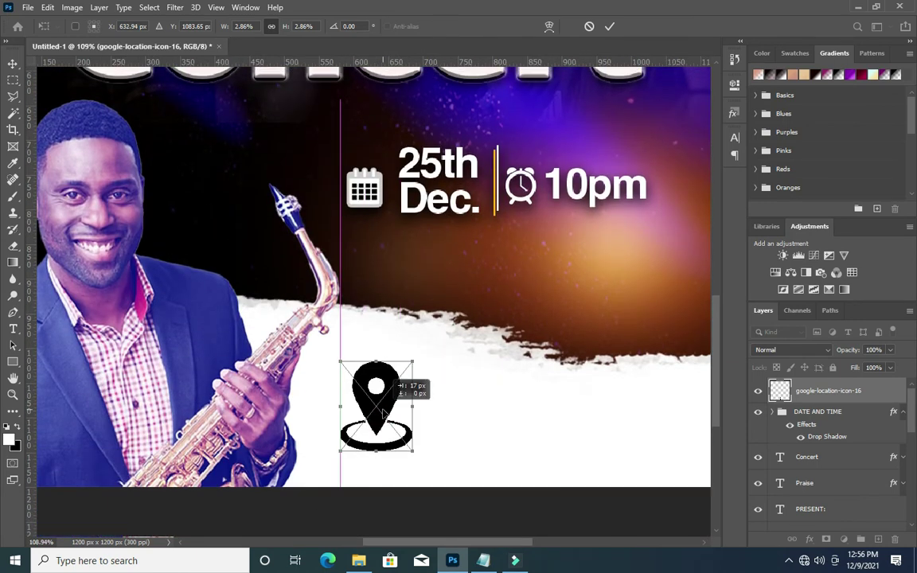
mouse_move(340, 448)
mouse_down()
mouse_move(404, 385)
mouse_move(396, 419)
mouse_up()
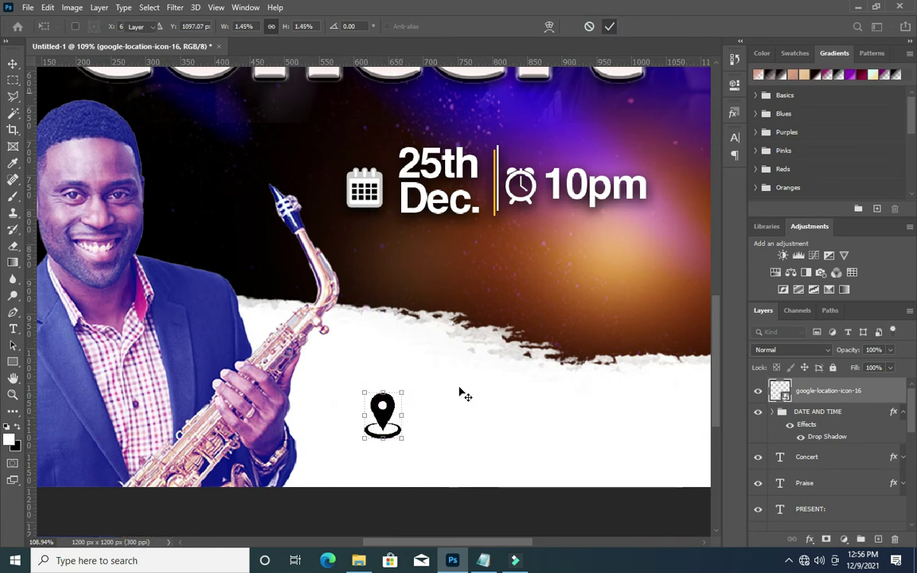
key(Return)
alt+scroll(416, 364, down, 2)
drag(406, 385, 401, 390)
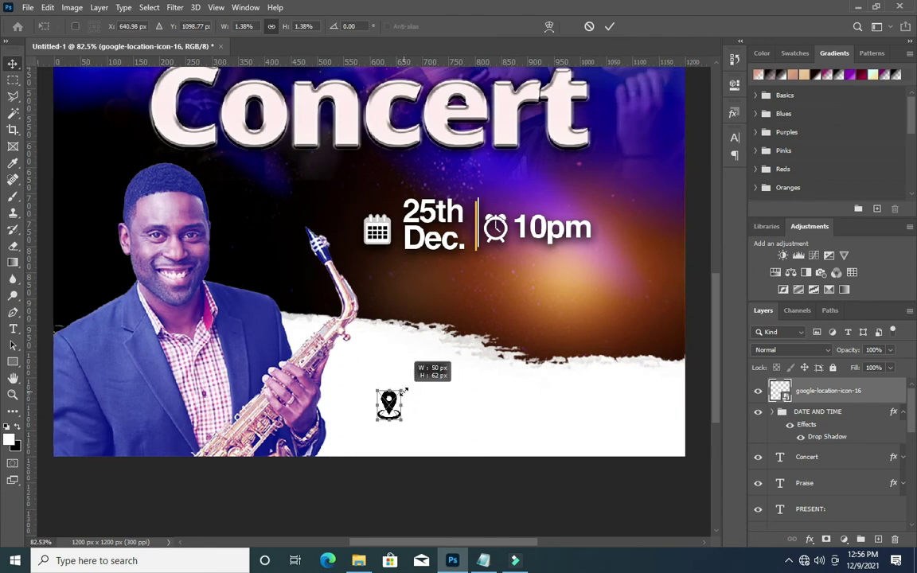
click(609, 26)
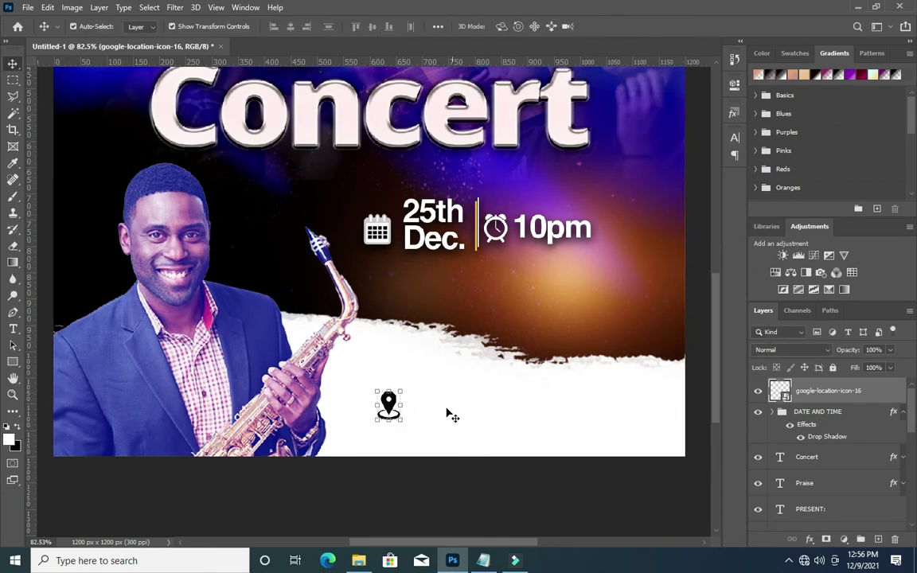
alt+scroll(447, 414, up, 2)
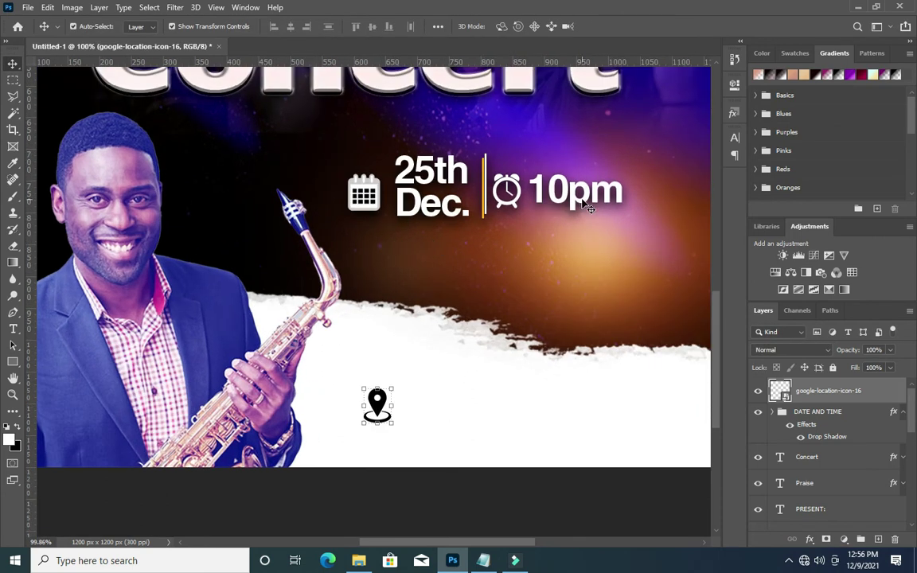
alt+scroll(589, 206, down, 1)
Duplicate the 10pm text beside the location pin and stack it above the icon layer.
ctrl+click(589, 206)
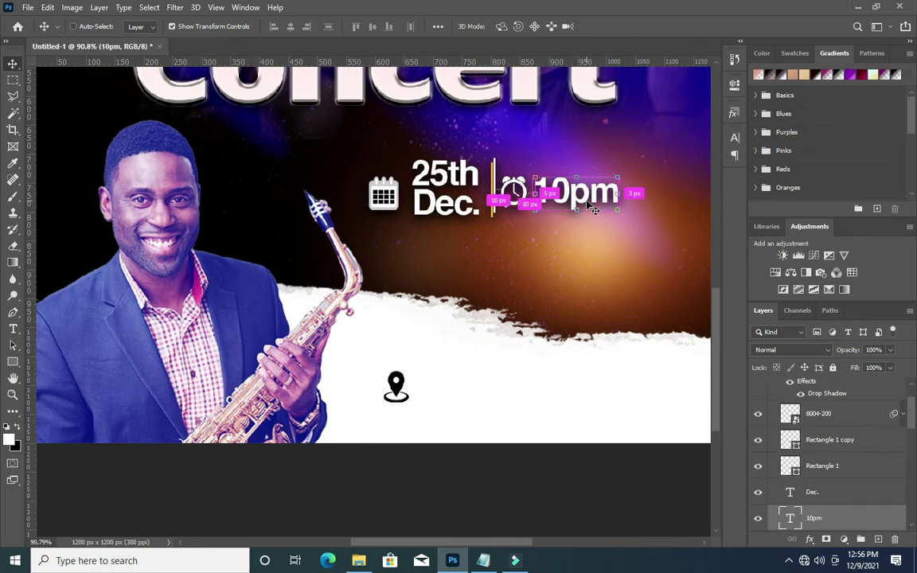
drag(593, 210, 468, 402)
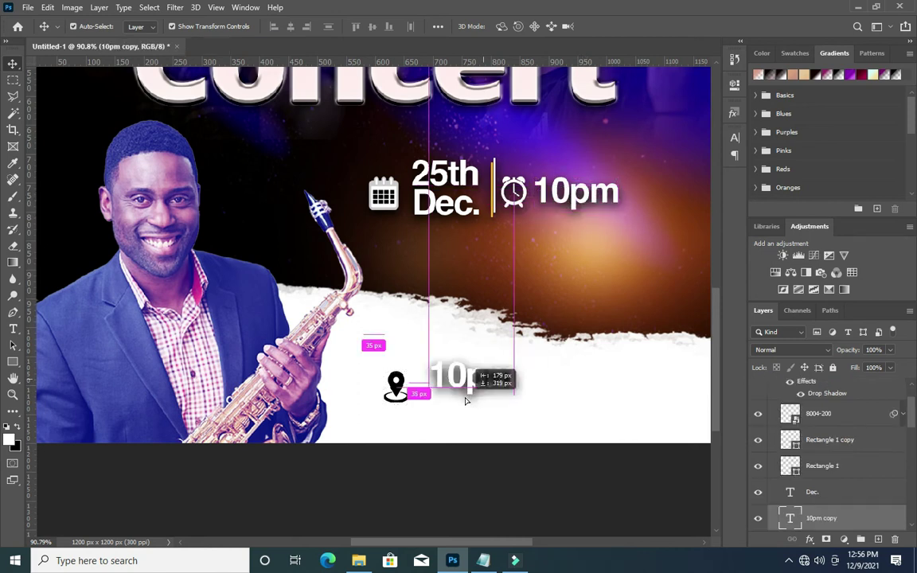
drag(468, 401, 481, 397)
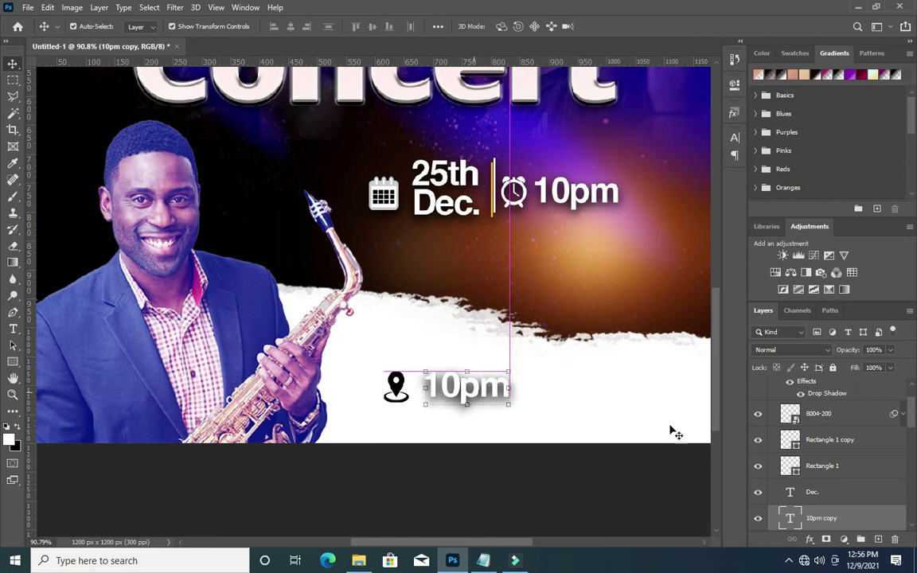
drag(852, 522, 848, 359)
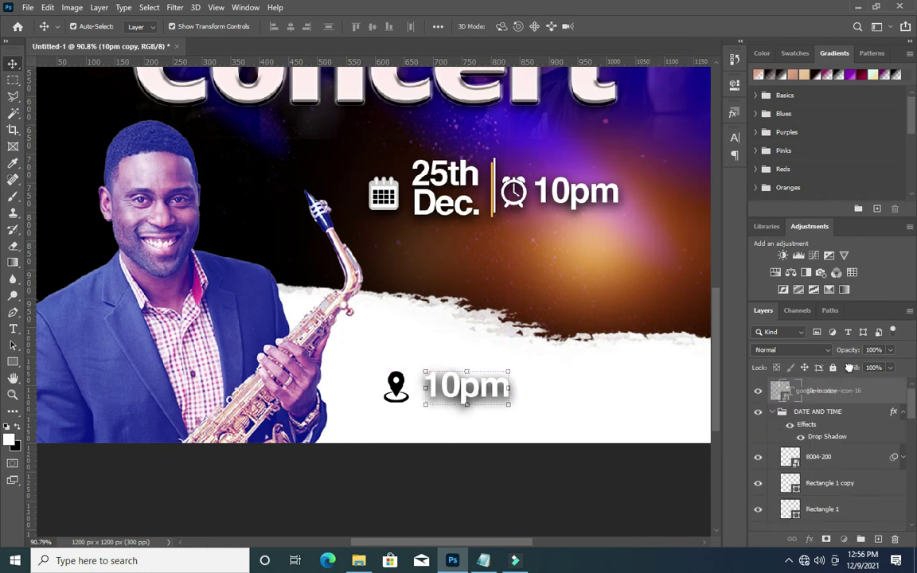
drag(848, 362, 835, 387)
click(774, 438)
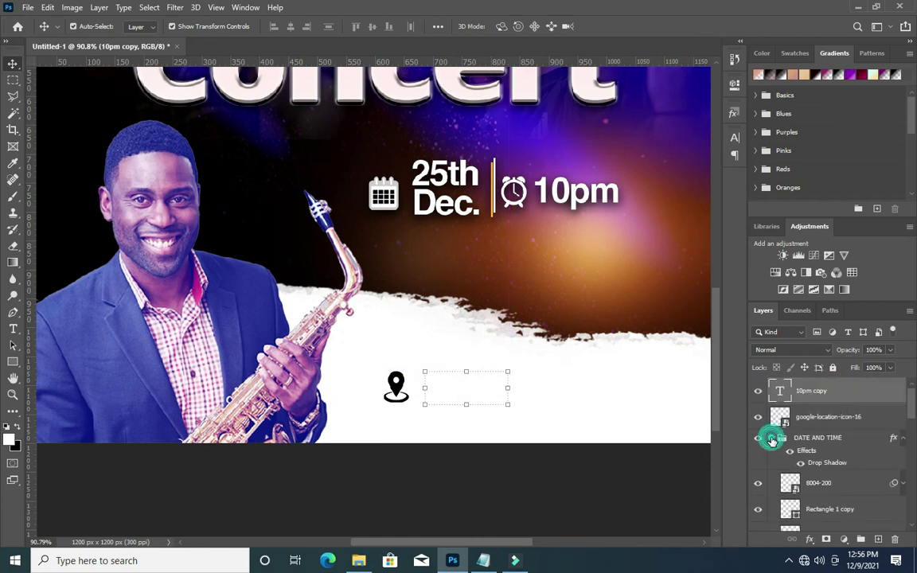
click(903, 440)
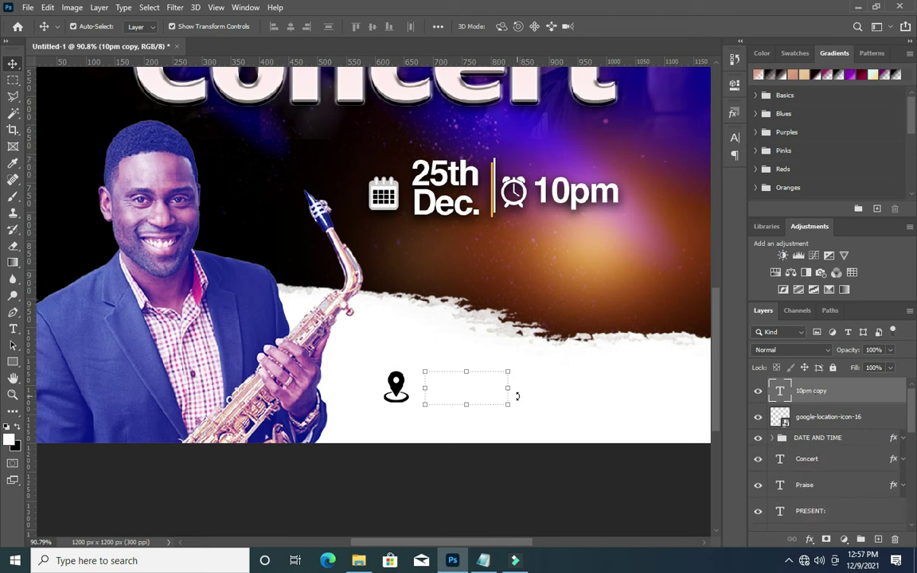
Fine-tune the copied text's position and replace its 10pm content with the address.
click(465, 371)
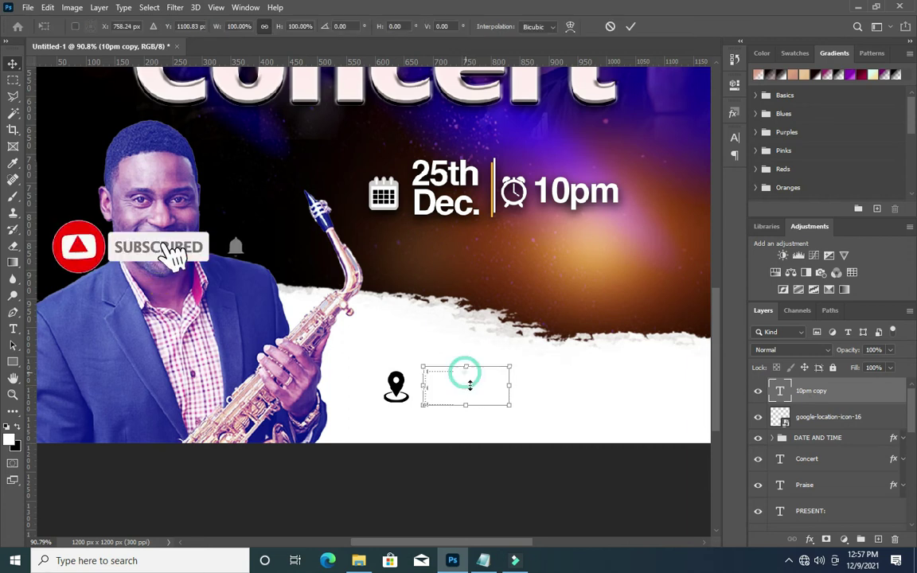
drag(469, 396, 471, 394)
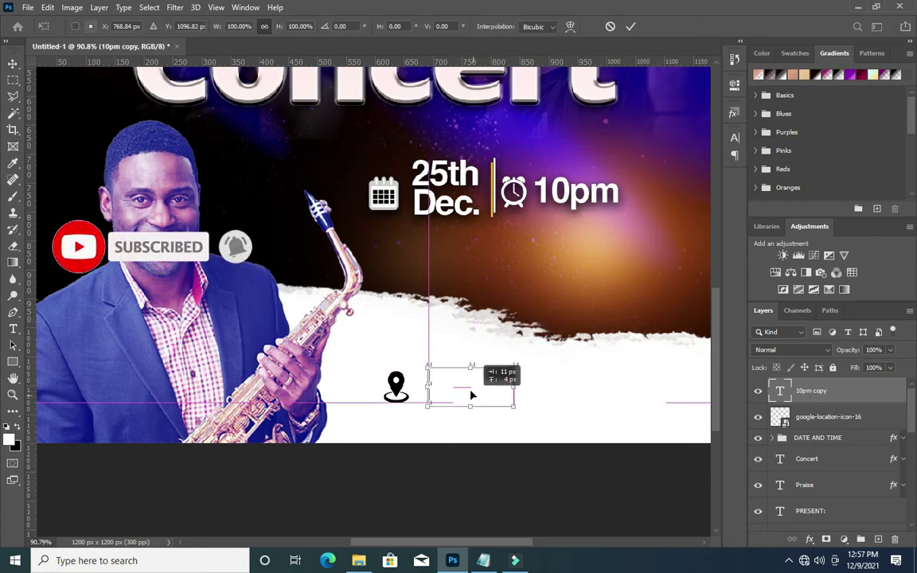
drag(473, 395, 470, 396)
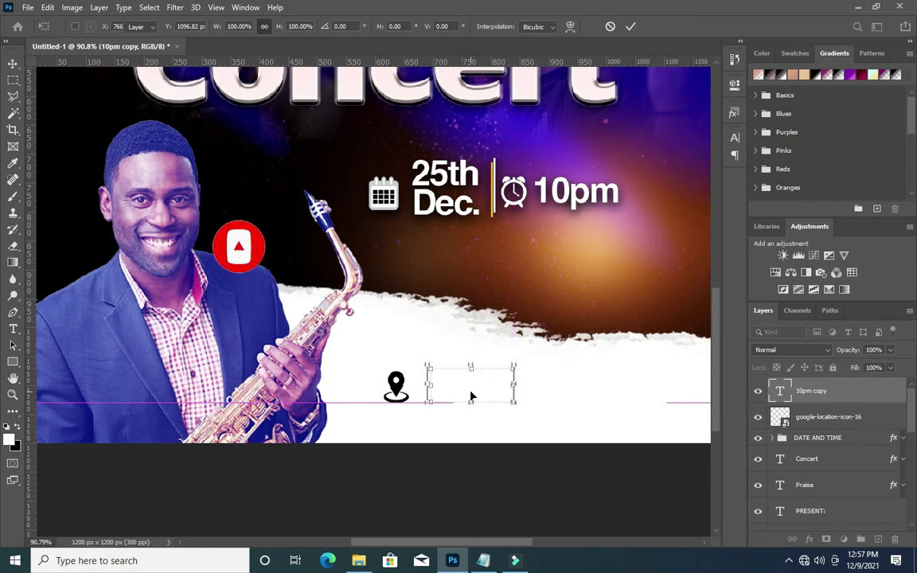
key(Return)
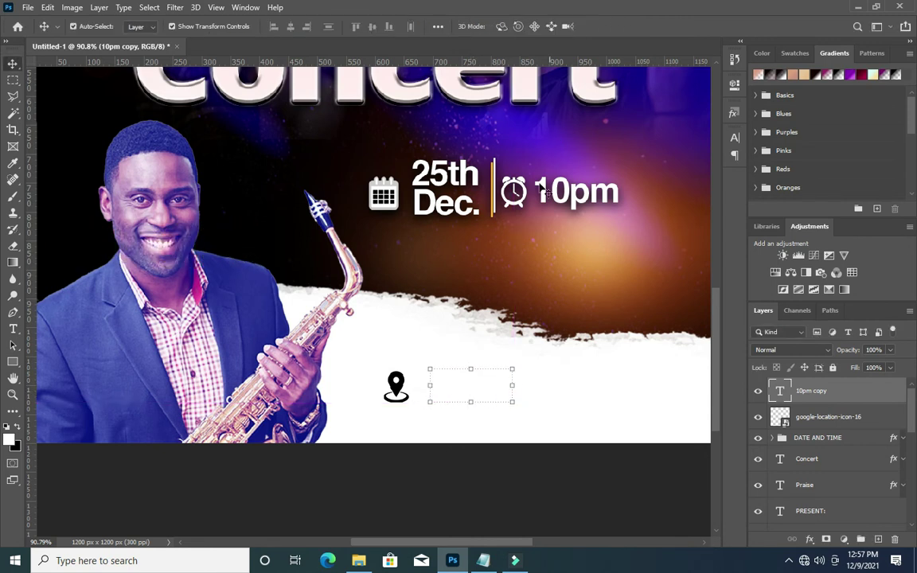
double_click(475, 387)
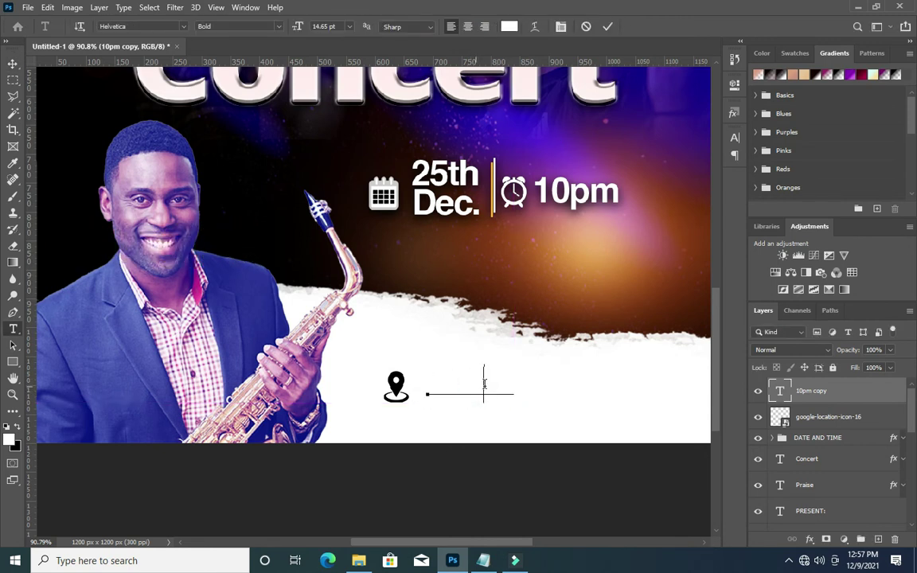
key(ctrl+a)
key(BackSpace)
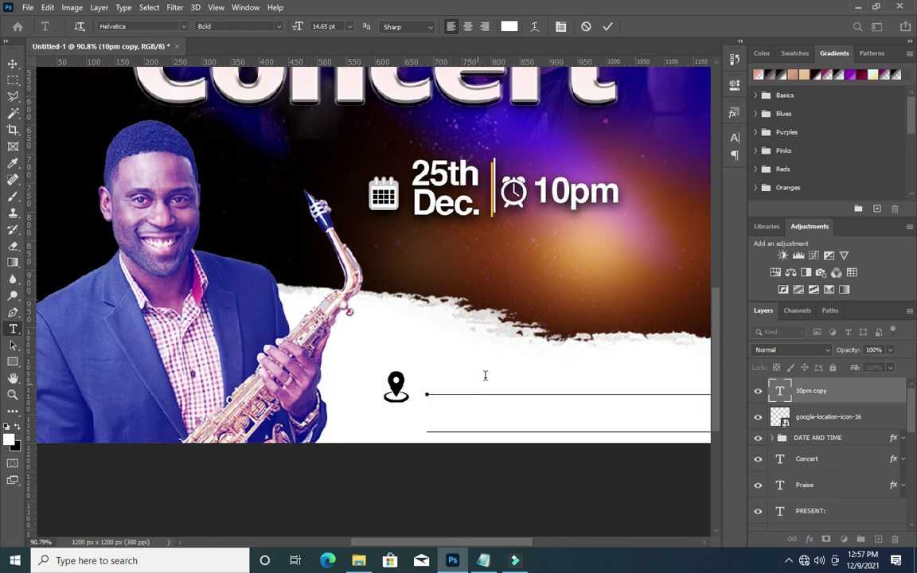
click(608, 27)
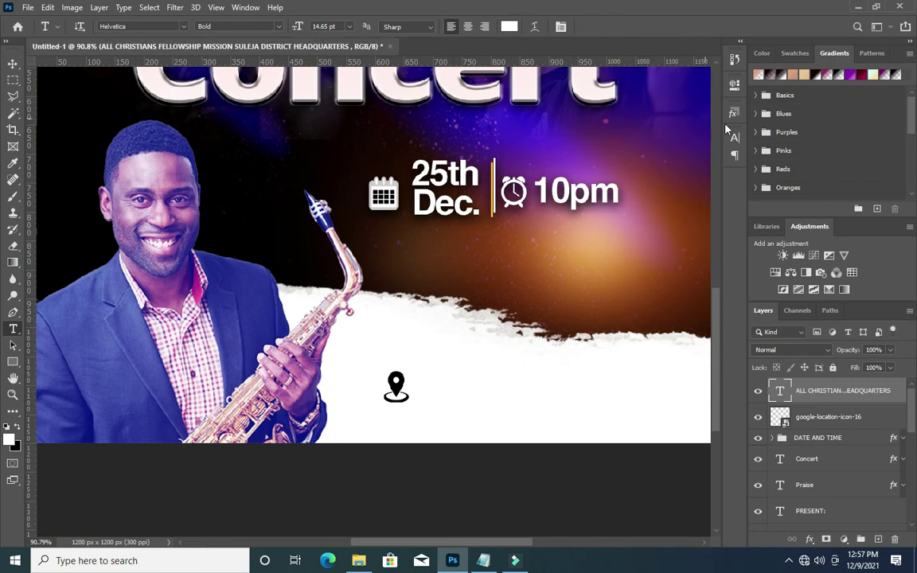
Set the address text colour to black.
scroll(550, 90, down, 2)
click(510, 26)
click(568, 312)
click(857, 147)
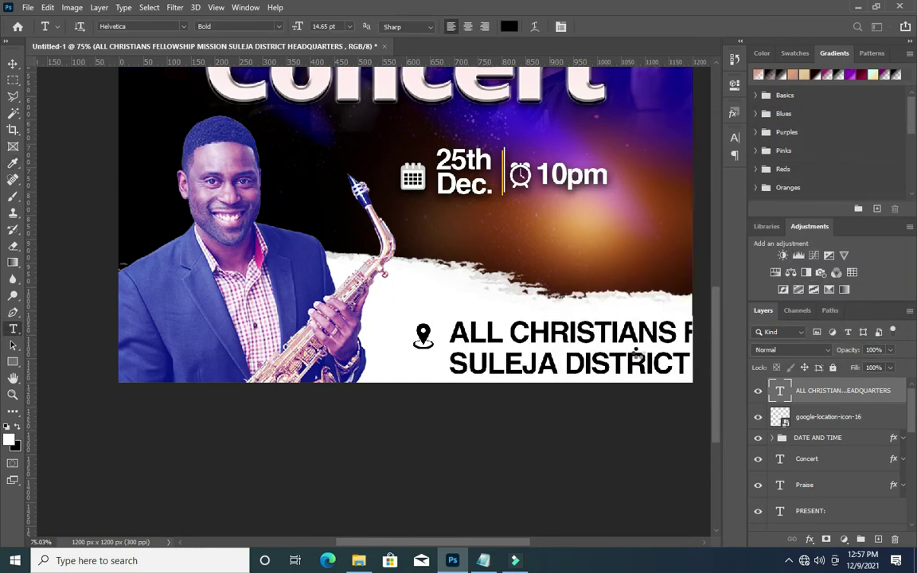
scroll(480, 315, down, 2)
click(13, 63)
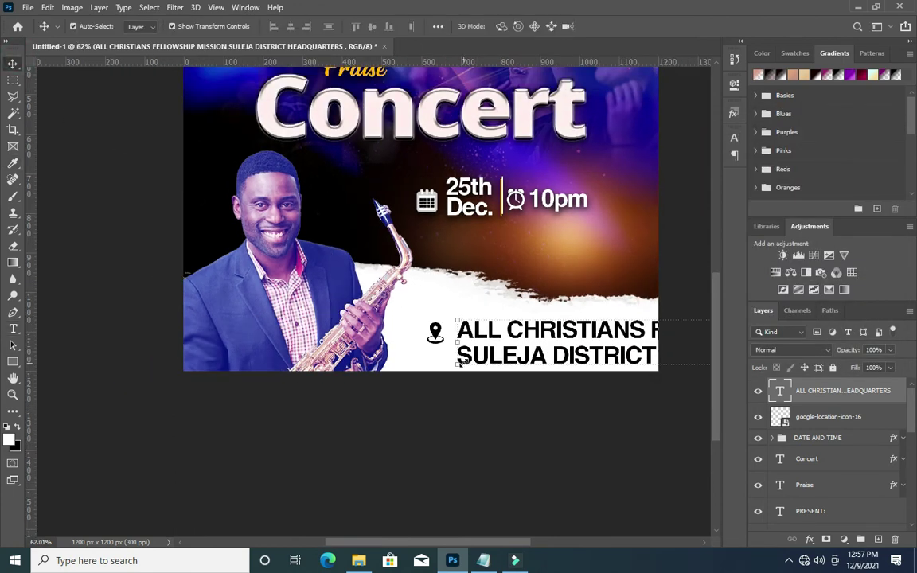
Shrink the address text and place it beside the location pin.
drag(458, 363, 598, 355)
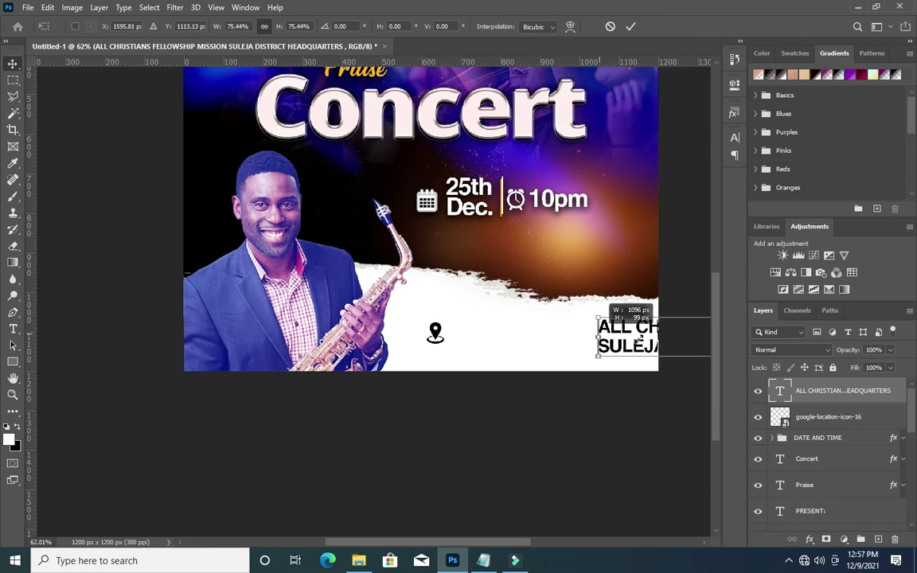
mouse_move(627, 348)
mouse_down()
mouse_move(478, 345)
mouse_move(548, 342)
mouse_move(501, 334)
mouse_move(622, 335)
mouse_move(484, 340)
mouse_up()
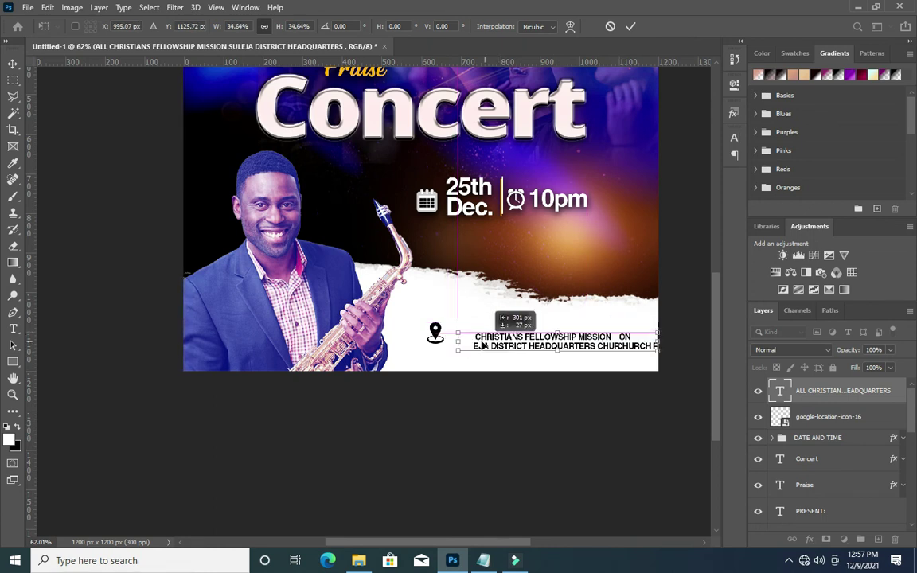
drag(482, 342, 482, 333)
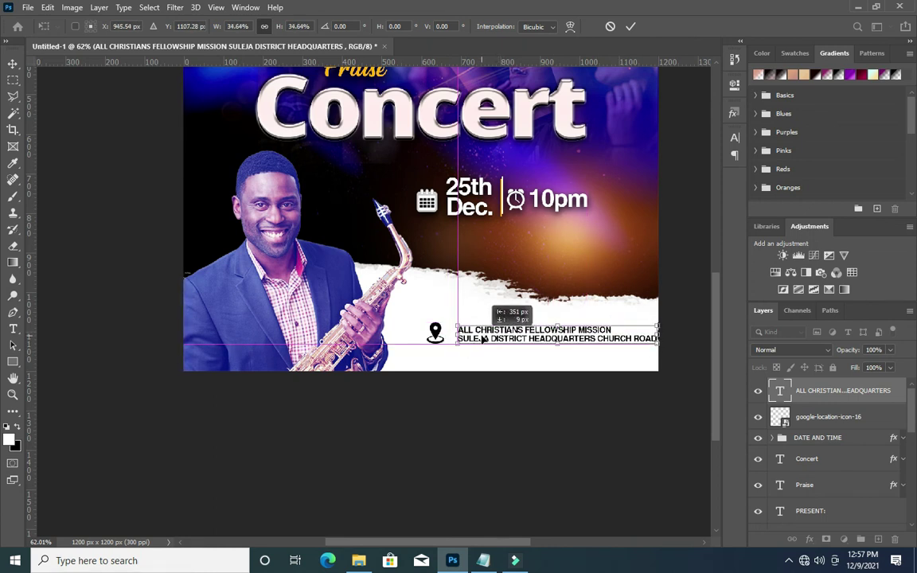
scroll(641, 353, up, 3)
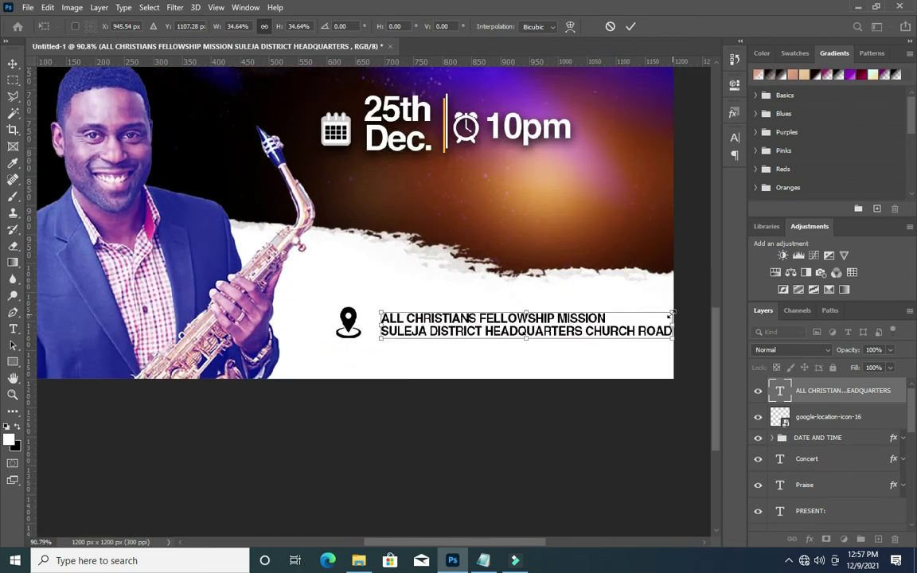
drag(671, 316, 624, 317)
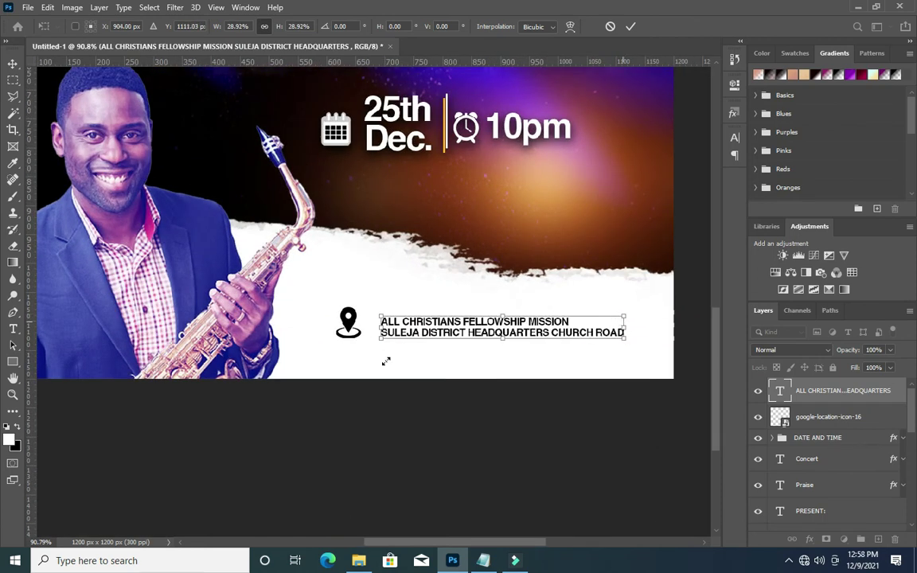
click(630, 26)
mouse_move(347, 328)
mouse_down()
mouse_move(326, 328)
mouse_move(333, 326)
mouse_up()
drag(442, 328, 413, 328)
Make the location pin smaller and line it up with the address text.
click(334, 324)
scroll(340, 322, up, 3)
key(ctrl+t)
drag(350, 307, 340, 321)
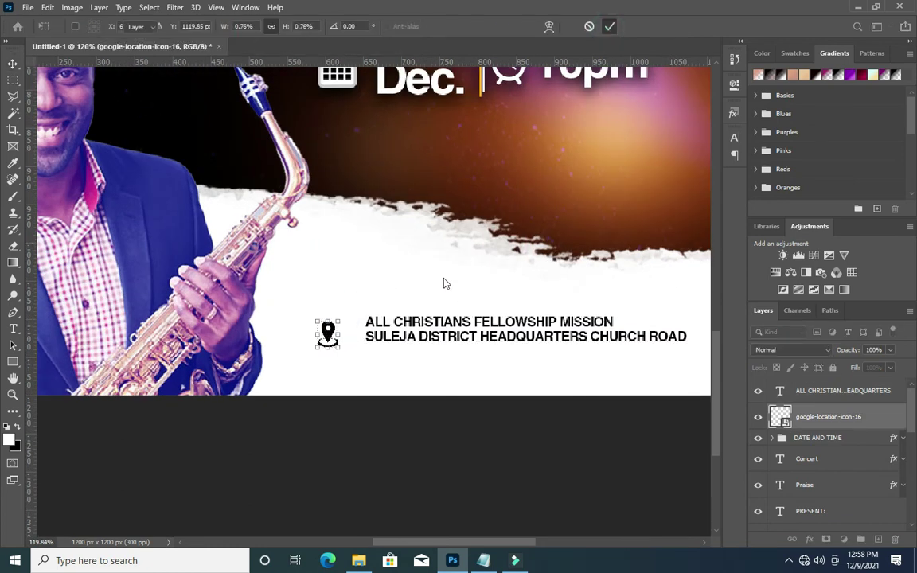
key(Return)
mouse_move(327, 334)
mouse_down()
mouse_move(335, 317)
mouse_move(326, 312)
mouse_up()
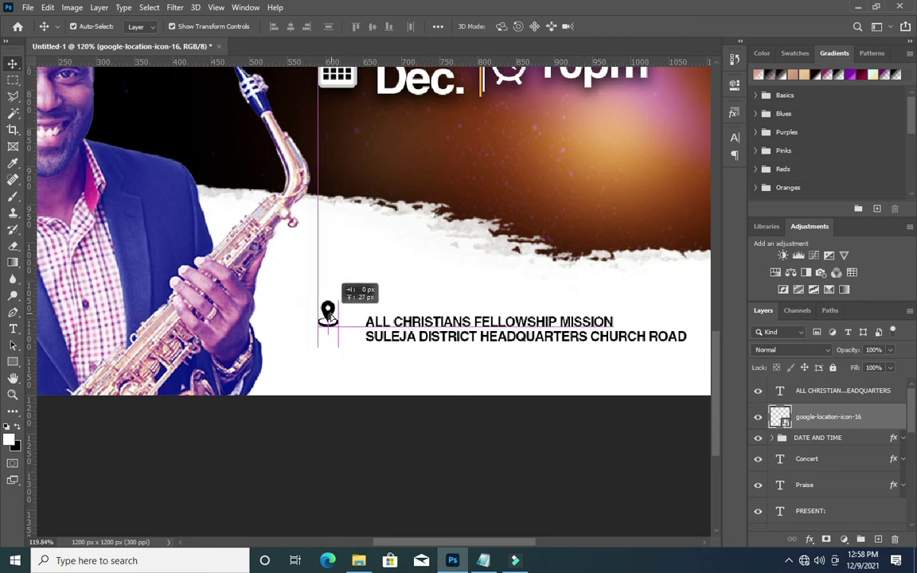
drag(426, 323, 412, 310)
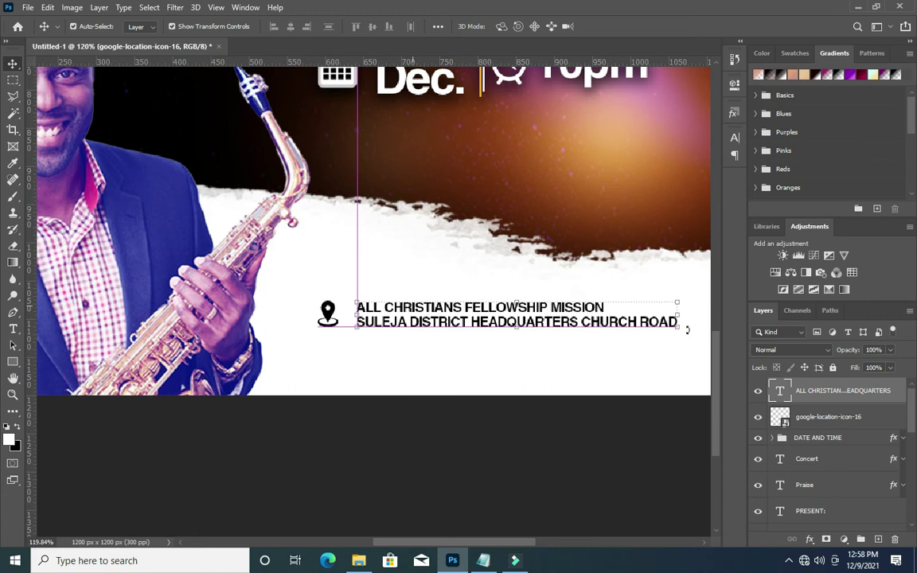
Scale the address text down slightly and fit the whole poster in view.
key(ctrl+t)
drag(676, 302, 666, 307)
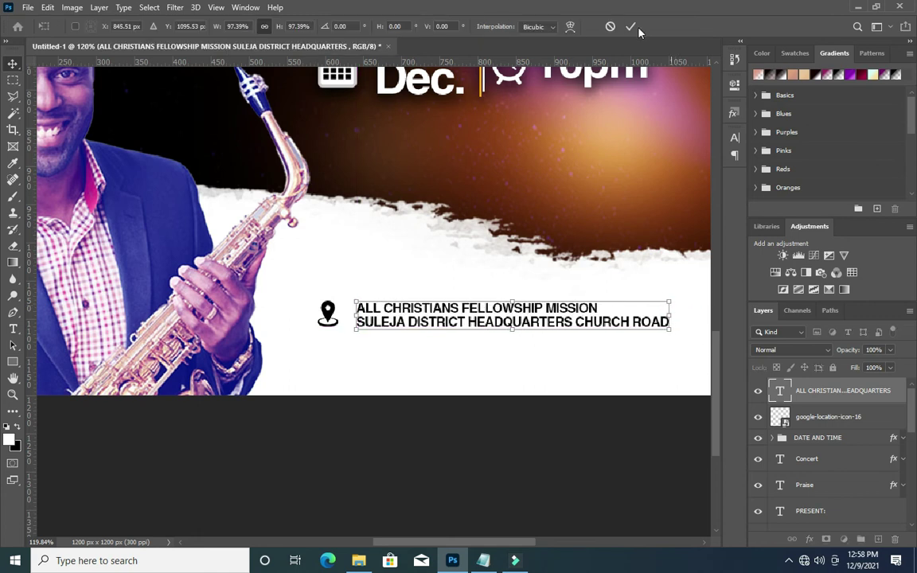
alt+scroll(502, 272, down, 3)
click(478, 434)
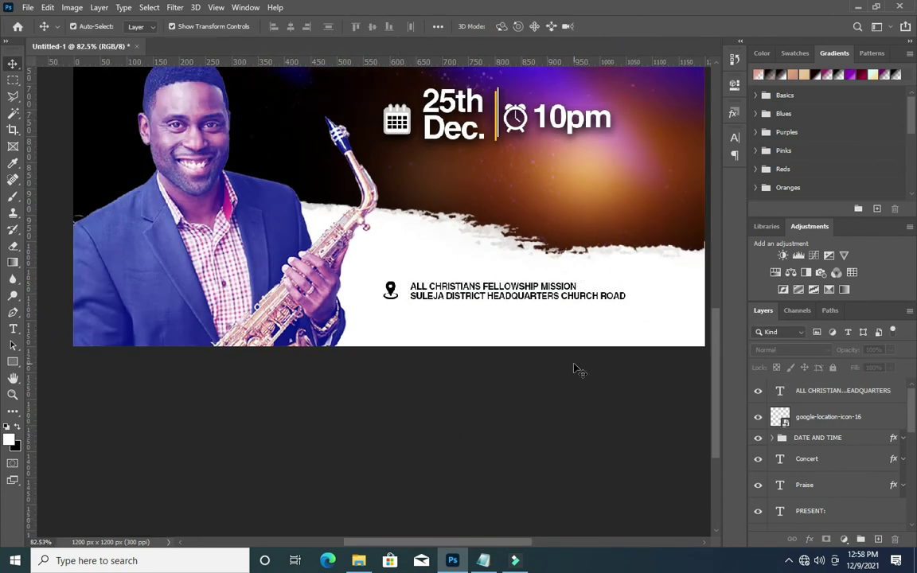
key(ctrl+0)
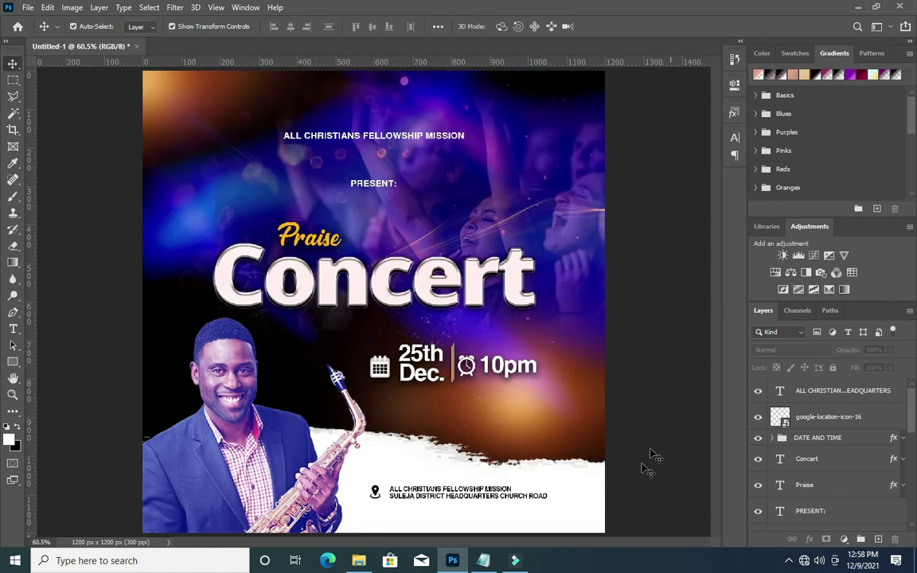
alt+scroll(501, 495, up, 3)
alt+scroll(478, 501, up, 2)
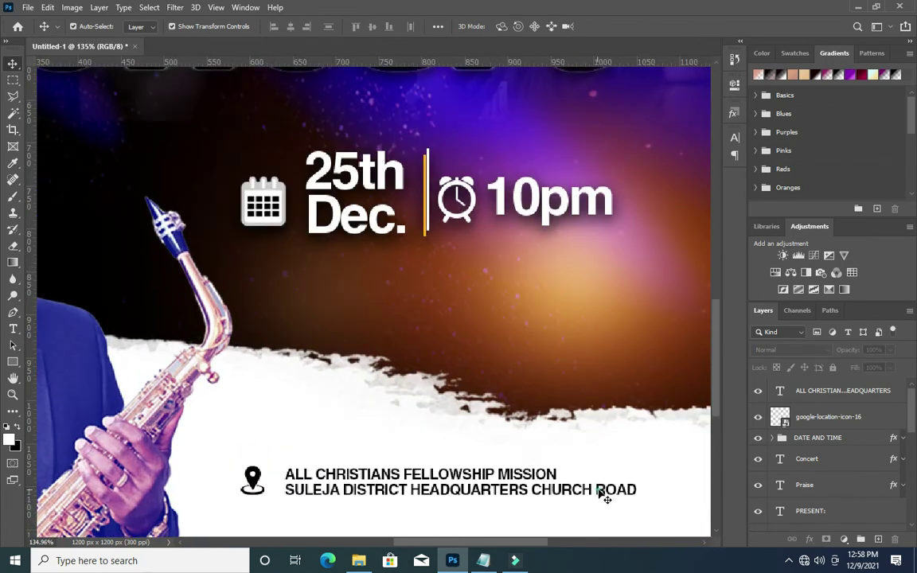
Enlarge the address text with Free Transform.
key(ctrl+t)
drag(636, 499, 665, 514)
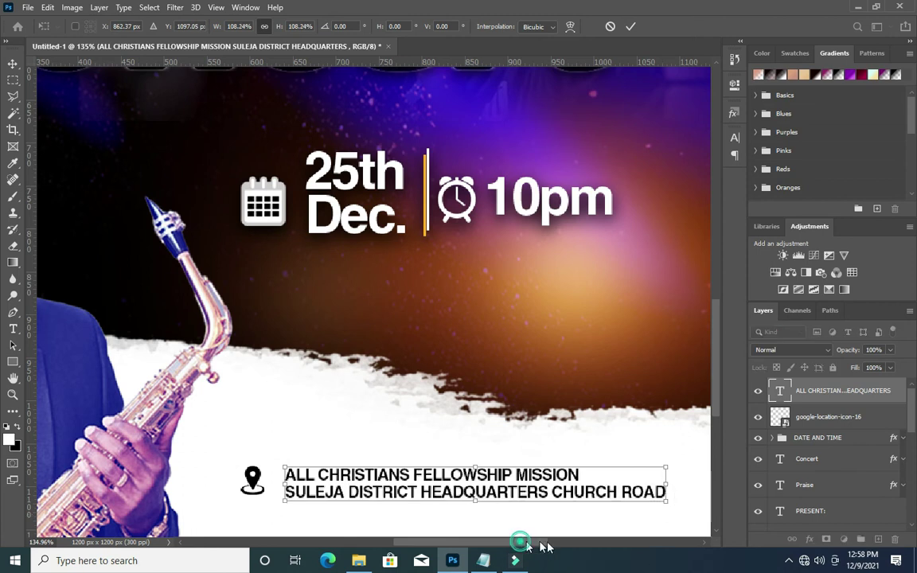
drag(522, 542, 555, 544)
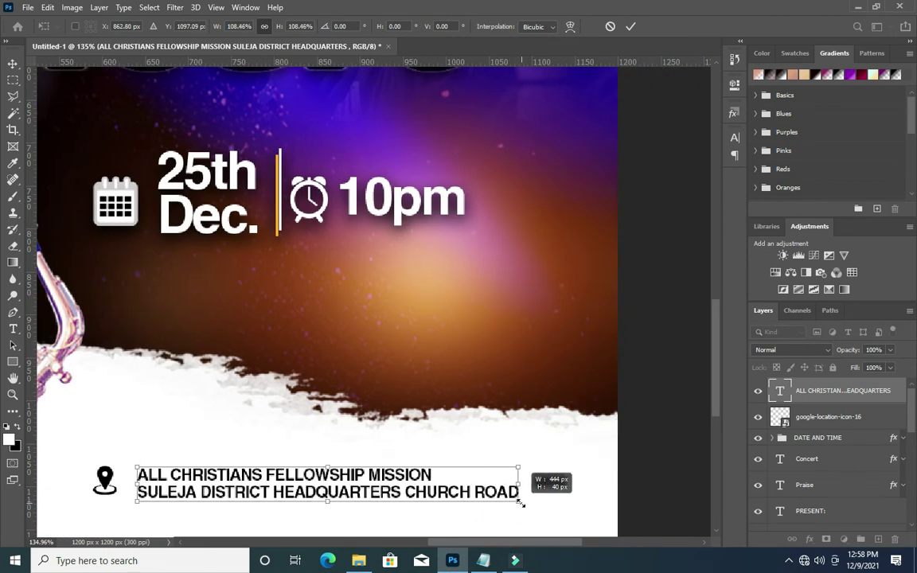
drag(521, 501, 540, 503)
click(631, 27)
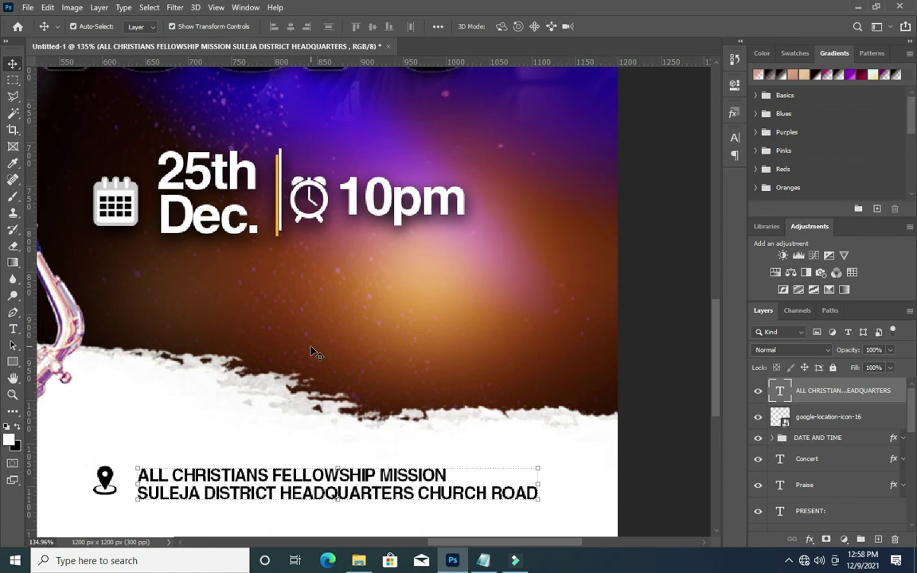
Widen the address letter spacing and scale it to about 93.59% to fit the strip.
click(733, 140)
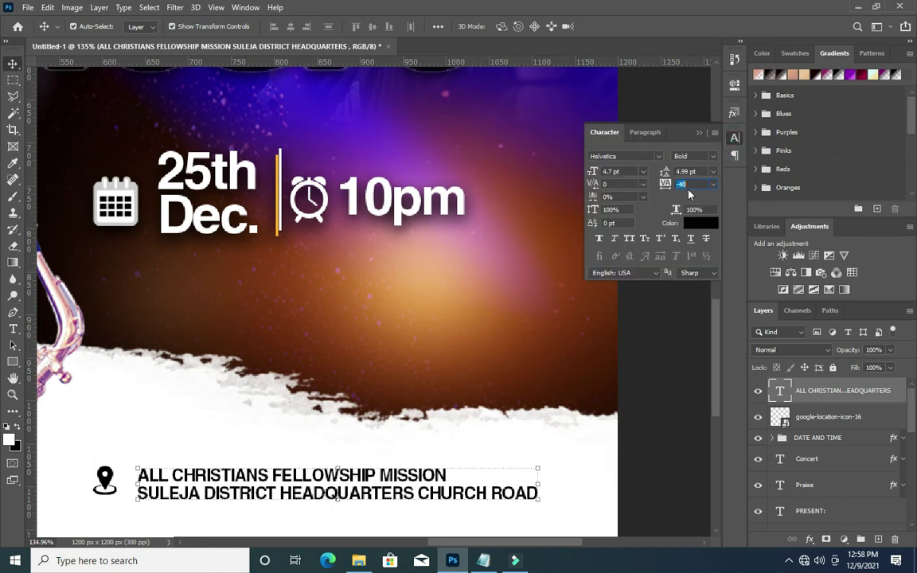
drag(666, 188, 679, 184)
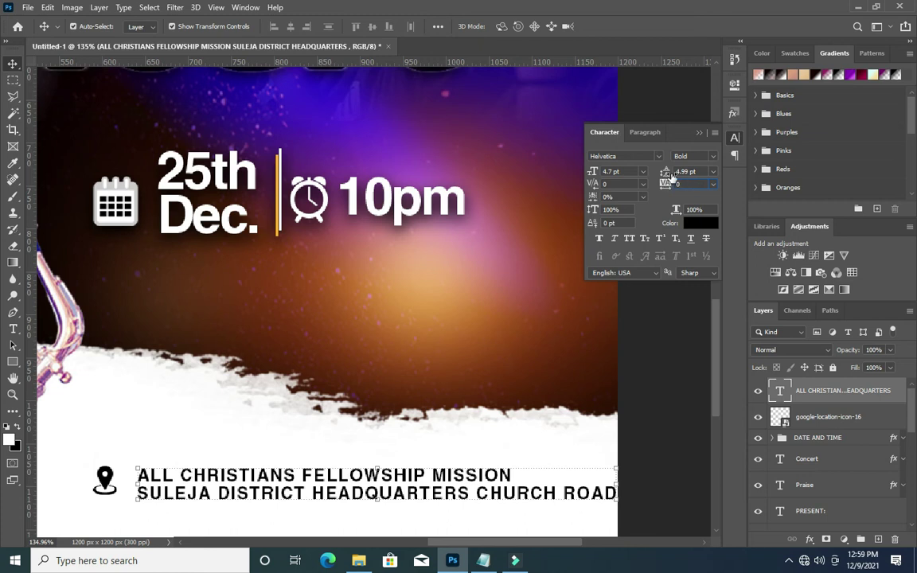
click(700, 132)
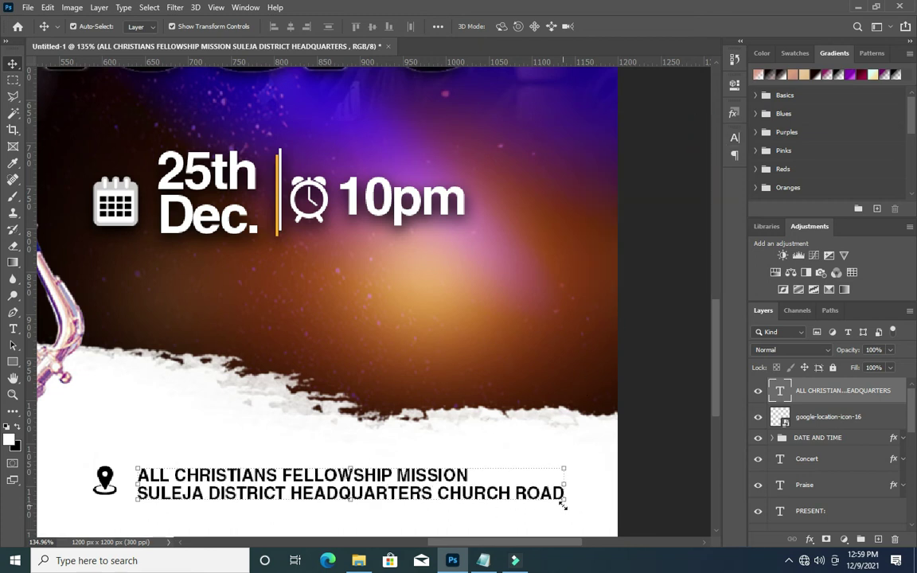
drag(565, 499, 538, 498)
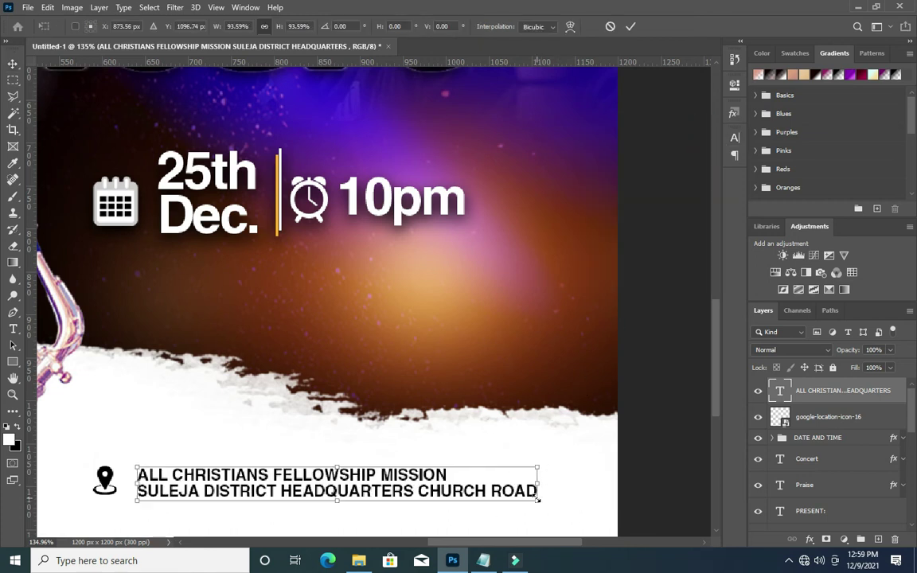
scroll(509, 335, down, 4)
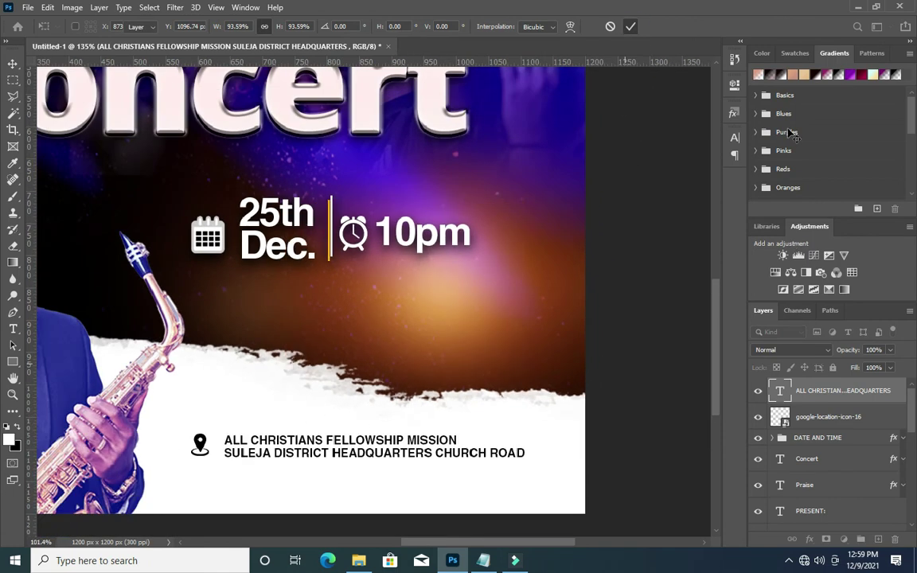
Commit the address text's final size and scroll back over the flyer.
key(Return)
scroll(384, 398, up, 1)
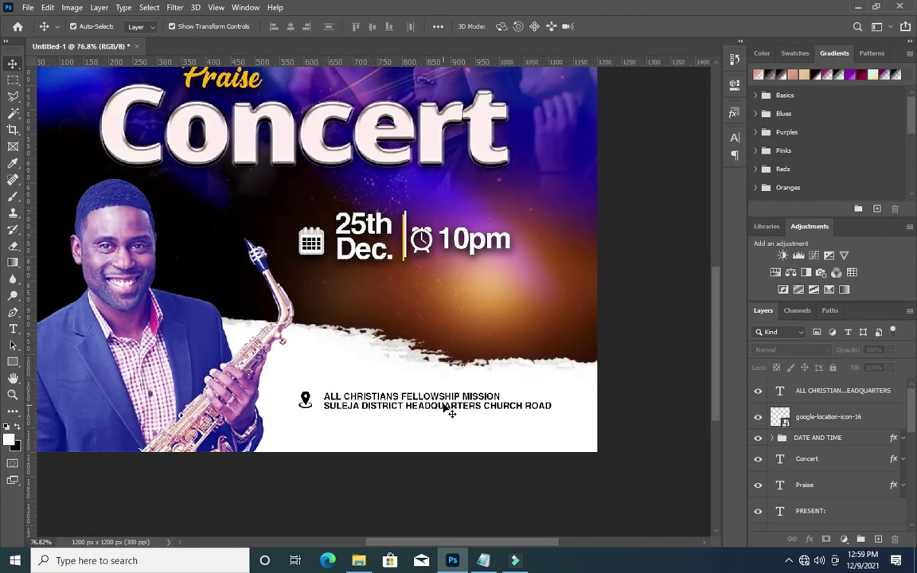
scroll(451, 411, up, 2)
scroll(440, 380, down, 2)
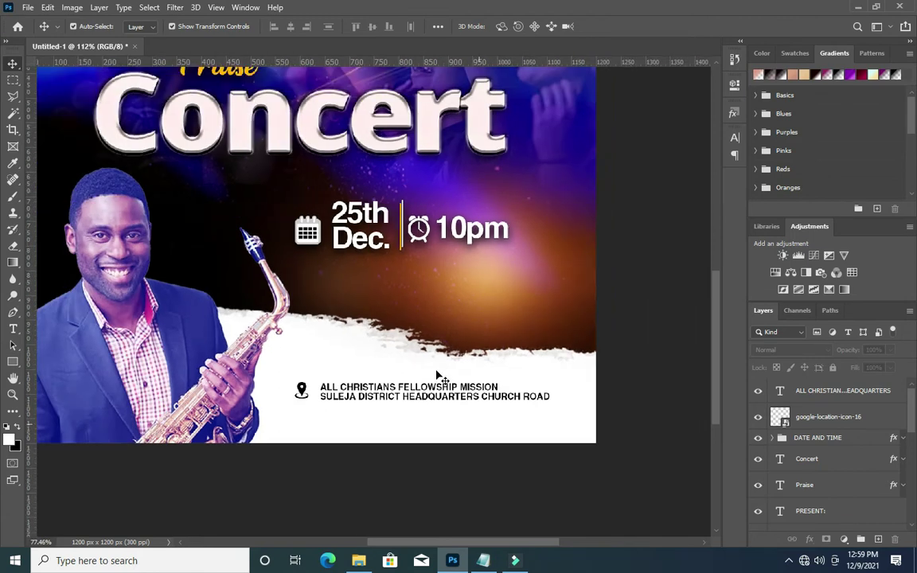
scroll(437, 375, down, 1)
scroll(469, 303, down, 1)
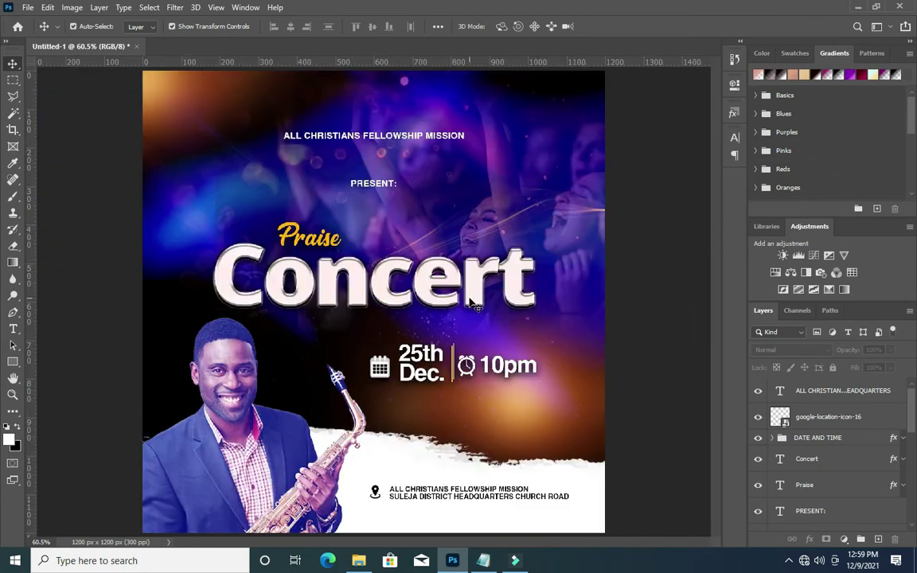
scroll(454, 301, down, 1)
scroll(437, 299, down, 1)
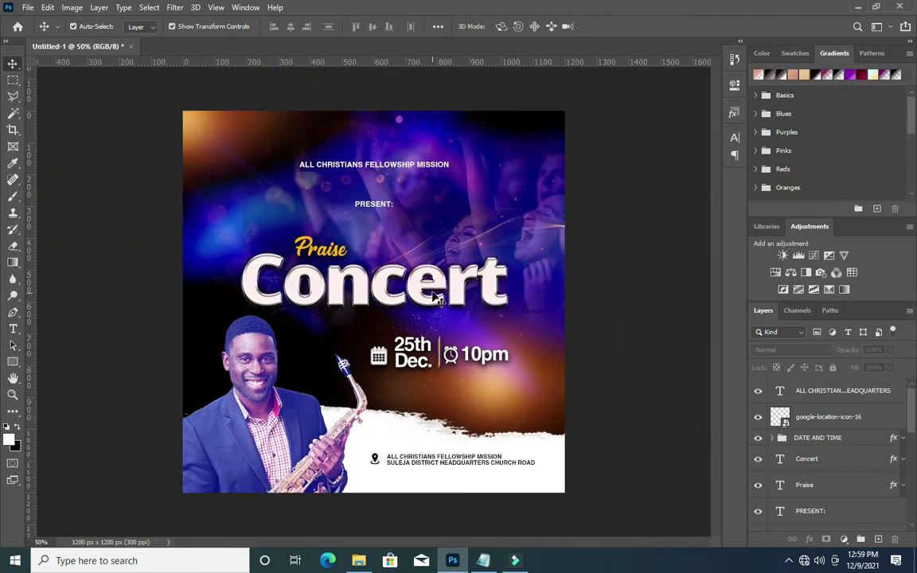
Enlarge the Praise heading to about 131% and nudge it slightly down above Concert.
click(345, 255)
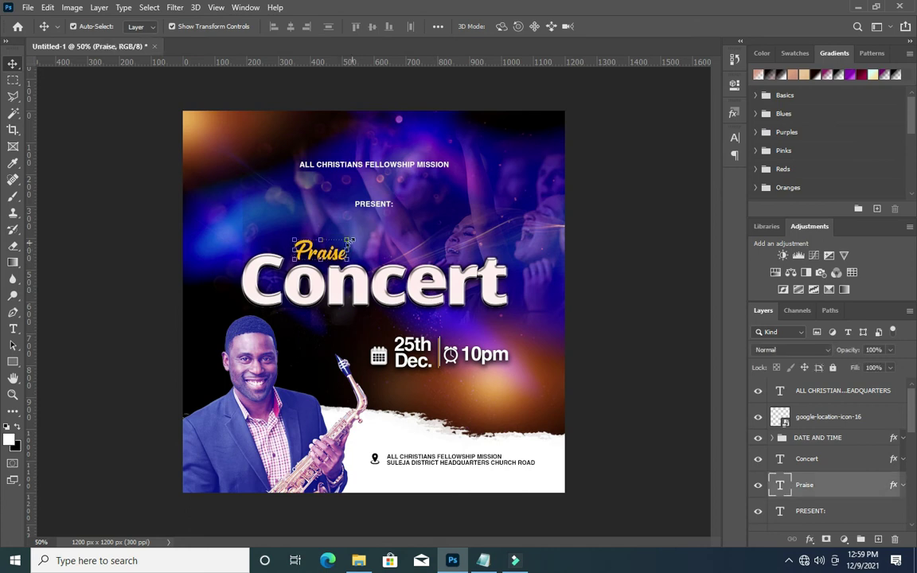
key(ctrl+t)
drag(350, 238, 362, 229)
key(Down)
key(Down)
key(Down)
key(Down)
click(630, 26)
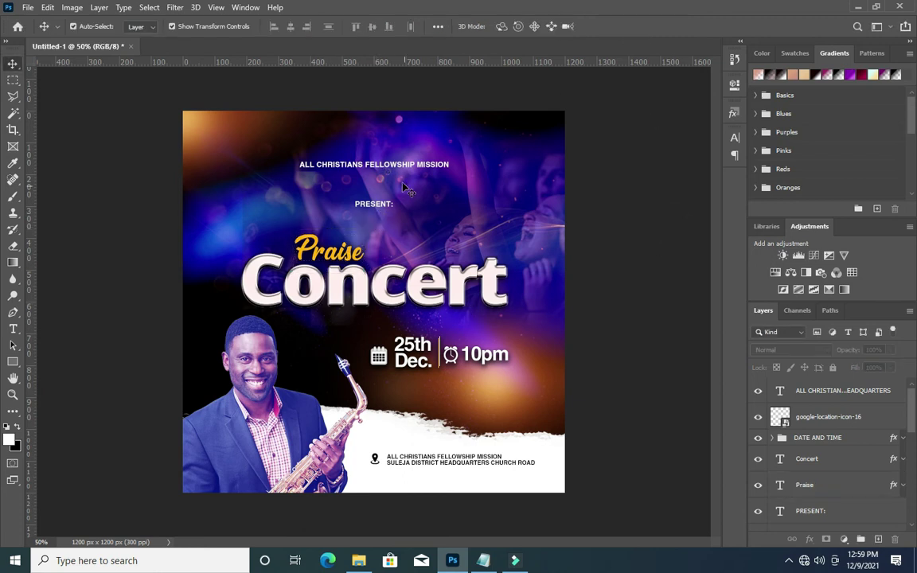
scroll(404, 188, down, 1)
scroll(389, 189, down, 1)
scroll(390, 188, up, 1)
scroll(328, 182, up, 1)
scroll(360, 195, down, 1)
click(643, 320)
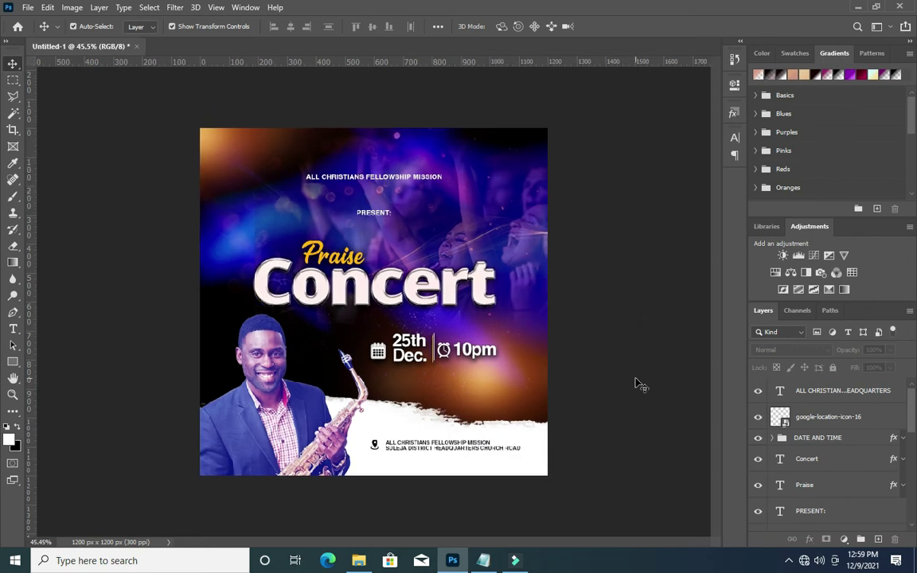
scroll(385, 330, up, 3)
scroll(386, 330, up, 3)
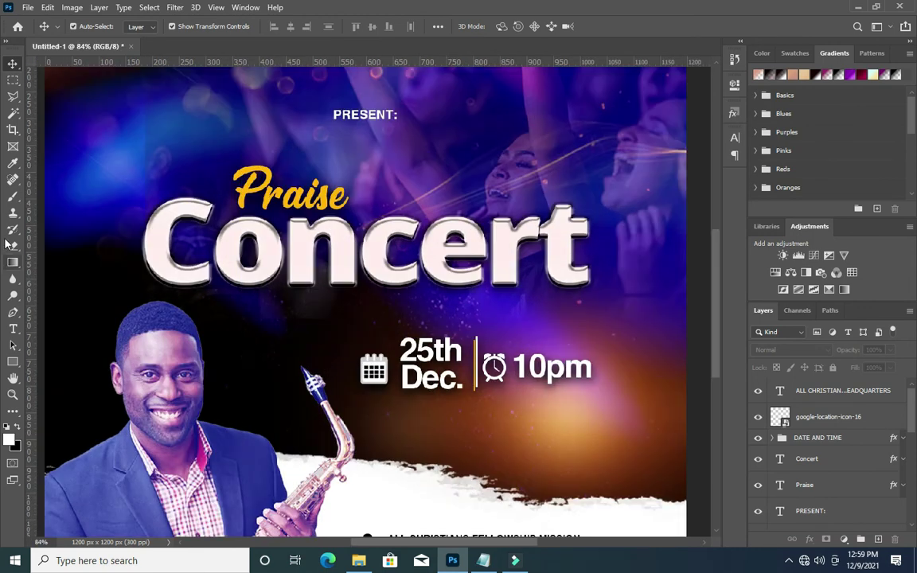
Add the word 'with' in yellow ffb400 beside the saxophonist's head.
click(12, 329)
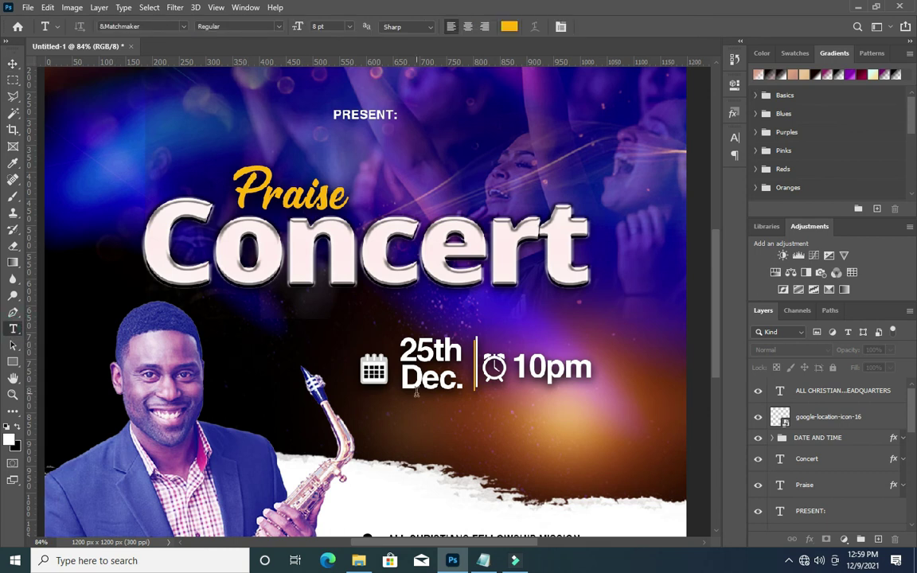
ctrl+click(204, 345)
scroll(811, 515, down, 1)
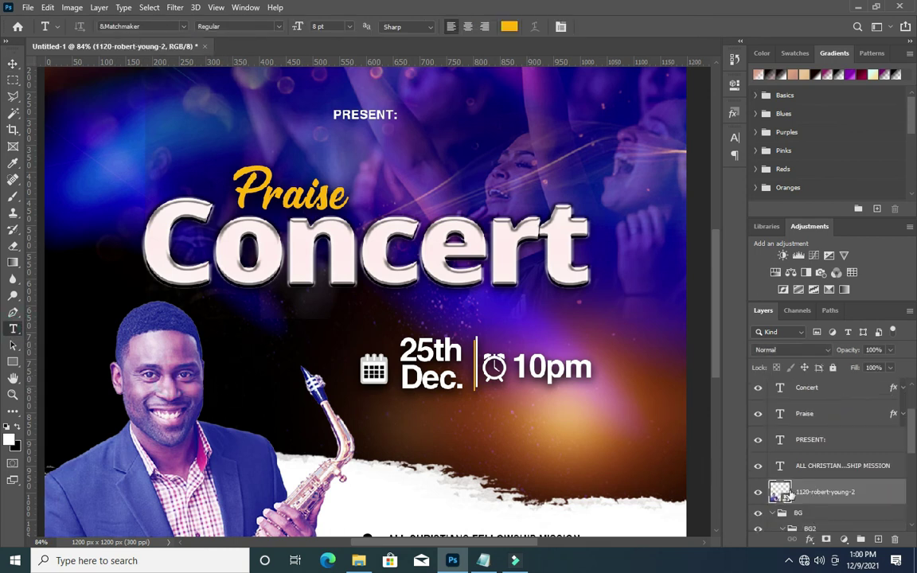
click(230, 338)
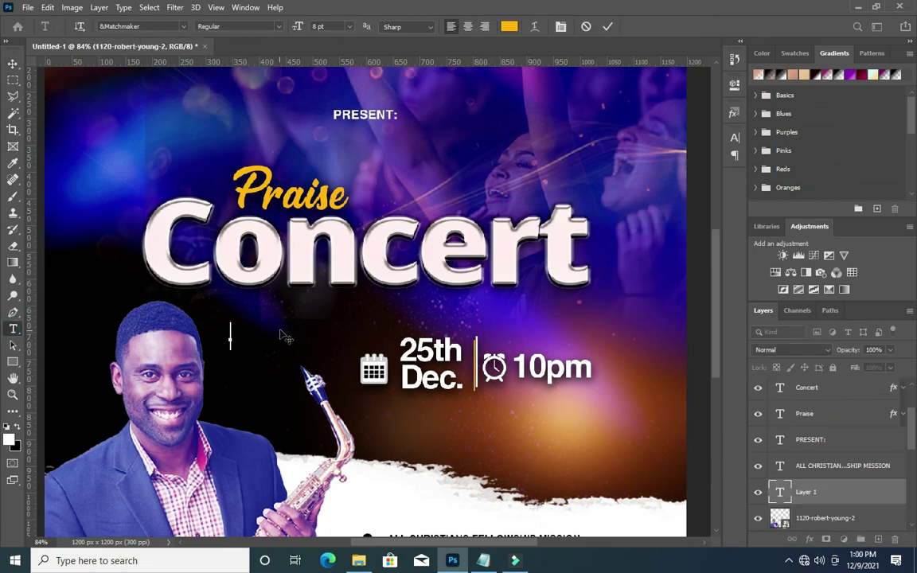
click(509, 28)
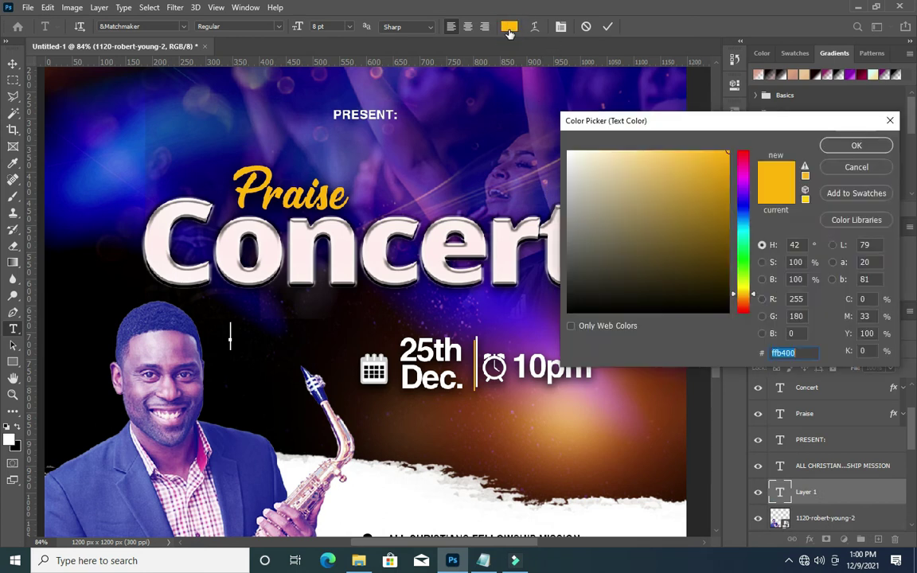
click(874, 148)
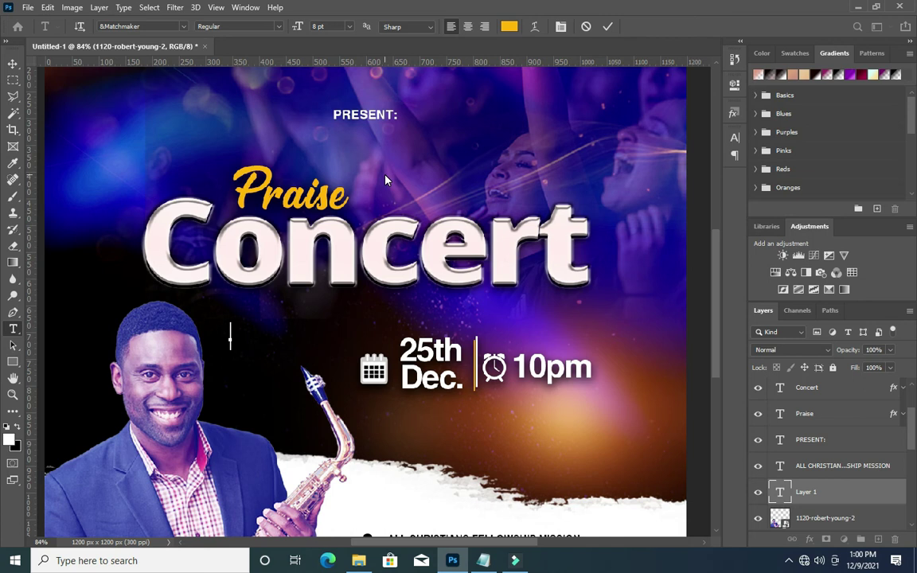
text(with)
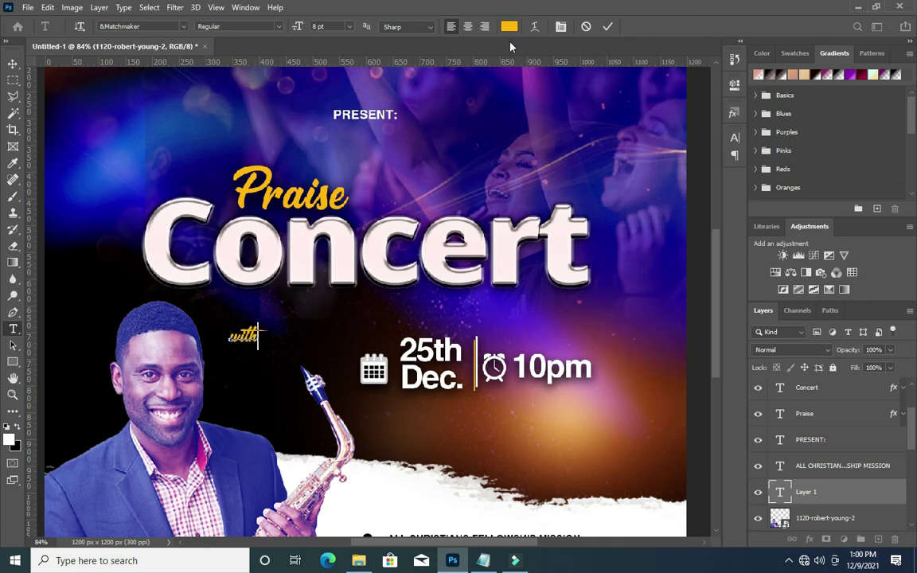
click(606, 29)
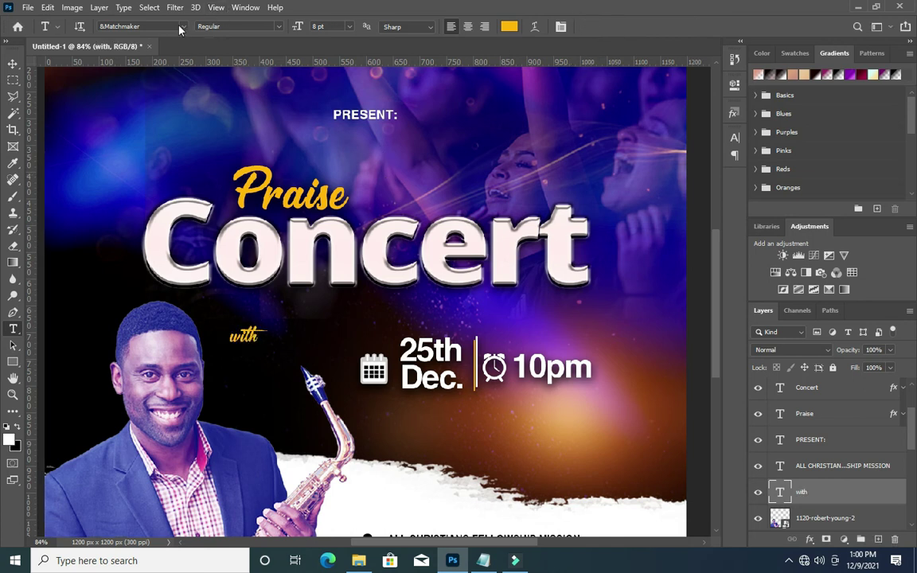
Set the 'with' text in The Jacklyn font.
click(181, 28)
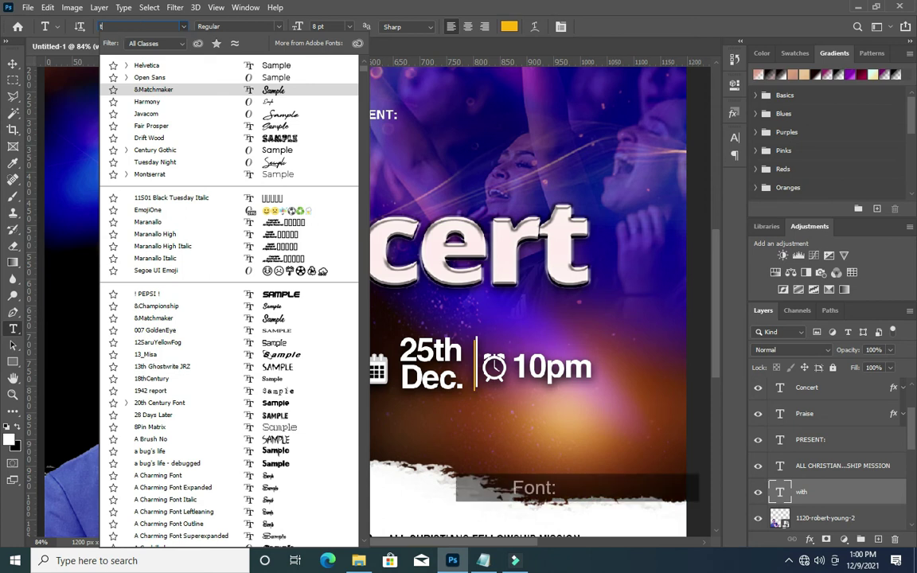
text(he j)
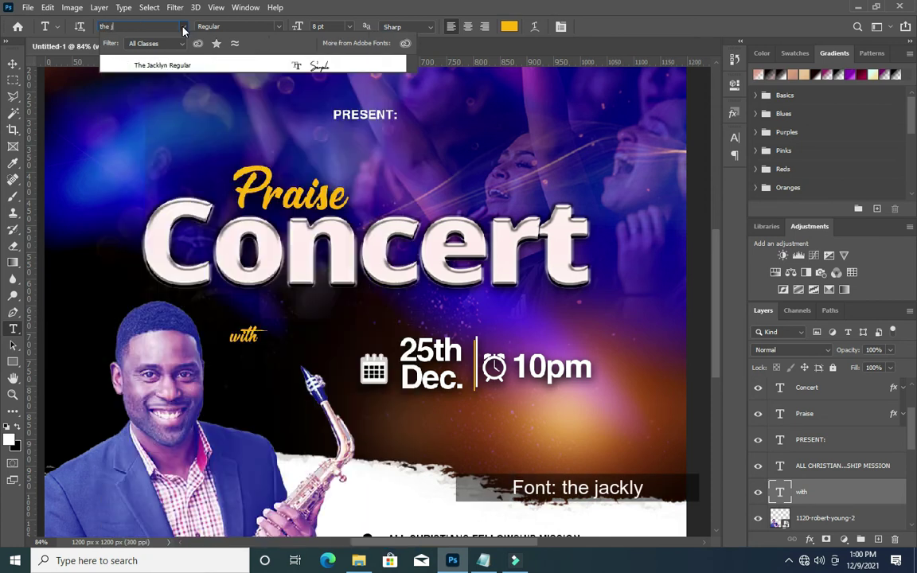
click(178, 63)
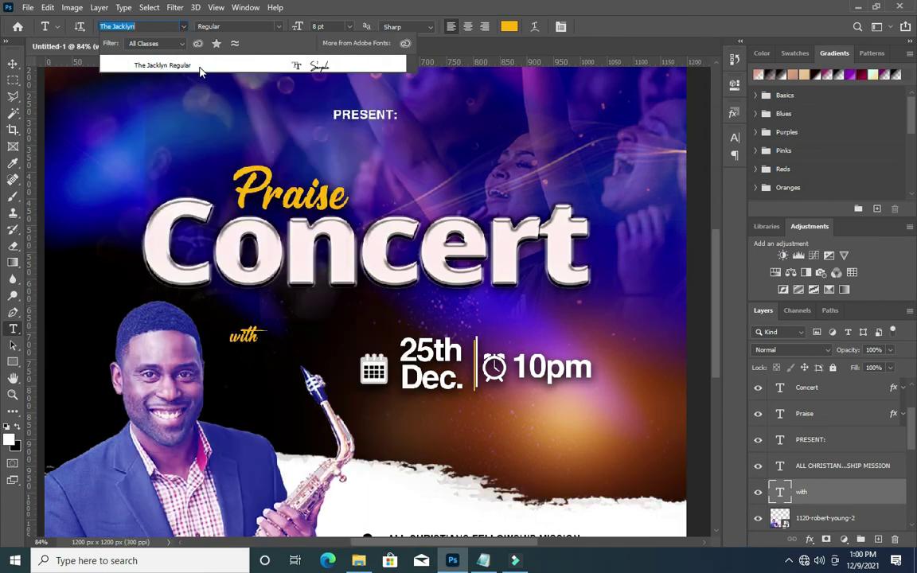
click(191, 68)
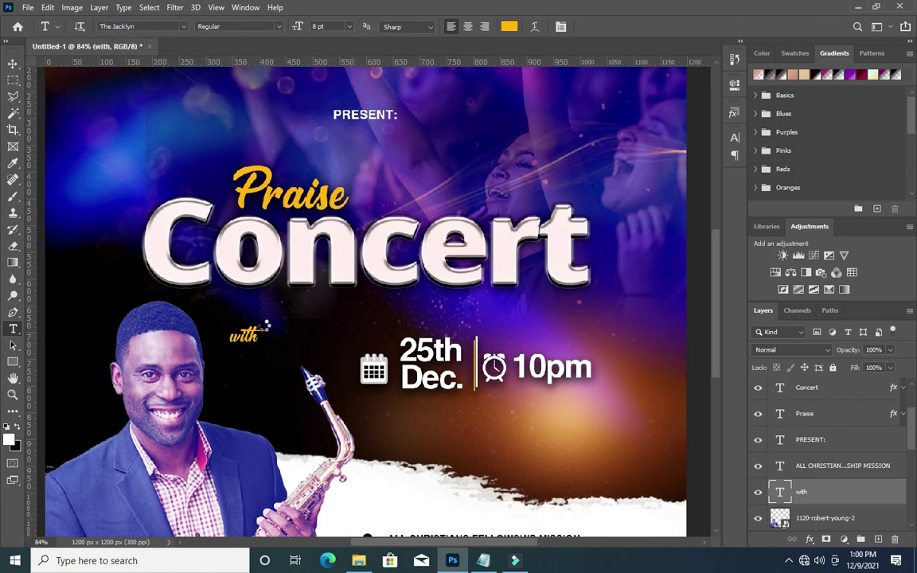
click(12, 60)
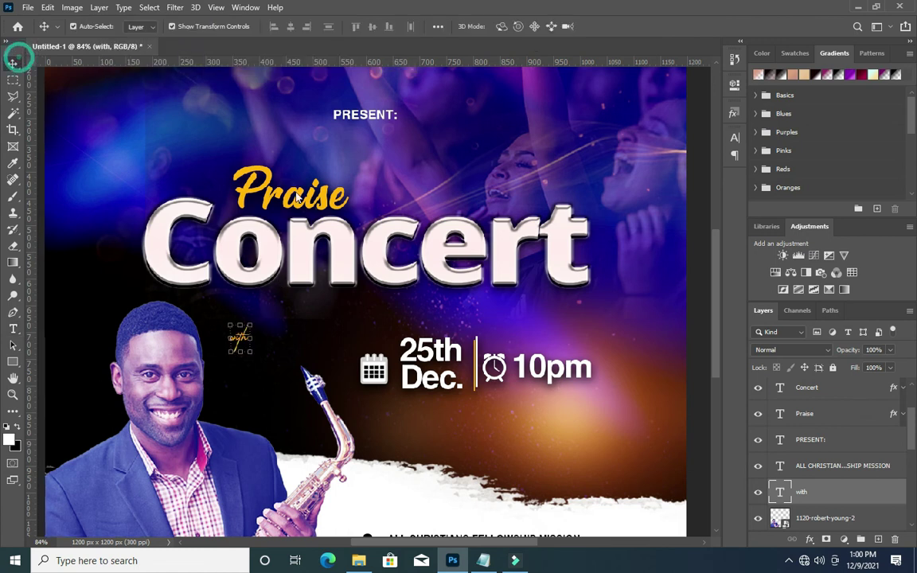
key(ctrl+0)
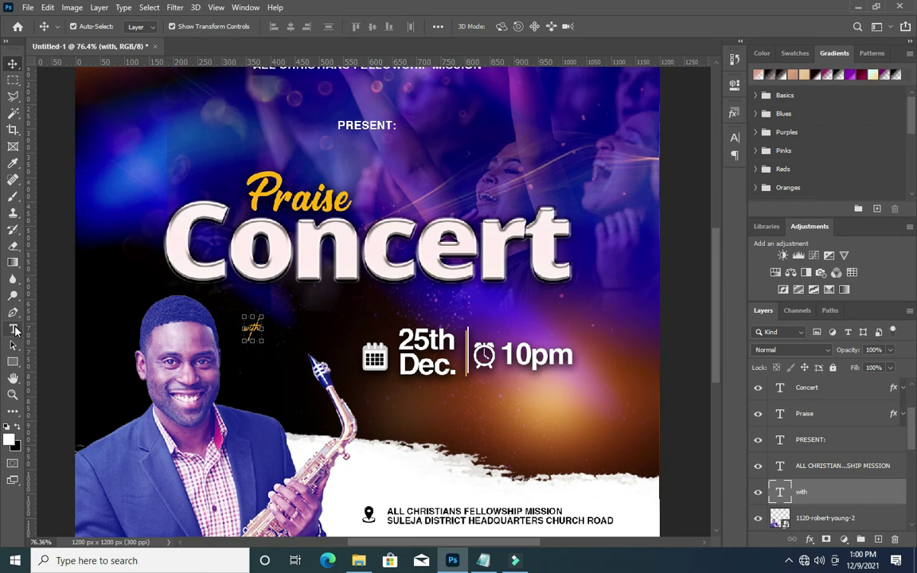
Start a new text line below 'with' in Helvetica Bold.
scroll(235, 348, up, 2)
scroll(245, 352, up, 1)
key(t)
click(237, 351)
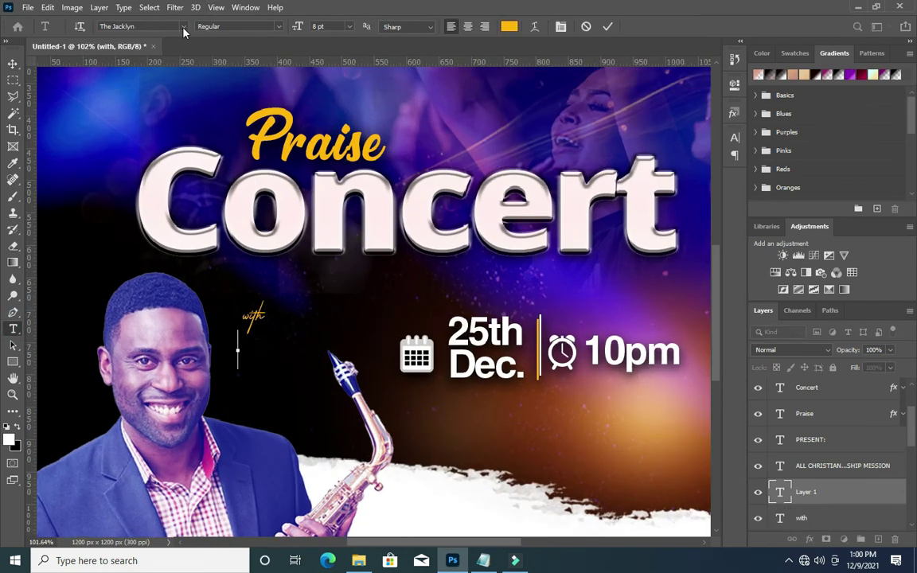
click(183, 27)
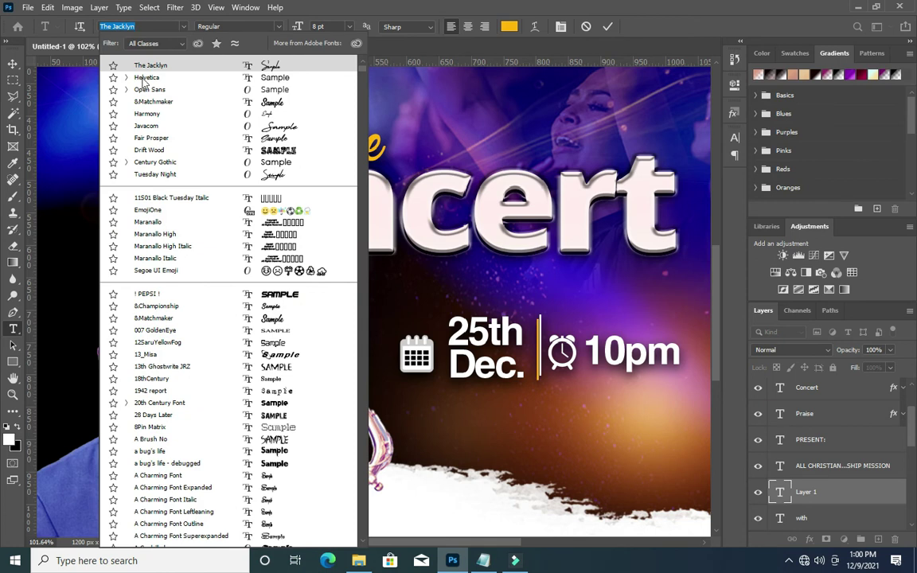
click(146, 78)
click(278, 26)
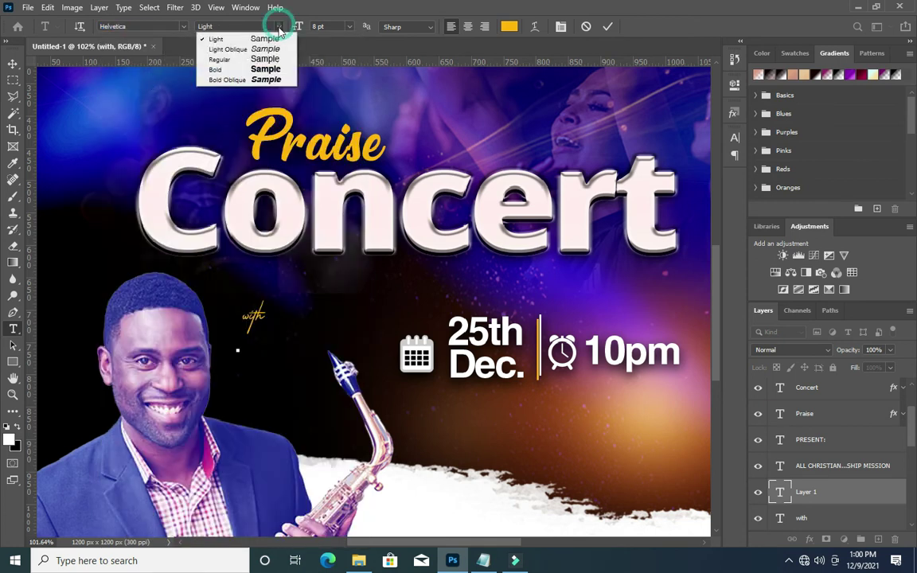
click(241, 70)
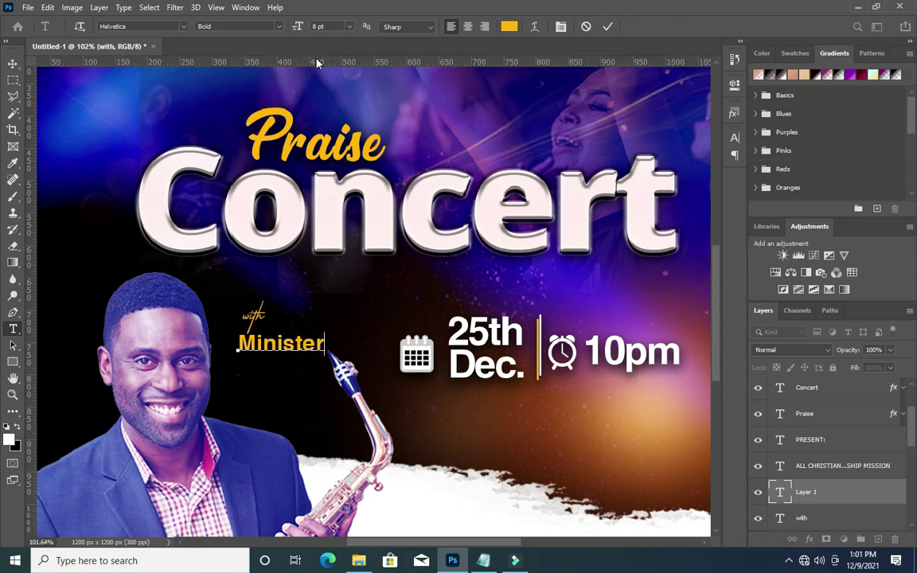
Commit the white 'Minister' text and shrink it to about 69%.
click(606, 28)
click(508, 26)
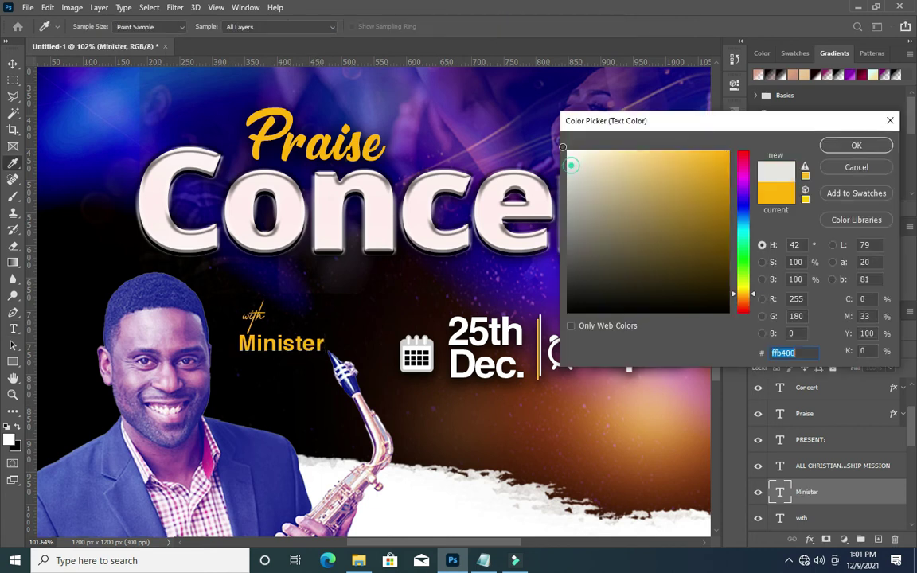
key(Escape)
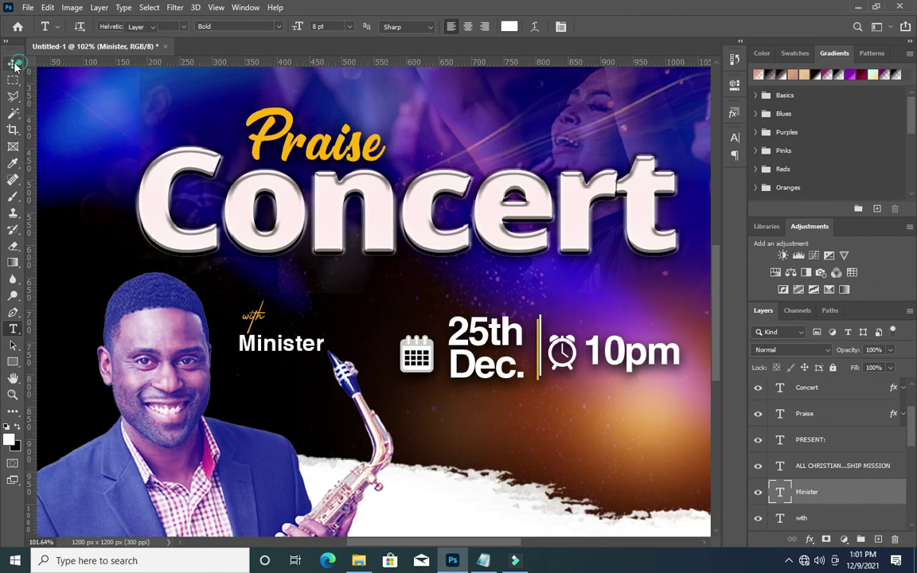
click(14, 64)
drag(325, 333, 279, 337)
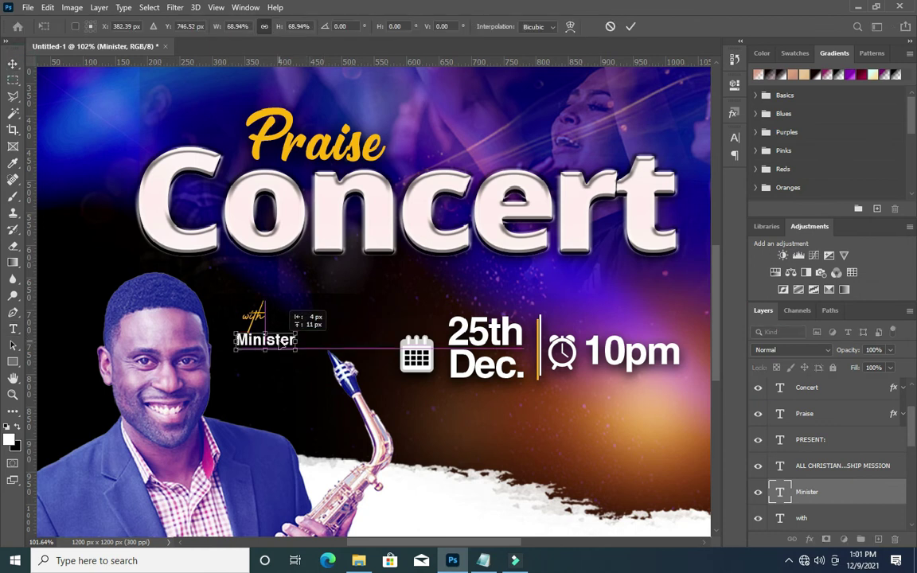
click(630, 27)
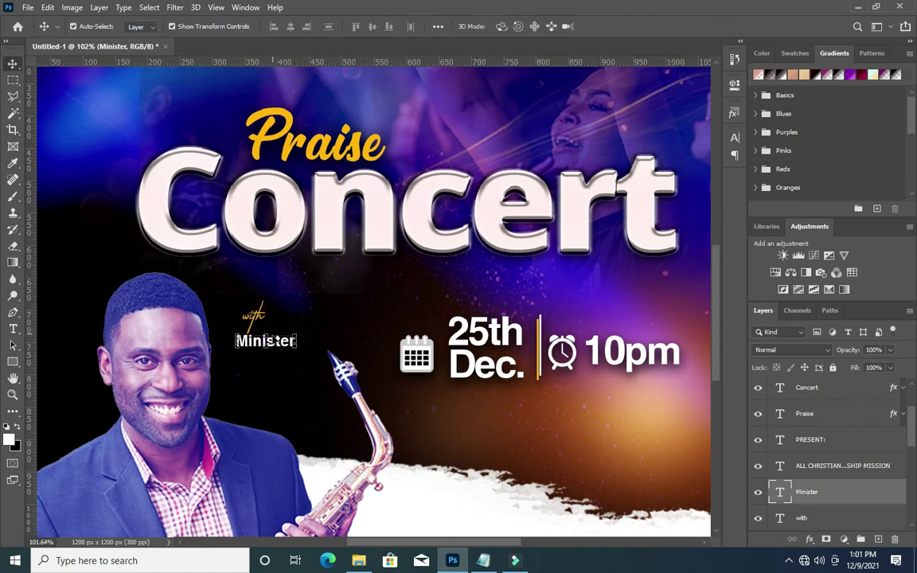
Duplicate 'Minister' below itself and retype the copy as the minister's name.
key(ctrl+j)
drag(278, 342, 273, 359)
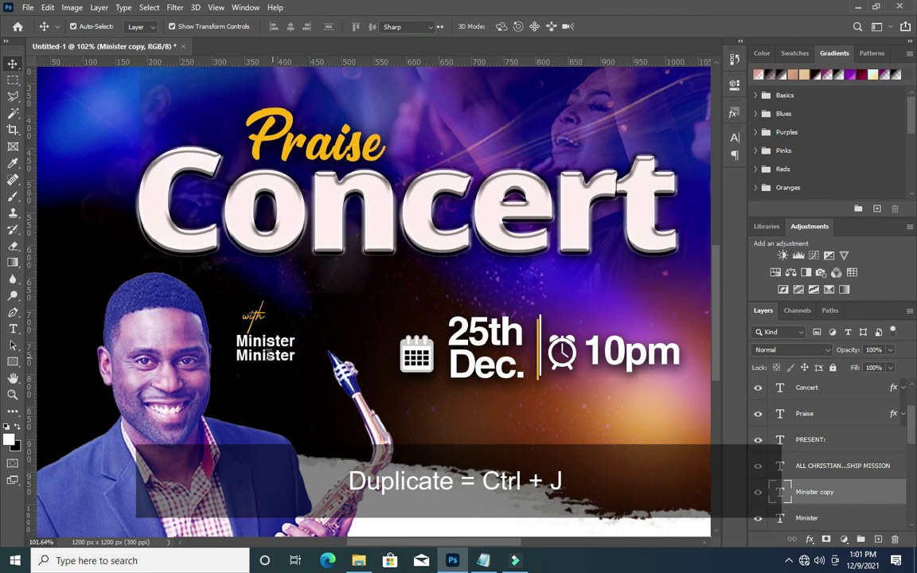
key(t)
double_click(264, 356)
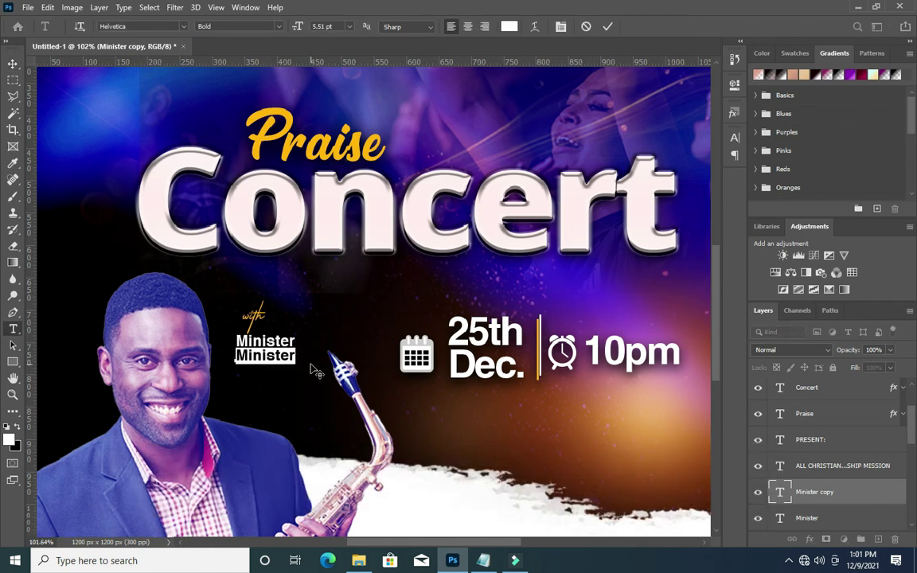
text(Robert)
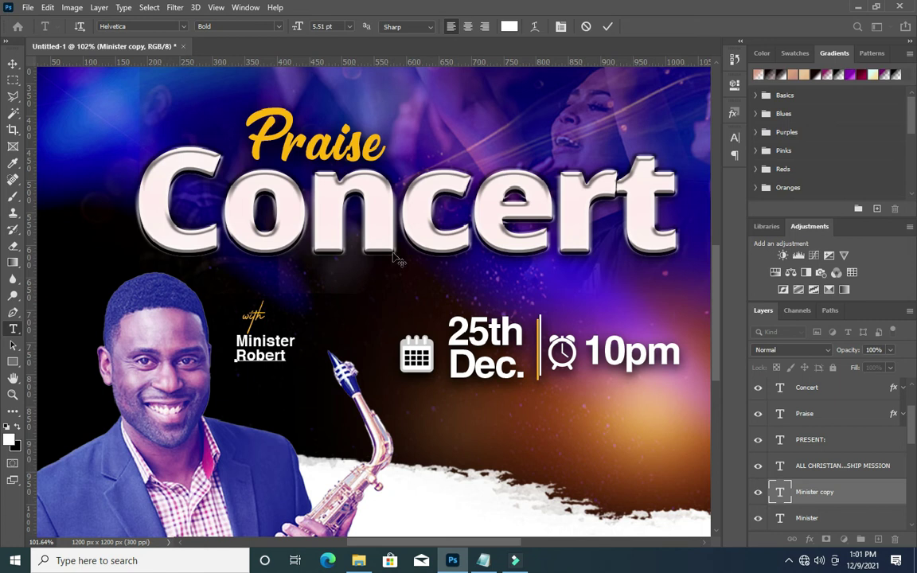
key(ctrl+Return)
Enlarge the name to about 146% and nudge it up under 'Minister'.
alt+scroll(239, 356, up, 2)
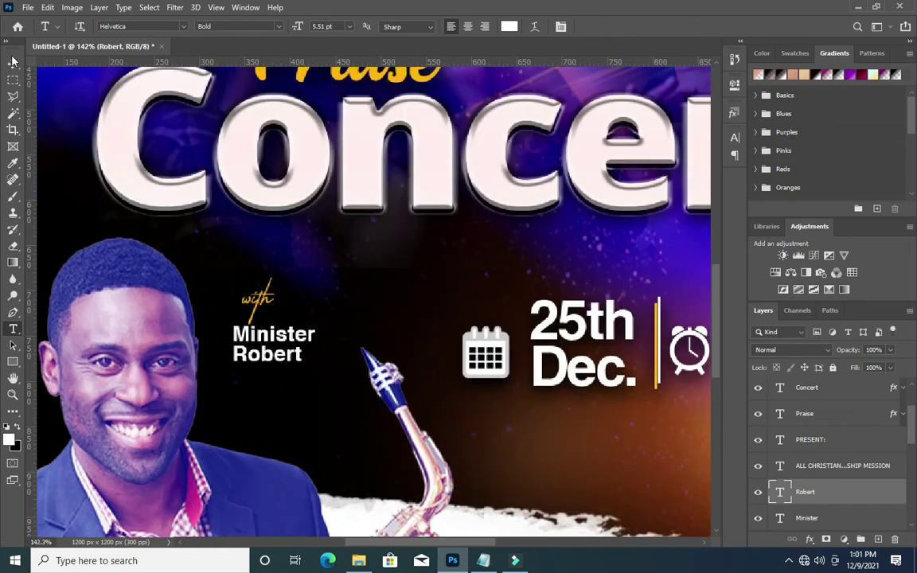
key(v)
drag(302, 363, 335, 381)
click(631, 26)
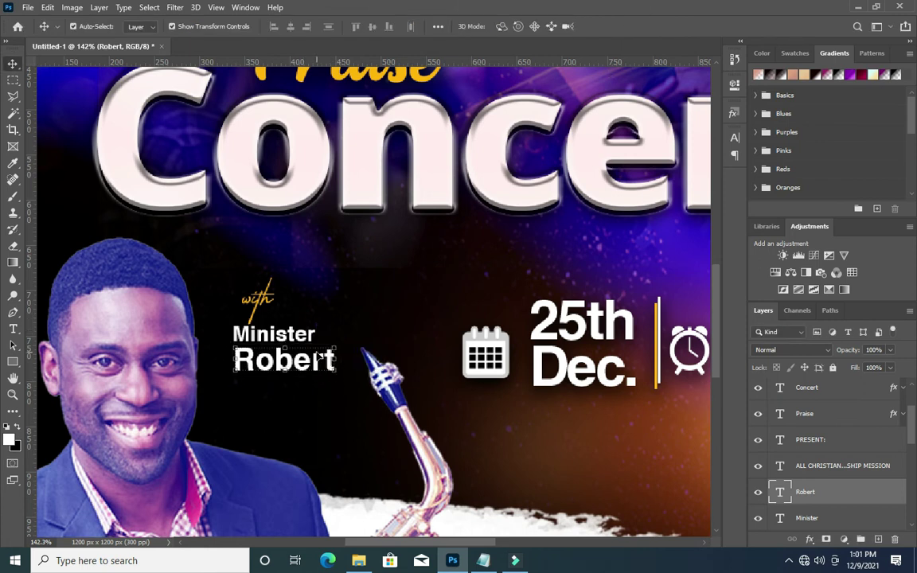
drag(320, 357, 322, 354)
Move the script 'with' beside 'Minister'.
scroll(310, 239, down, 2)
scroll(504, 237, down, 2)
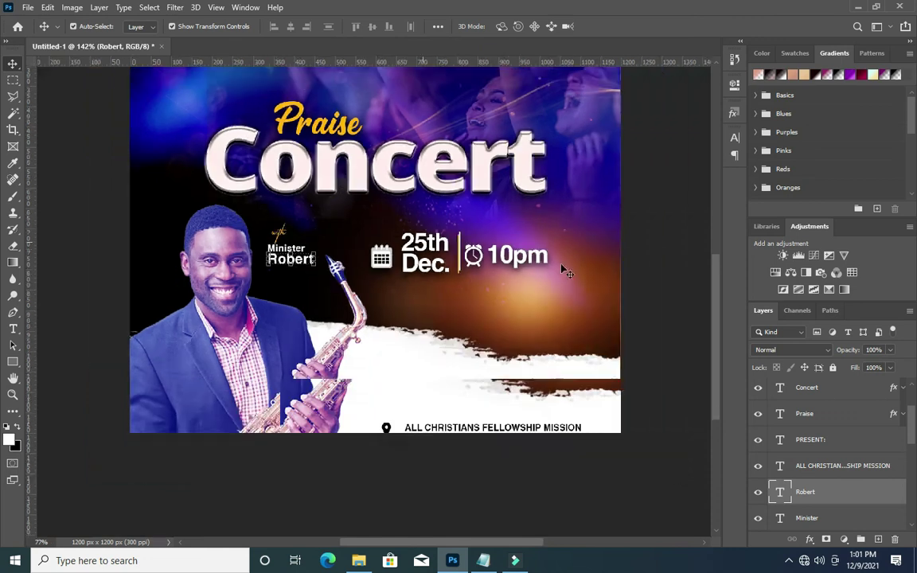
scroll(626, 293, down, 2)
scroll(626, 293, up, 1)
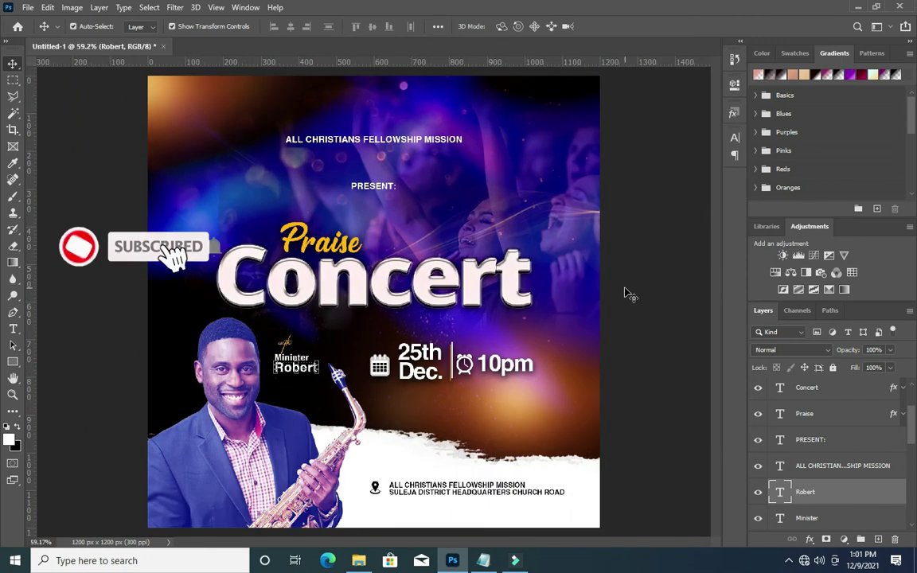
scroll(287, 342, up, 1)
drag(284, 342, 271, 354)
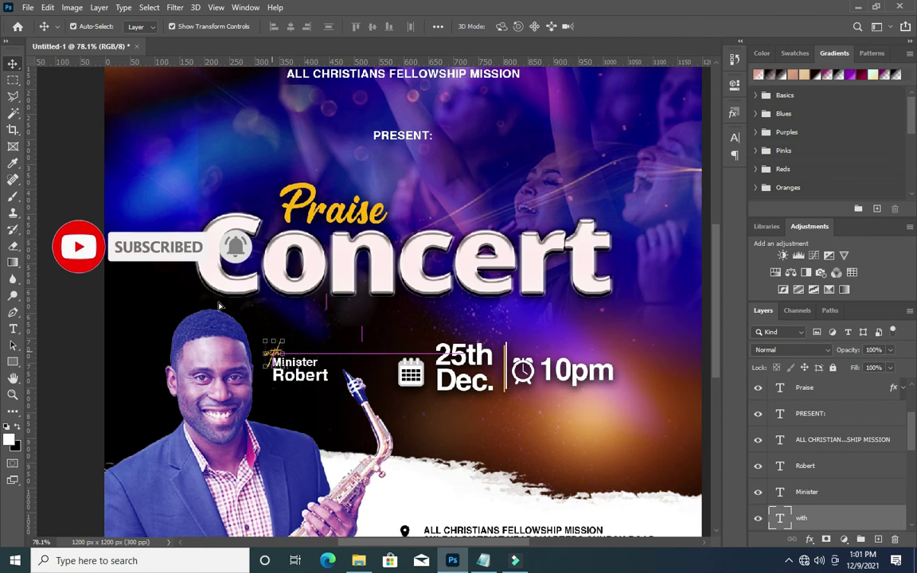
scroll(94, 295, down, 1)
scroll(667, 312, down, 1)
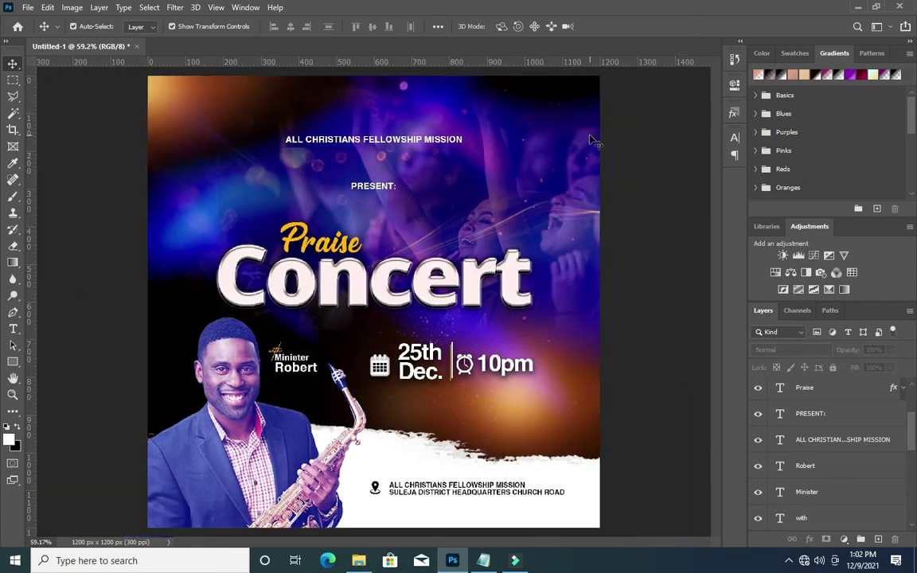
scroll(593, 149, down, 1)
scroll(592, 151, down, 1)
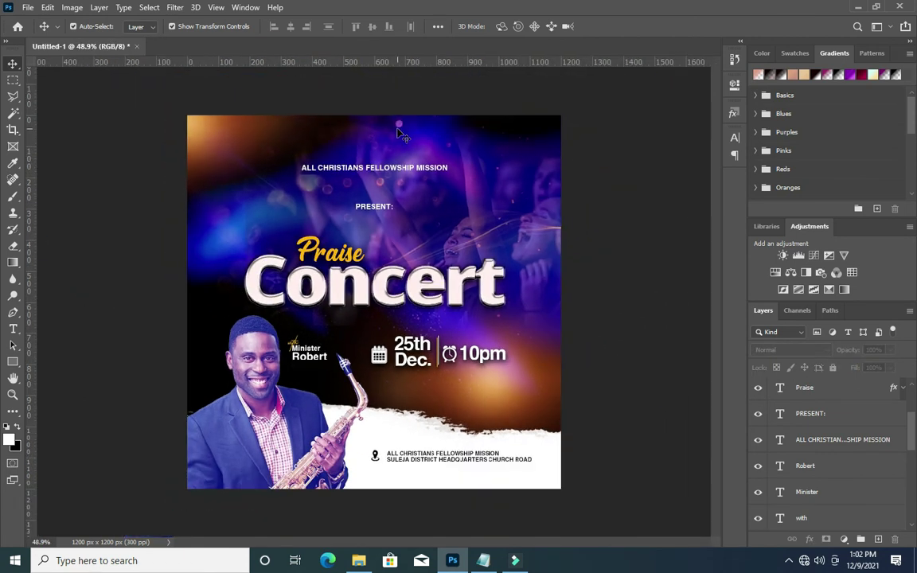
click(28, 8)
Place the Acfm logo file as an embedded layer on the flyer.
click(49, 253)
click(491, 135)
click(583, 348)
click(609, 28)
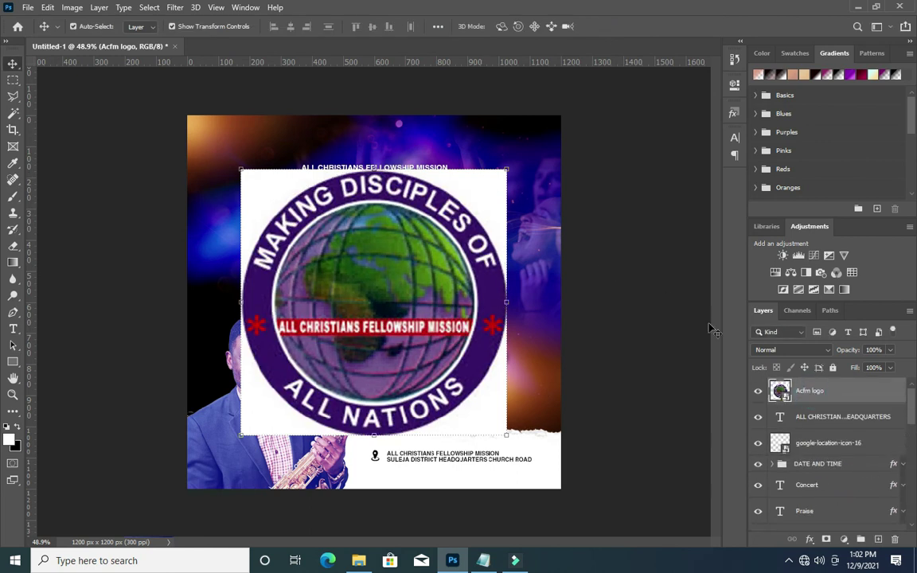
Rasterize the logo layer and delete its white background corners.
right_click(835, 395)
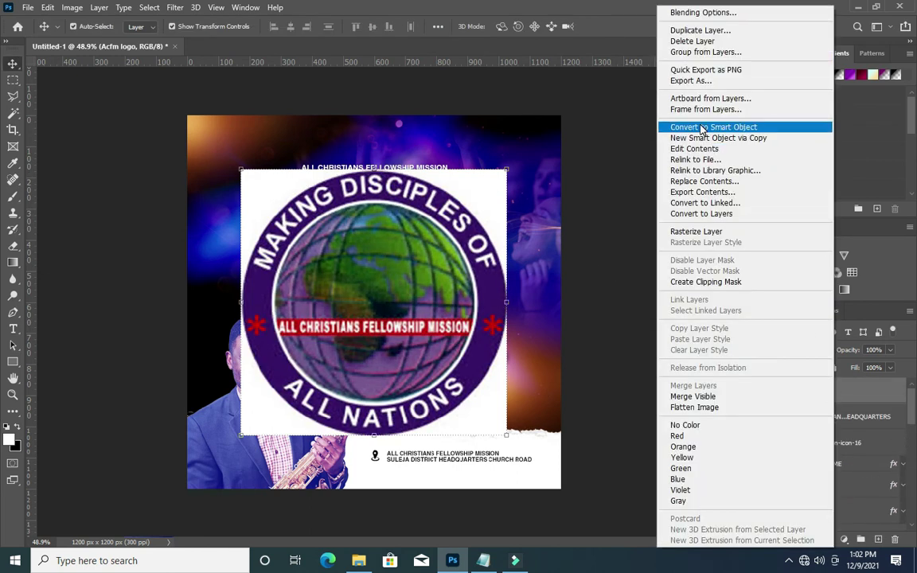
click(696, 231)
key(w)
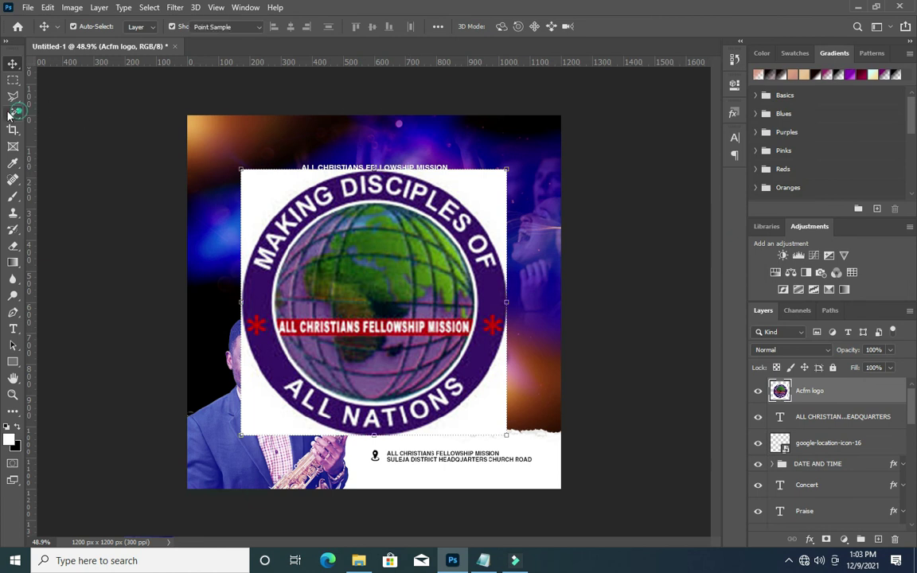
click(491, 196)
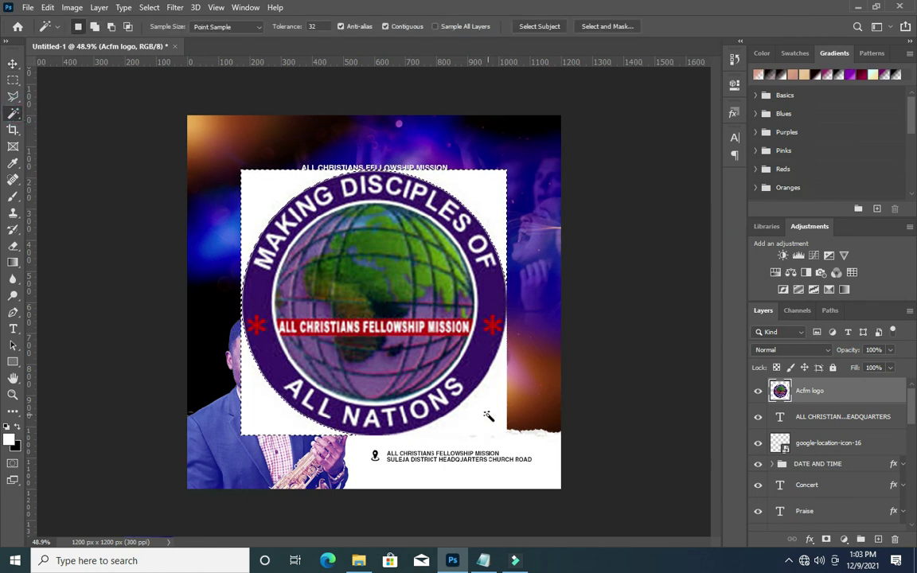
key(Delete)
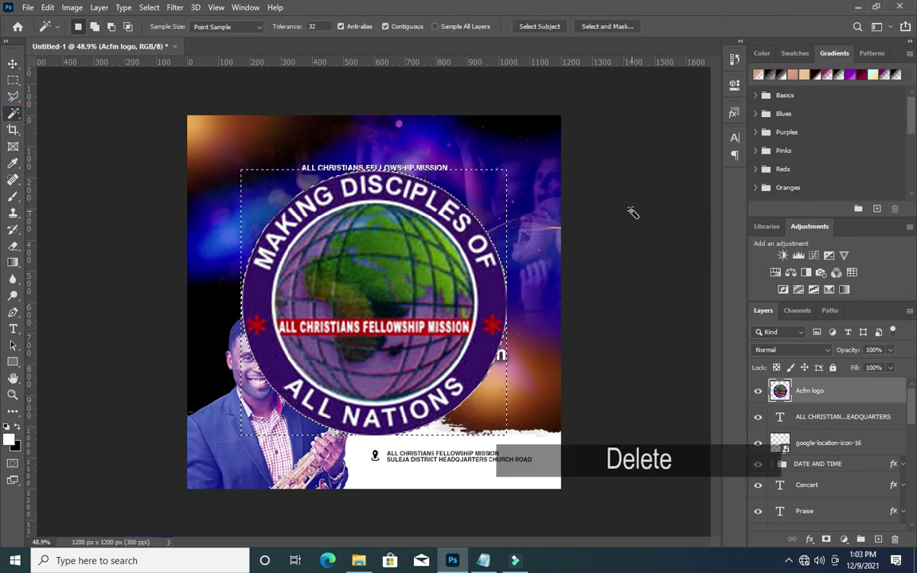
key(ctrl+d)
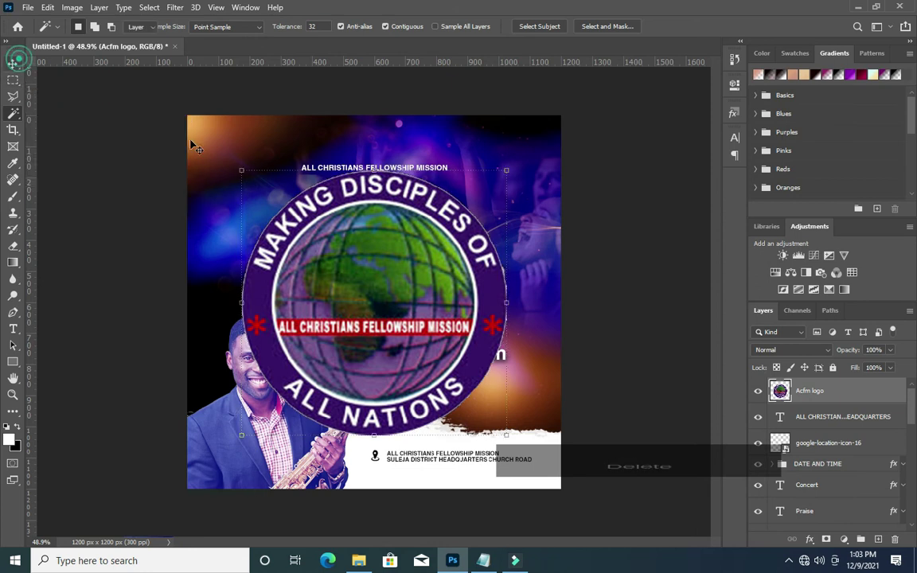
Shrink the logo to about 10% and centre it at the flyer's top.
click(12, 63)
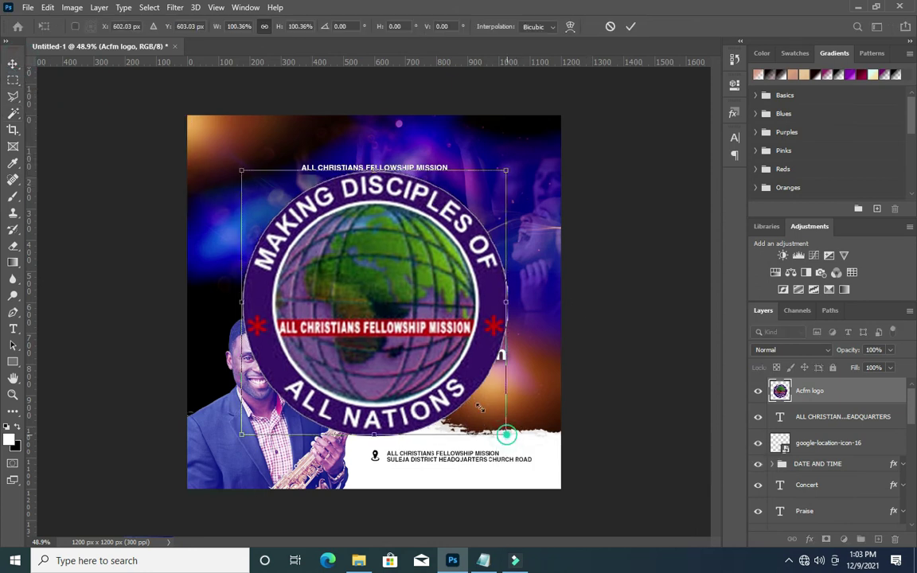
drag(504, 436, 334, 261)
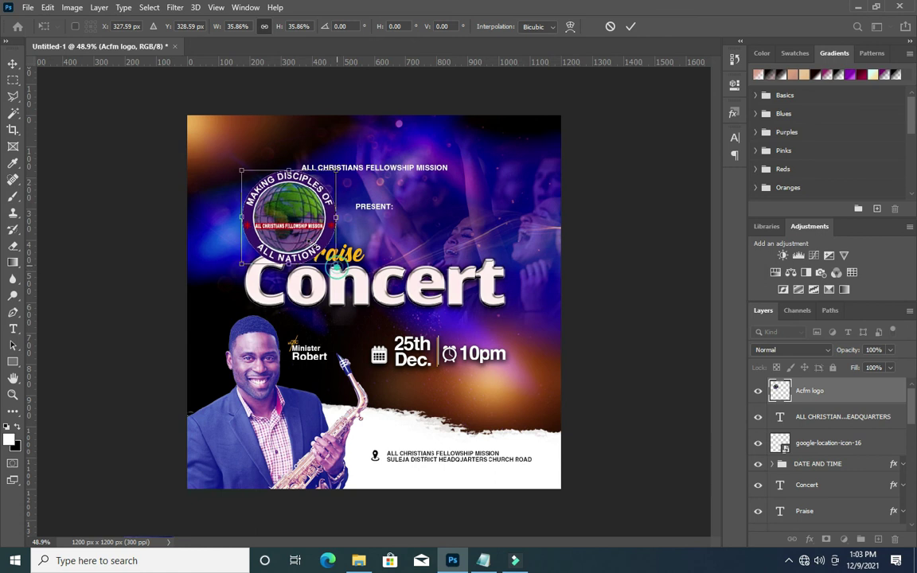
mouse_move(335, 263)
mouse_down()
mouse_move(271, 199)
mouse_move(384, 141)
mouse_up()
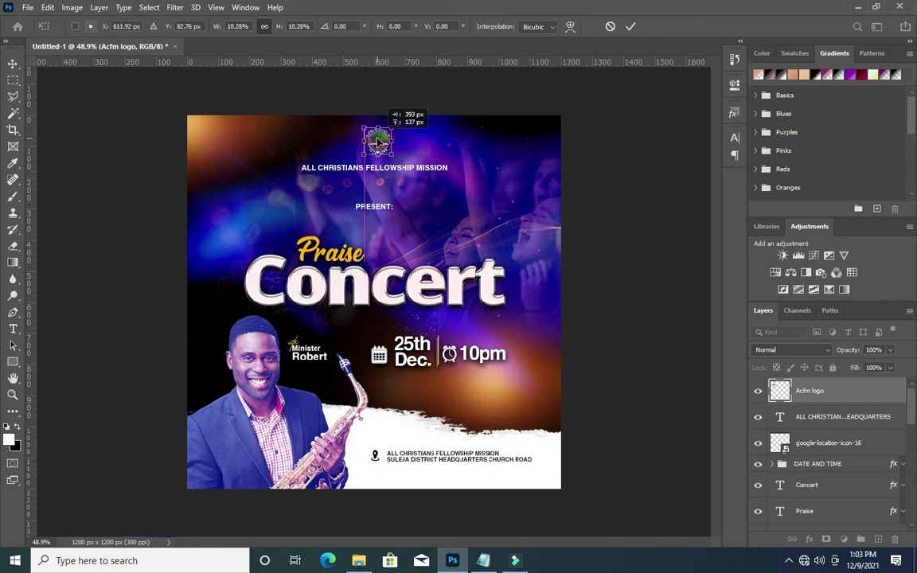
drag(384, 141, 374, 141)
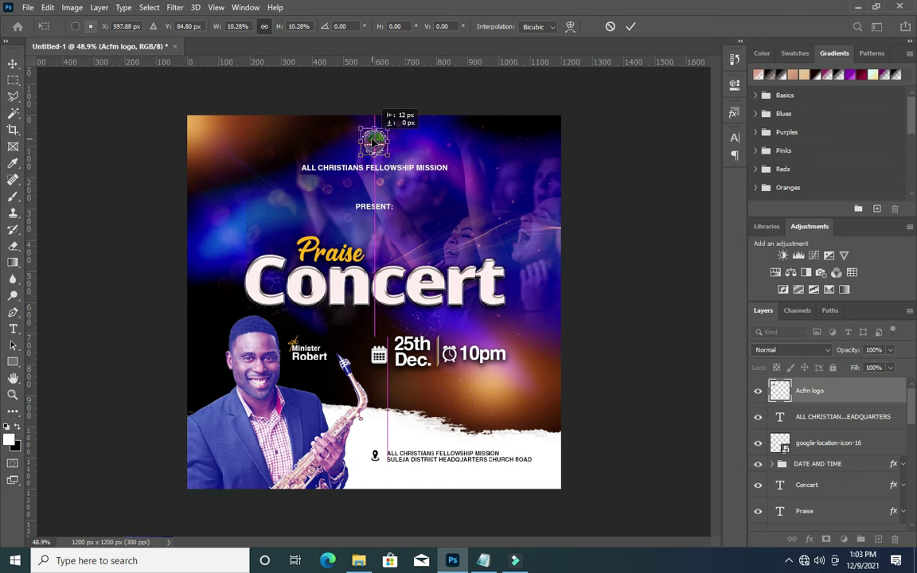
click(630, 26)
scroll(301, 128, up, 1)
scroll(300, 127, up, 3)
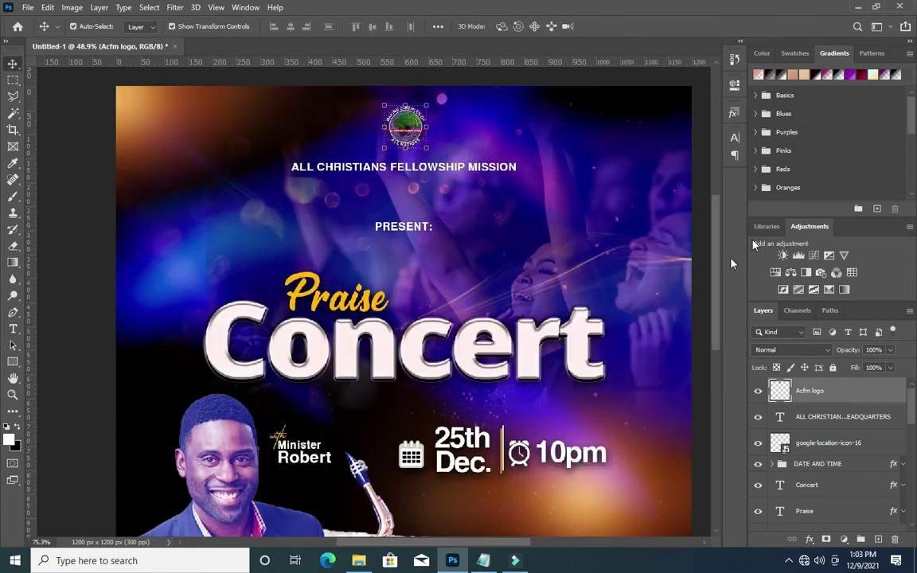
scroll(475, 258, up, 3)
click(858, 417)
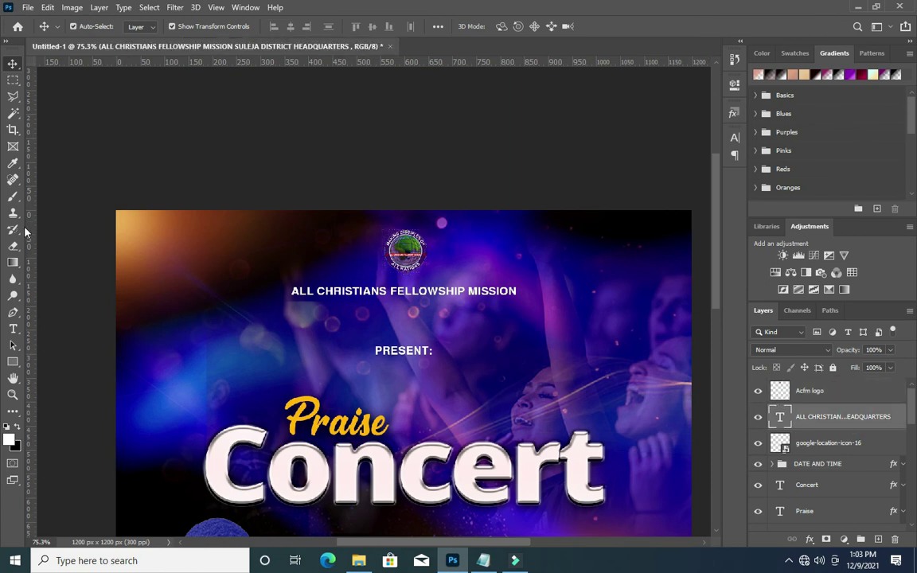
Draw a white rounded rectangle behind the Acfm logo.
right_click(11, 366)
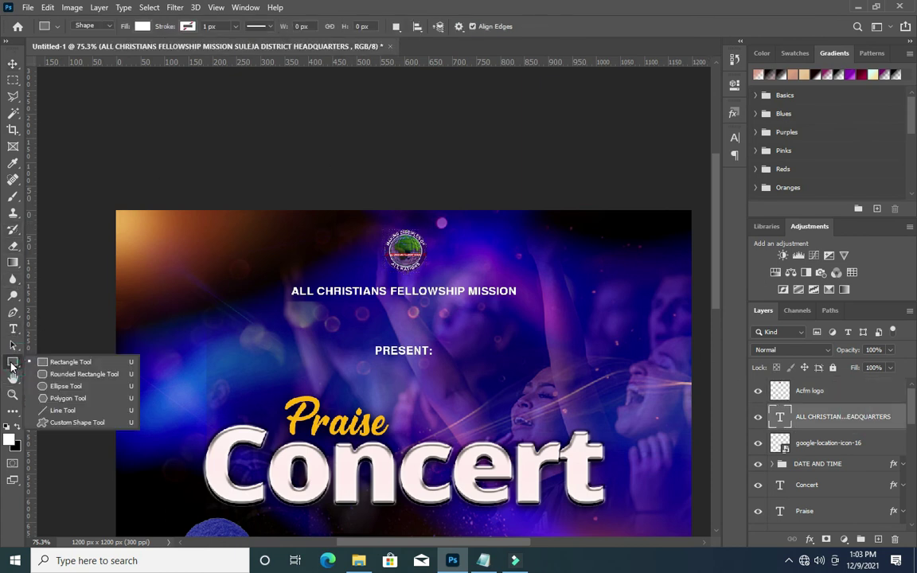
click(57, 372)
drag(359, 195, 445, 279)
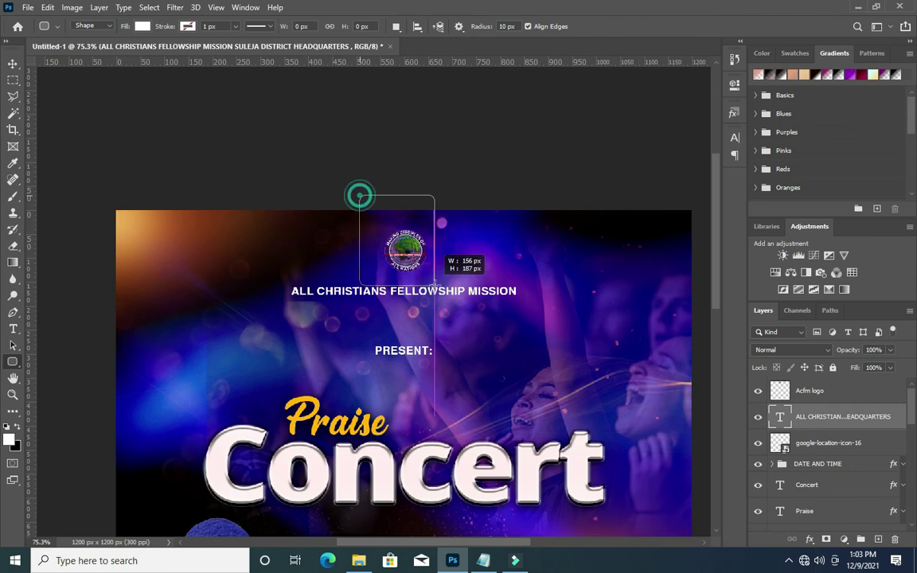
drag(445, 278, 444, 278)
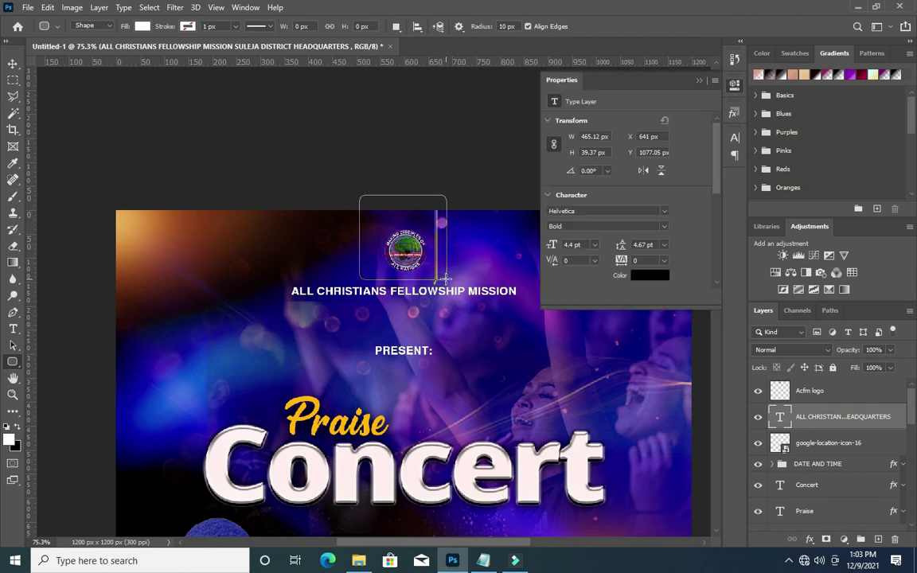
click(734, 84)
Centre the white rectangle and the logo horizontally on the flyer.
click(13, 63)
key(ctrl+a)
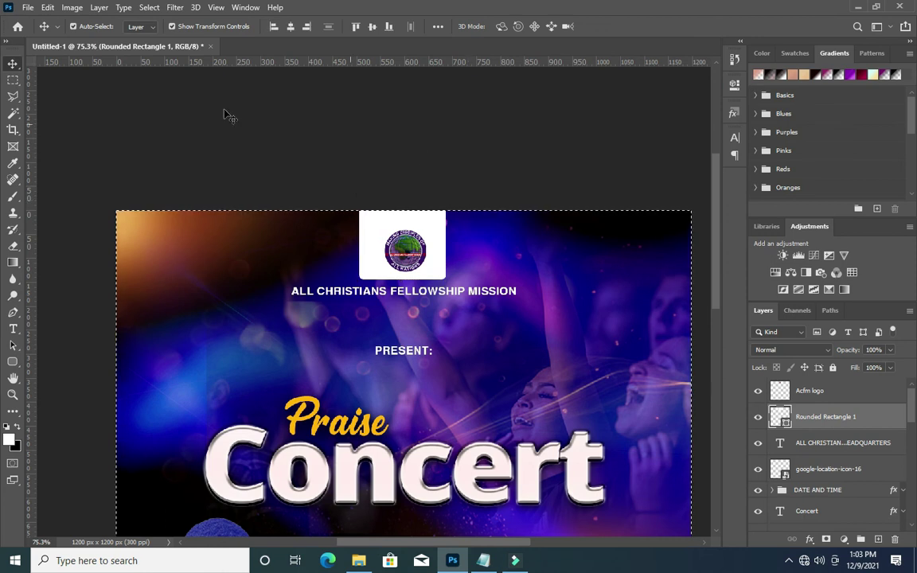
click(290, 26)
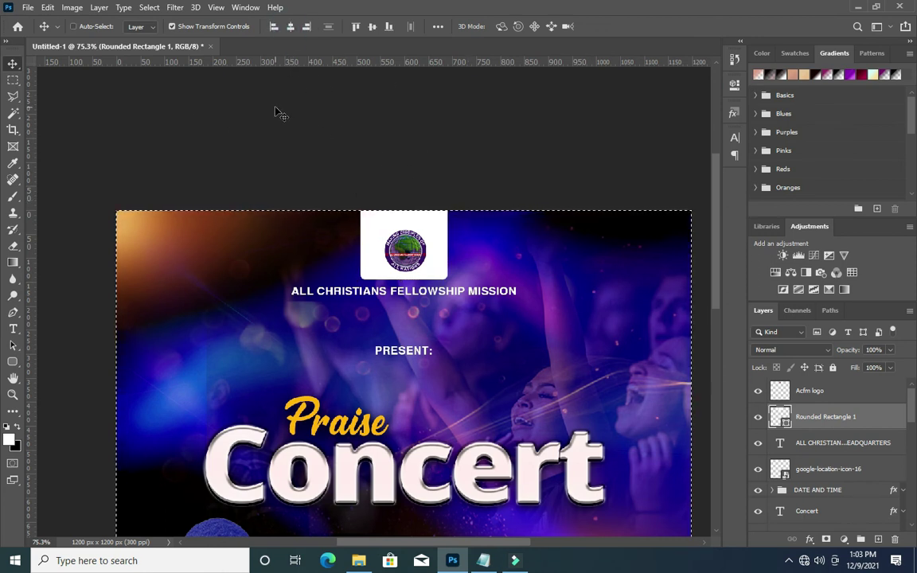
click(667, 348)
click(290, 27)
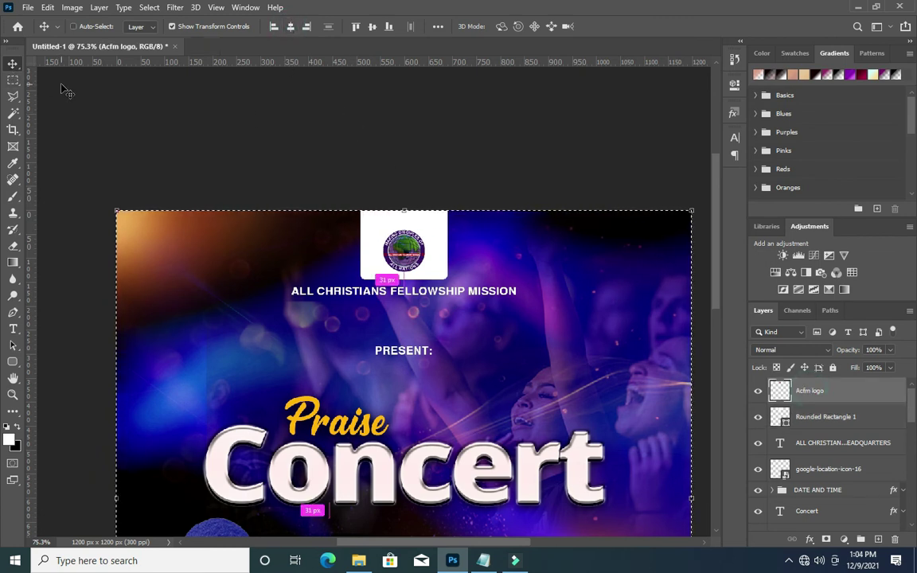
key(ctrl+d)
Narrow the rounded rectangle to about 74% width to fit the logo.
click(395, 213)
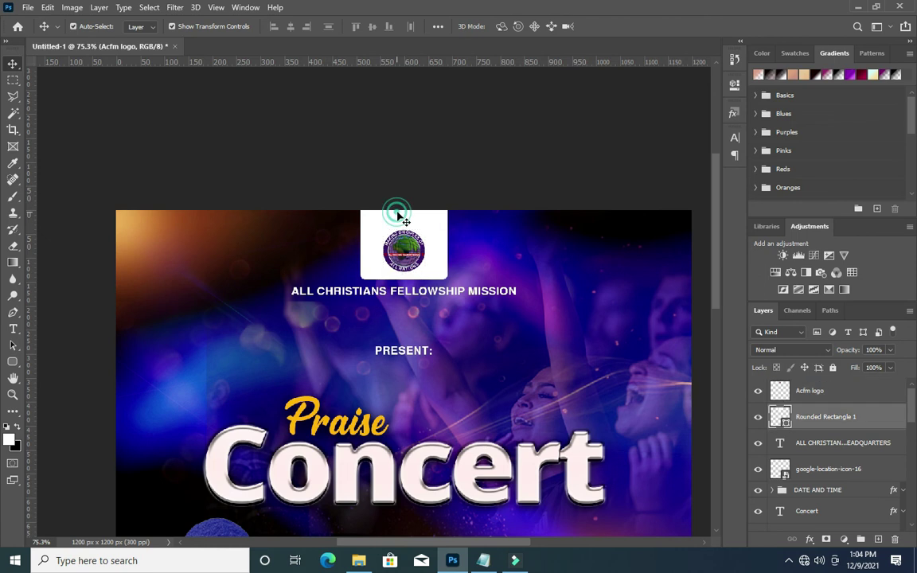
key(ctrl+t)
drag(449, 237, 437, 235)
click(630, 26)
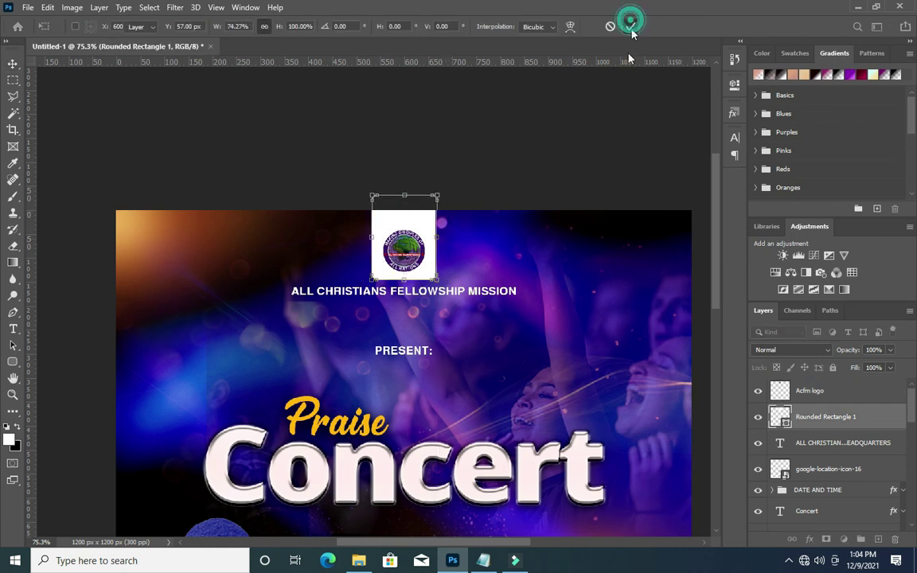
scroll(455, 198, down, 1)
scroll(430, 183, down, 3)
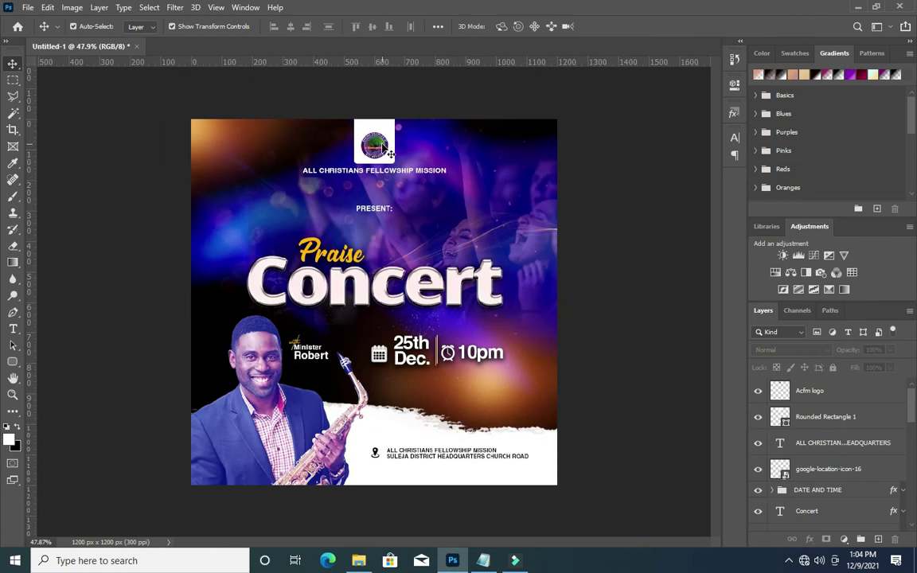
Add a drop shadow to the Acfm logo: 94% opacity, 19% spread, 7 px size.
click(385, 146)
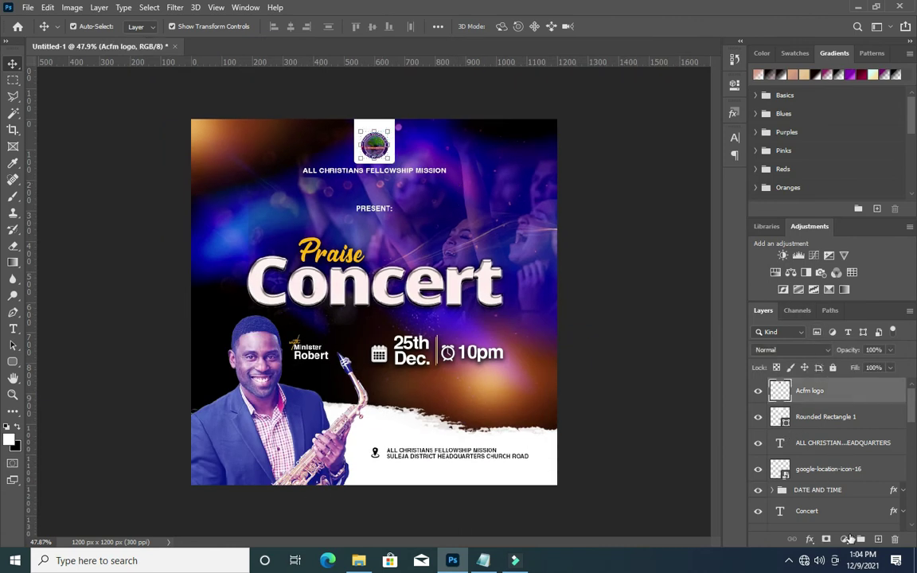
click(808, 539)
click(764, 493)
drag(595, 155, 681, 155)
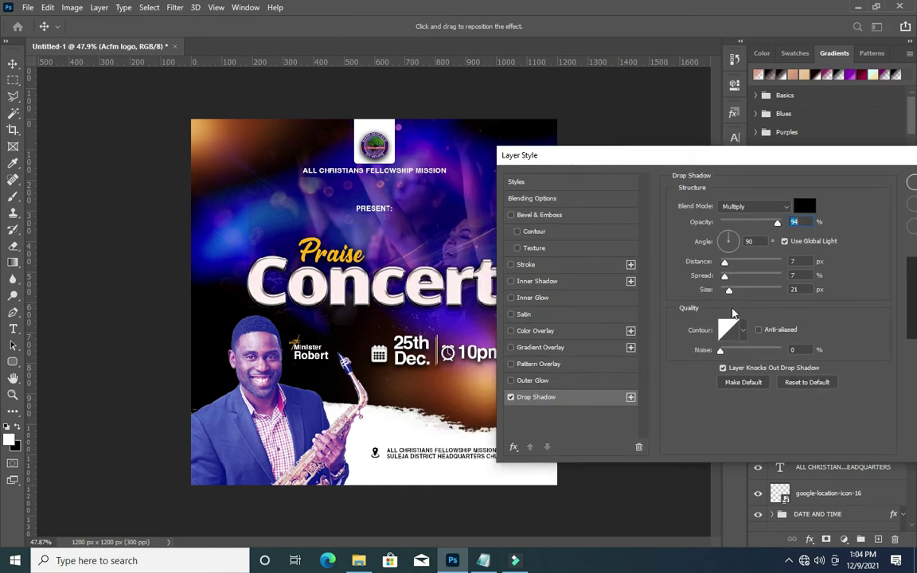
mouse_move(728, 291)
mouse_down()
mouse_move(733, 276)
mouse_move(724, 292)
mouse_up()
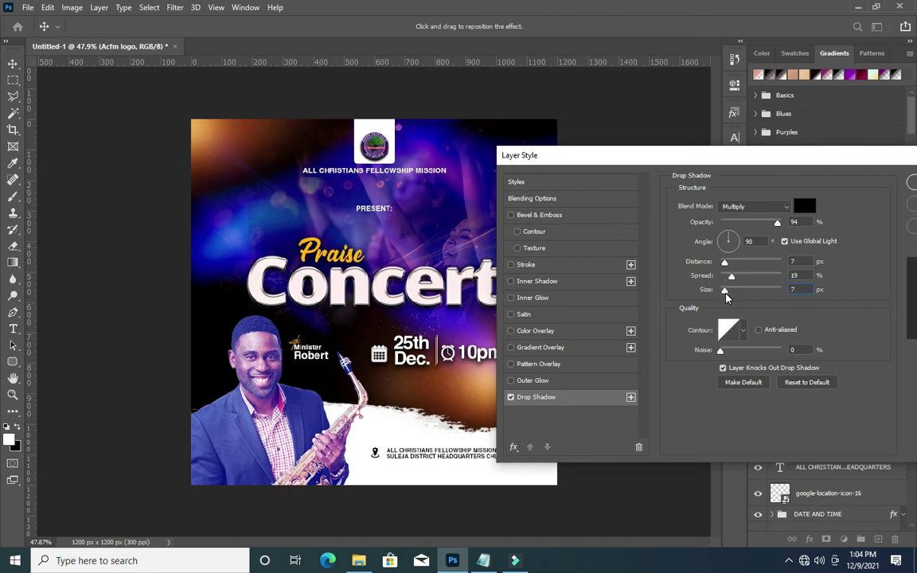
drag(810, 159, 723, 180)
key(Return)
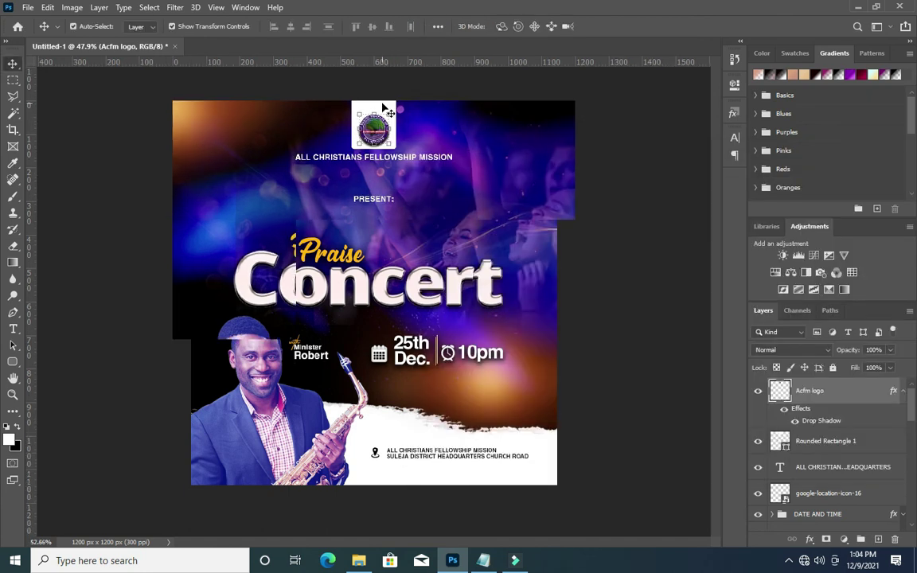
Zoom out to view the whole poster and collapse the logo's effects list.
scroll(384, 108, up, 5)
click(374, 84)
scroll(413, 99, down, 4)
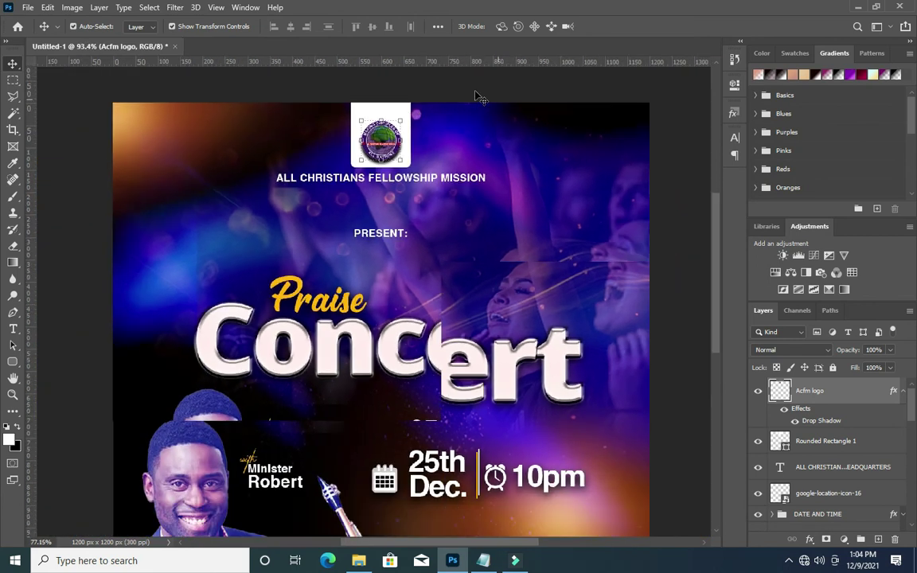
scroll(637, 137, down, 2)
scroll(644, 143, down, 1)
scroll(557, 144, down, 2)
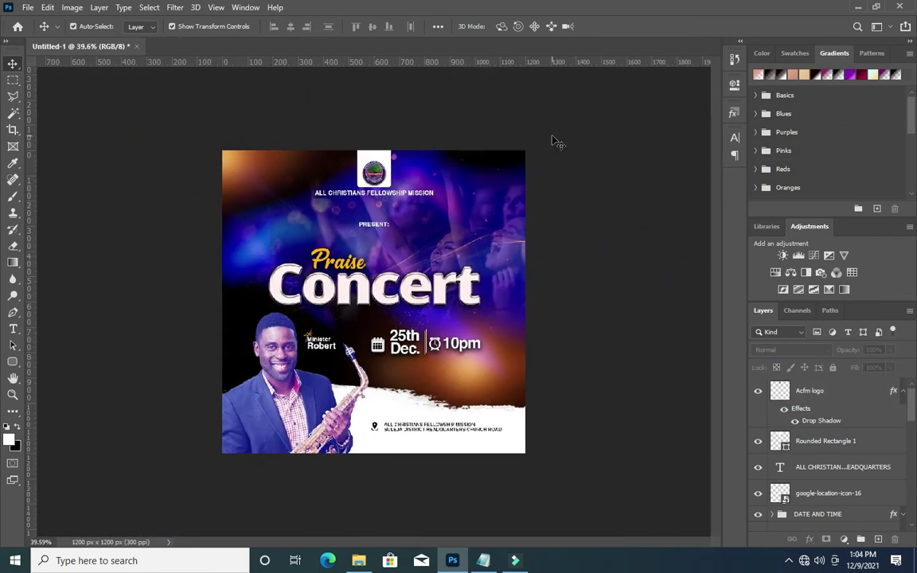
scroll(477, 176, down, 1)
scroll(437, 214, up, 1)
scroll(469, 231, up, 1)
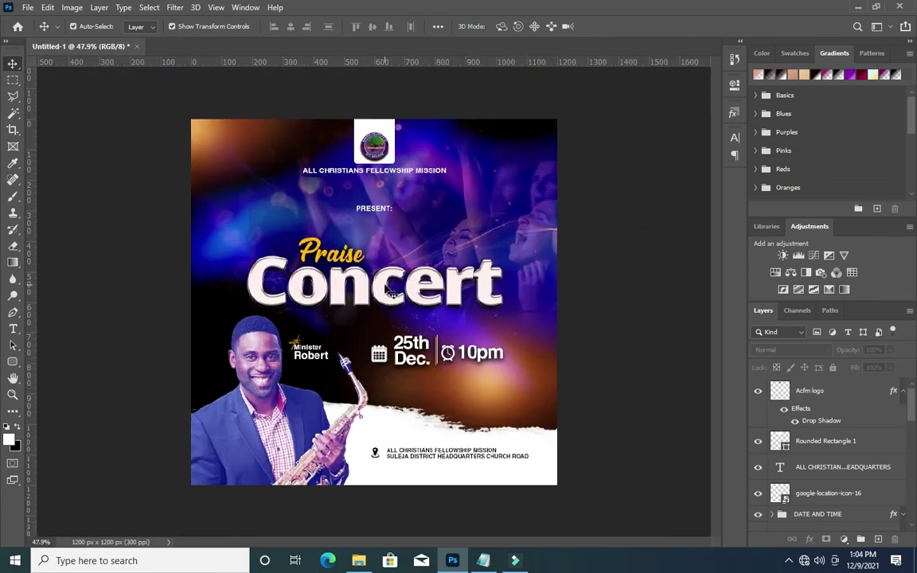
scroll(505, 247, up, 1)
scroll(644, 287, up, 1)
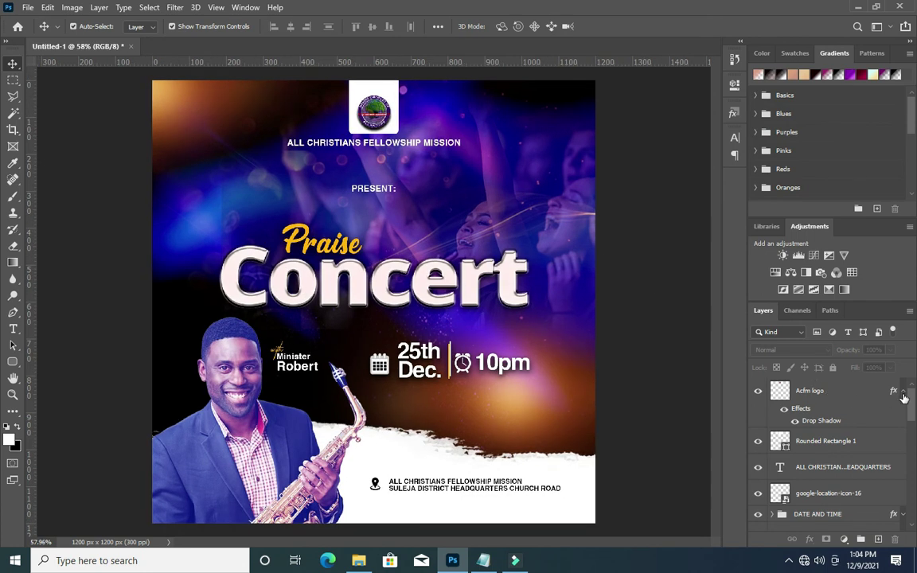
click(903, 398)
scroll(875, 398, down, 1)
scroll(819, 390, up, 1)
Group the Acfm logo through google-location-icon-16 layers into Group 1.
click(819, 389)
scroll(822, 475, down, 1)
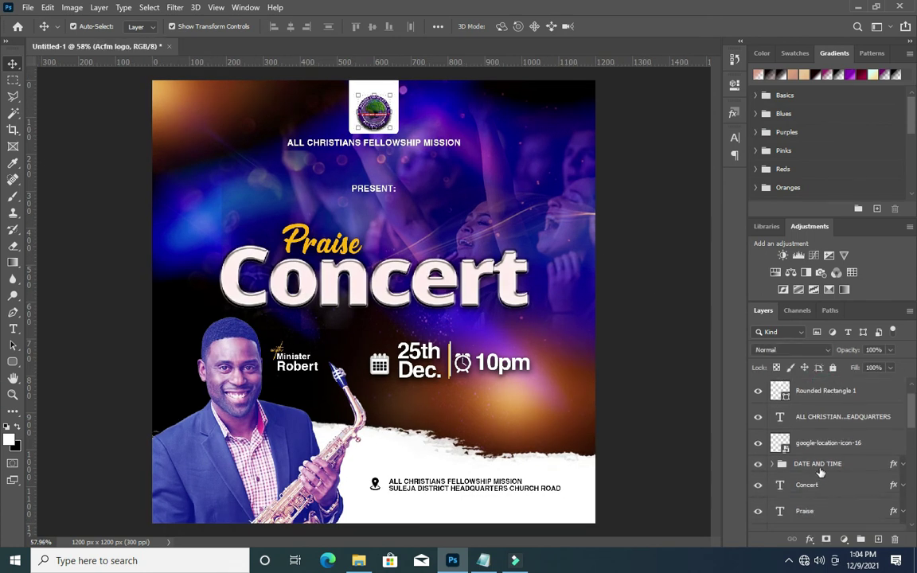
shift+click(807, 444)
key(ctrl+g)
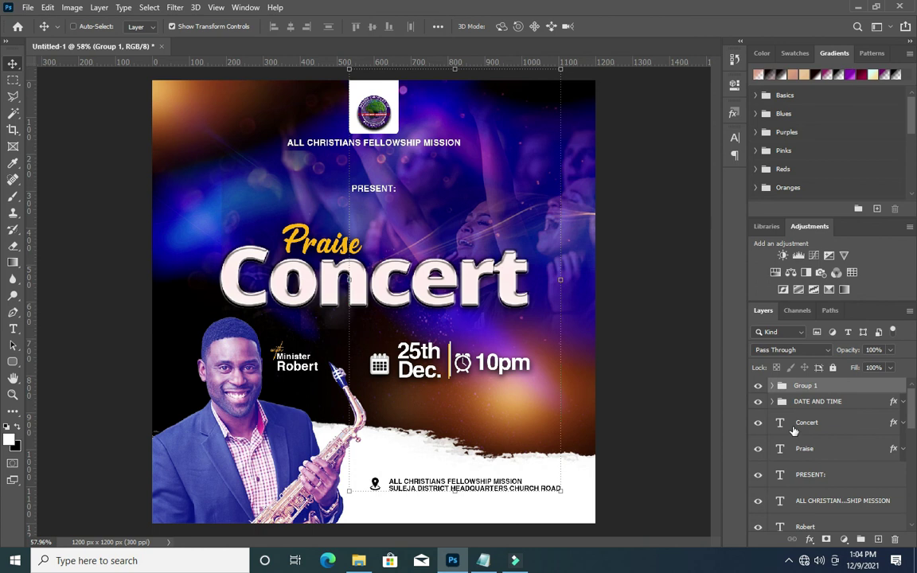
Group the Concert through 1120-robert-young-2 layers into Group 2 and collapse the background folders.
click(811, 434)
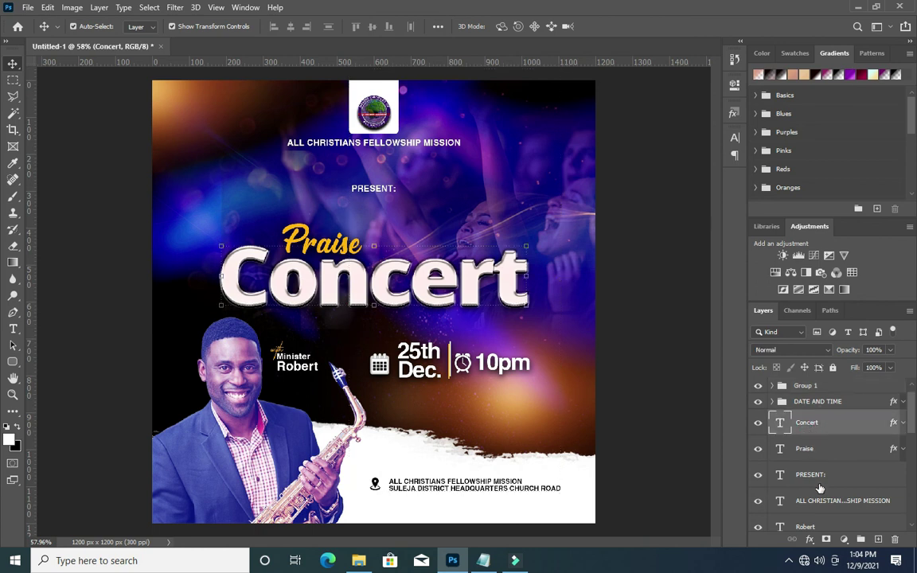
scroll(820, 488, down, 3)
scroll(819, 493, down, 1)
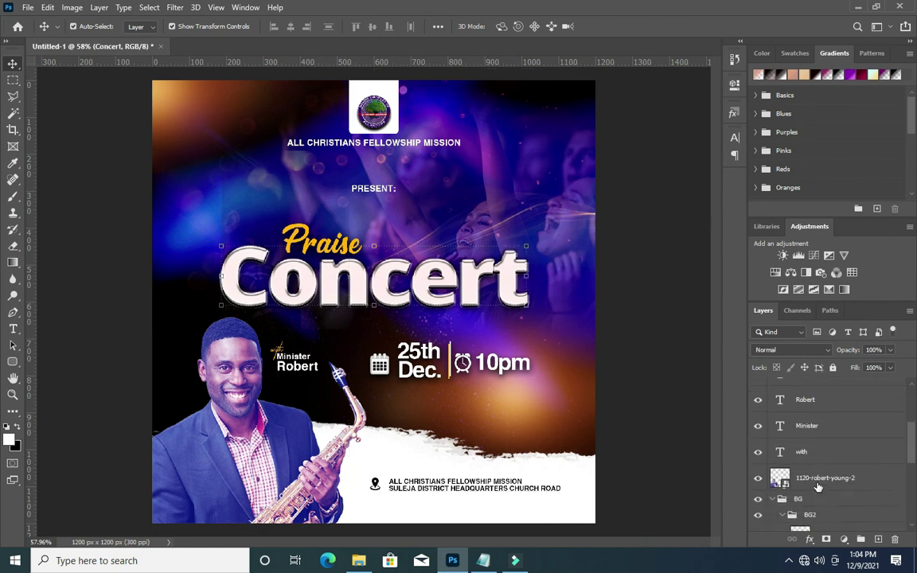
shift+click(827, 478)
key(ctrl+g)
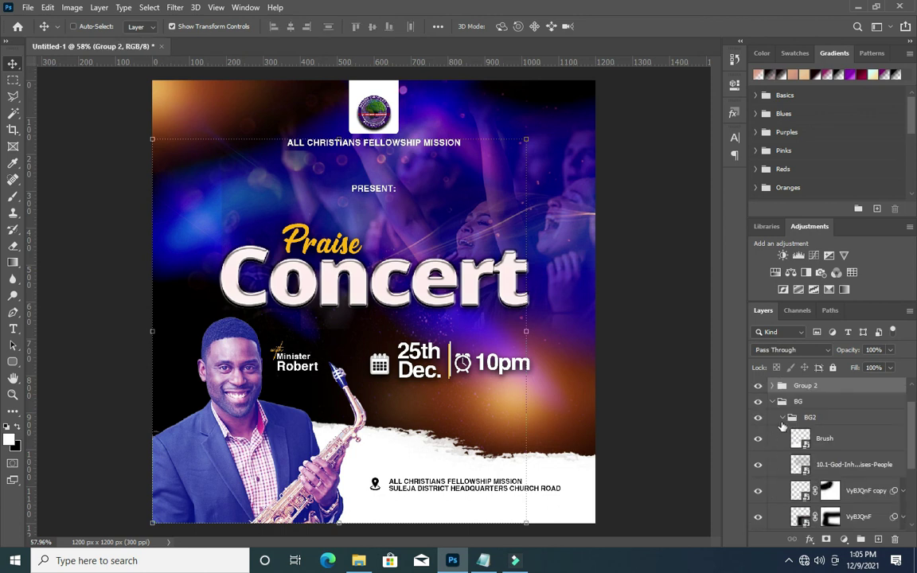
click(778, 414)
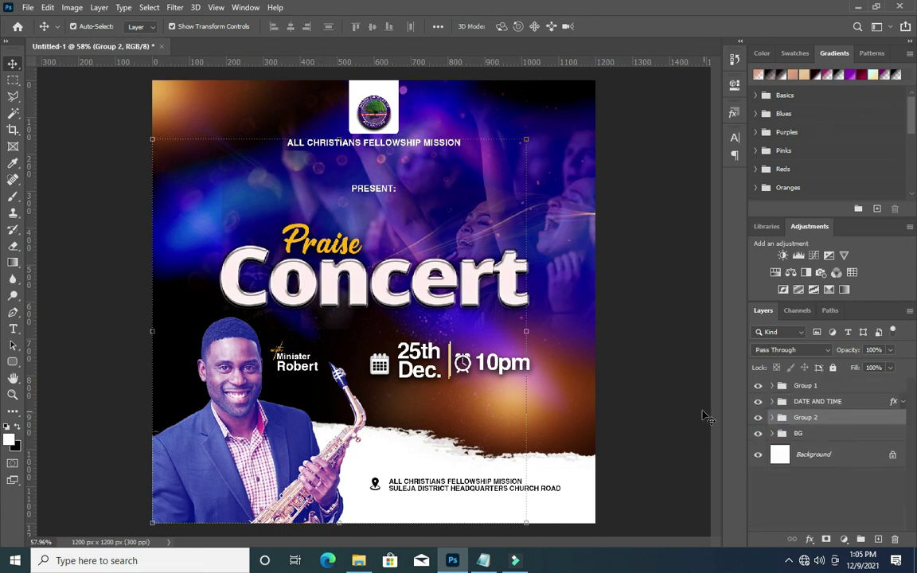
click(255, 485)
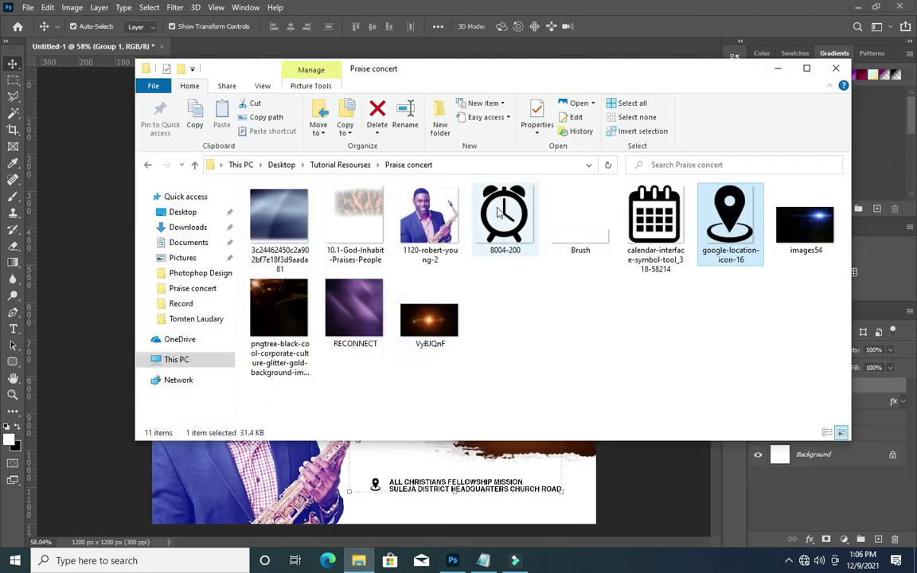
click(358, 560)
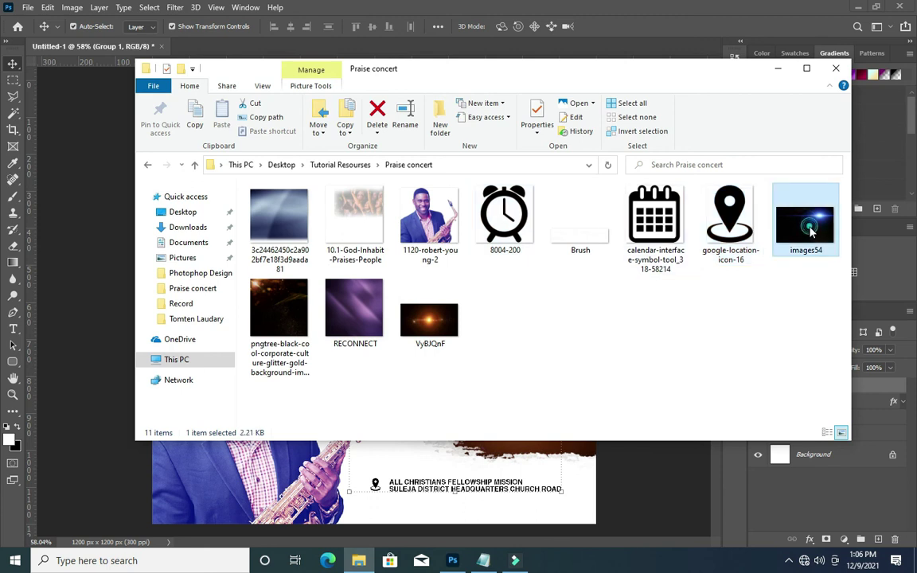
Drag images54 into the poster in Screen mode, its glow just below Concert.
drag(803, 224, 447, 368)
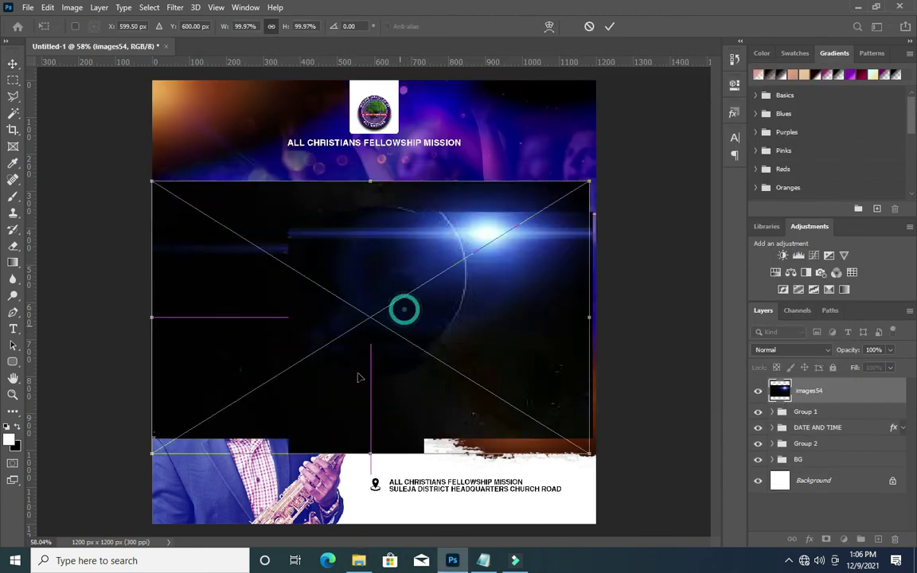
drag(348, 378, 395, 417)
click(779, 352)
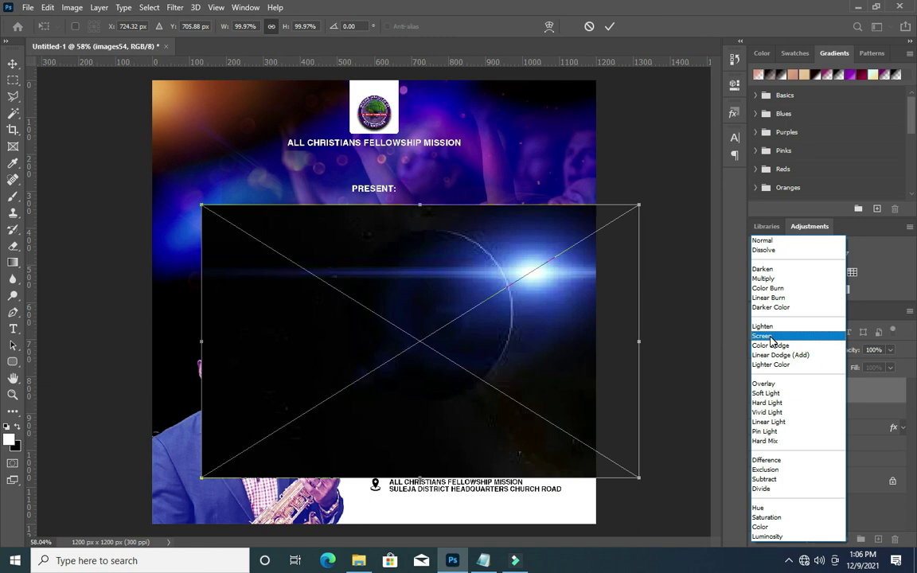
click(762, 336)
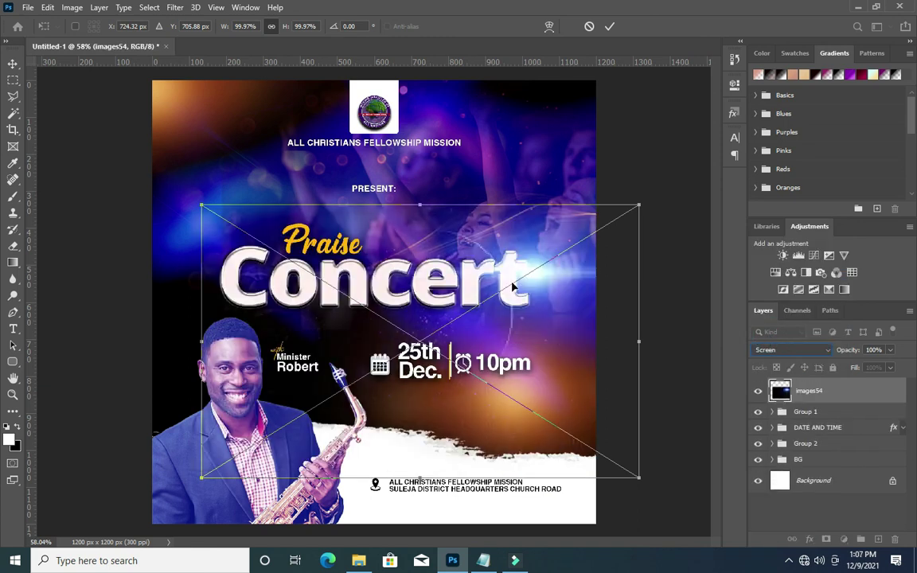
drag(550, 279, 416, 314)
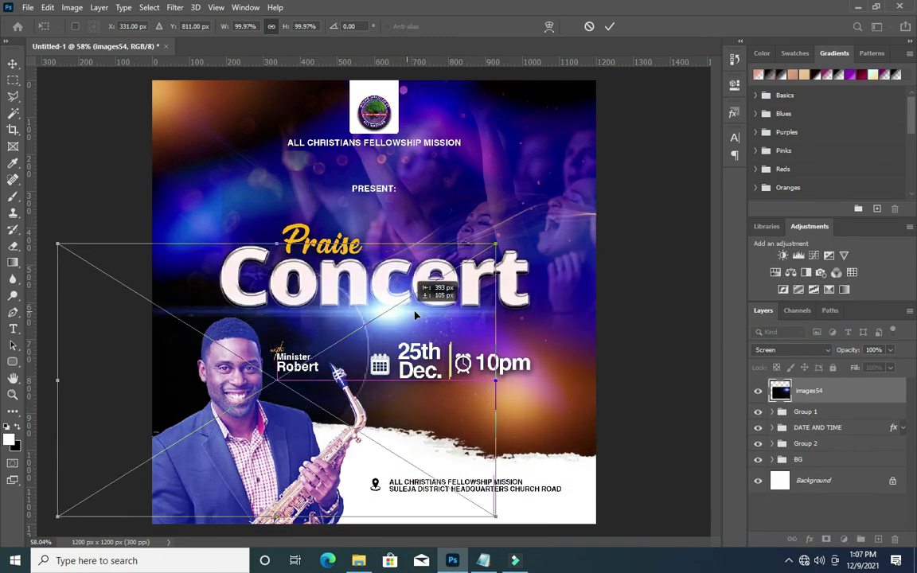
mouse_move(416, 315)
mouse_down()
mouse_move(540, 159)
mouse_move(358, 366)
mouse_up()
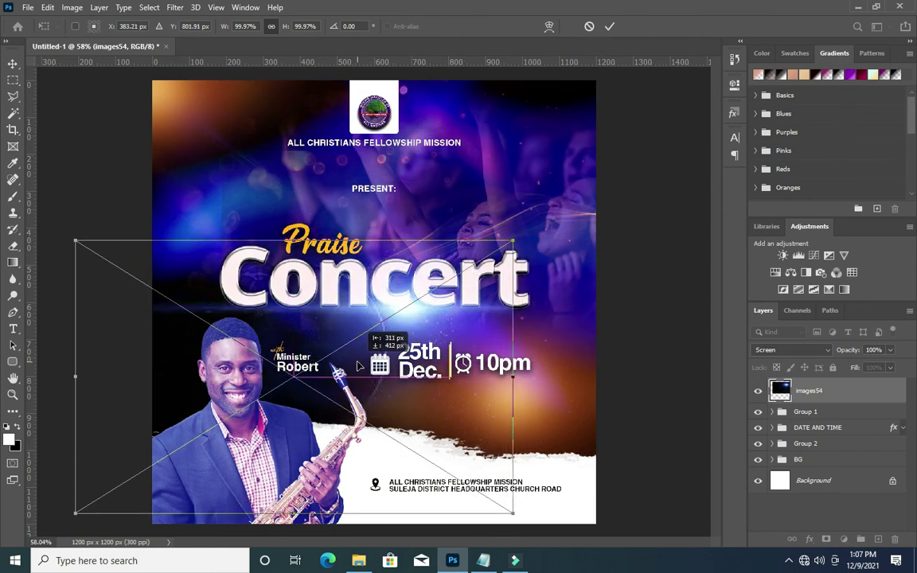
key(Return)
scroll(430, 327, down, 4)
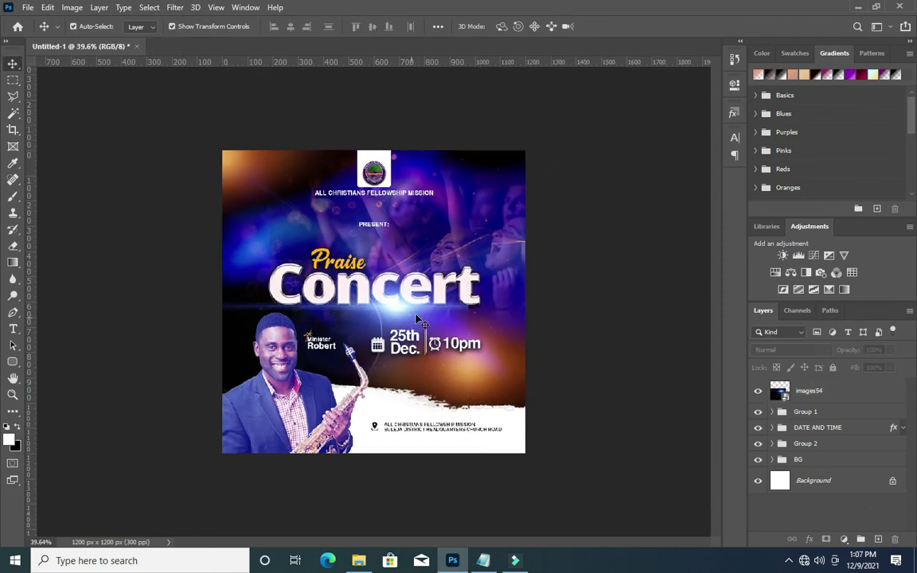
click(824, 538)
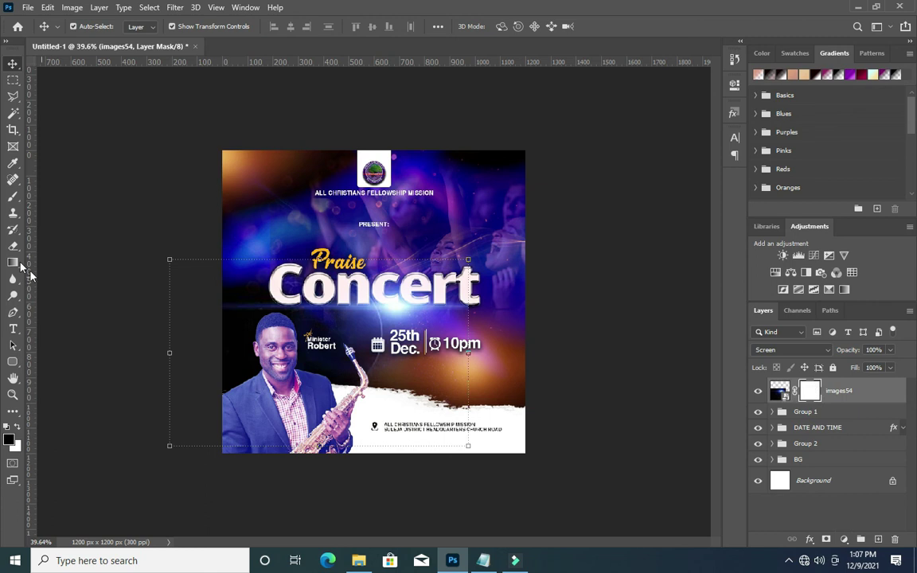
click(11, 197)
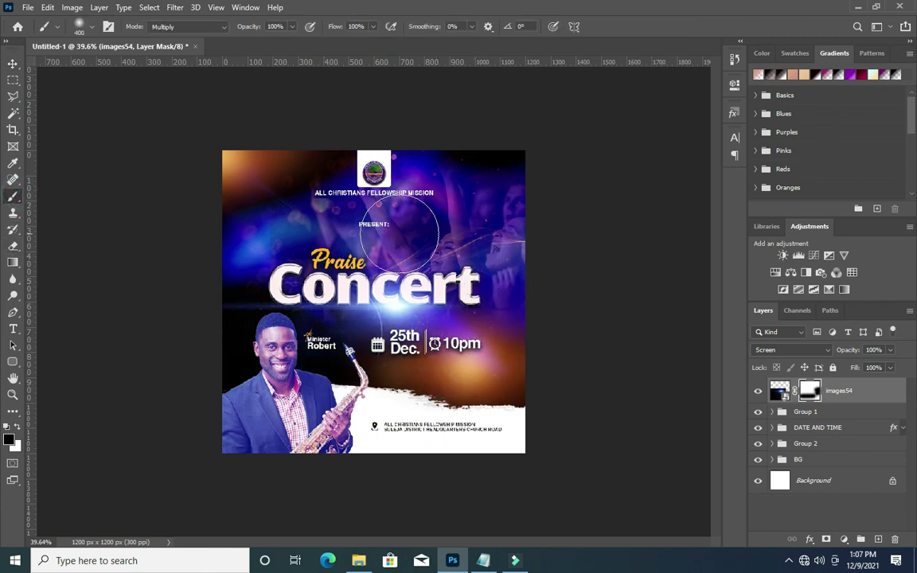
scroll(199, 227, up, 1)
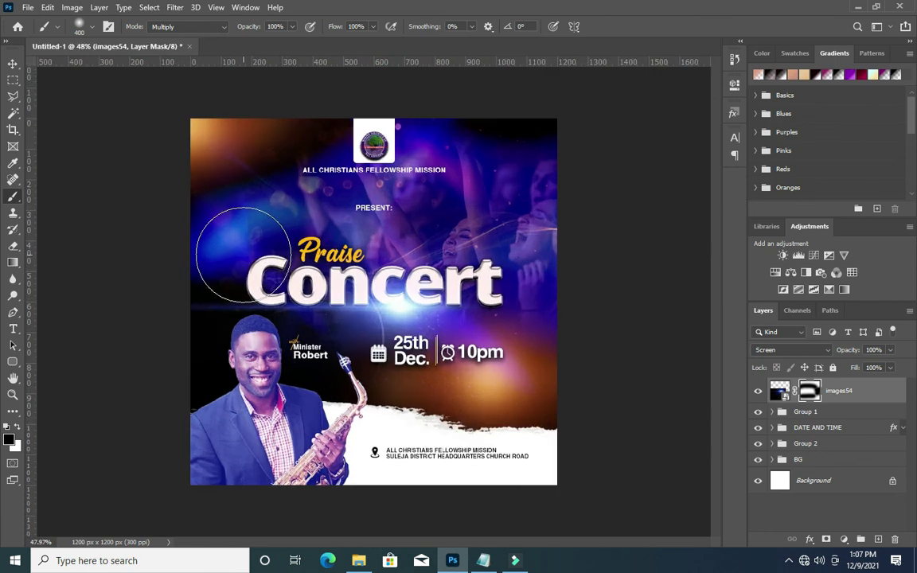
scroll(373, 303, up, 1)
click(12, 63)
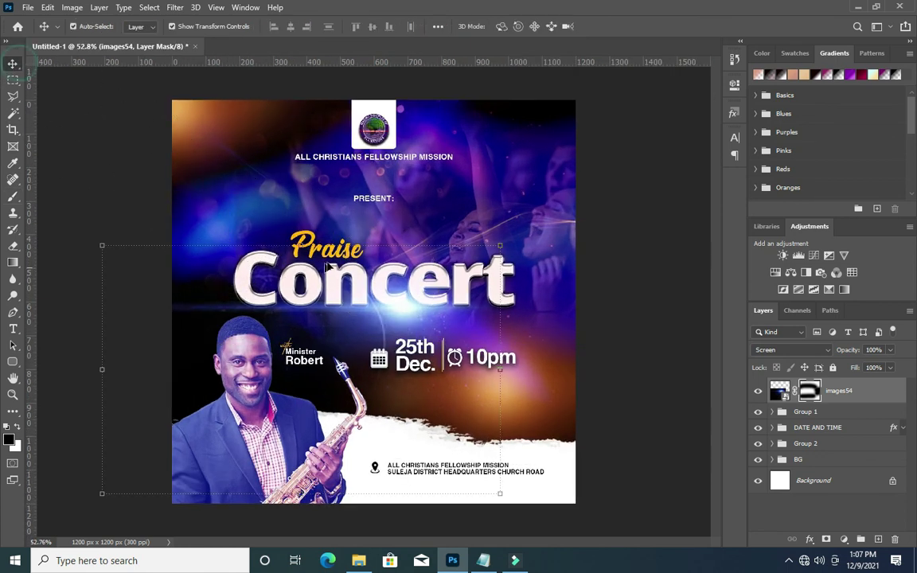
scroll(335, 255, up, 1)
scroll(340, 263, down, 1)
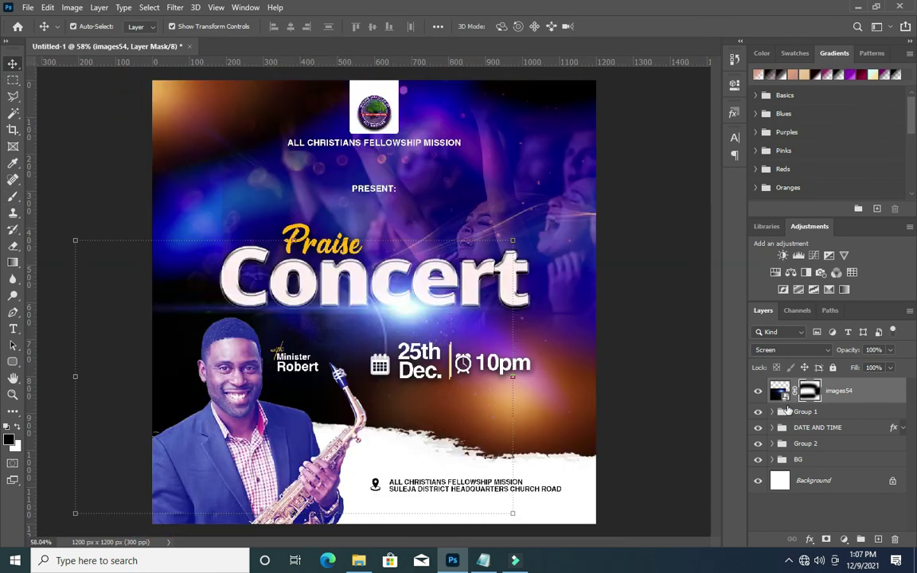
click(13, 179)
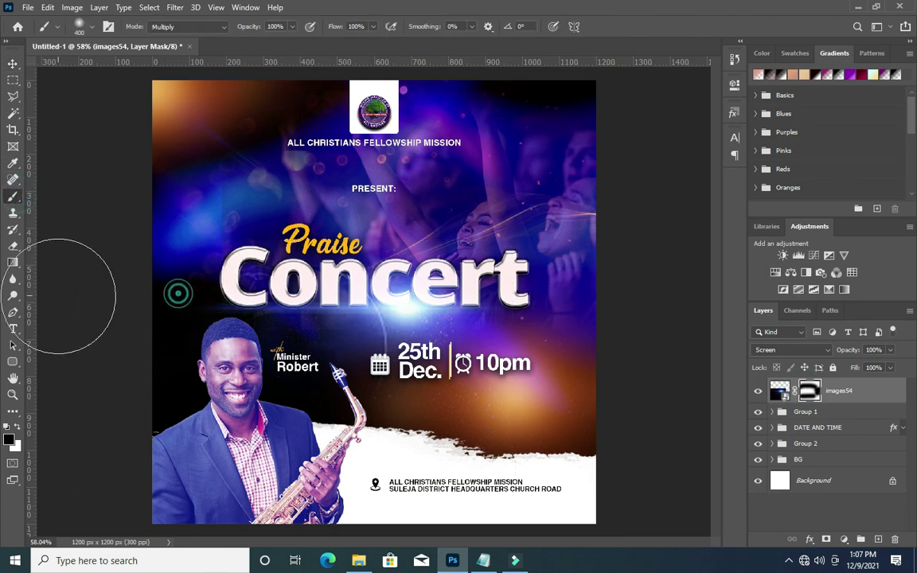
click(13, 63)
click(628, 258)
scroll(495, 324, down, 1)
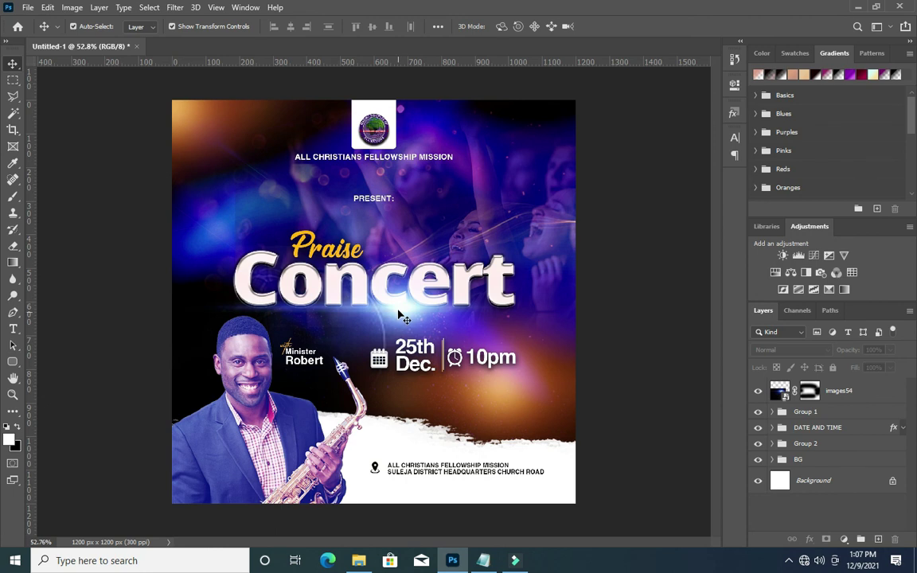
scroll(400, 317, down, 1)
Move the VyBJQnF and VyBJQnF copy light layers to new positions.
click(515, 387)
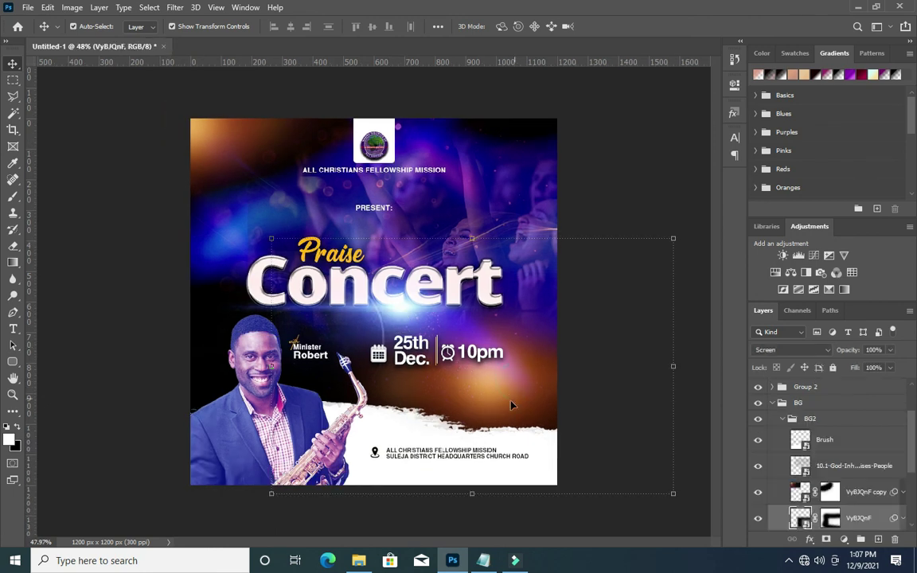
drag(512, 397, 517, 398)
drag(199, 129, 248, 213)
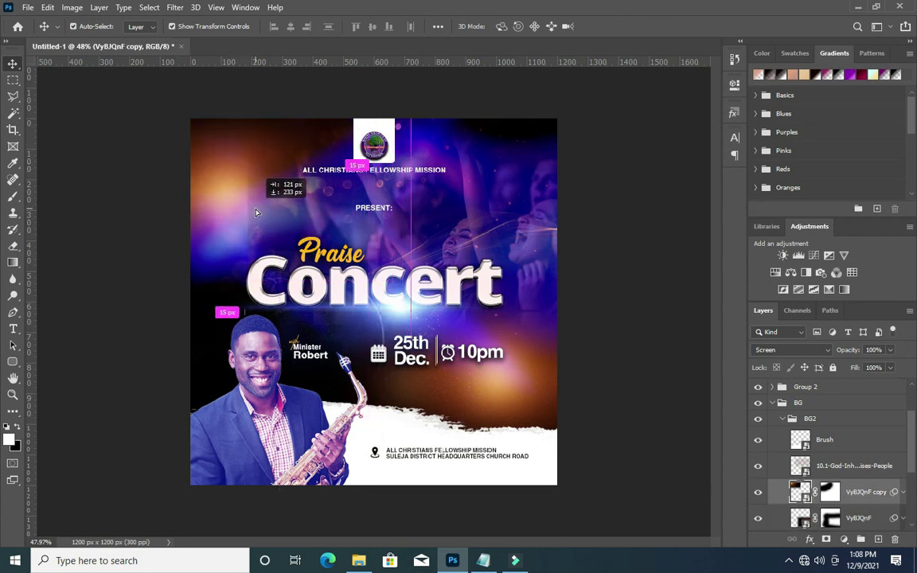
drag(248, 212, 254, 204)
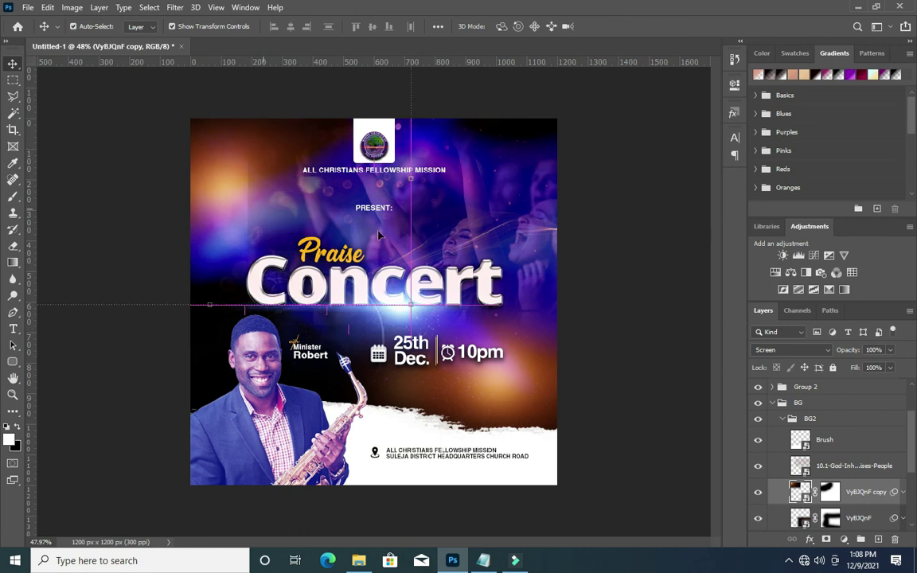
Collapse the BG2 and BG groups and merge all visible layers onto a new top layer.
scroll(429, 284, down, 1)
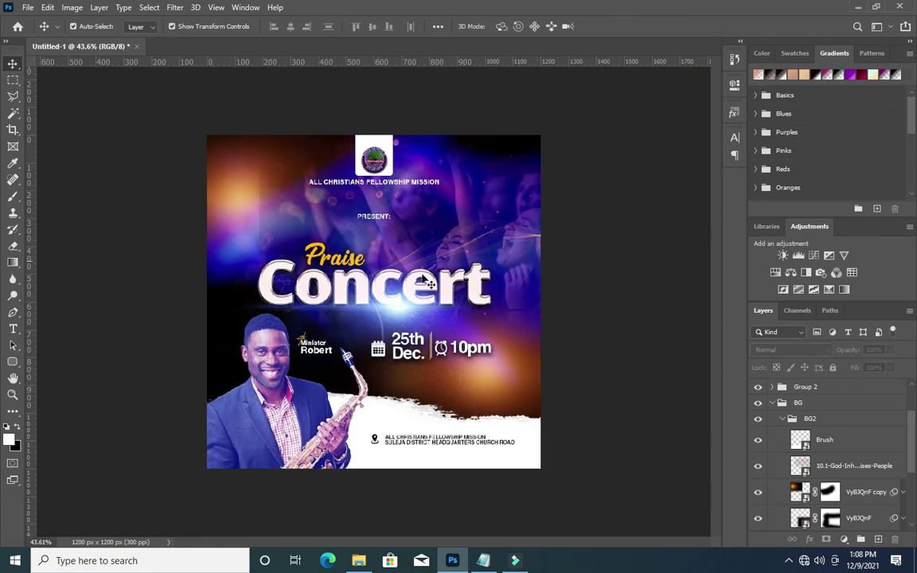
click(782, 418)
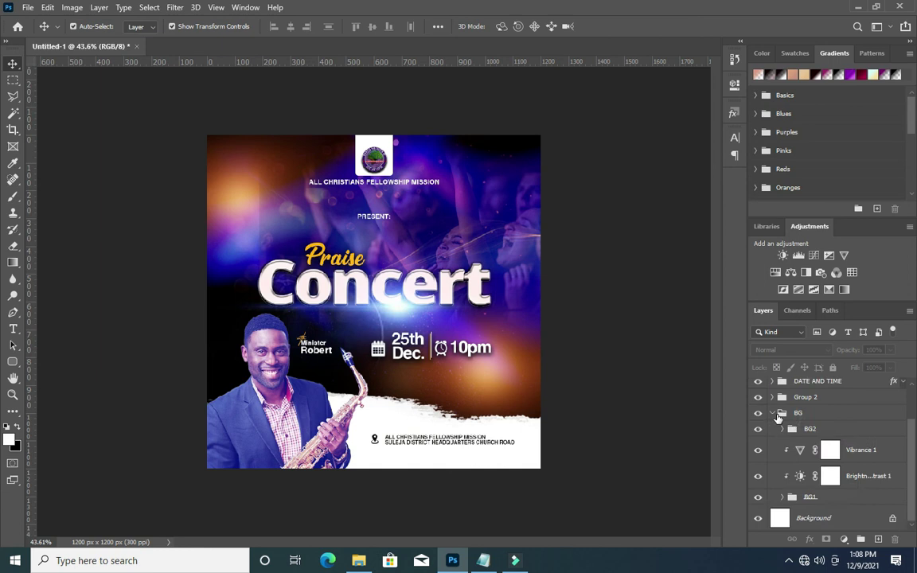
click(769, 419)
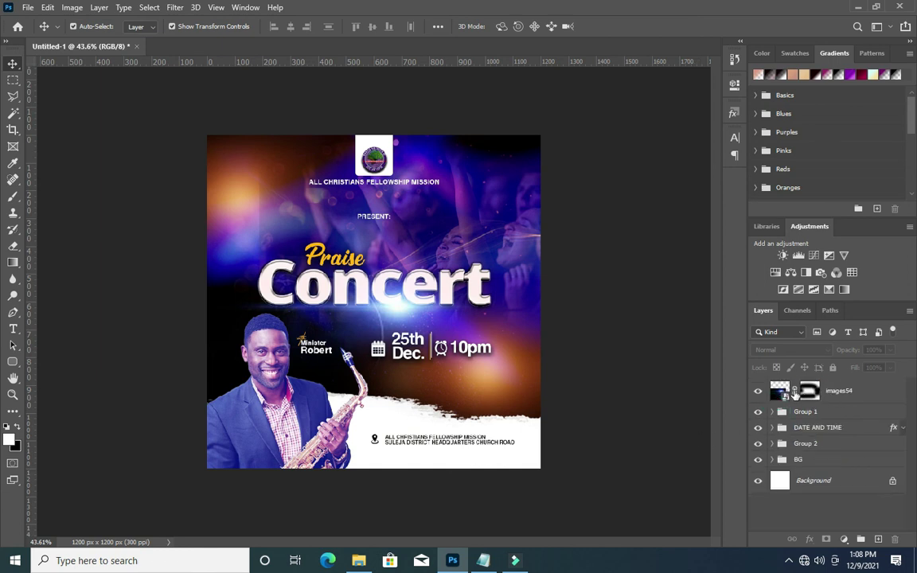
scroll(342, 211, up, 1)
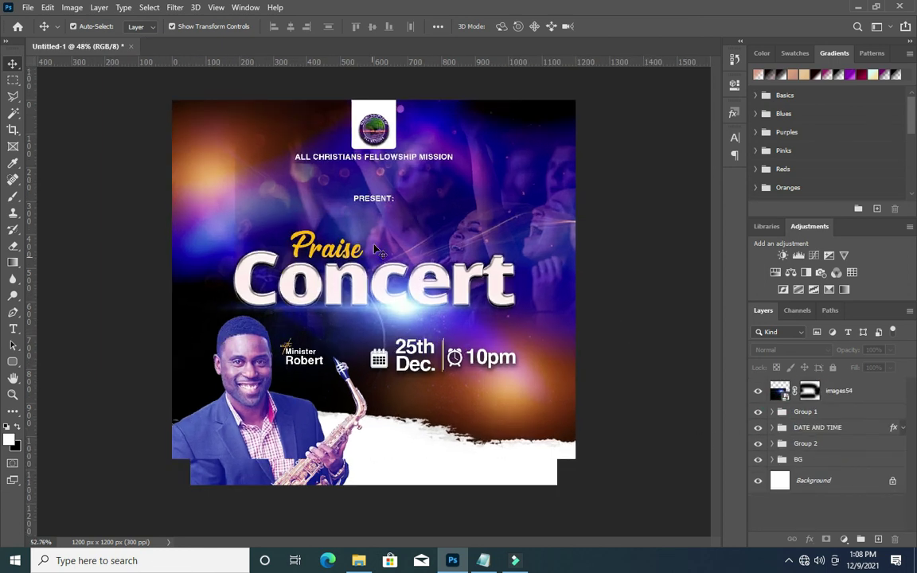
scroll(350, 207, up, 2)
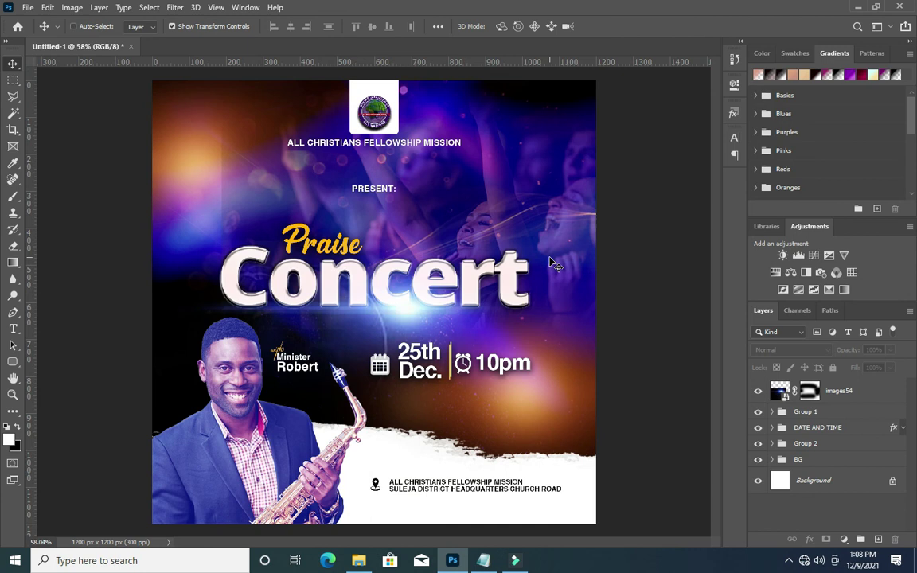
key(ctrl+shift+alt+n)
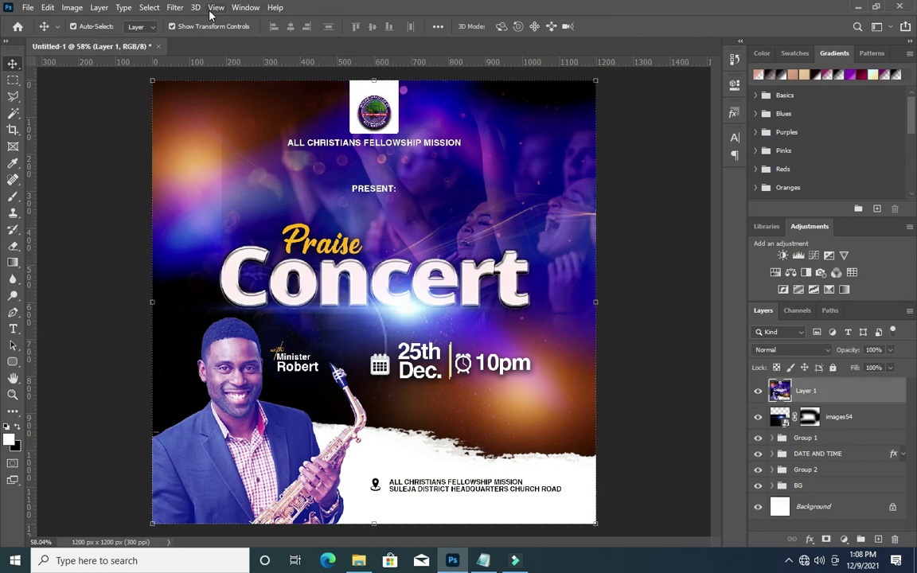
In Camera Raw, warm the temperature, set Tint +30 and Contrast +24.
click(175, 7)
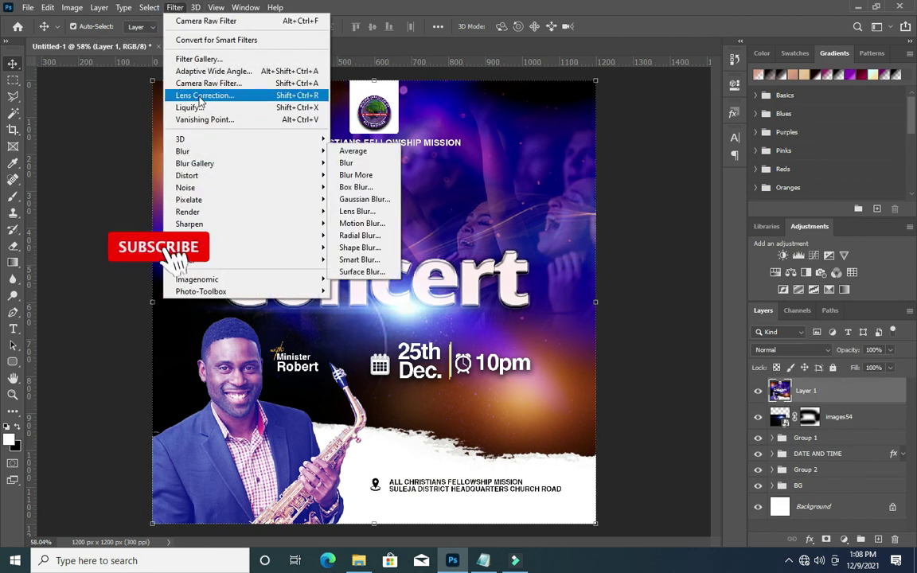
click(190, 83)
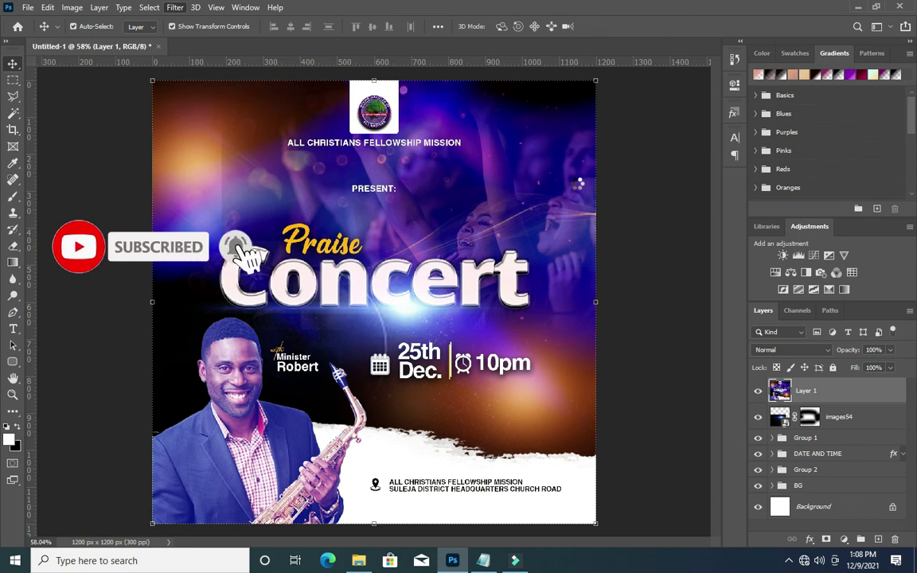
scroll(732, 274, up, 5)
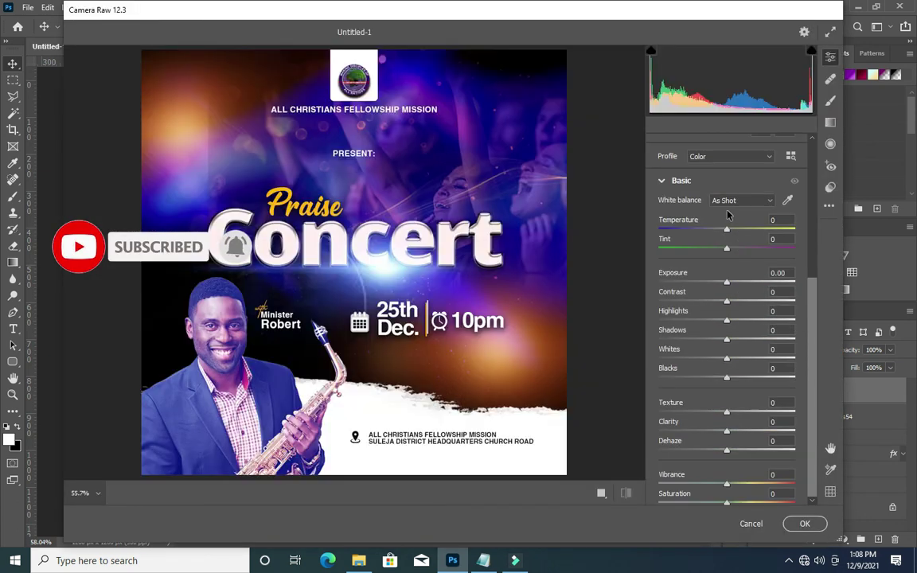
drag(737, 249, 729, 253)
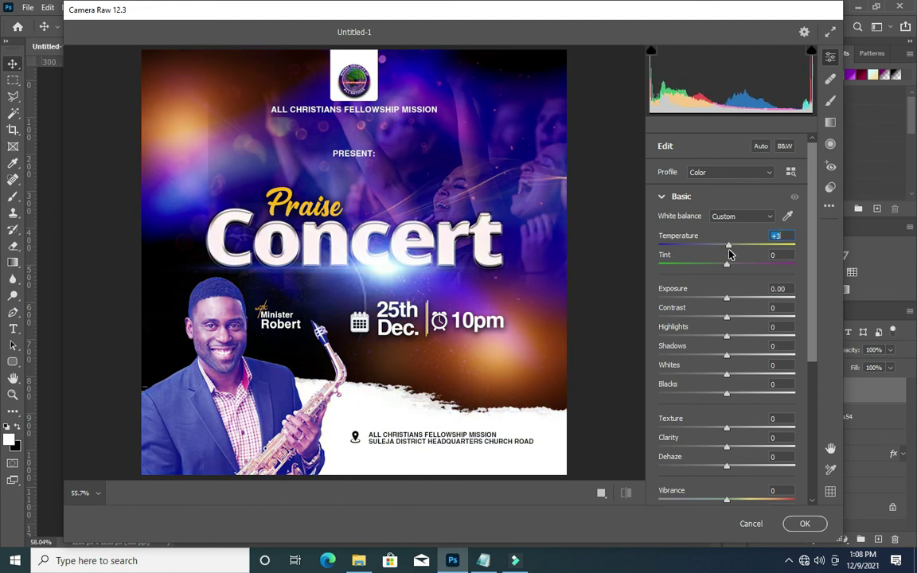
mouse_move(727, 270)
mouse_down()
mouse_move(715, 268)
mouse_move(745, 271)
mouse_up()
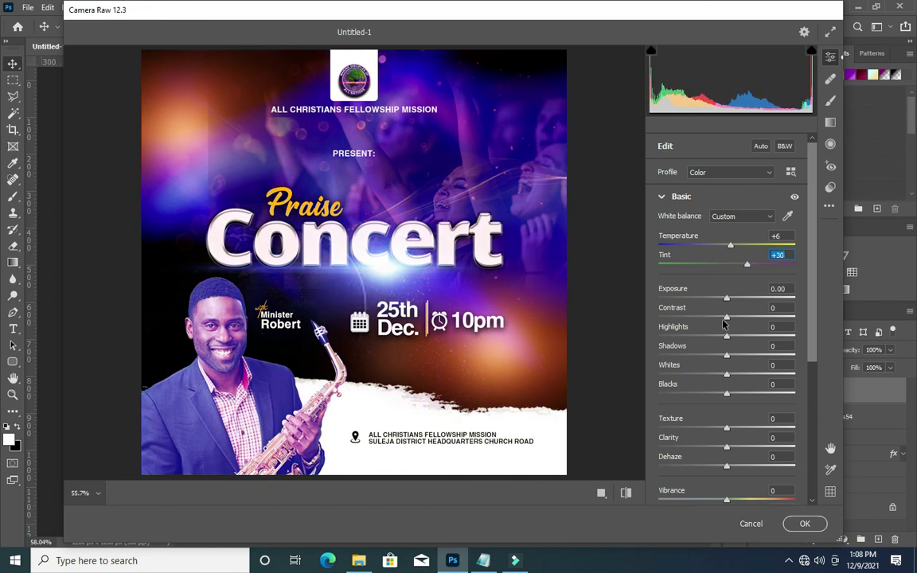
mouse_move(726, 319)
mouse_down()
mouse_move(744, 322)
mouse_move(714, 322)
mouse_move(745, 324)
mouse_up()
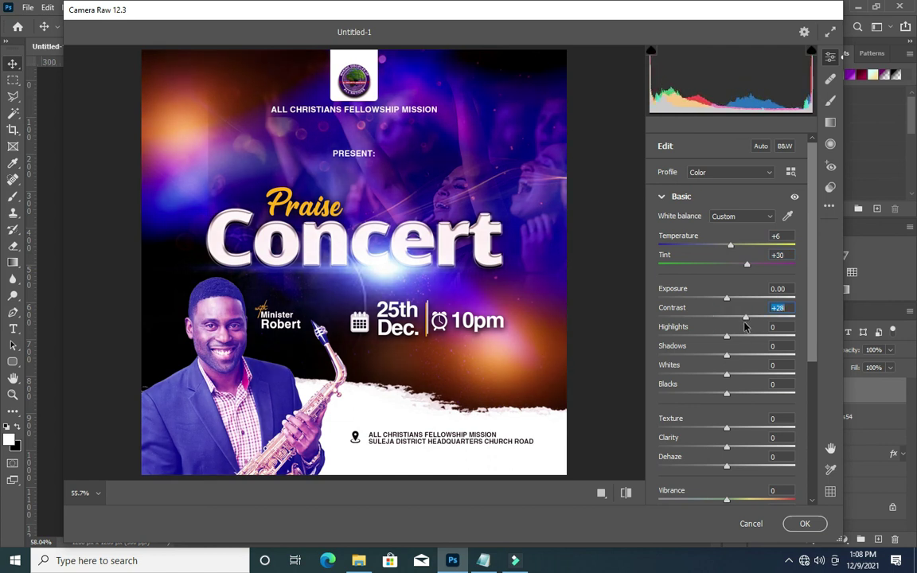
Add Clarity +7 and Dehaze +15, then apply the Camera Raw grade.
scroll(736, 375, down, 1)
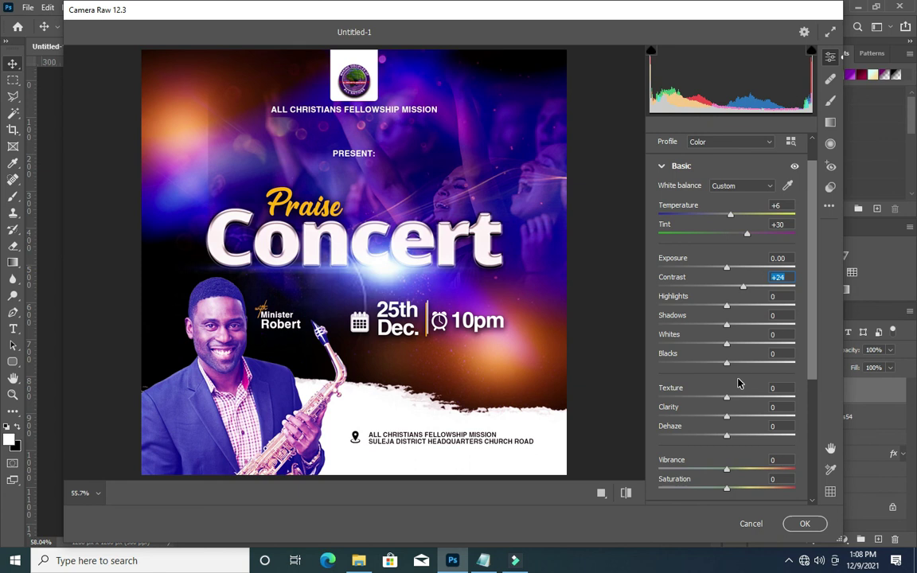
scroll(737, 383, down, 1)
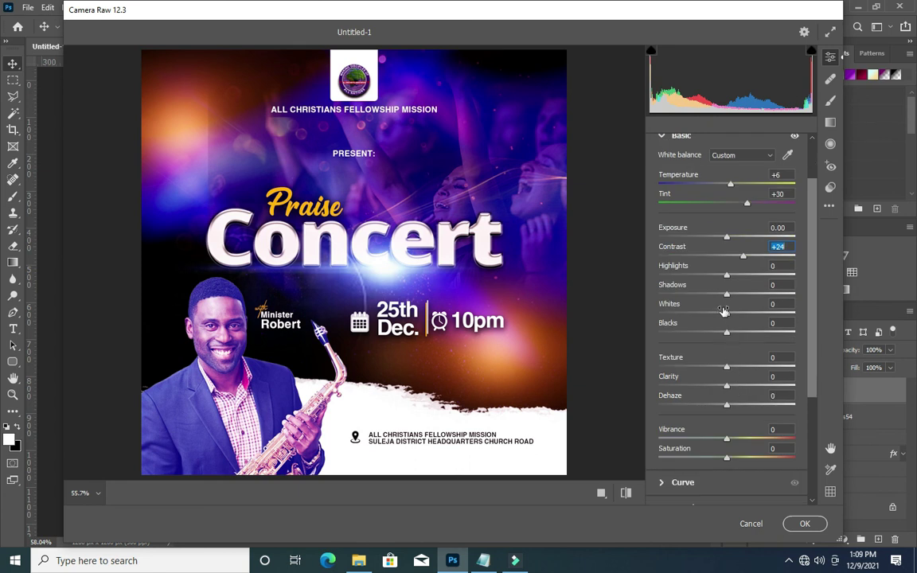
drag(738, 392, 737, 391)
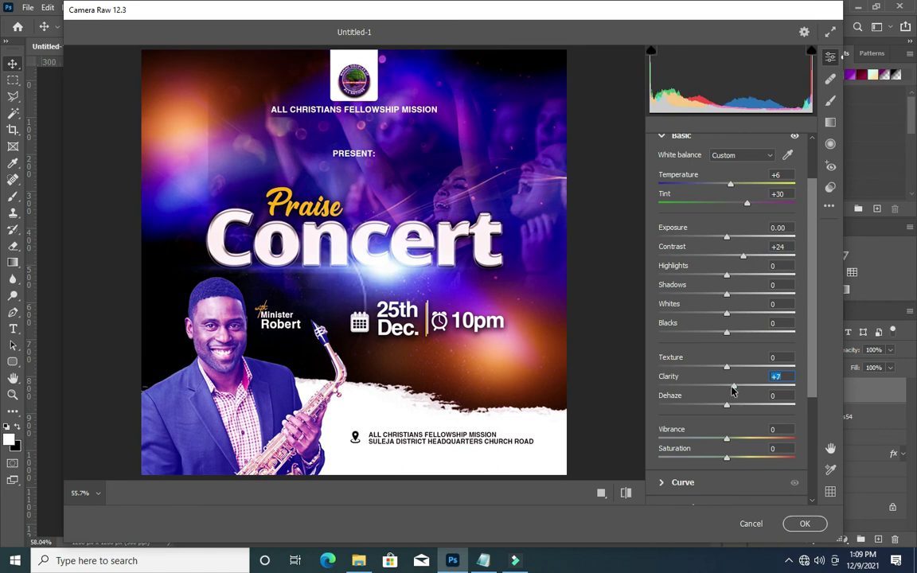
drag(740, 410, 741, 443)
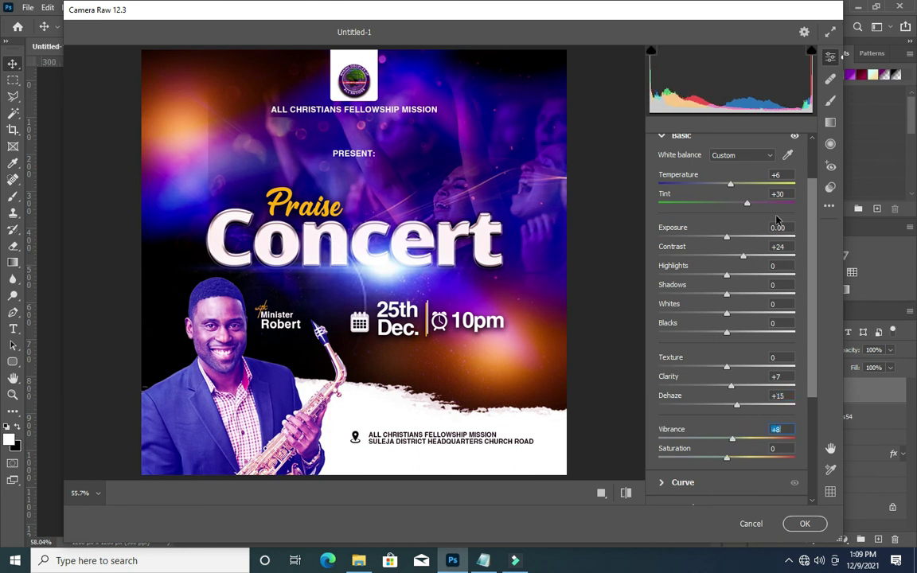
click(805, 523)
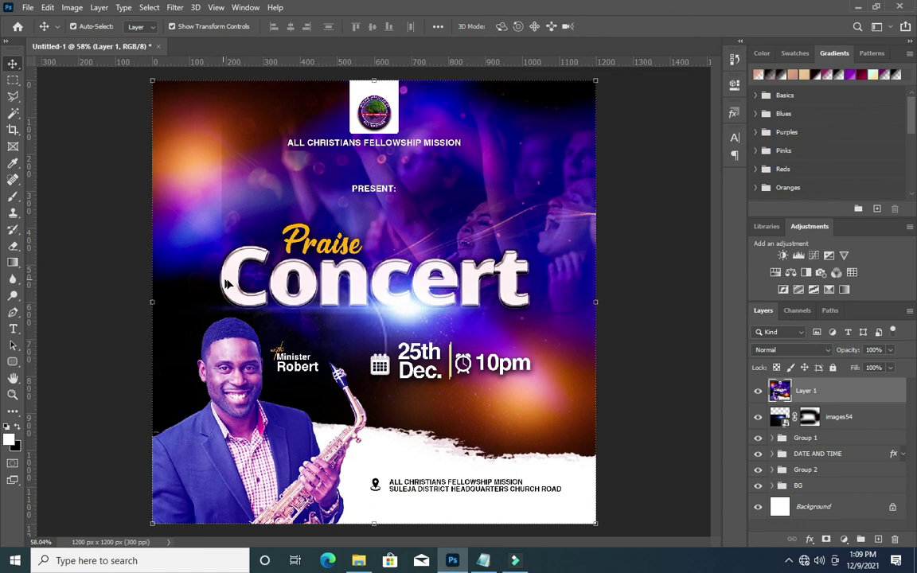
scroll(409, 194, down, 1)
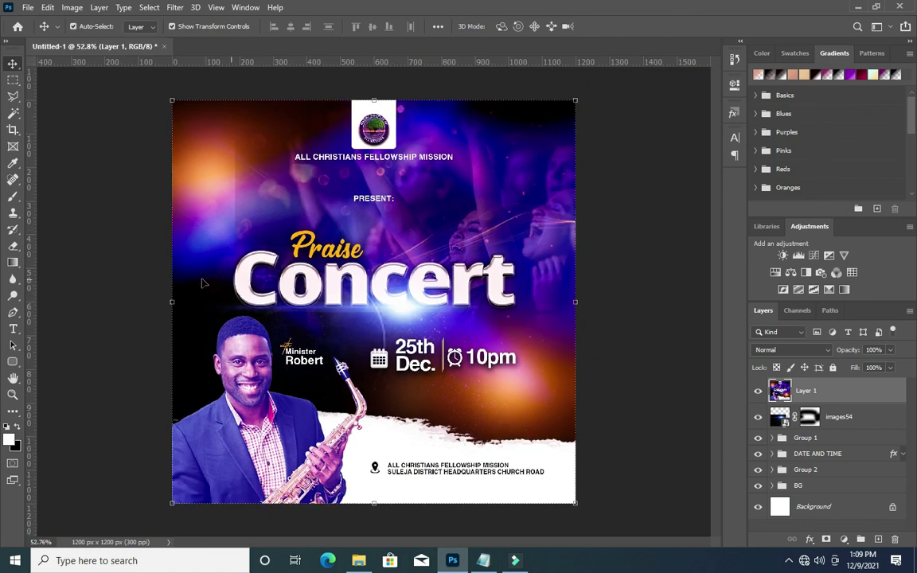